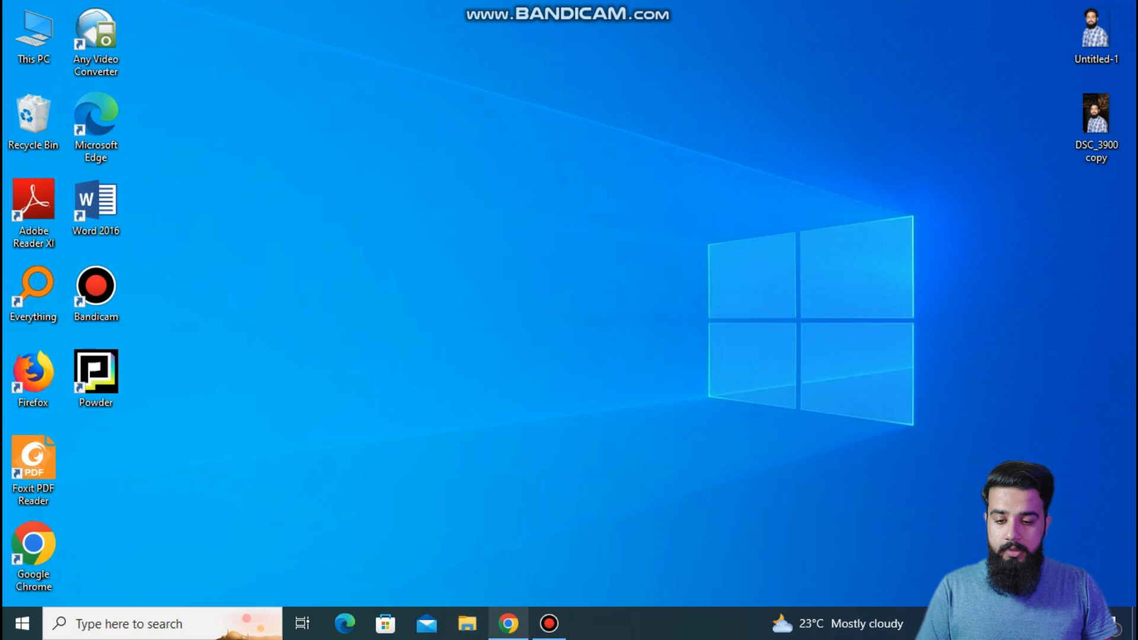
- Restore the Fiverr profile window, close the leftover Google Search tab, and choose Become a seller
left_click(508, 543)
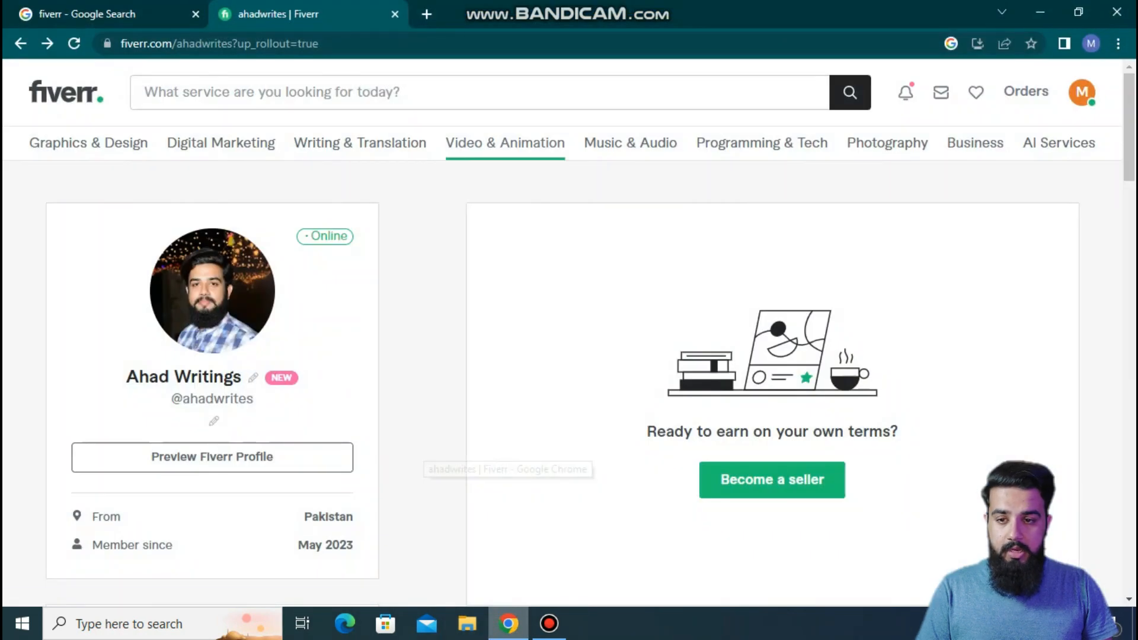
left_click(197, 15)
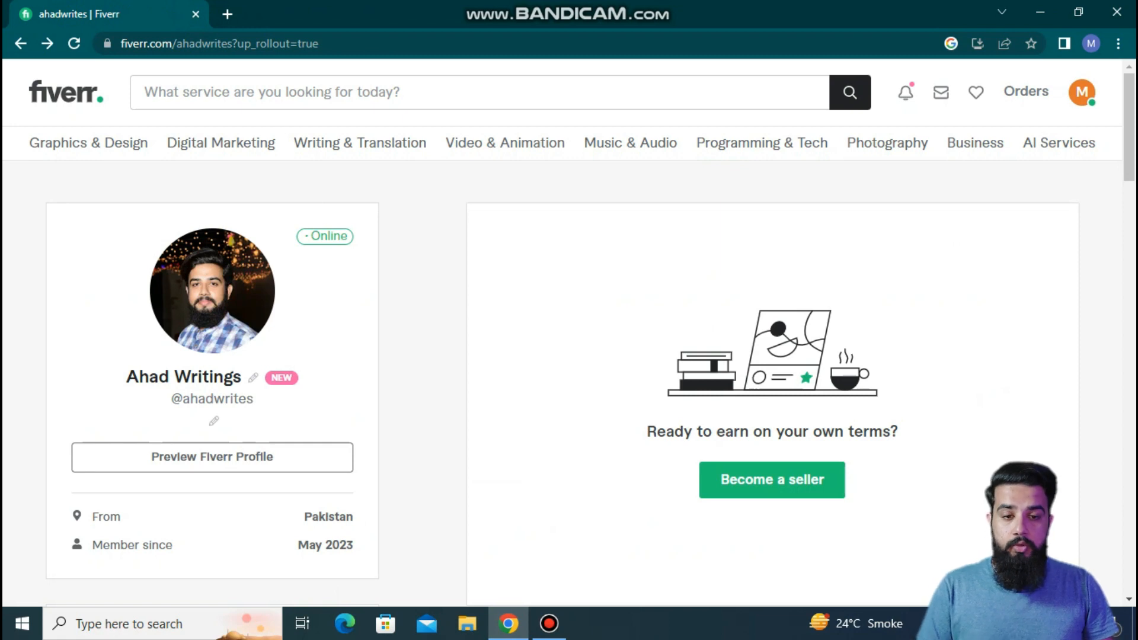
scroll(569, 332, "down", 3)
scroll(569, 332, "up", 3)
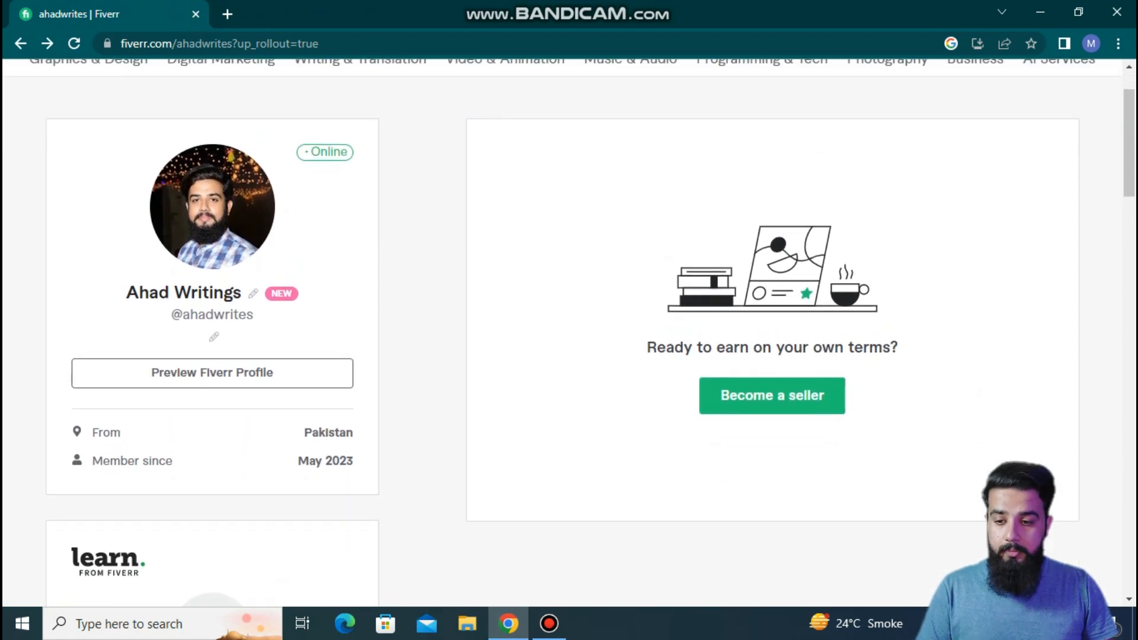
scroll(568, 332, "down", 4)
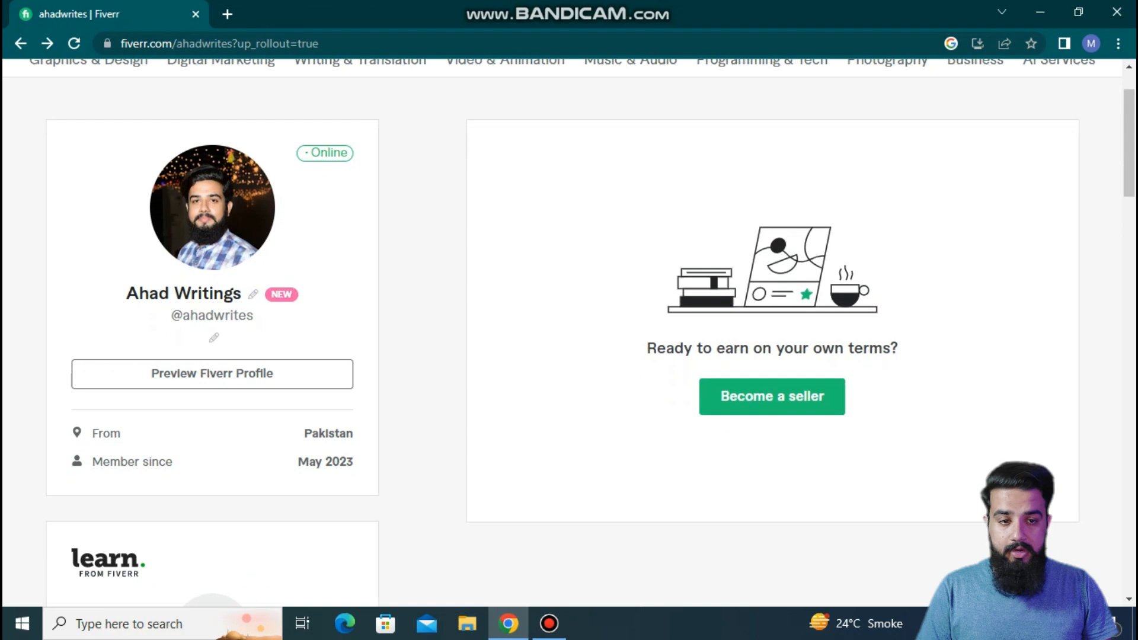
scroll(569, 332, "up", 4)
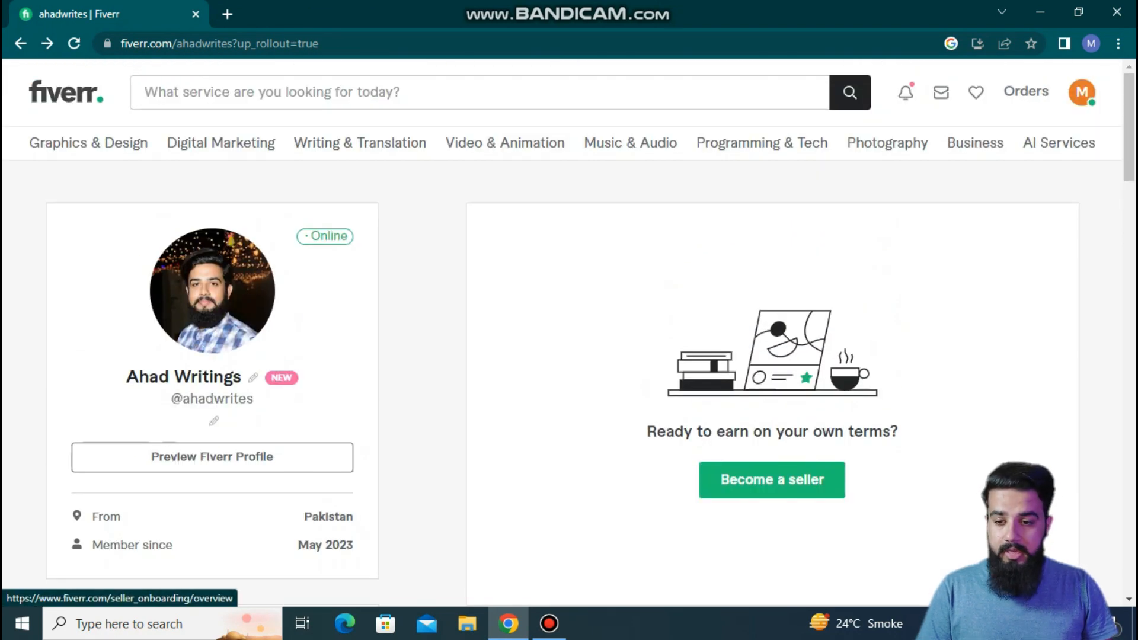
scroll(569, 332, "down", 2)
scroll(569, 332, "up", 2)
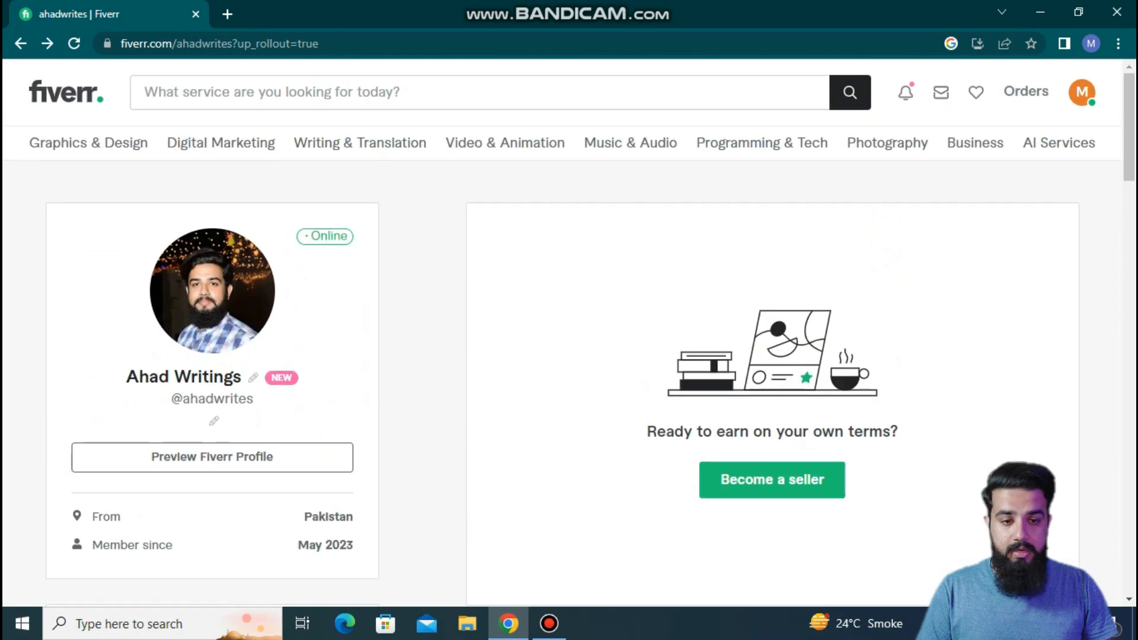
scroll(770, 409, "down", 1)
scroll(770, 409, "up", 1)
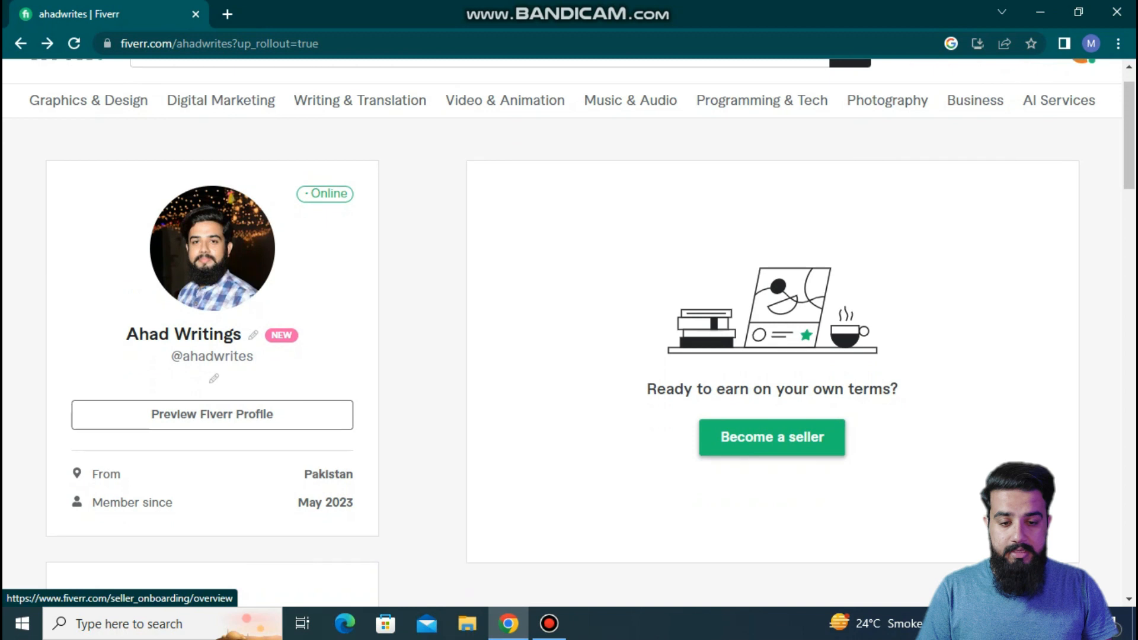
scroll(771, 409, "down", 2)
scroll(770, 409, "up", 2)
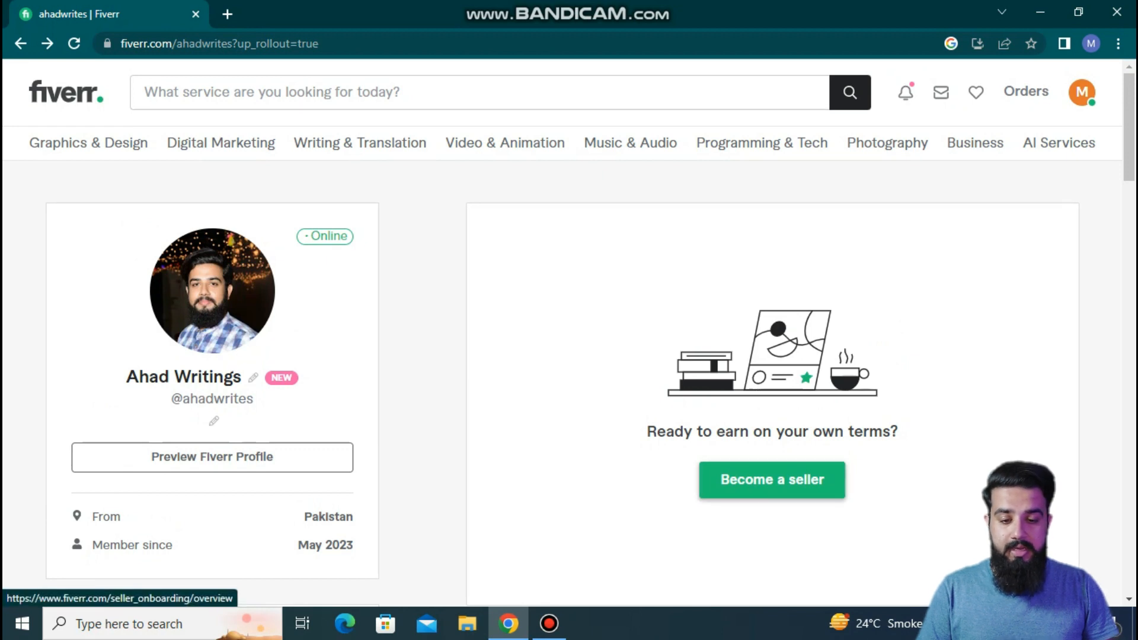
left_click(755, 480)
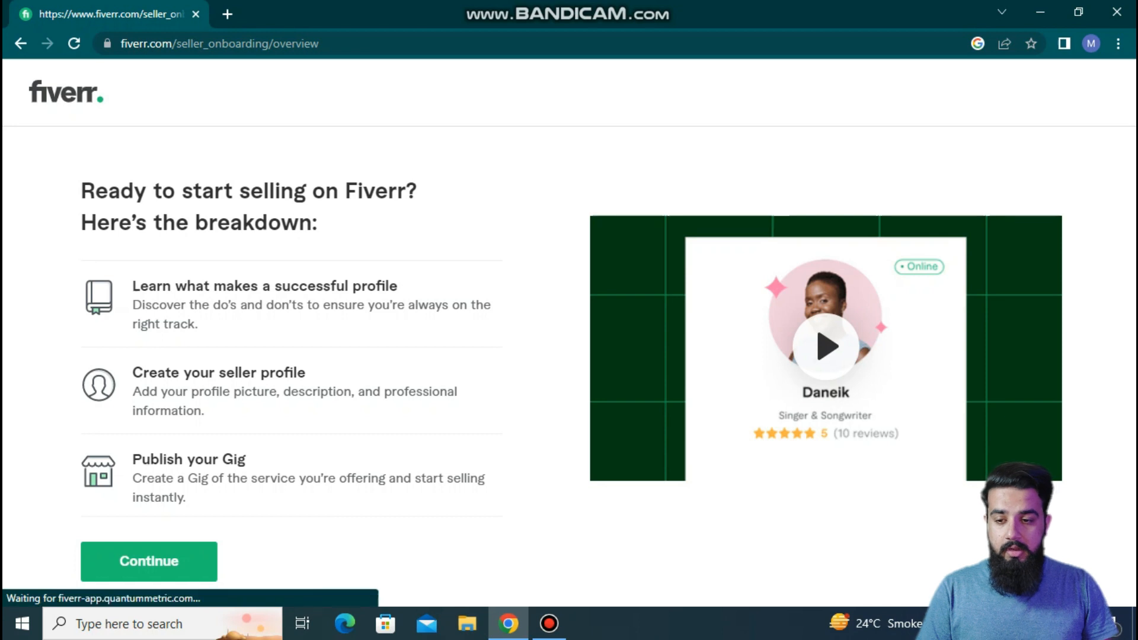
- Continue past the onboarding overview, do's page and don'ts page to the Personal Info form
left_click(165, 556)
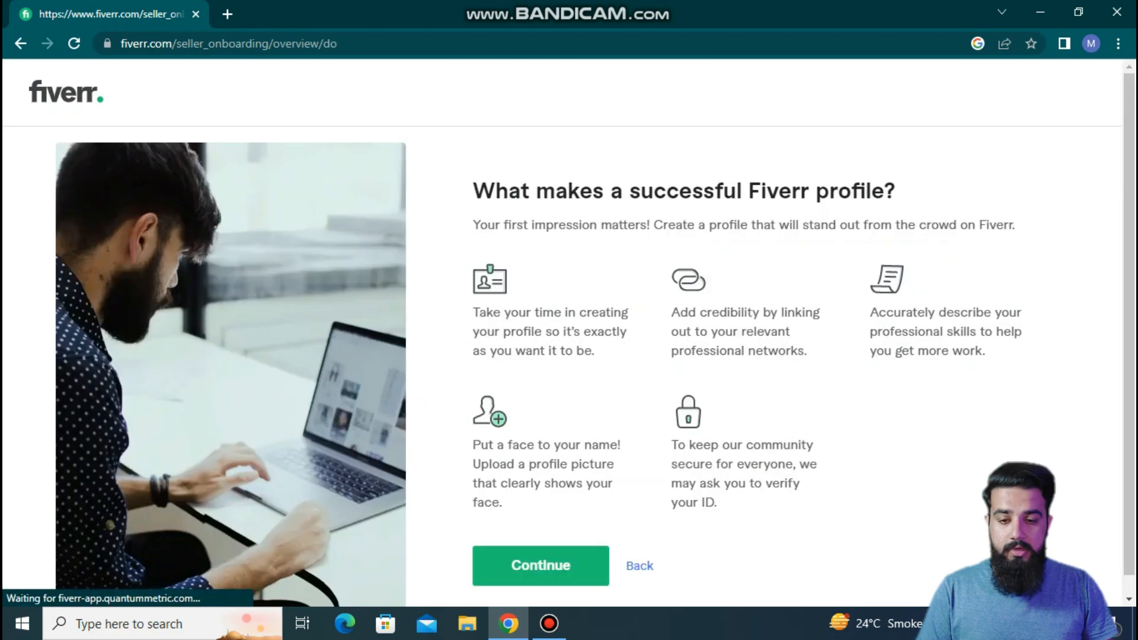
left_click(540, 565)
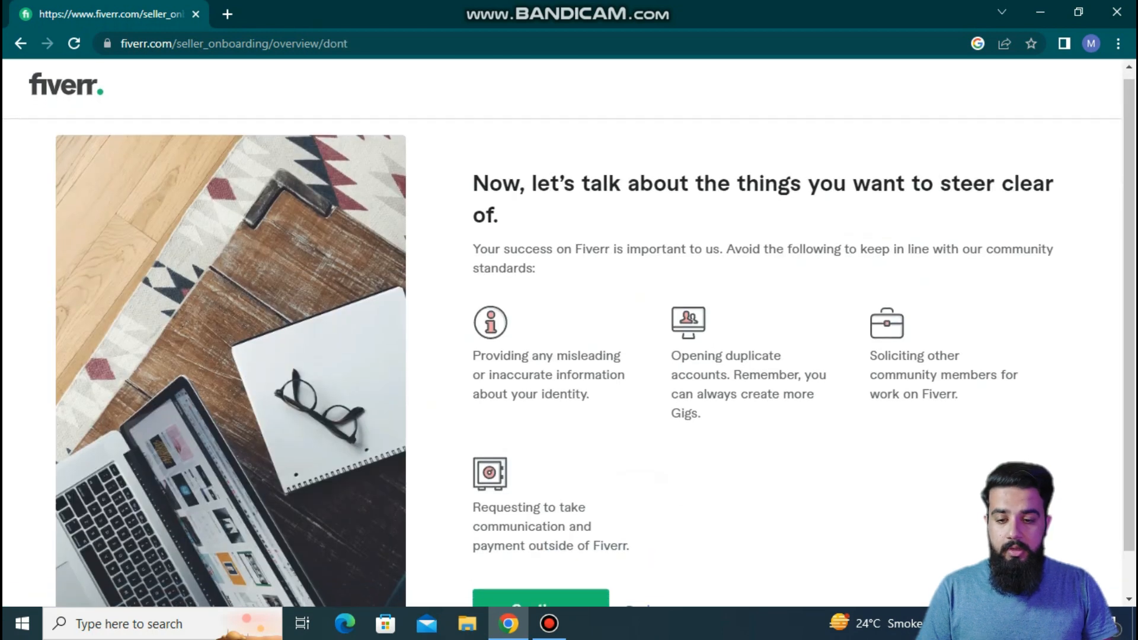
scroll(540, 355, "down", 1)
left_click(540, 562)
left_click(452, 324)
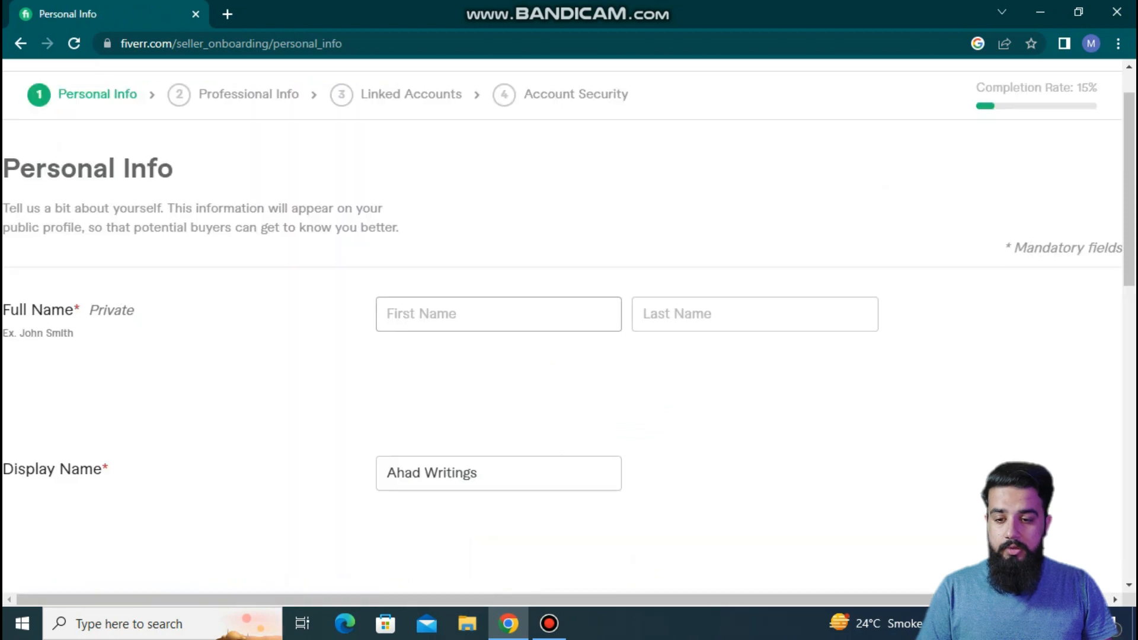
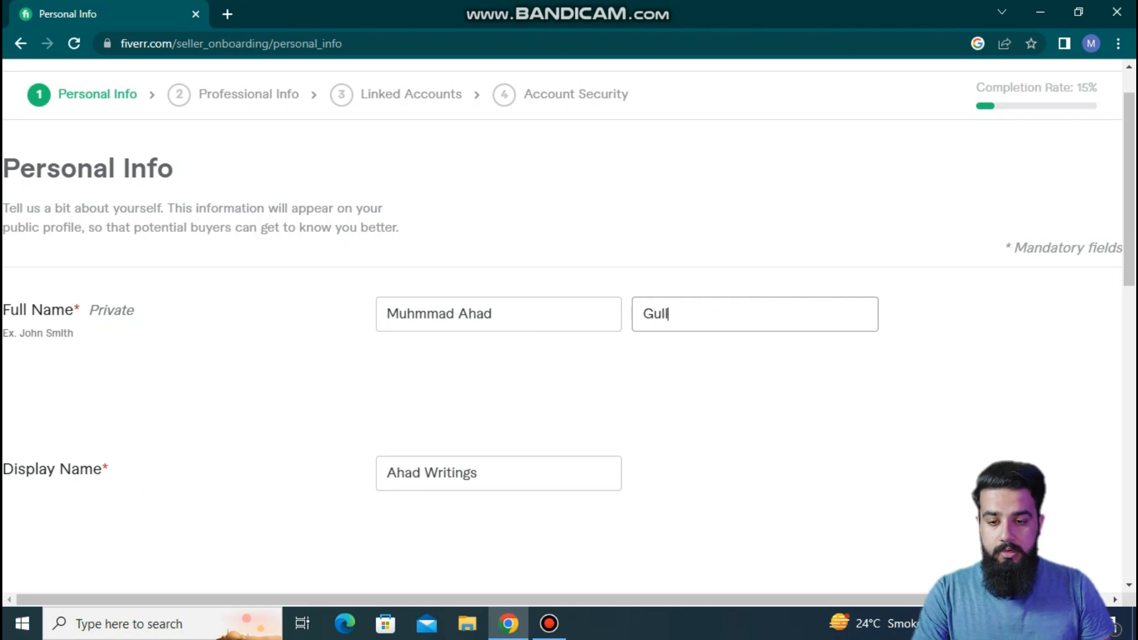
- Enter the seller's first and last name and continue to Professional Info
scroll(569, 326, "down", 5)
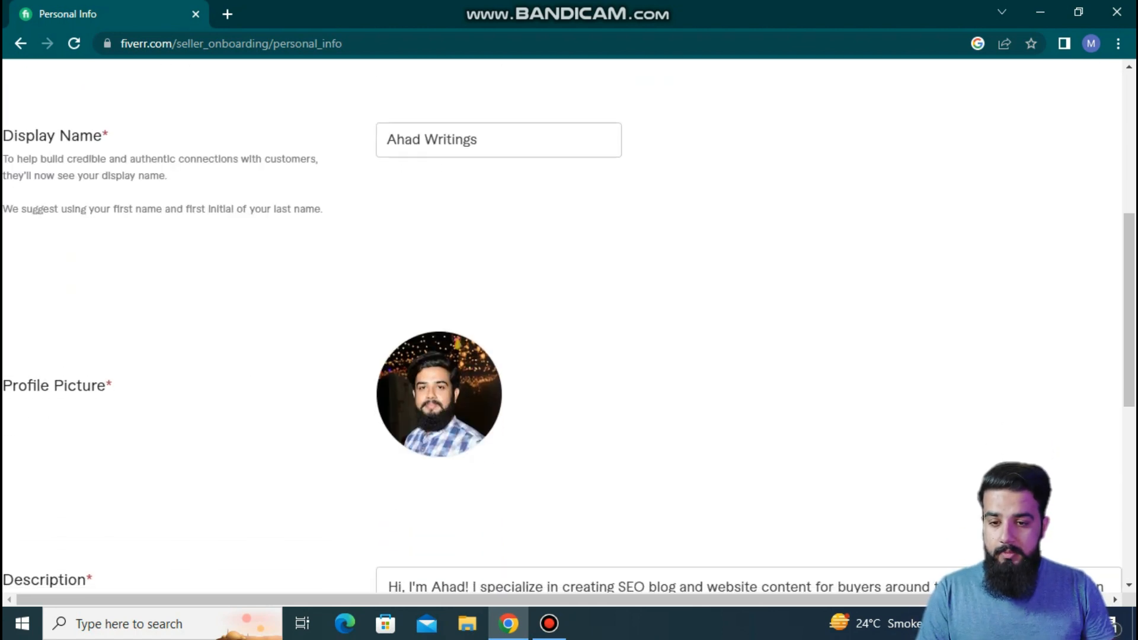
scroll(438, 394, "down", 2)
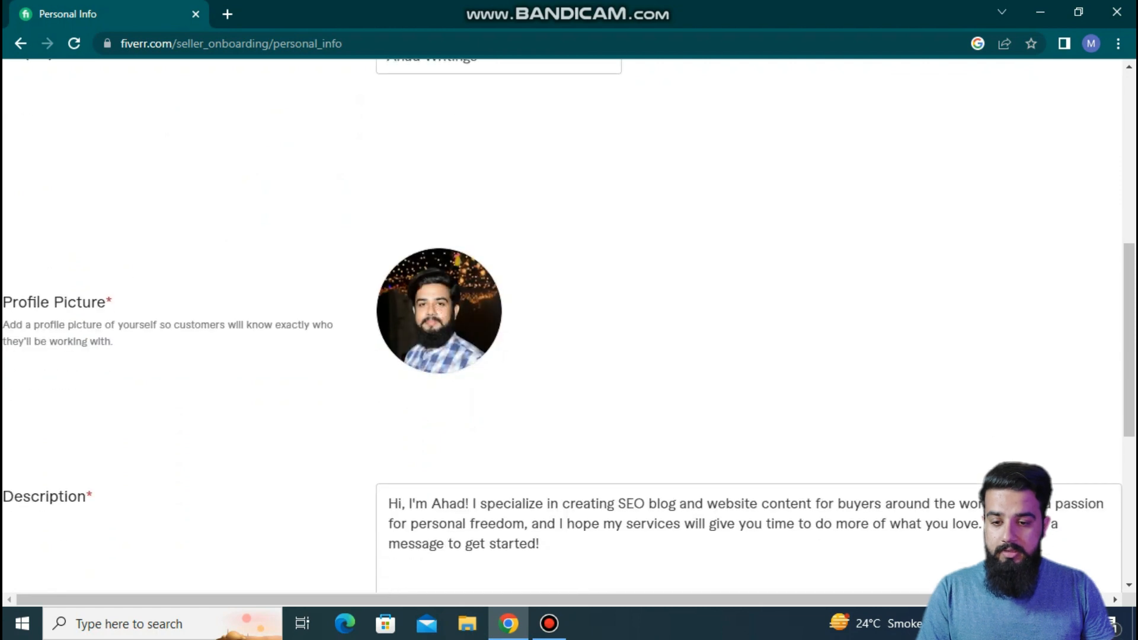
scroll(628, 332, "down", 1)
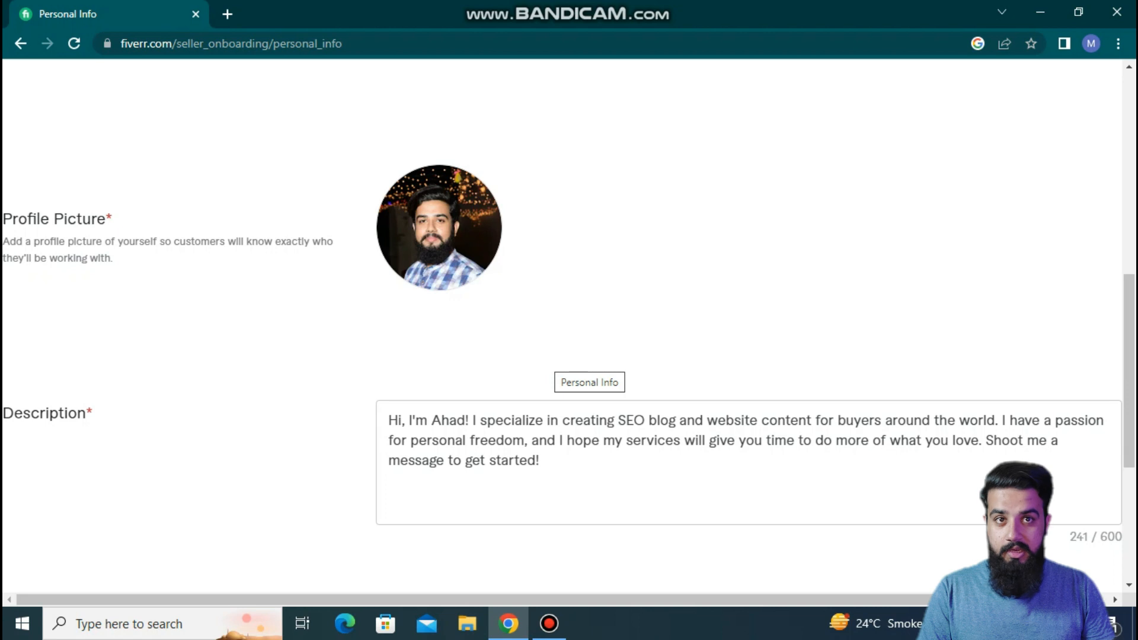
scroll(590, 367, "down", 5)
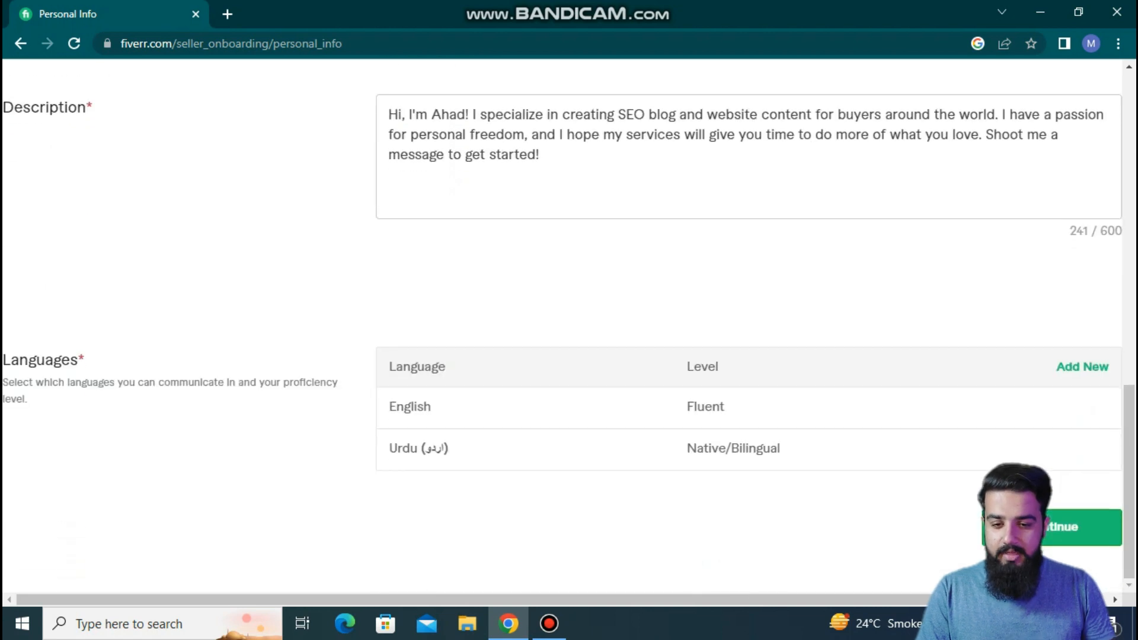
left_click(1060, 526)
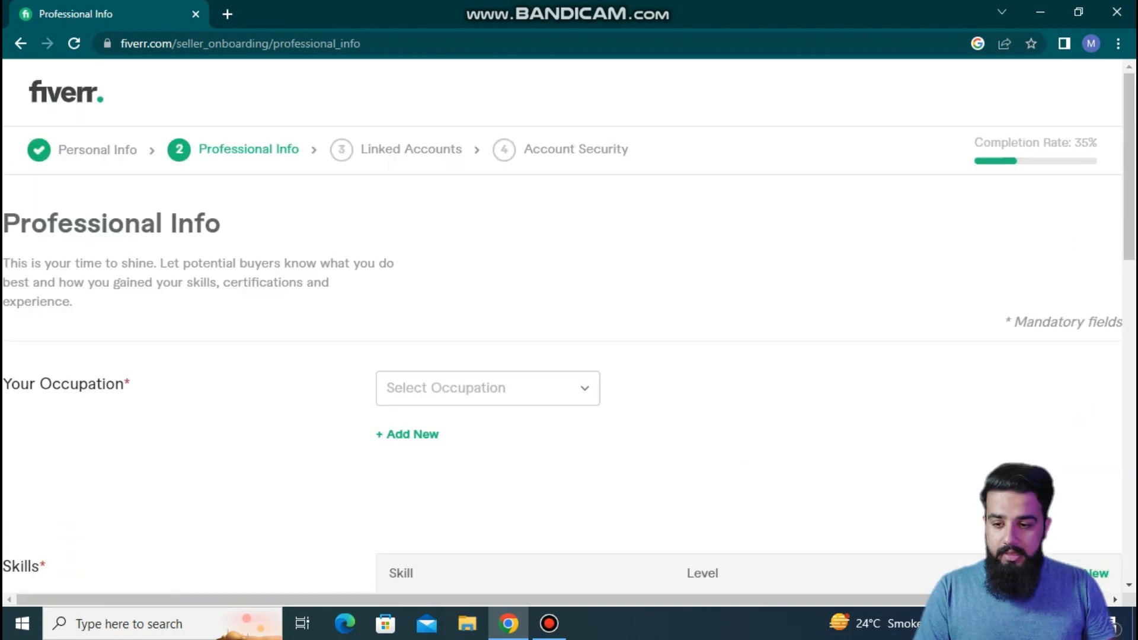
- Pick Writing & Translation from the occupation list to reveal its skills
scroll(569, 300, "down", 1)
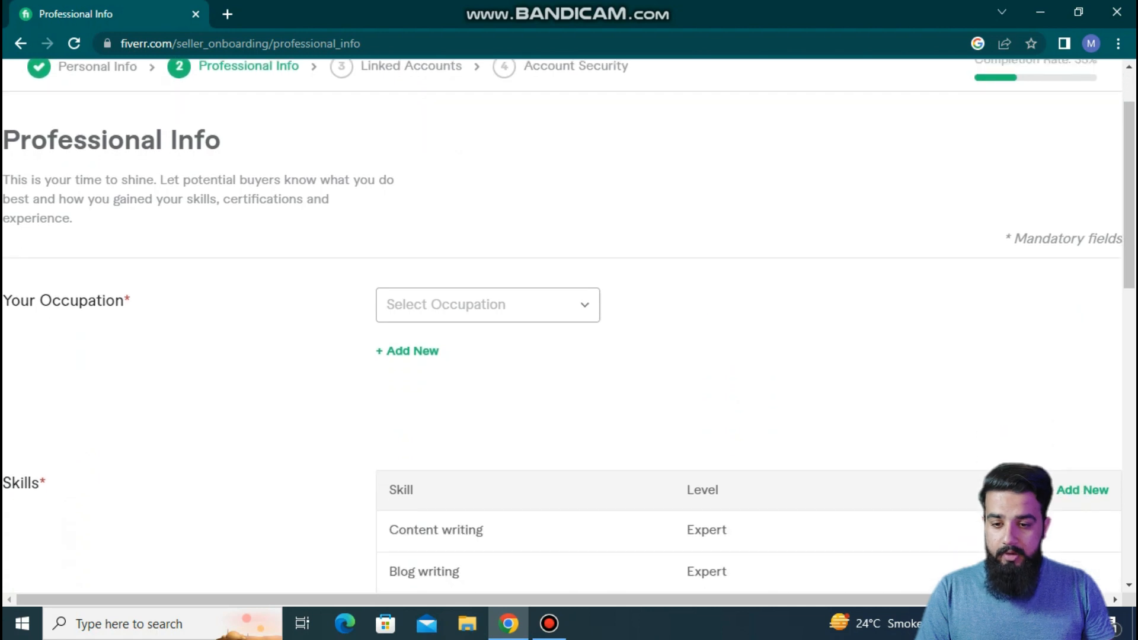
left_click(569, 300)
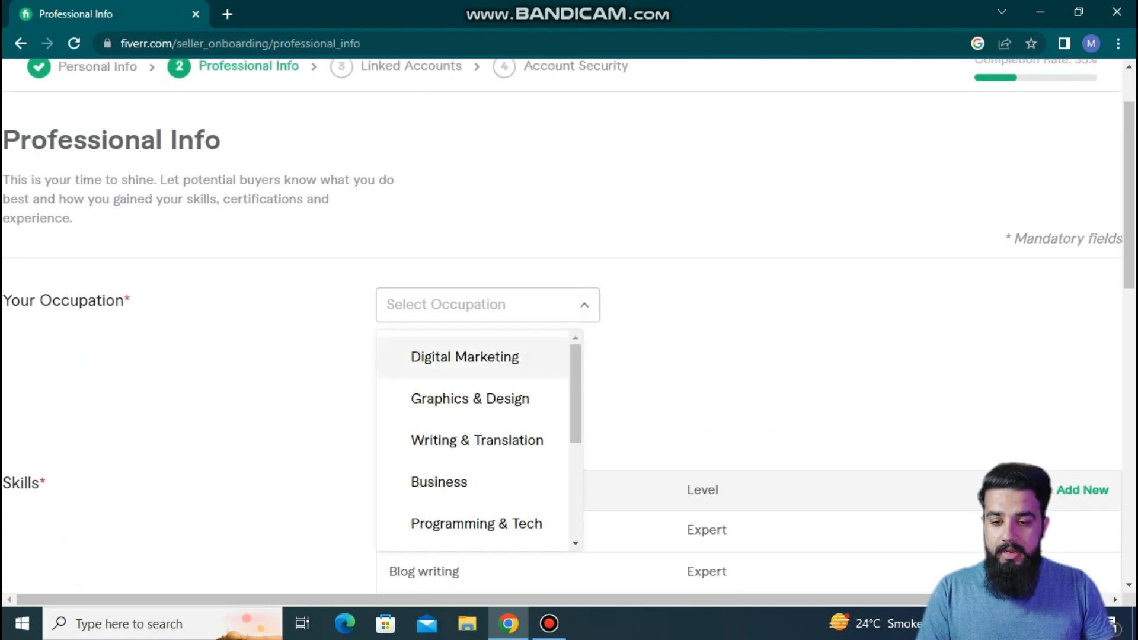
scroll(474, 439, "down", 2)
scroll(474, 439, "up", 2)
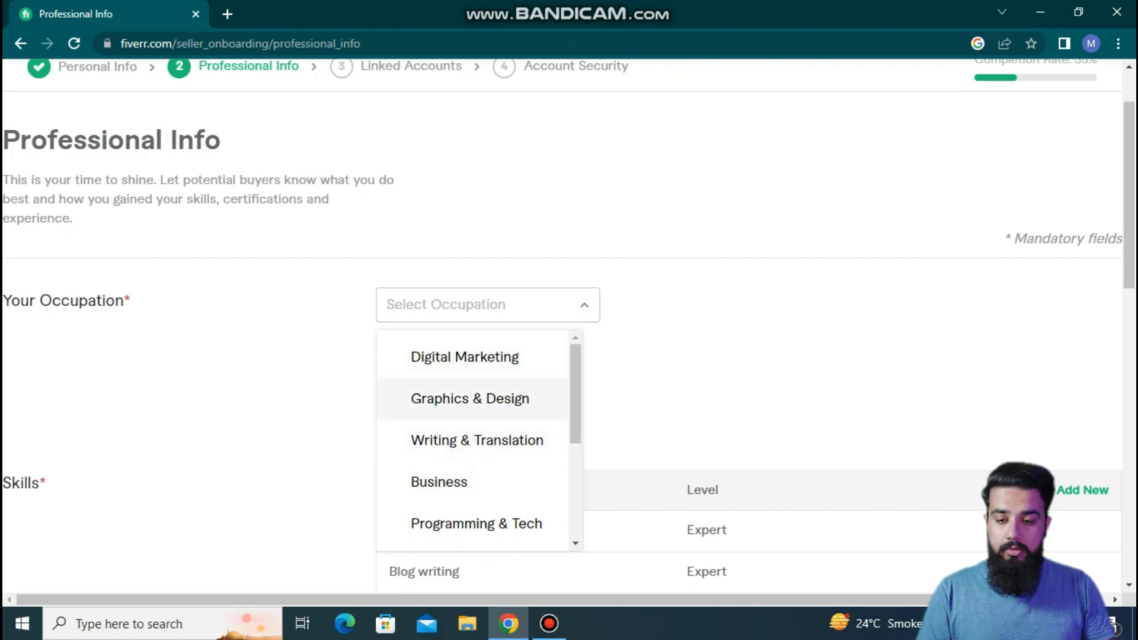
scroll(474, 440, "down", 3)
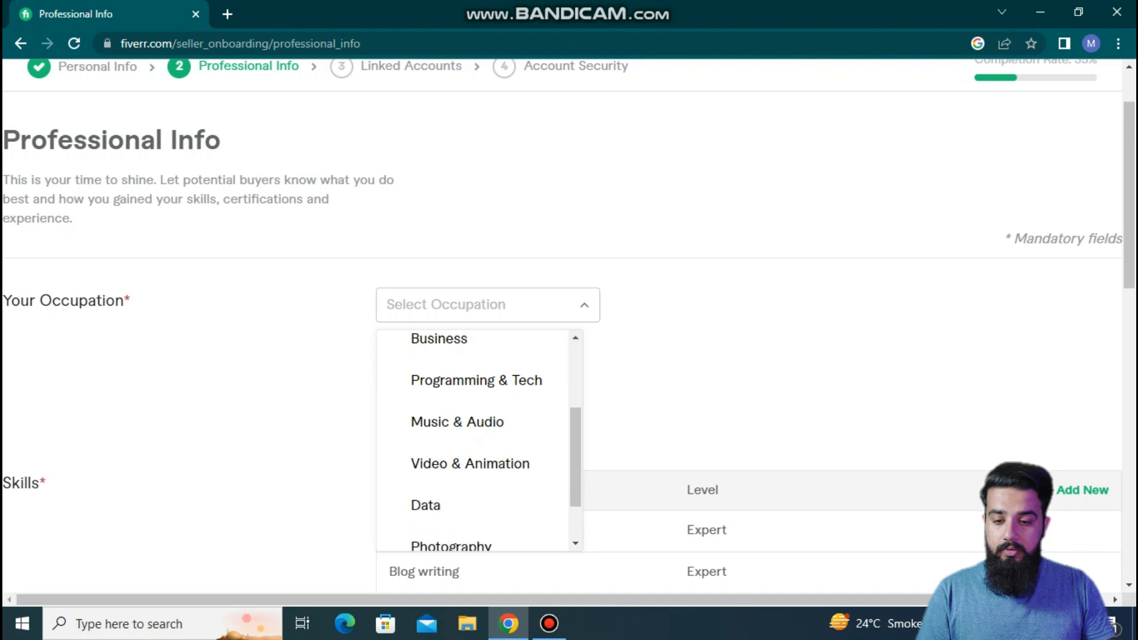
scroll(474, 439, "up", 3)
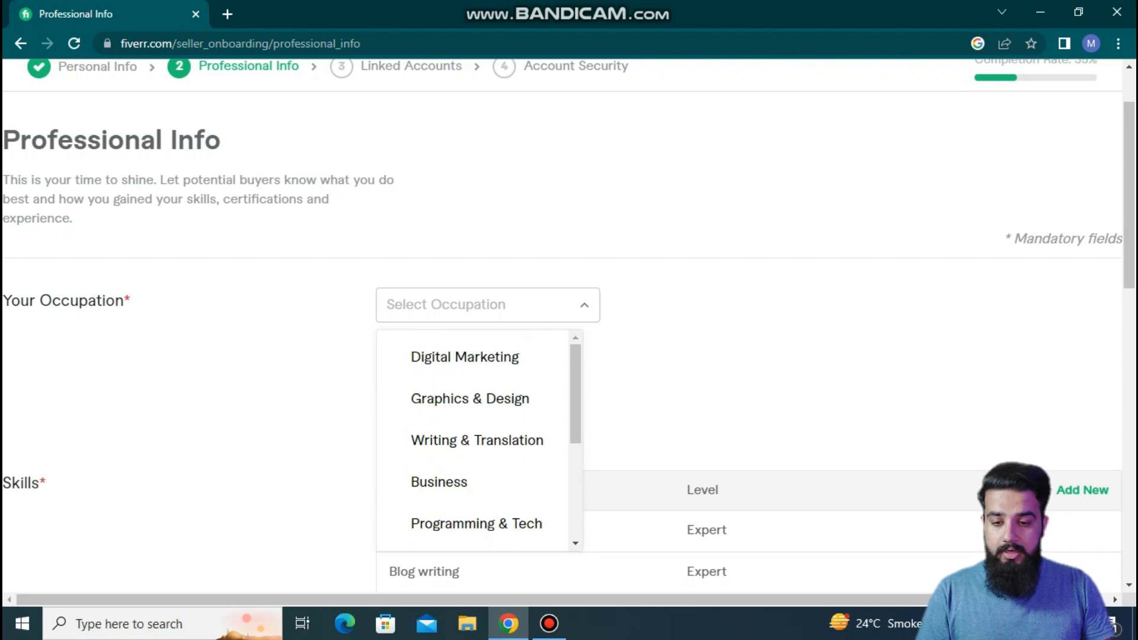
left_click(457, 441)
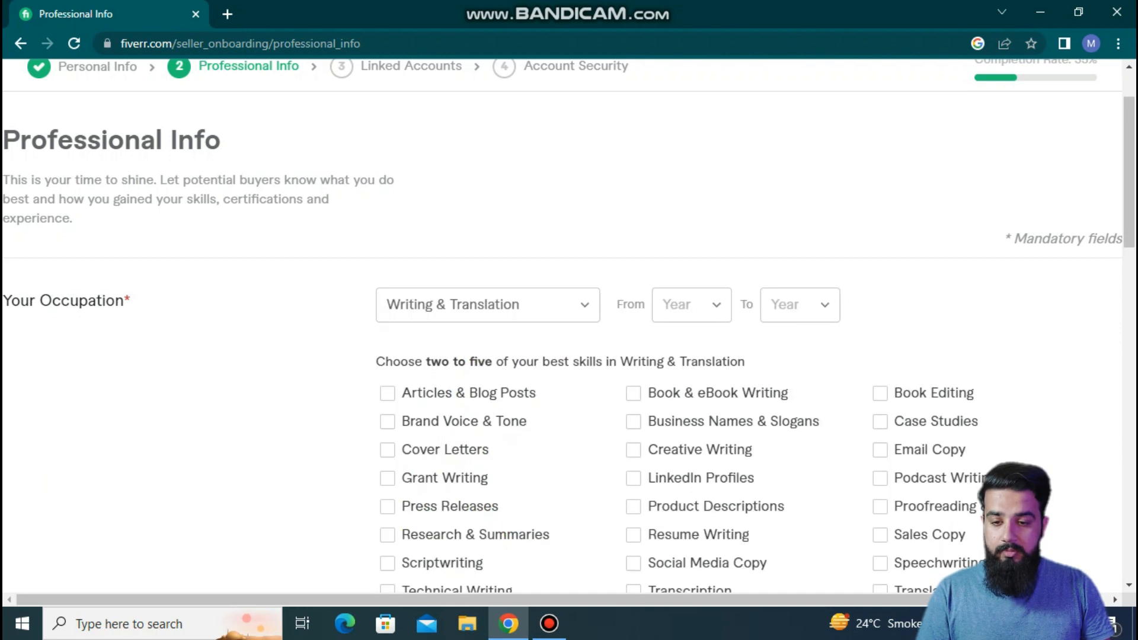
scroll(569, 332, "down", 3)
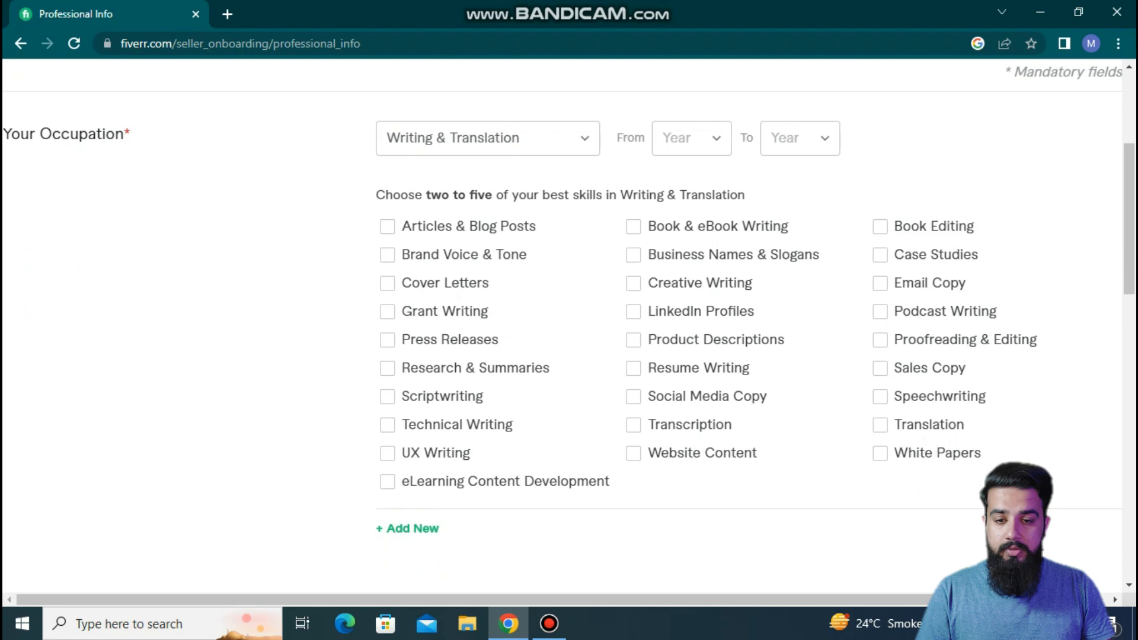
left_click(714, 138)
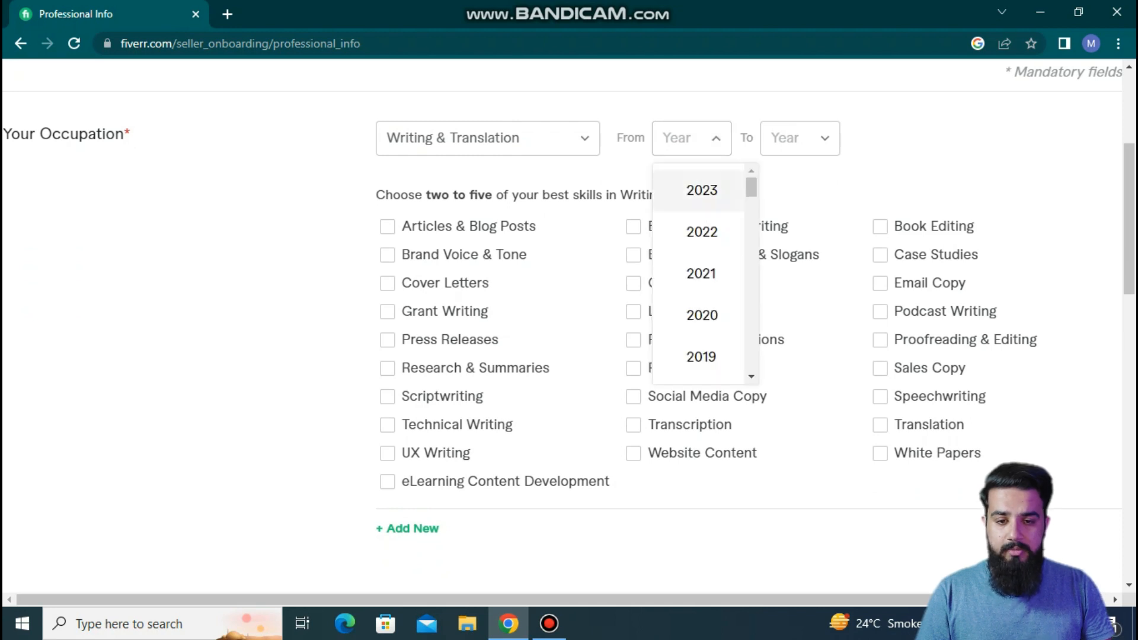
- Set the occupation's years from 2019 to 2023
left_click(702, 353)
left_click(823, 138)
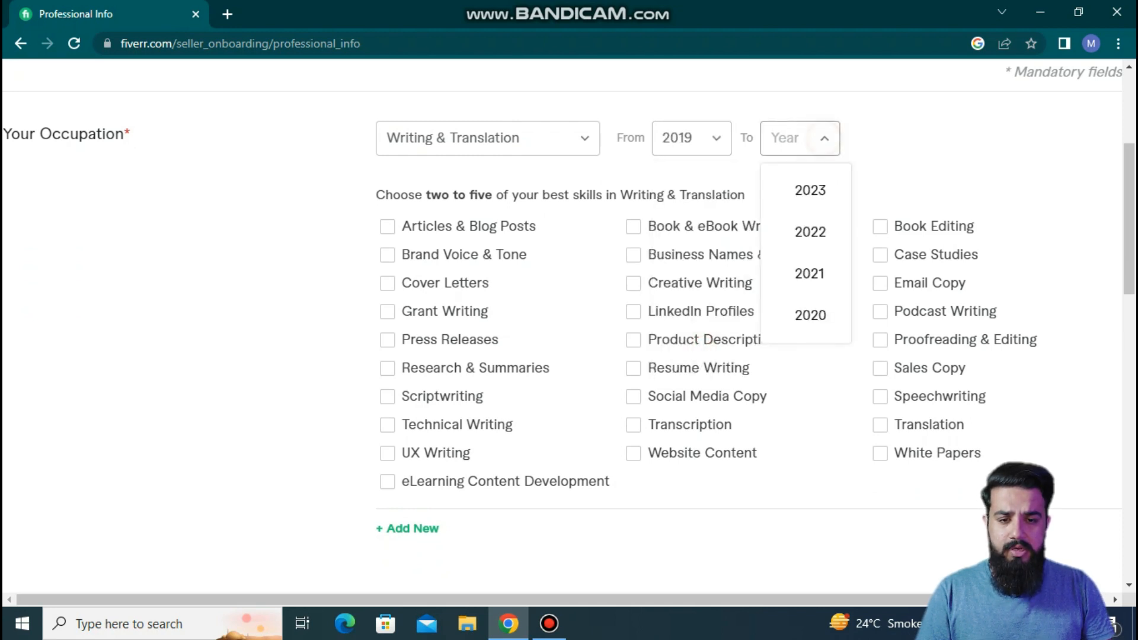
left_click(811, 195)
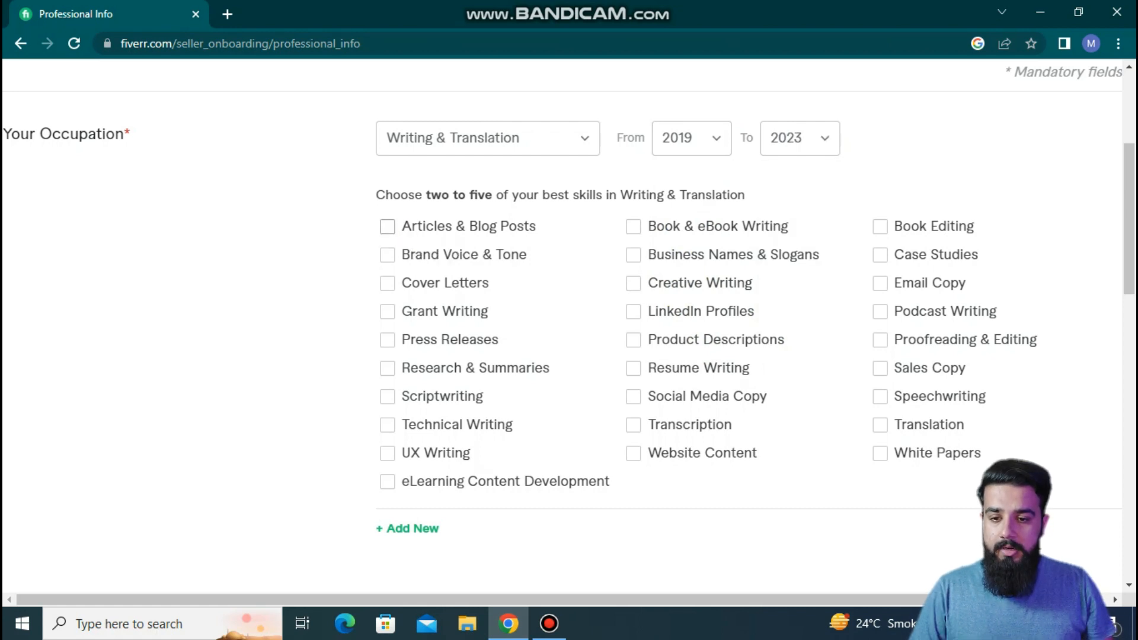
- Tick the skills Articles & Blog Posts, Grant Writing, Creative Writing, Book Editing and Resume Writing
left_click(387, 226)
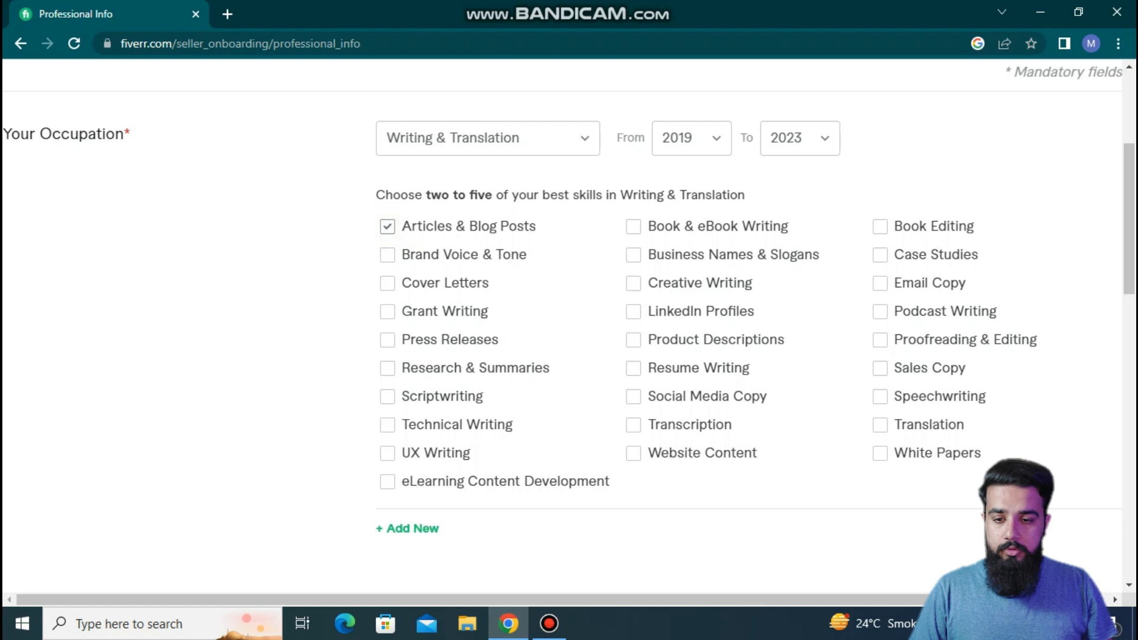
left_click(387, 312)
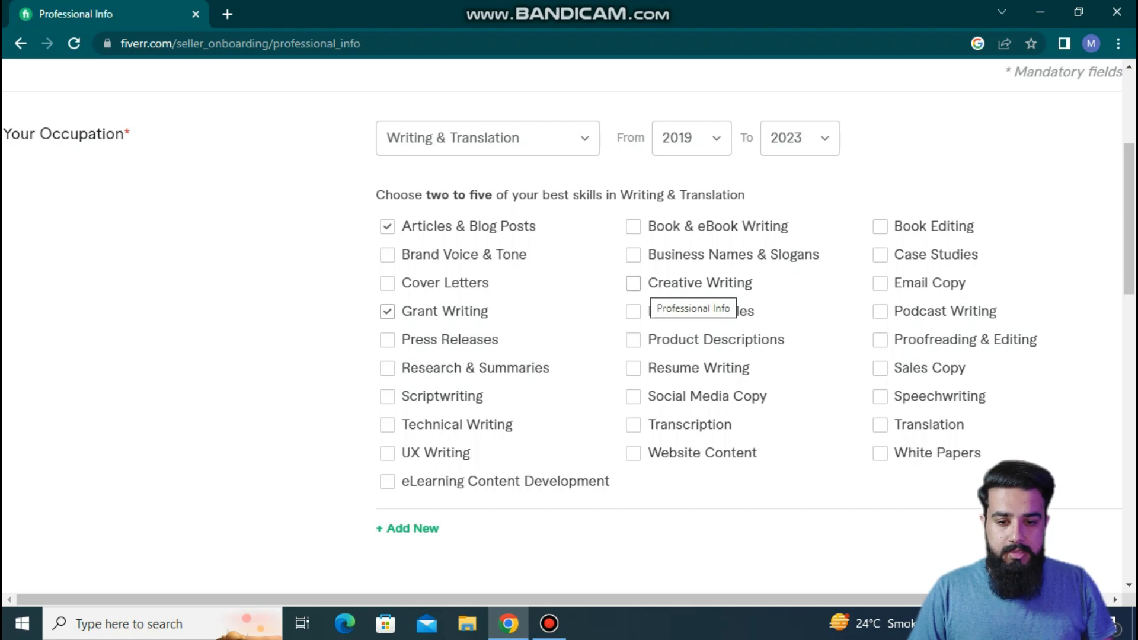
left_click(633, 283)
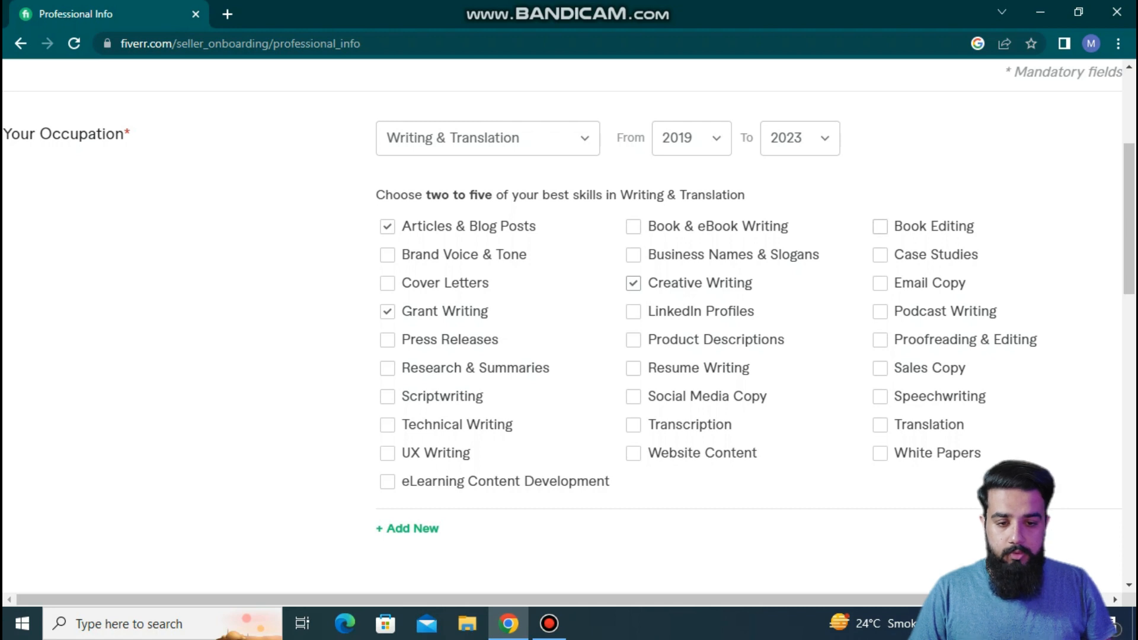
left_click(880, 226)
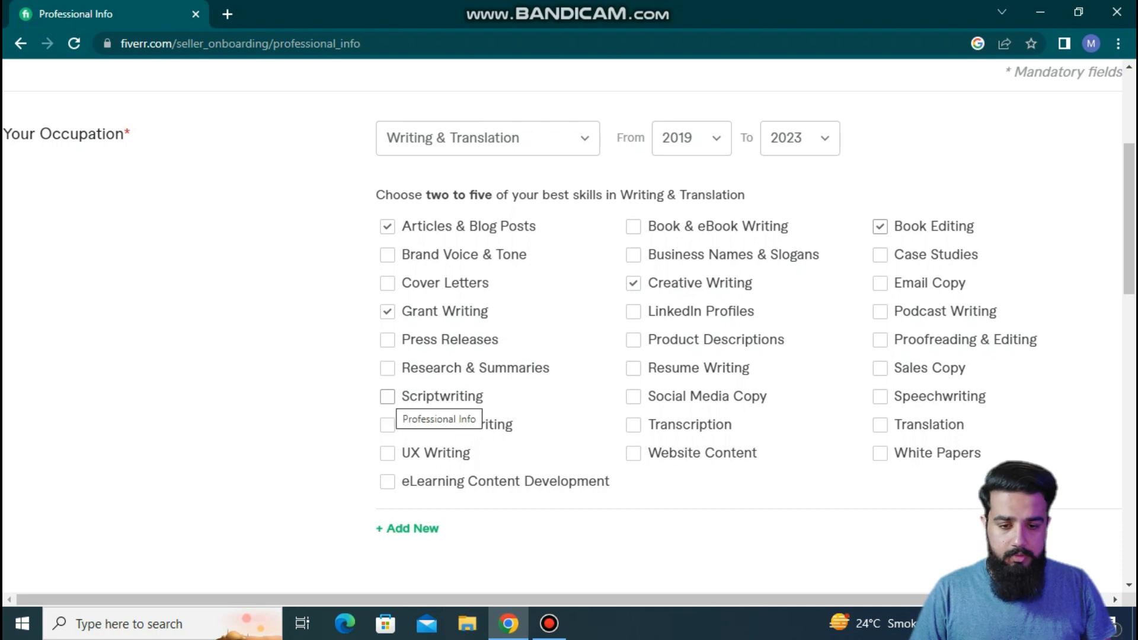
left_click(632, 369)
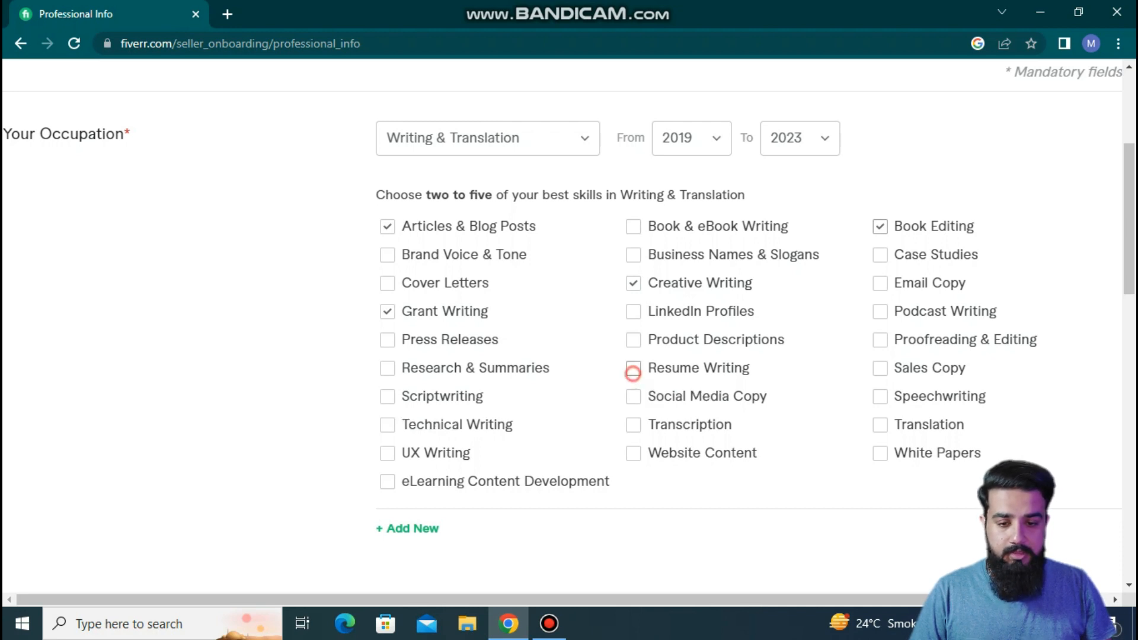
left_click(633, 340)
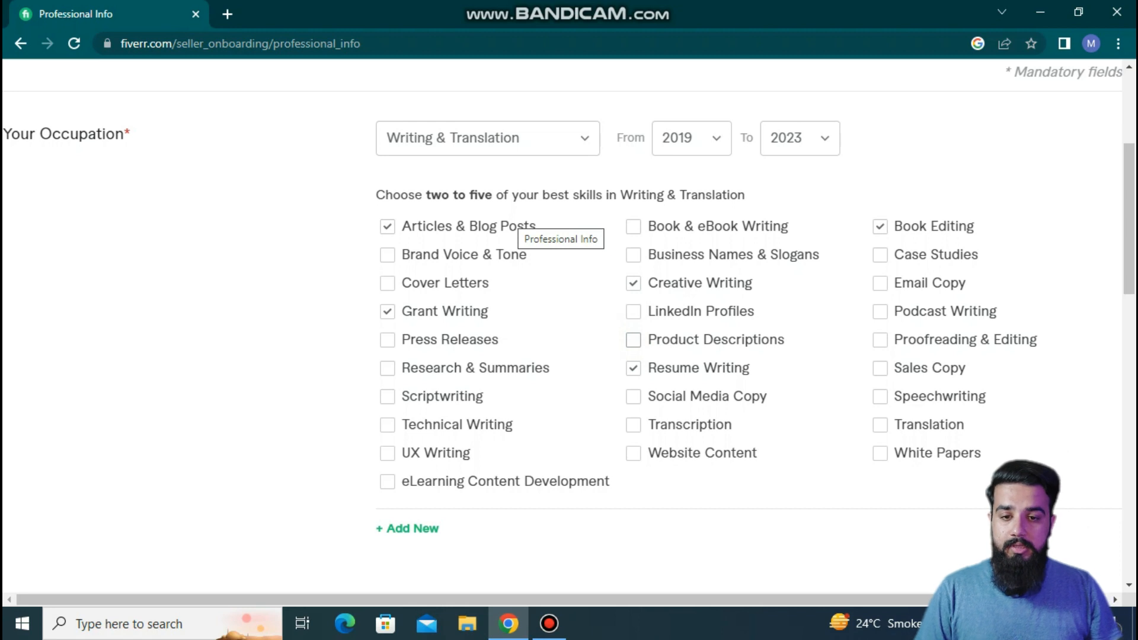
scroll(569, 325, "down", 1)
scroll(569, 326, "down", 1)
scroll(569, 326, "up", 3)
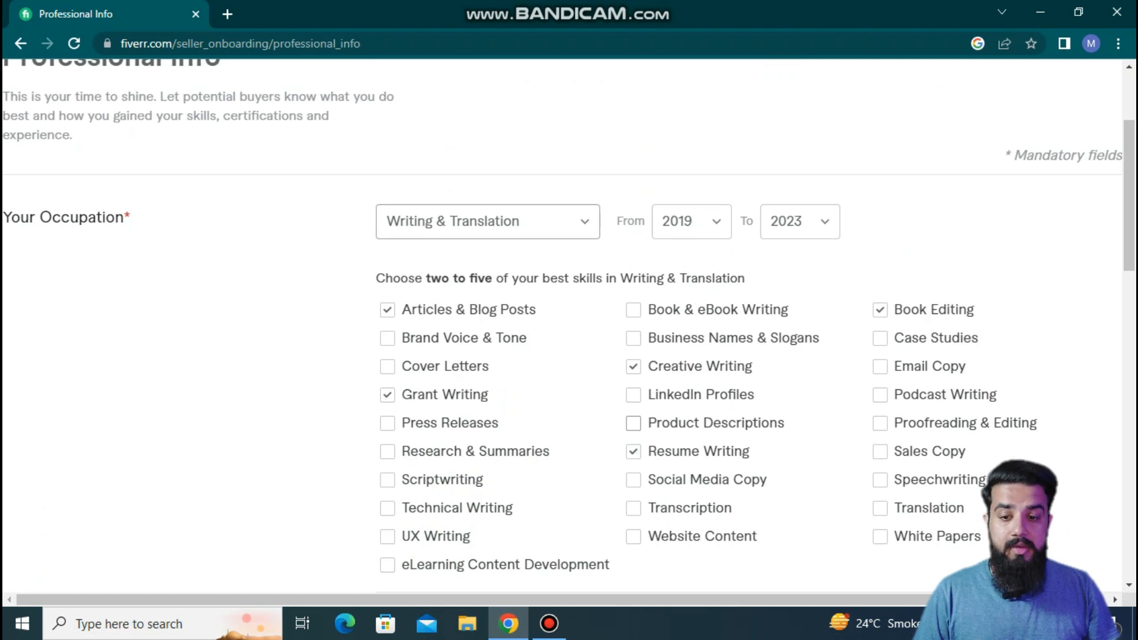
- Keep Writing & Translation as the occupation and save Professional Info to reach Linked Accounts
left_click(548, 228)
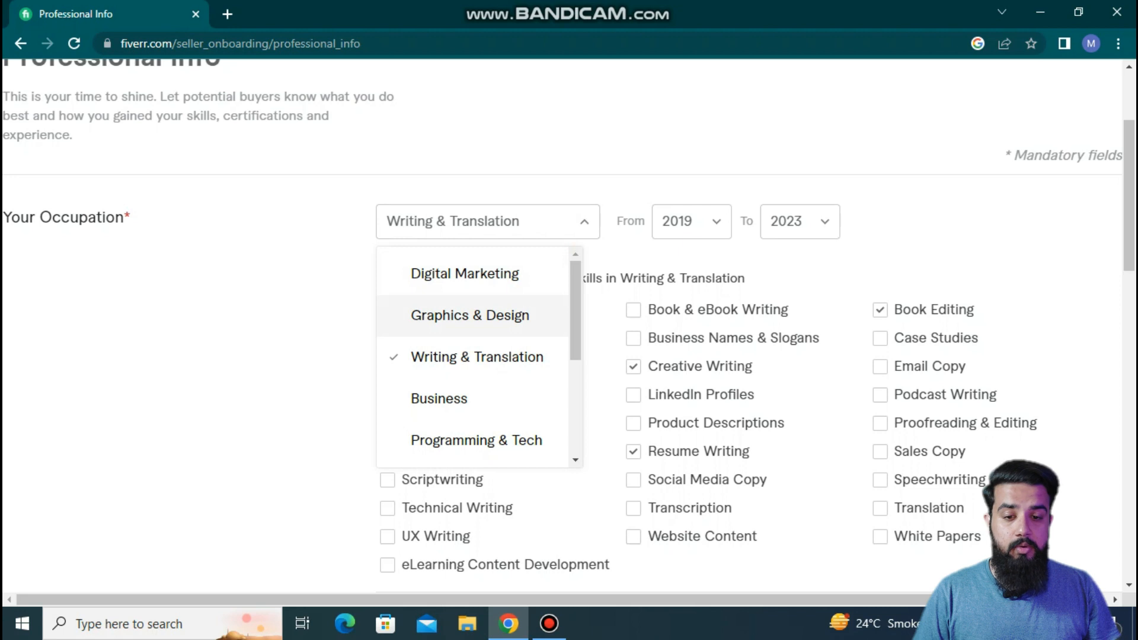
left_click(85, 181)
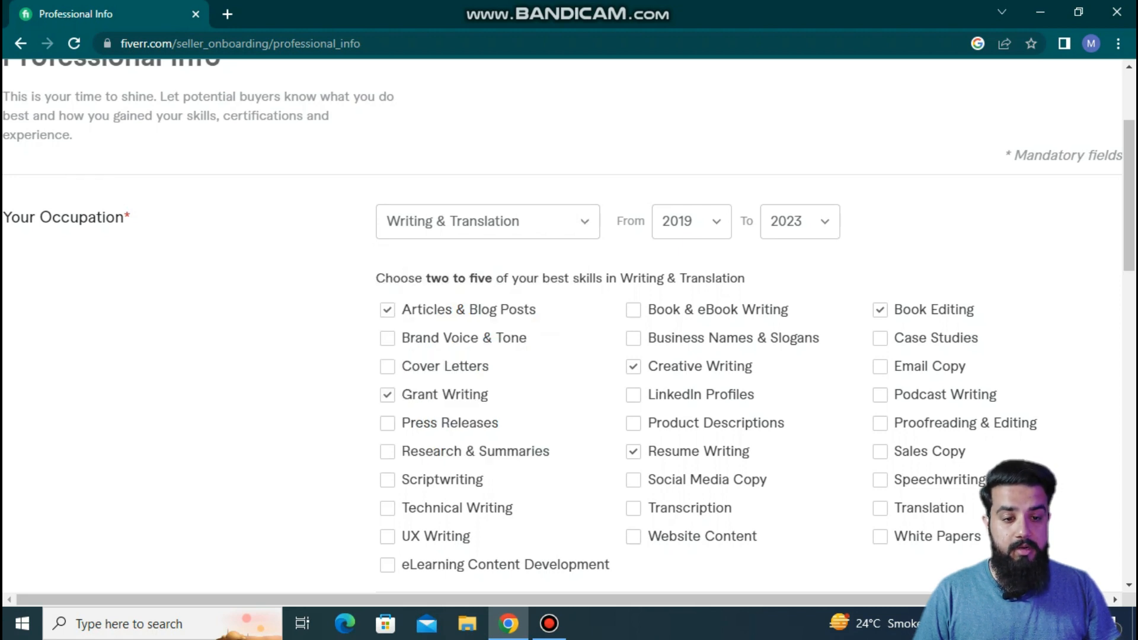
scroll(569, 326, "down", 5)
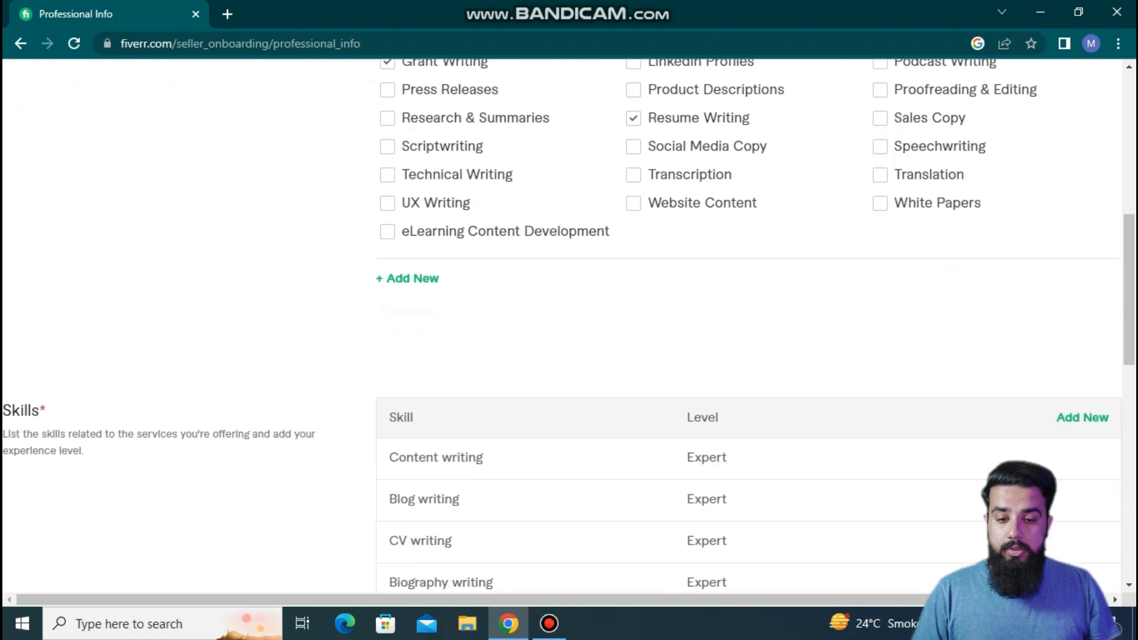
scroll(568, 326, "down", 3)
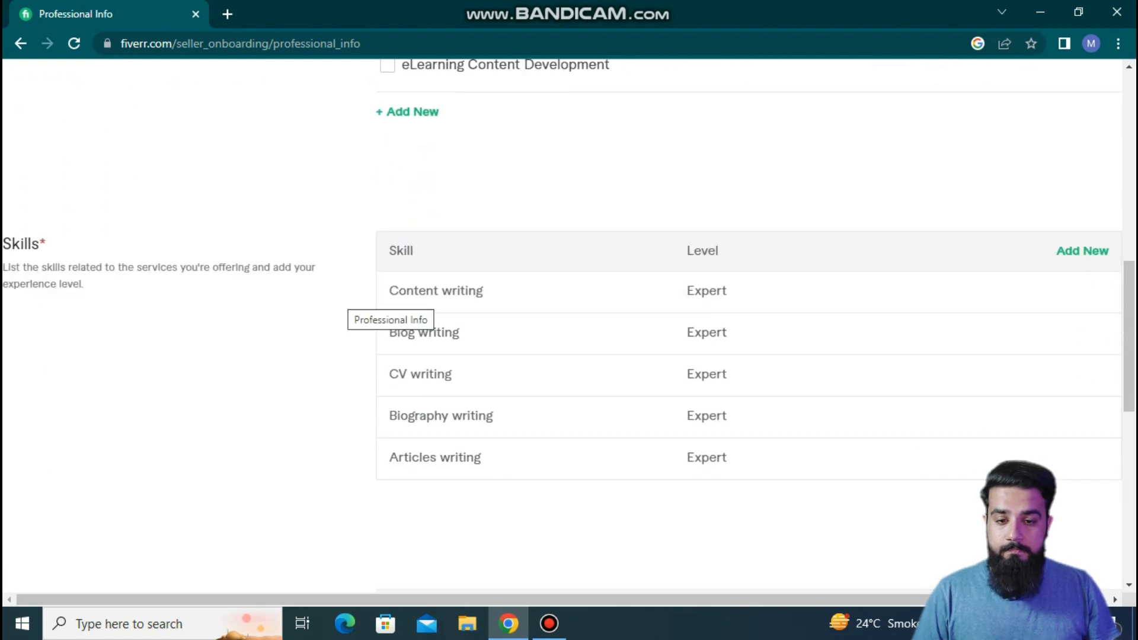
scroll(568, 326, "up", 8)
scroll(569, 326, "down", 15)
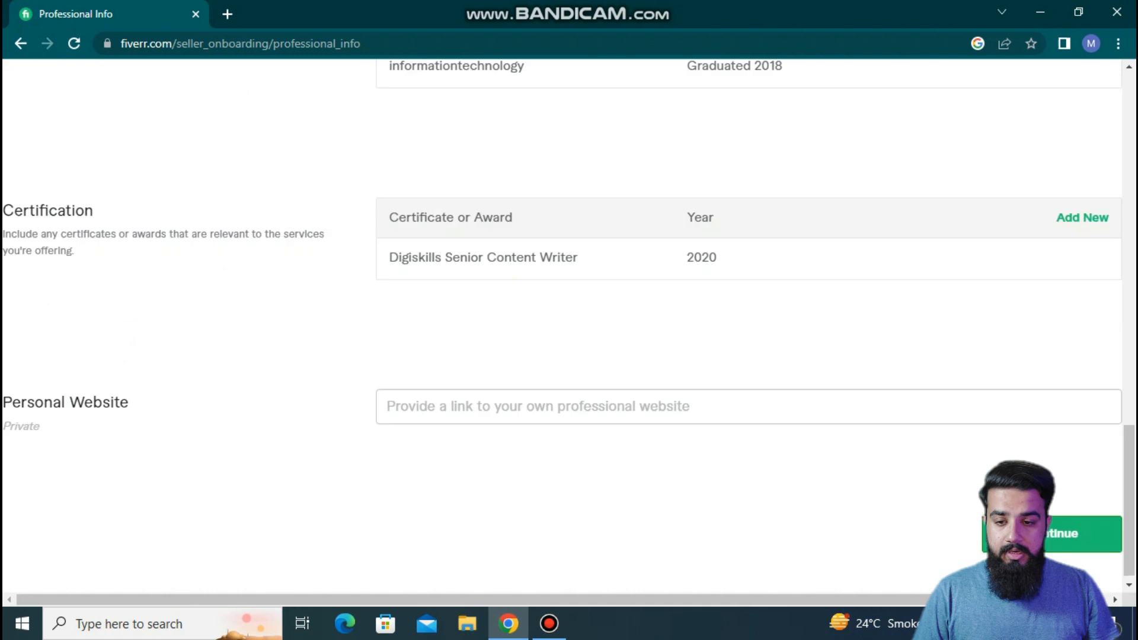
scroll(356, 420, "up", 2)
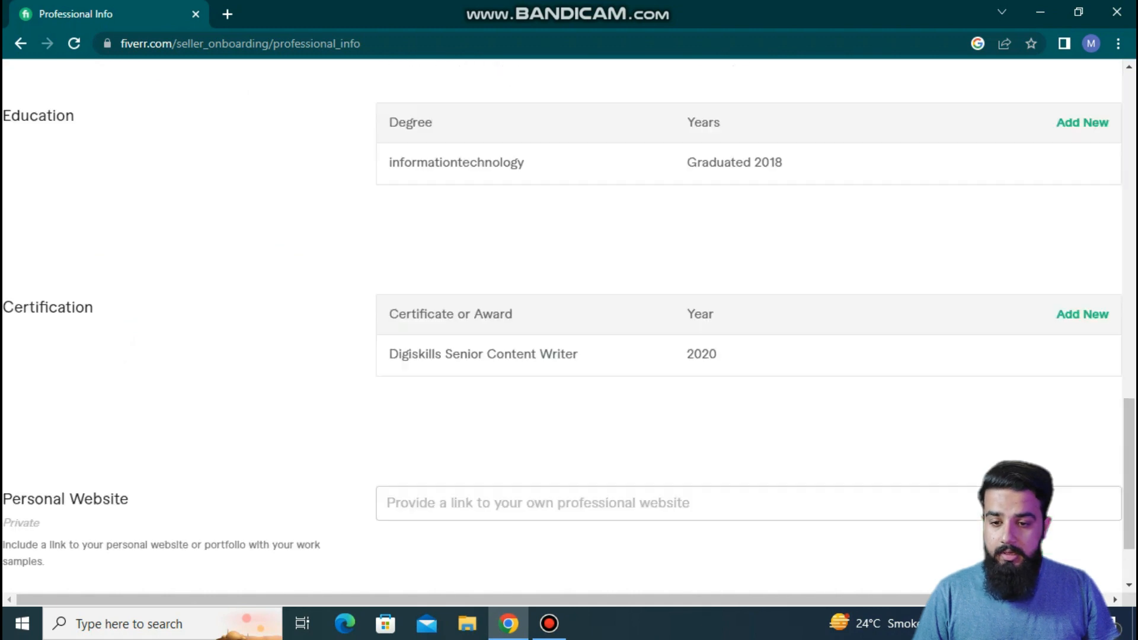
scroll(356, 421, "down", 2)
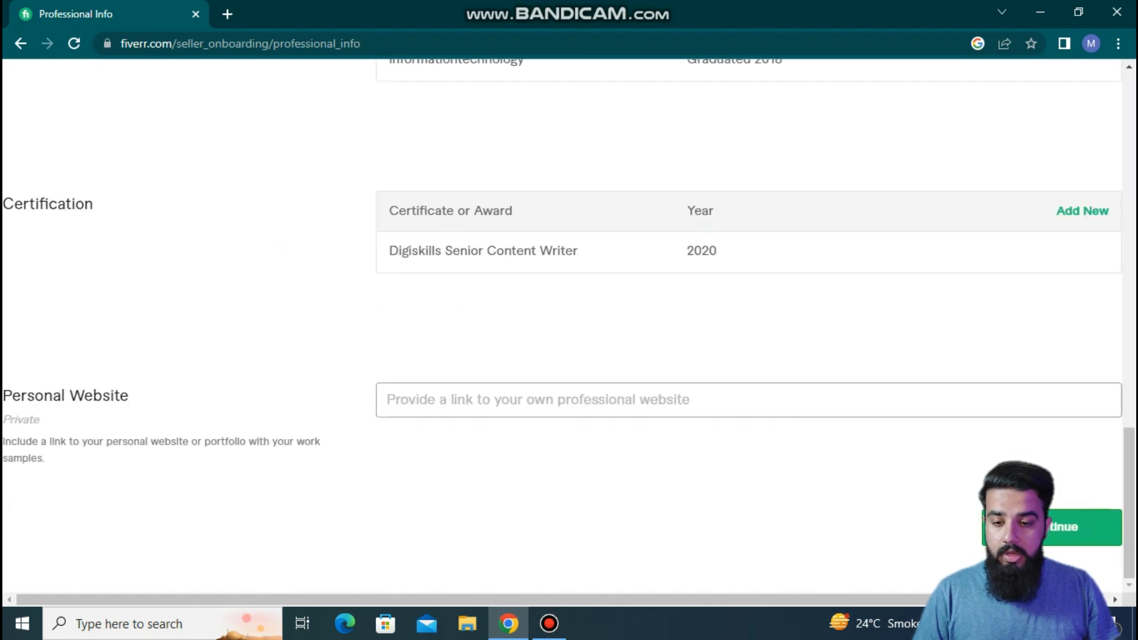
left_click(1051, 526)
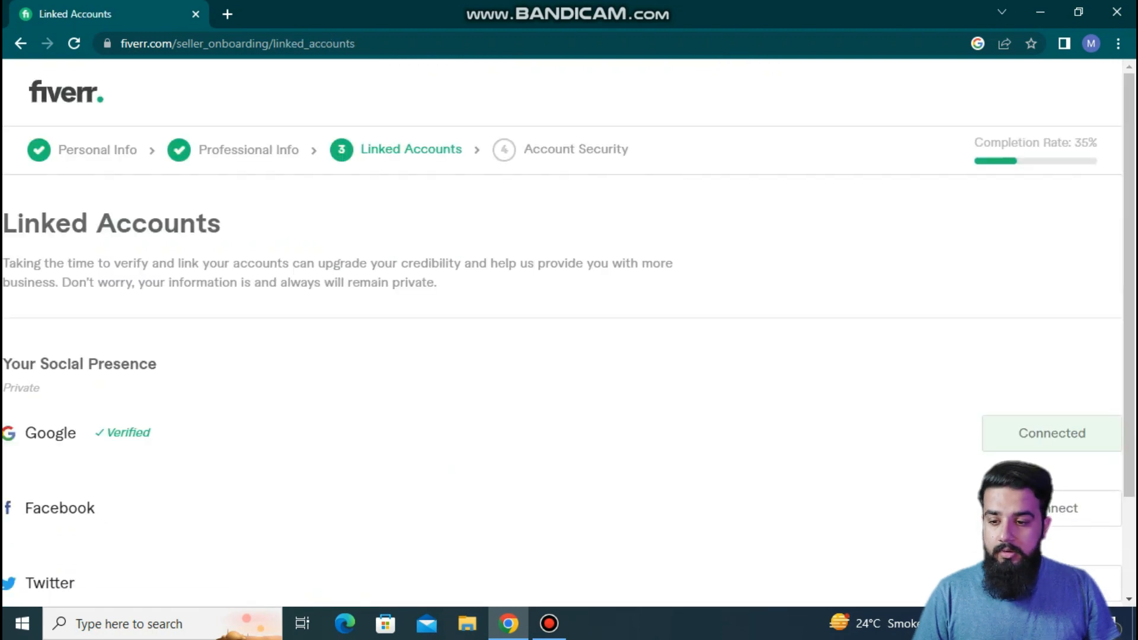
scroll(562, 332, "down", 2)
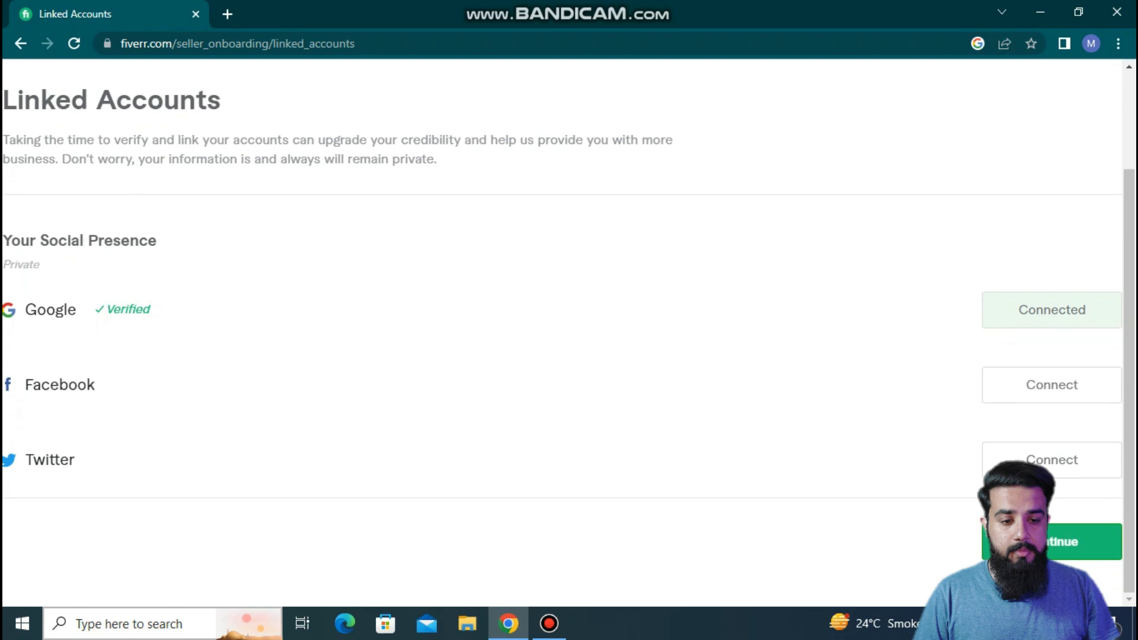
scroll(562, 332, "up", 2)
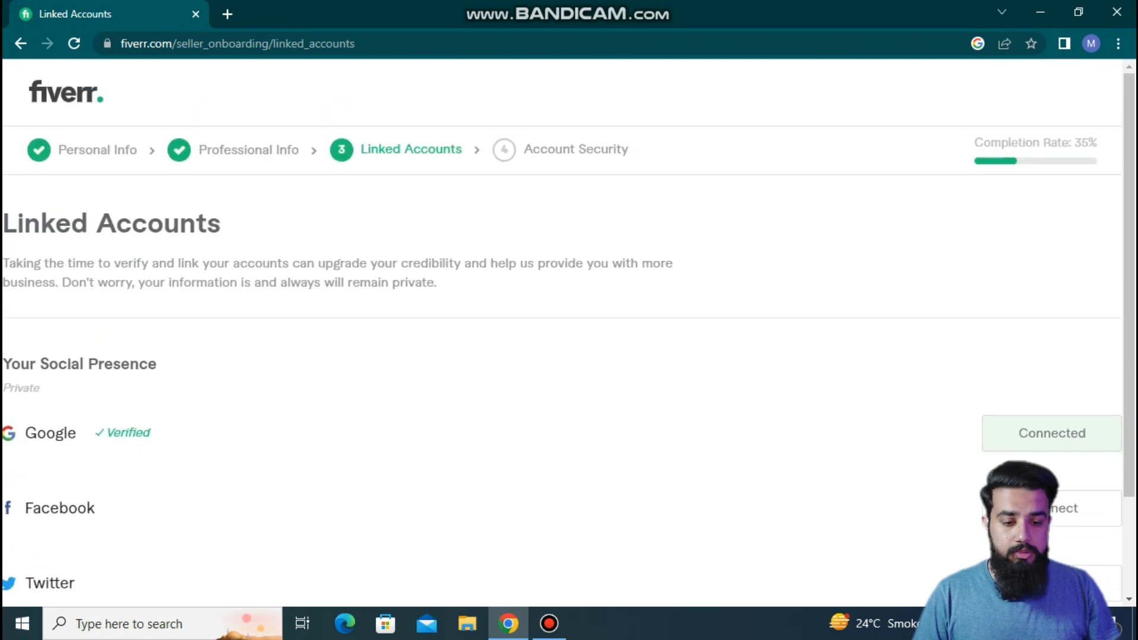
- Continue to Account Security and start adding a phone number for verification
scroll(561, 332, "down", 2)
left_click(1053, 540)
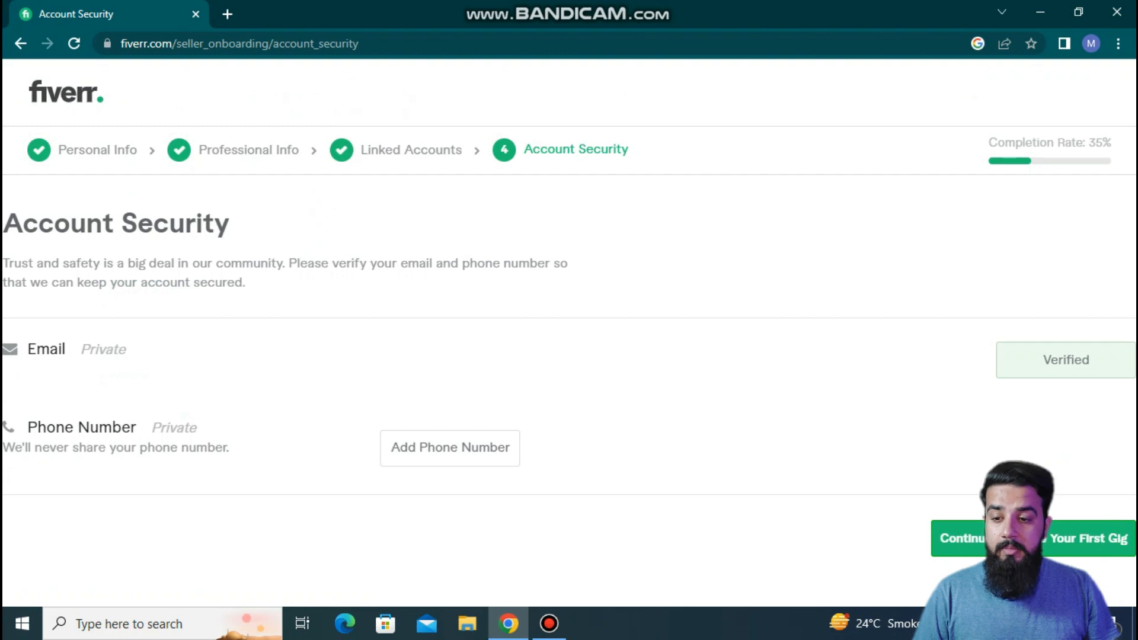
double_click(59, 349)
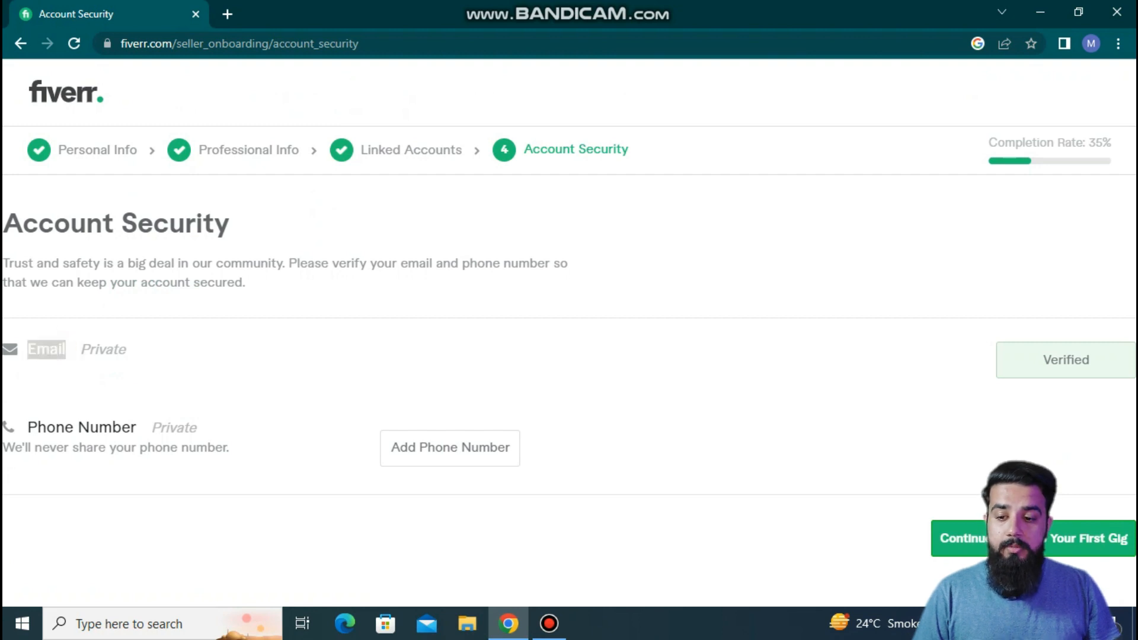
left_click_drag(135, 428, 55, 427)
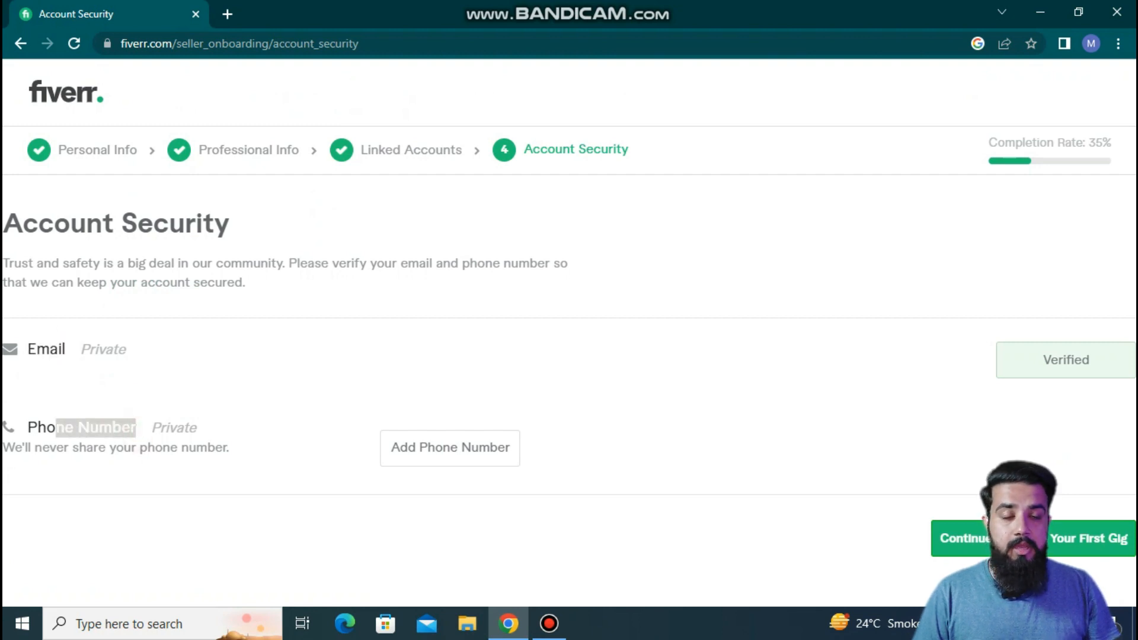
double_click(66, 351)
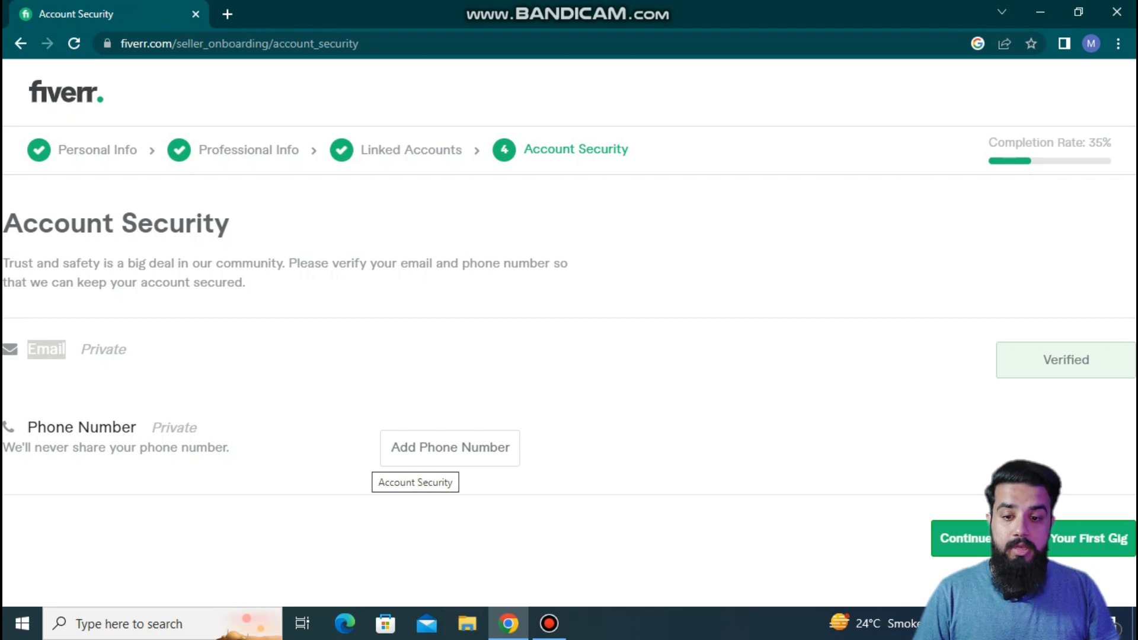
left_click(608, 386)
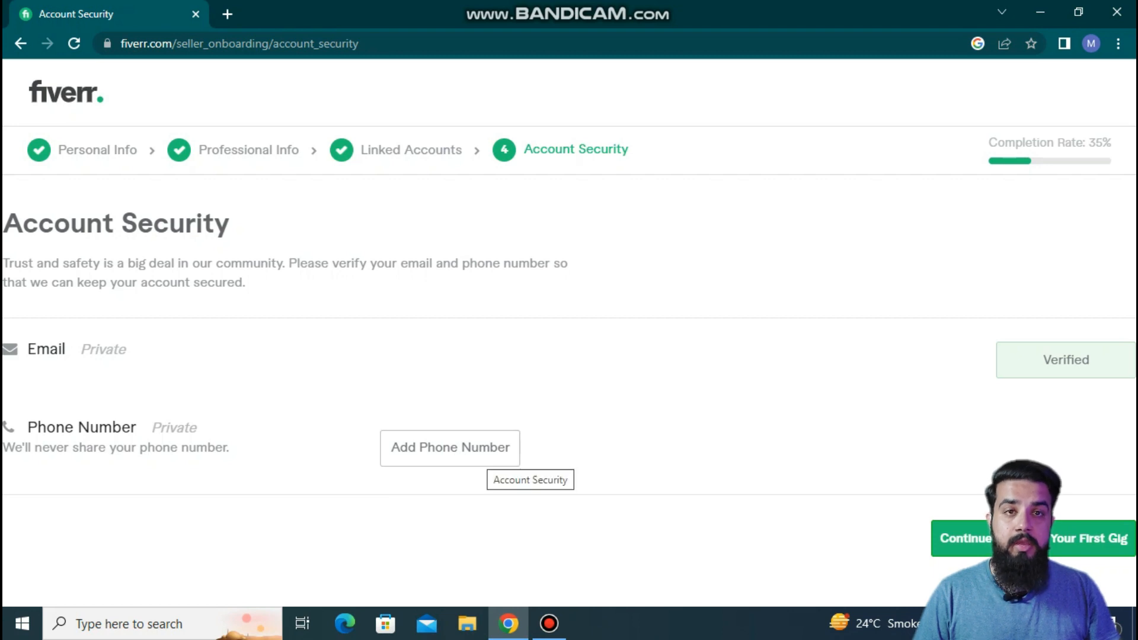
left_click(497, 451)
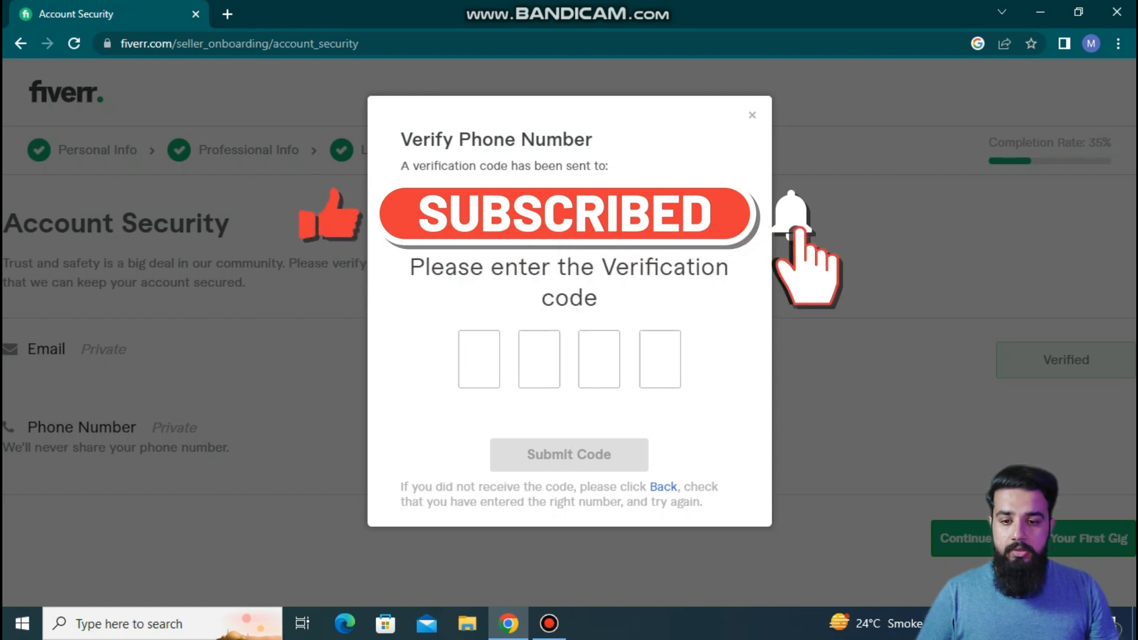
- Enter the received phone verification code and confirm the verification
left_click(482, 360)
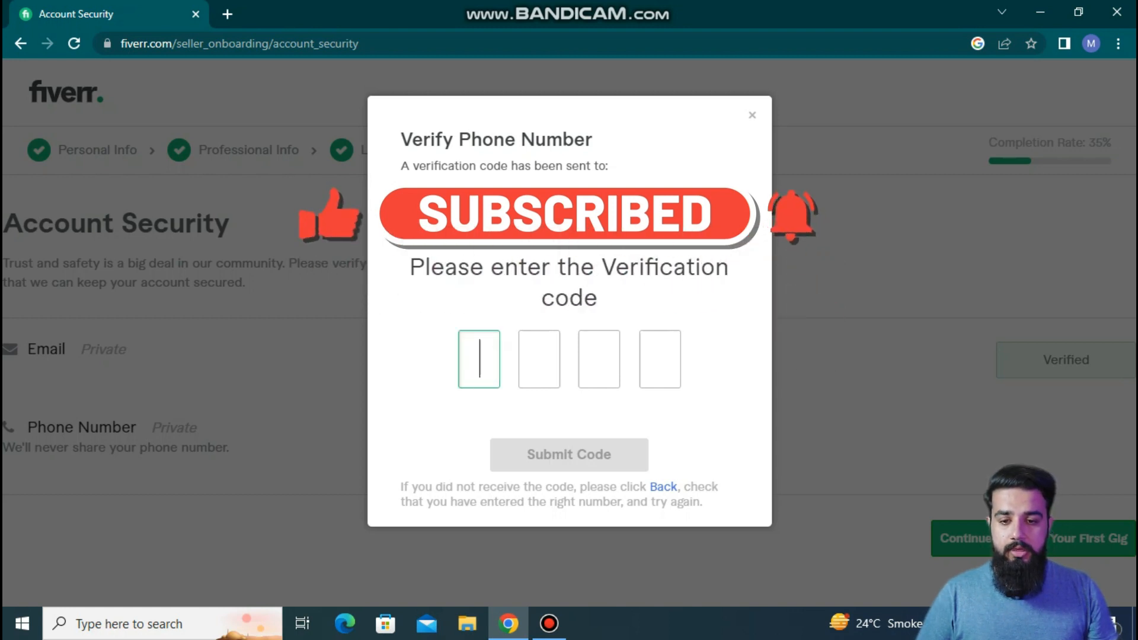
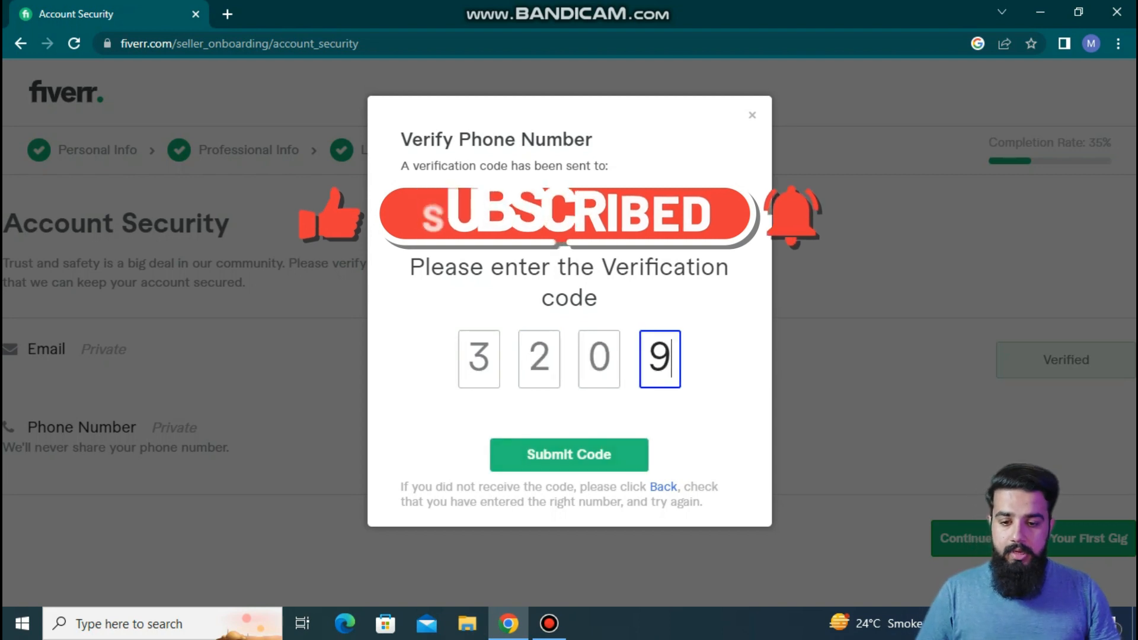
left_click(584, 454)
left_click(611, 236)
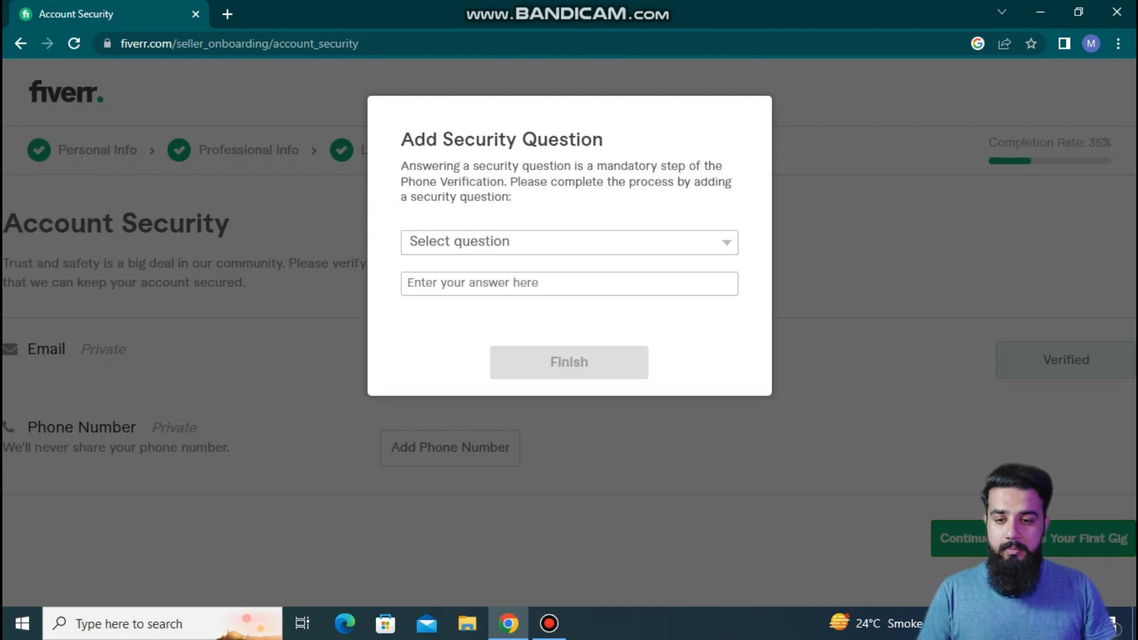
- Save the childhood nickname security question with its answer and acknowledge the completion message
left_click(573, 244)
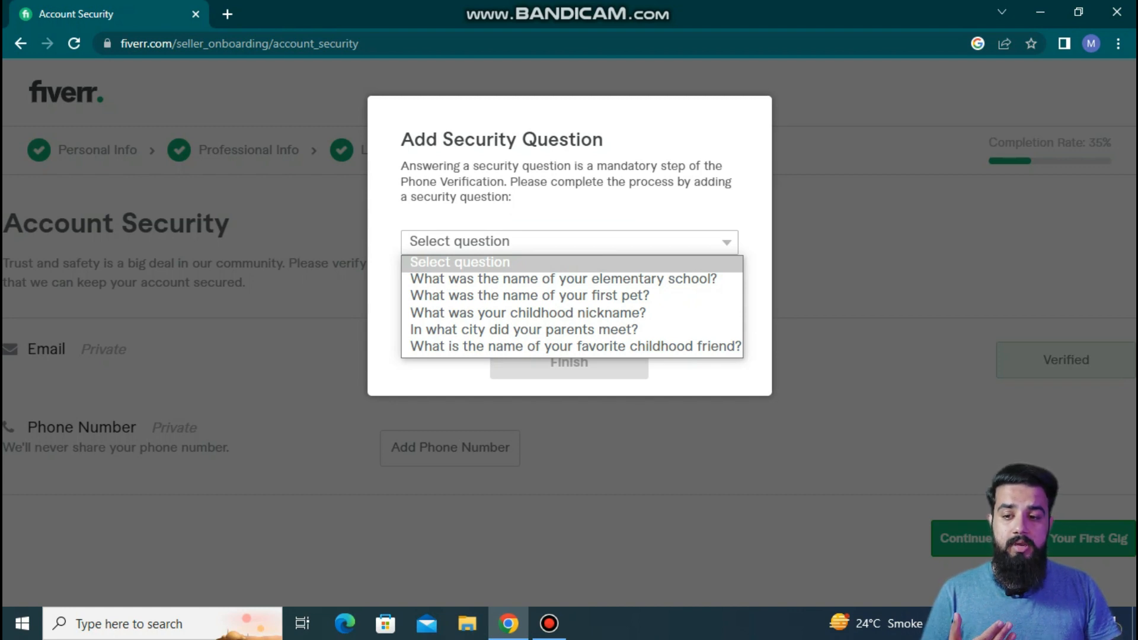
key("Down")
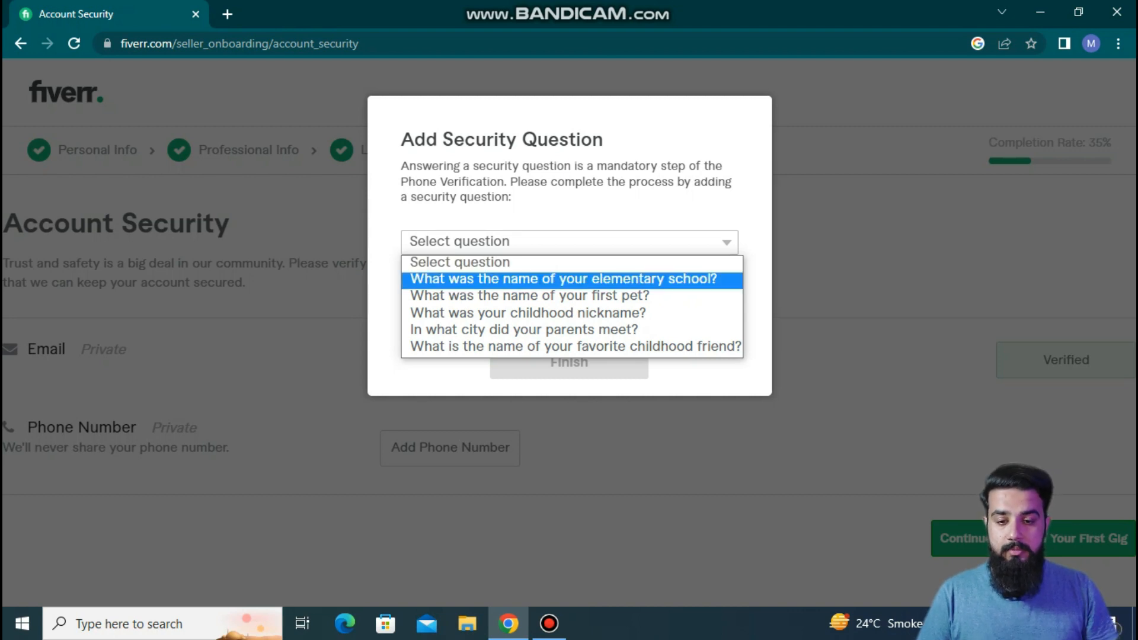
key("Down")
key("Down")
key("Down")
key("Down")
key("Up")
key("Up")
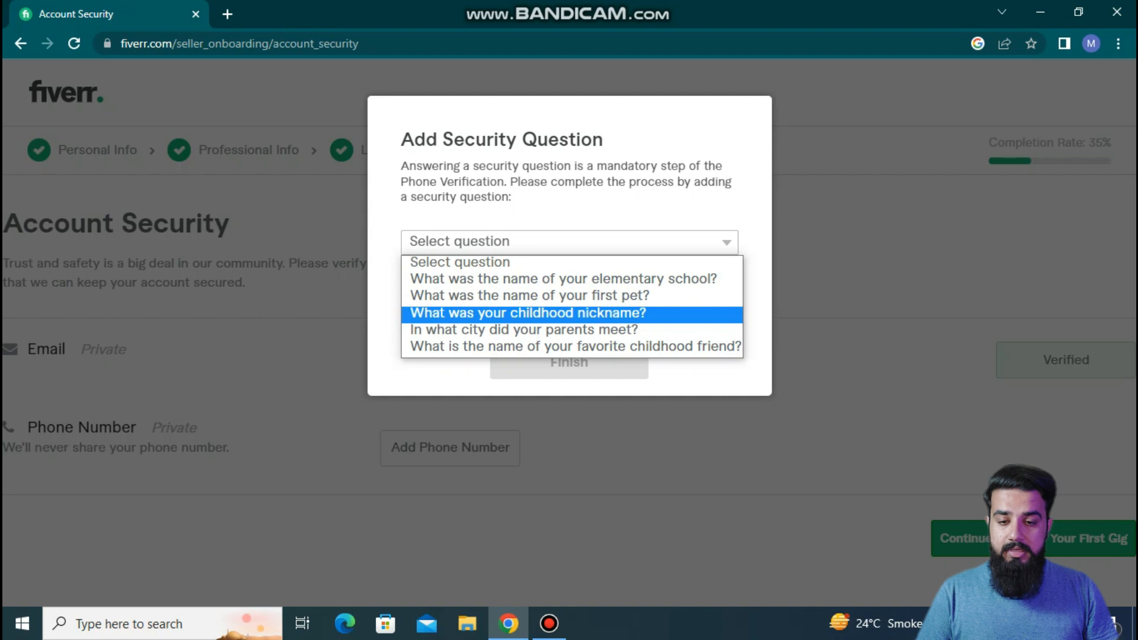
left_click(639, 313)
left_click(598, 285)
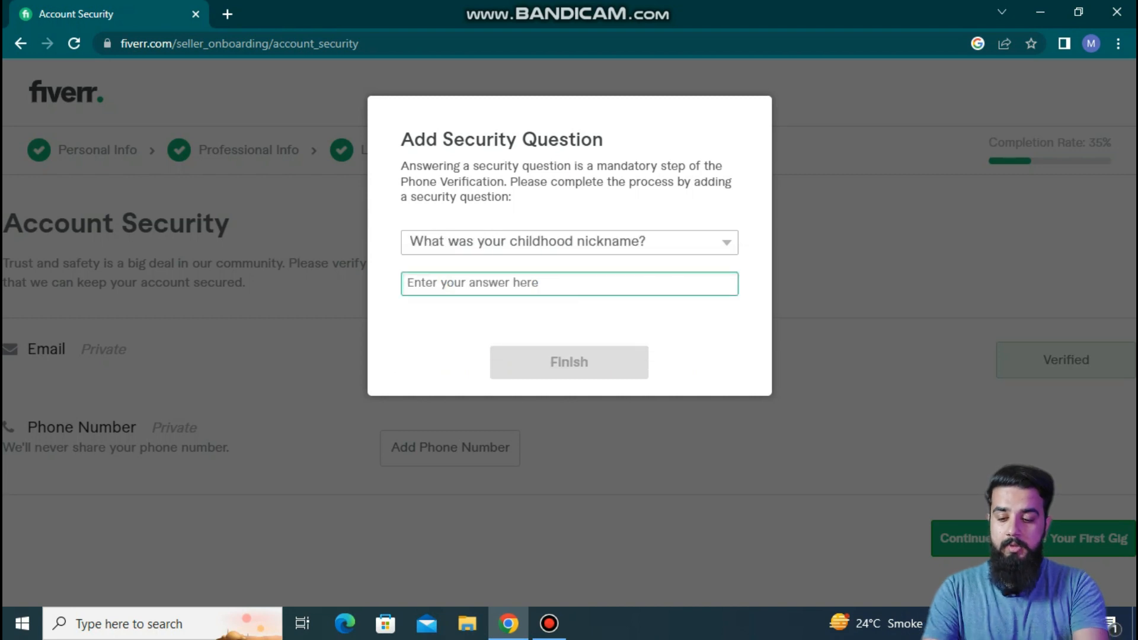
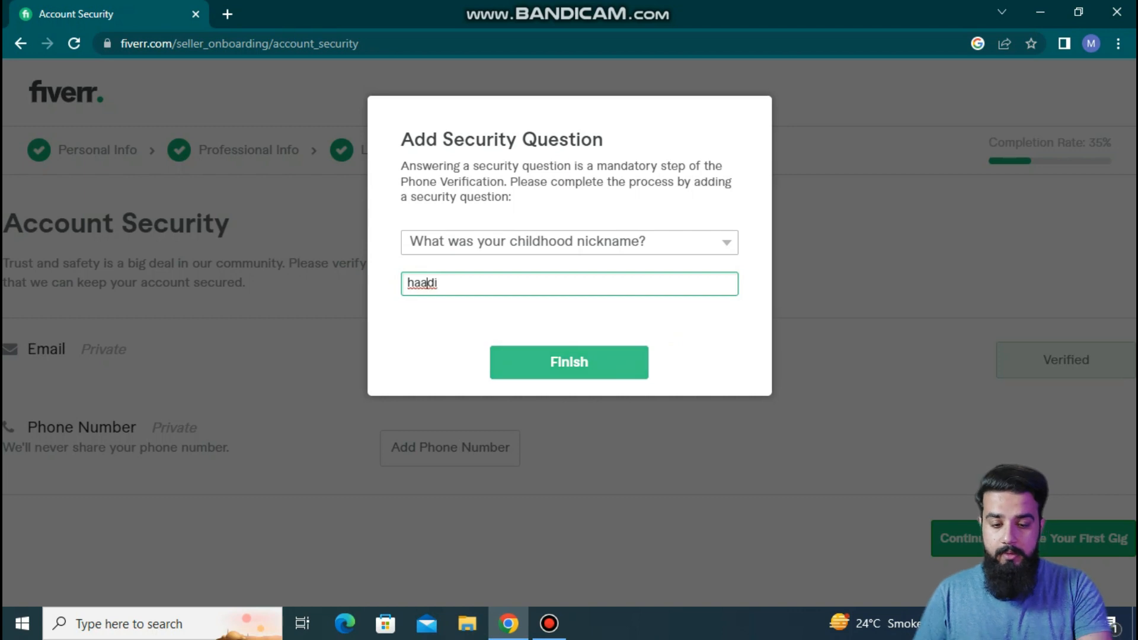
left_click(588, 349)
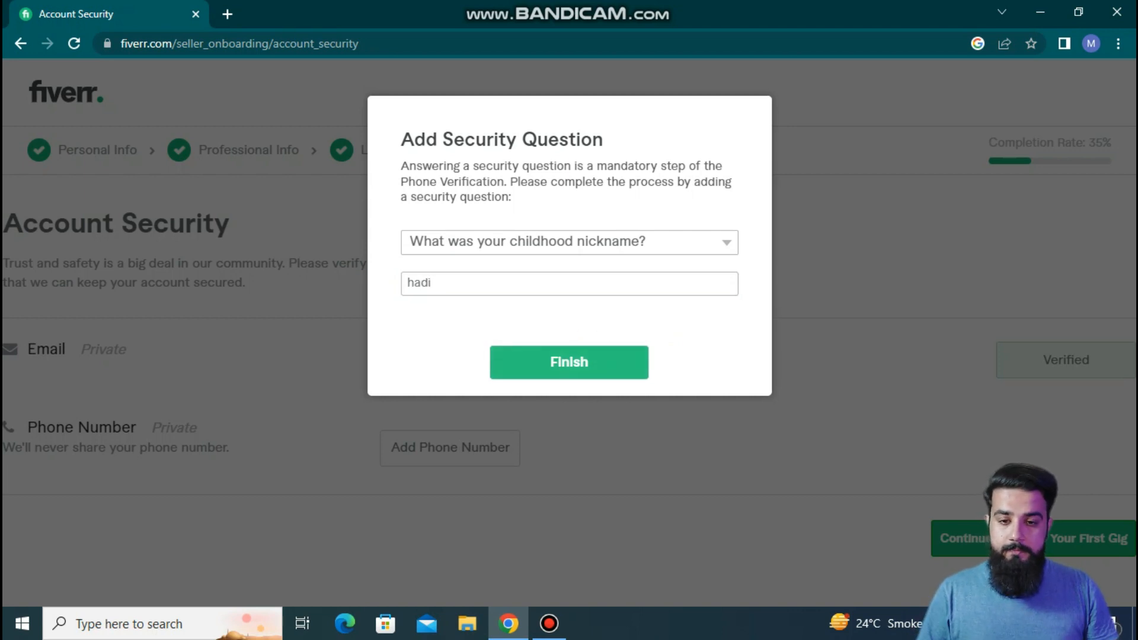
left_click(596, 243)
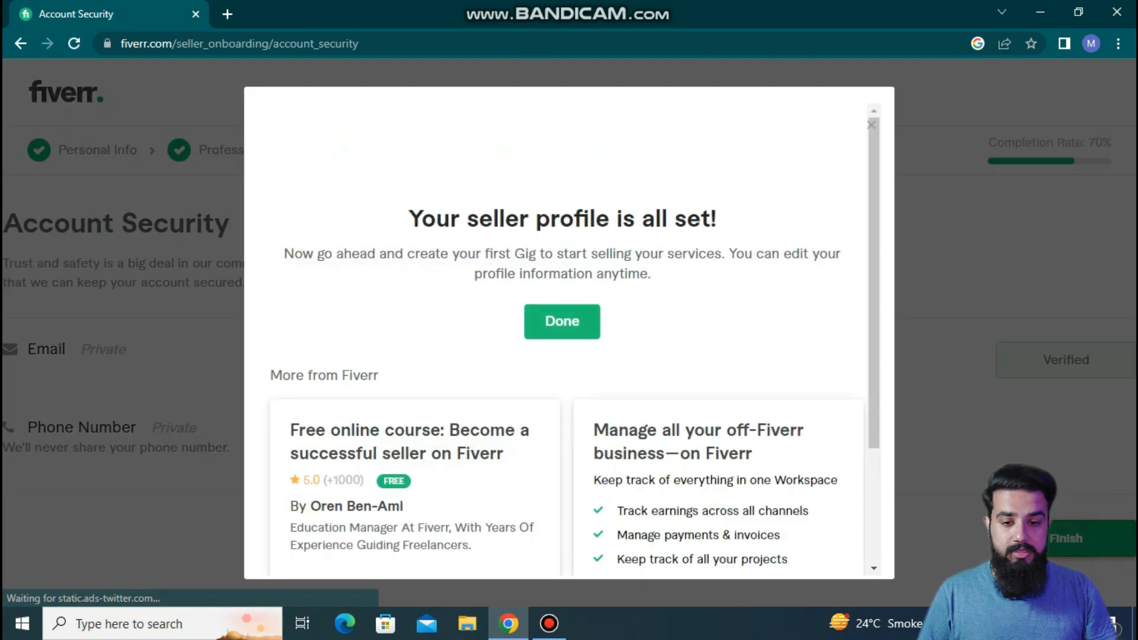
- Dismiss the 'Your seller profile is all set!' message to begin the first gig
scroll(503, 450, "down", 3)
scroll(504, 450, "up", 3)
left_click(562, 320)
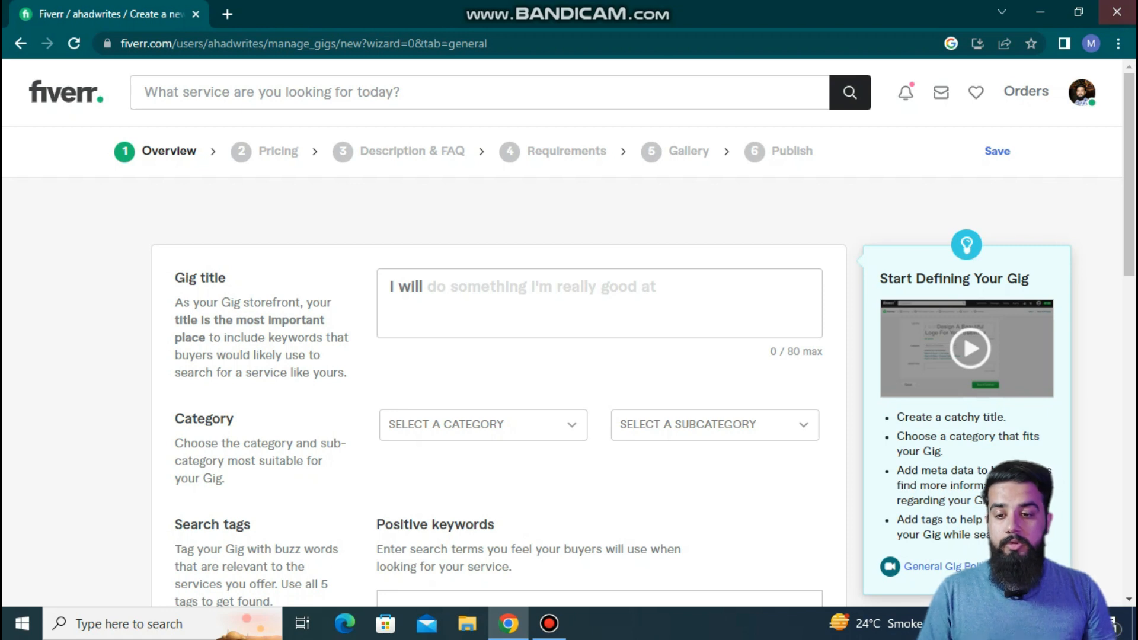
left_click(458, 310)
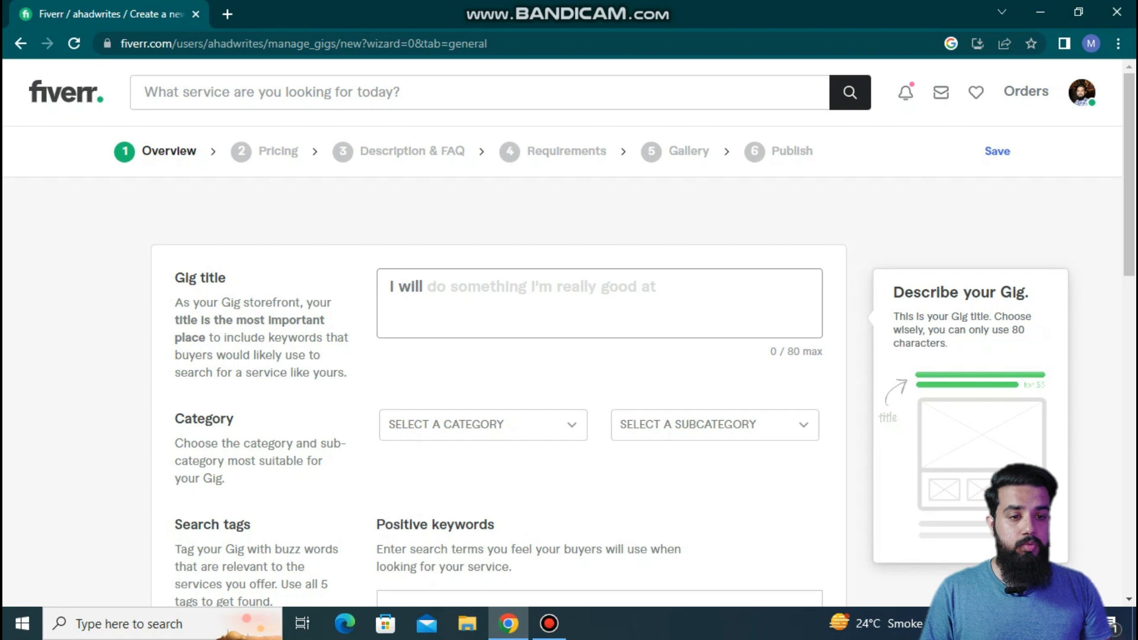
- Enter the gig title 'I will do biography writing, write author bio and about me'
type("do ")
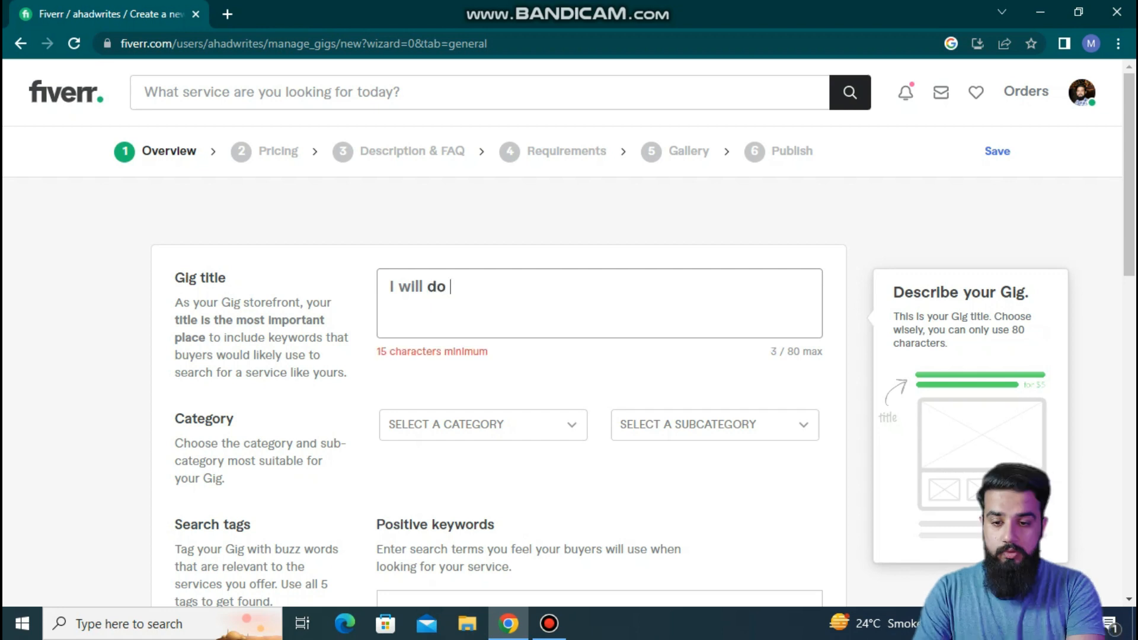
type("blogr")
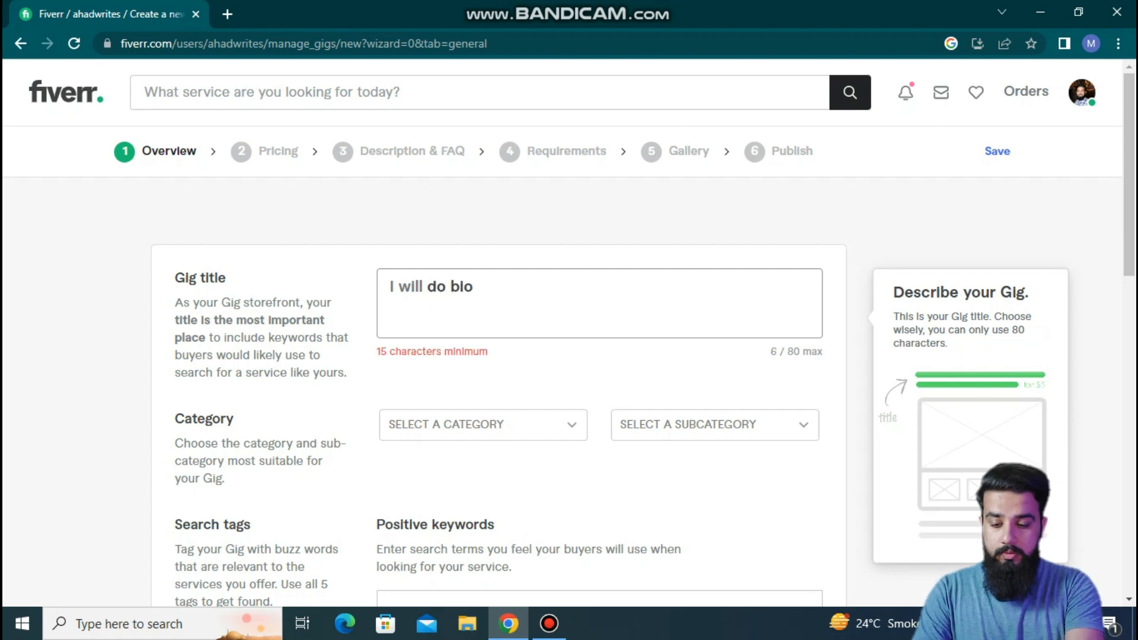
type("ap")
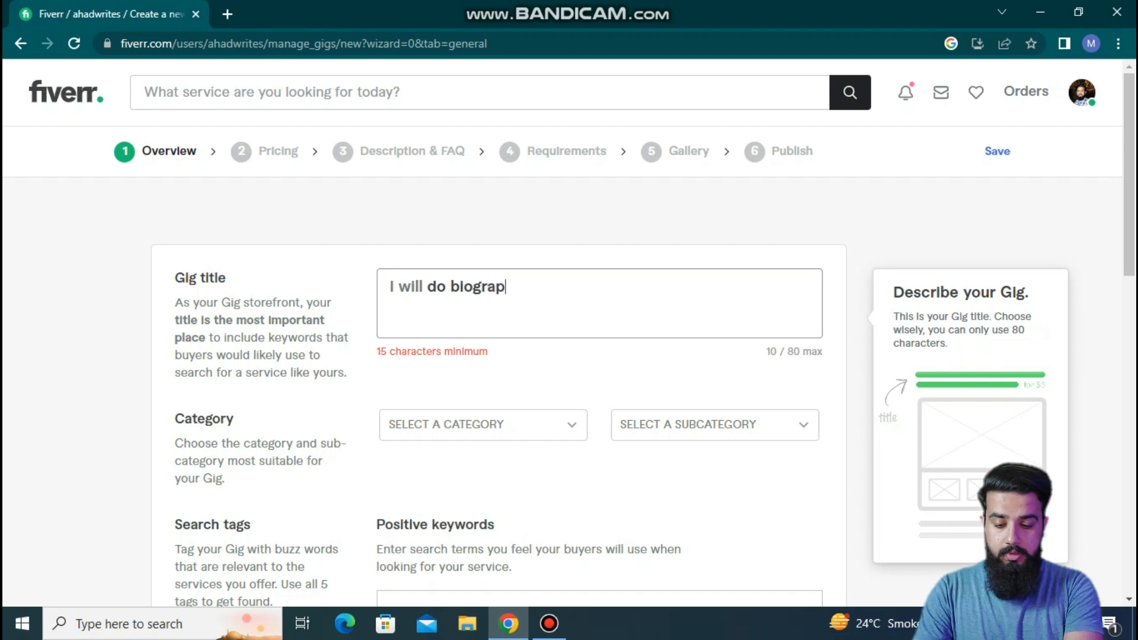
type("hy w")
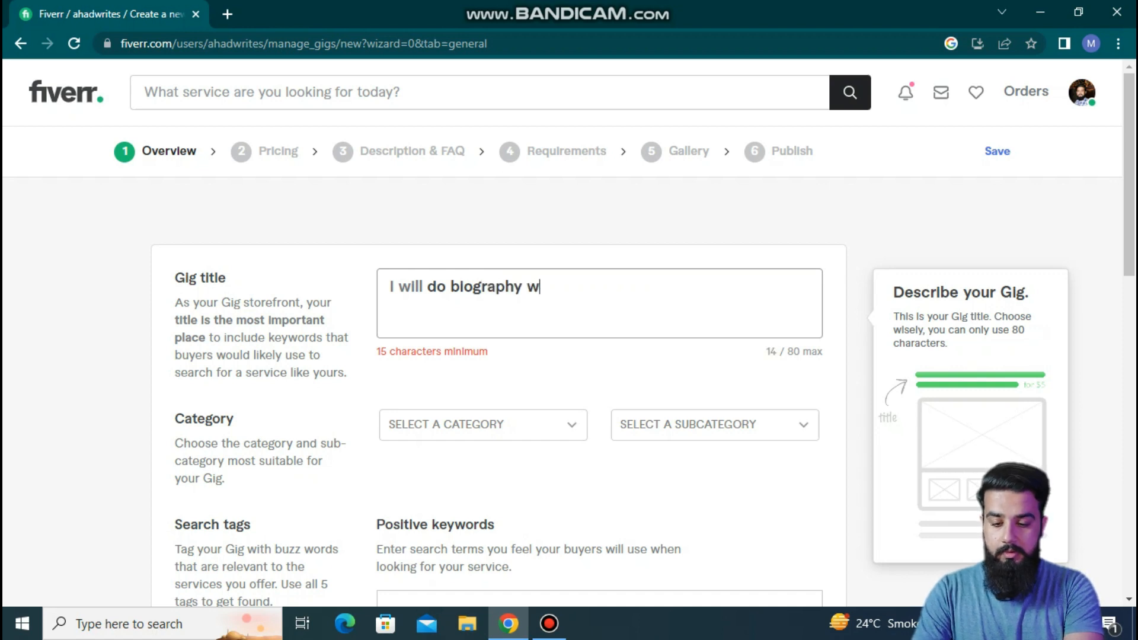
type("ritin")
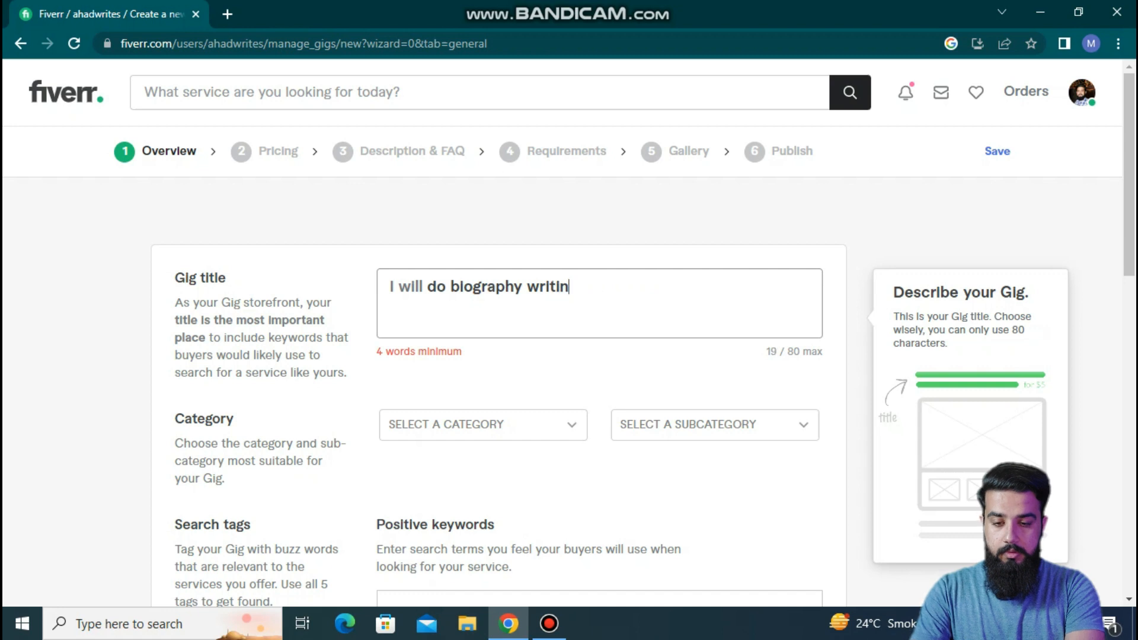
type("g,")
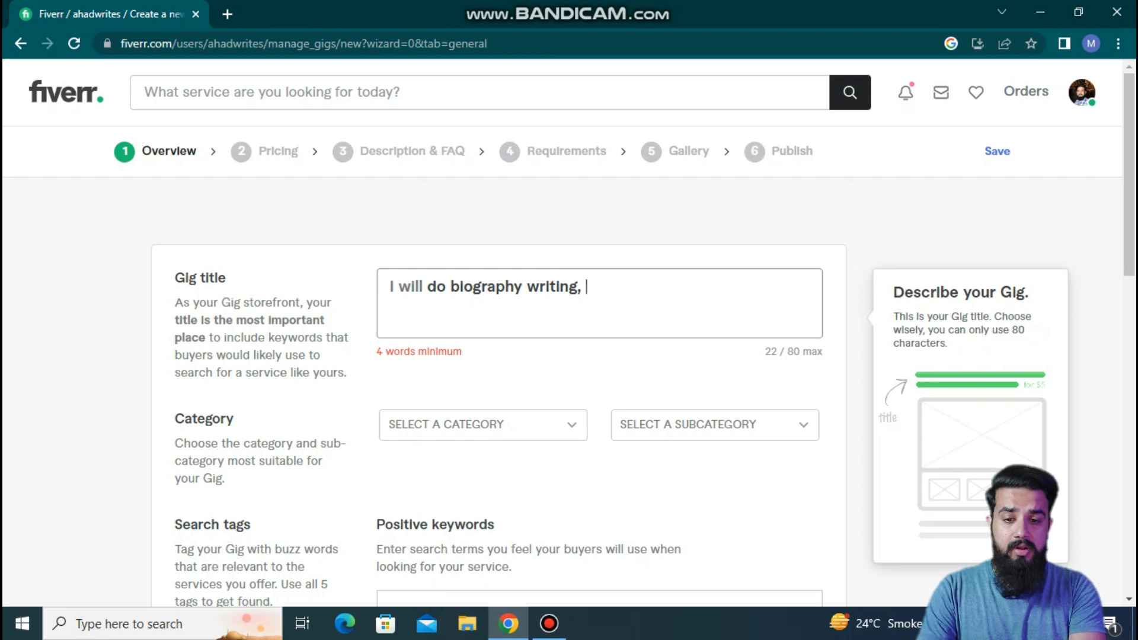
type("write")
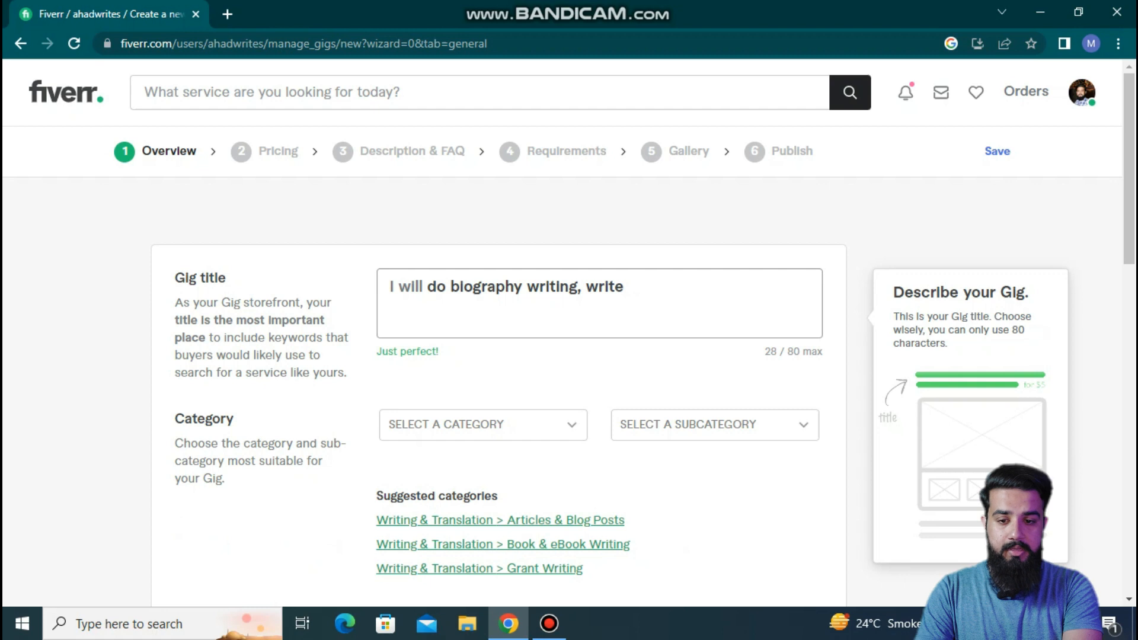
type("a")
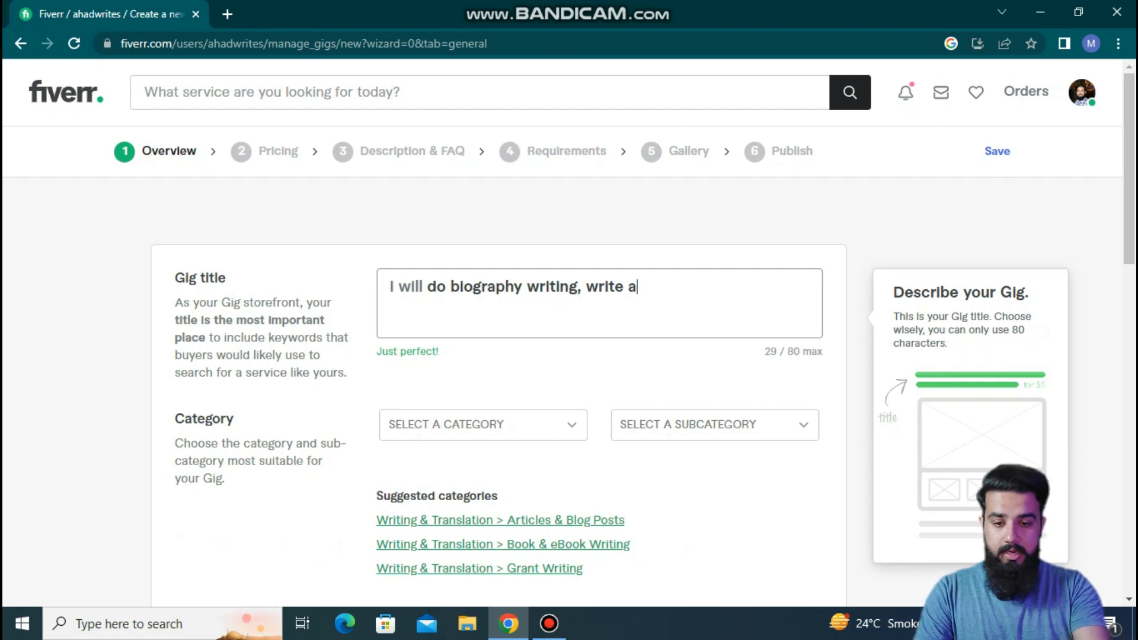
type("uth")
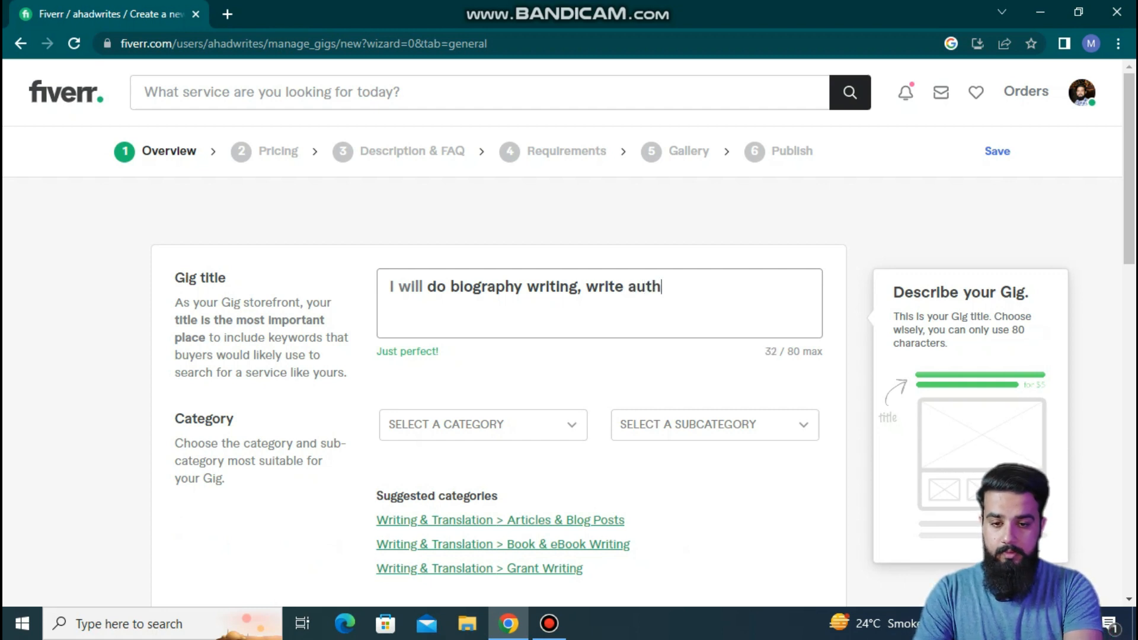
type("orb")
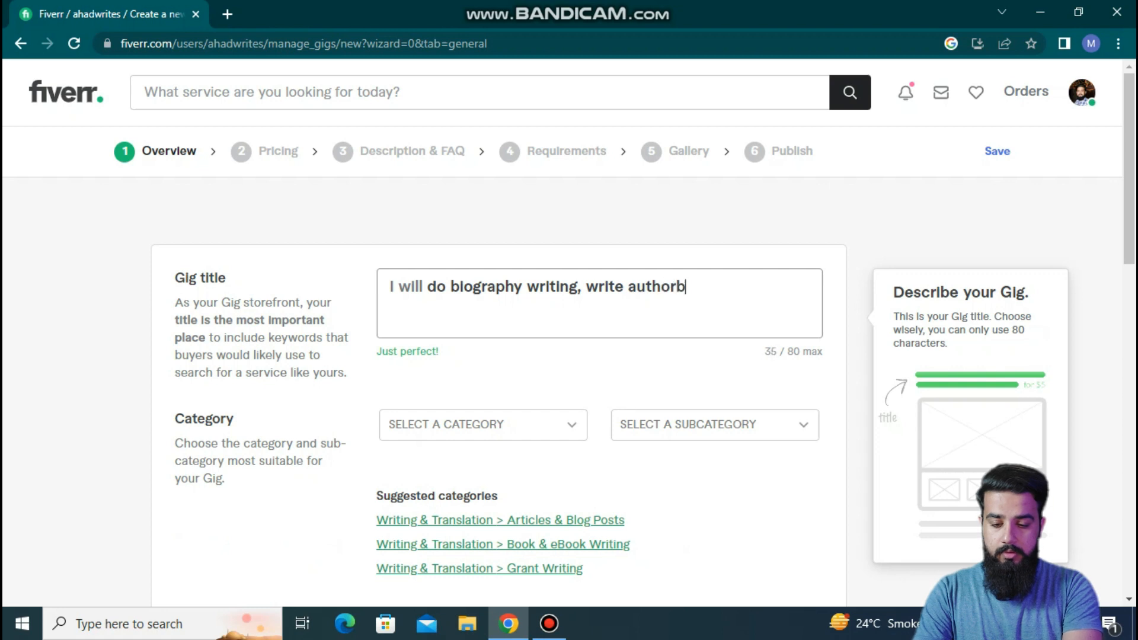
type("io,")
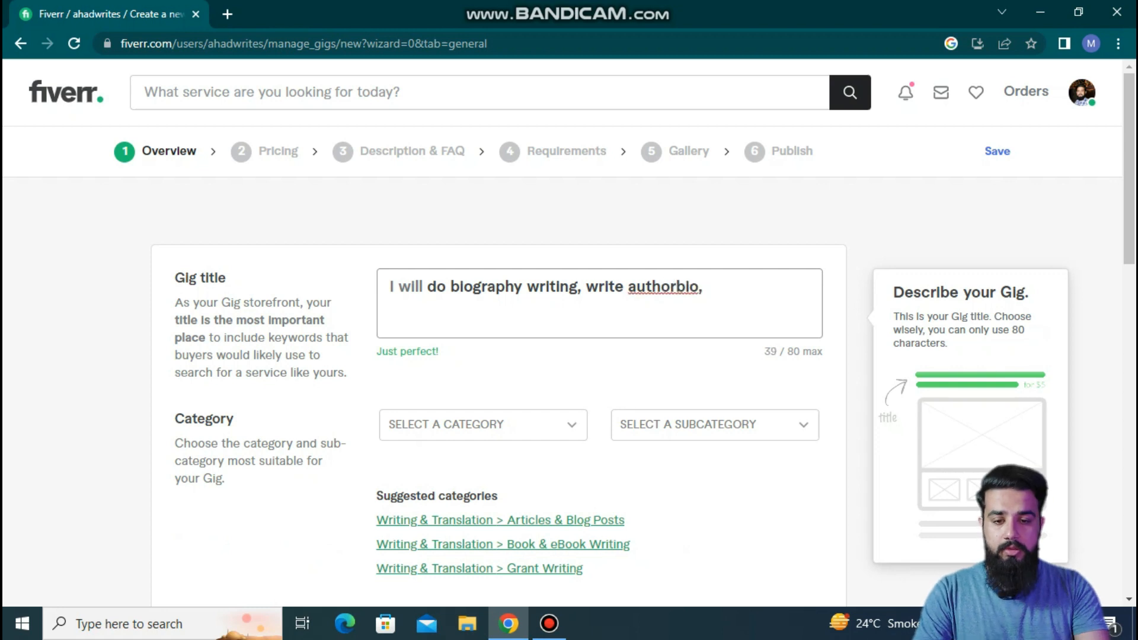
key("Left")
key("Left")
key("Left")
key("Left")
key("Left")
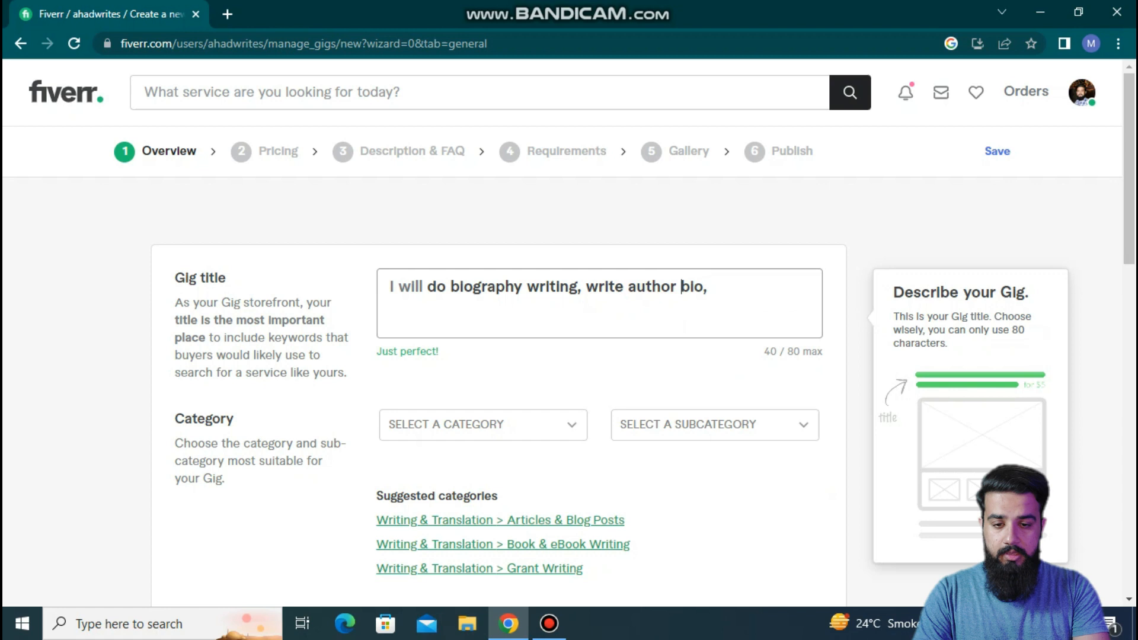
key("End")
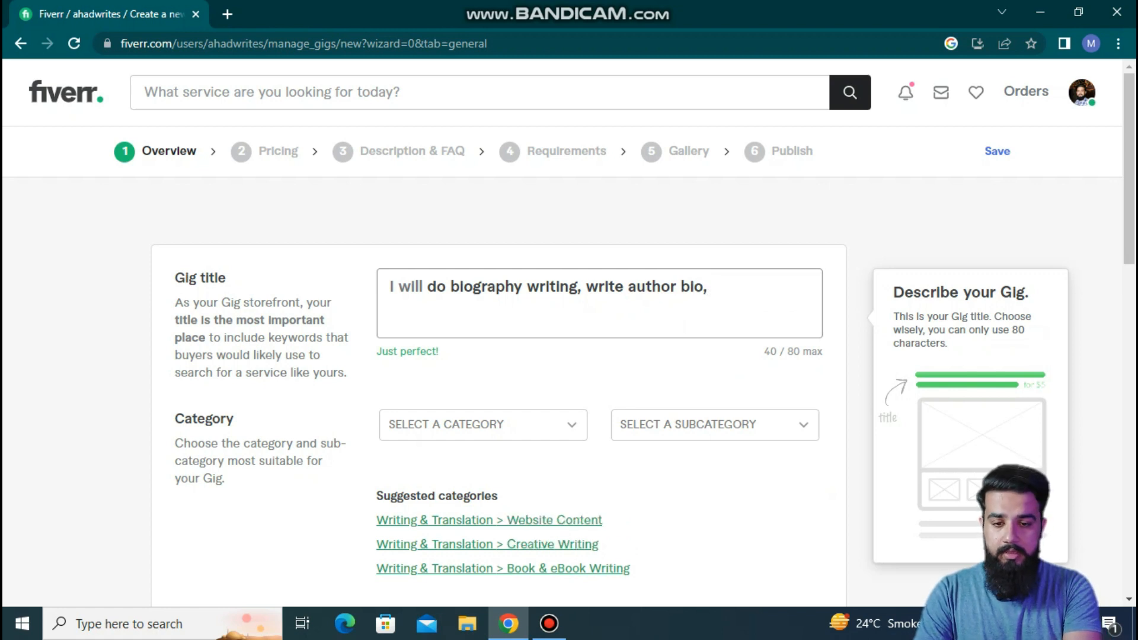
key("BackSpace")
key("BackSpace")
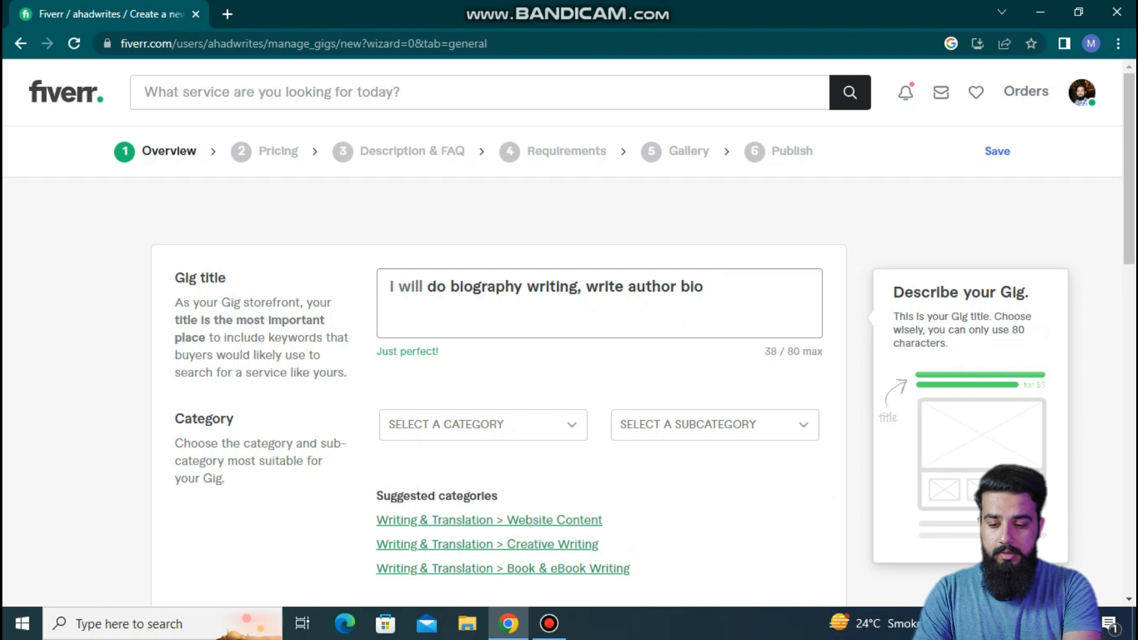
type("and ")
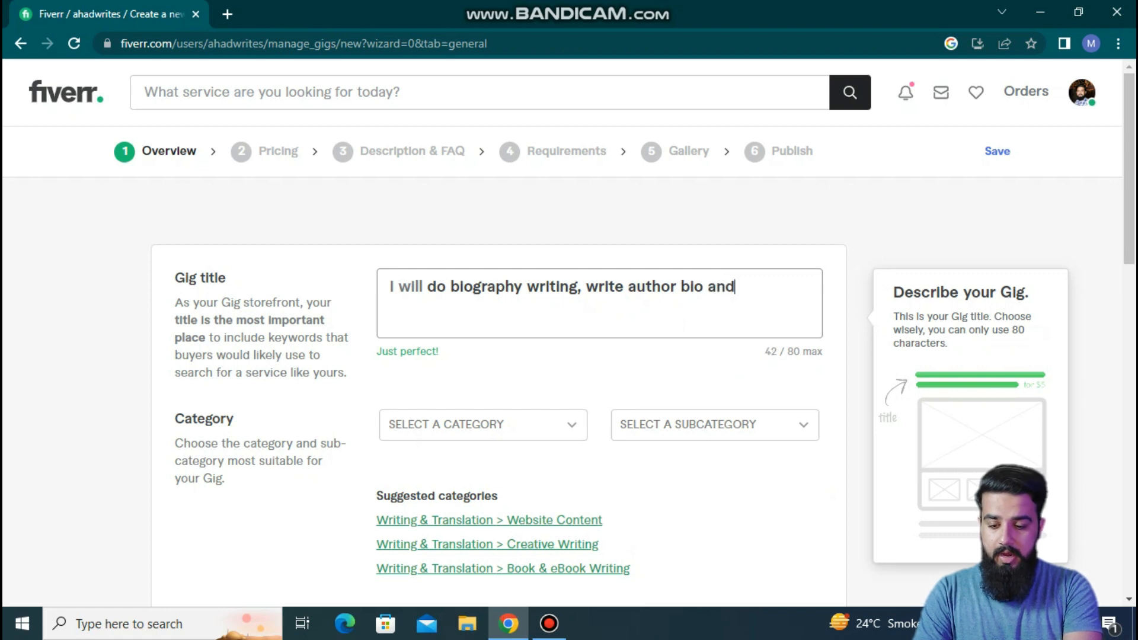
type("about")
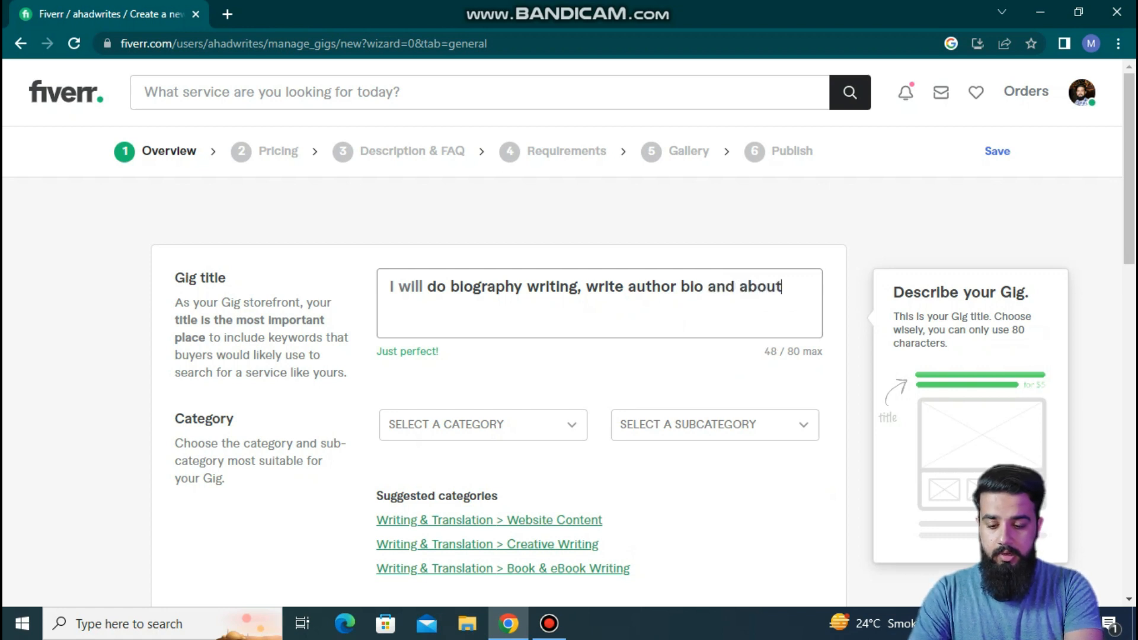
type(" me")
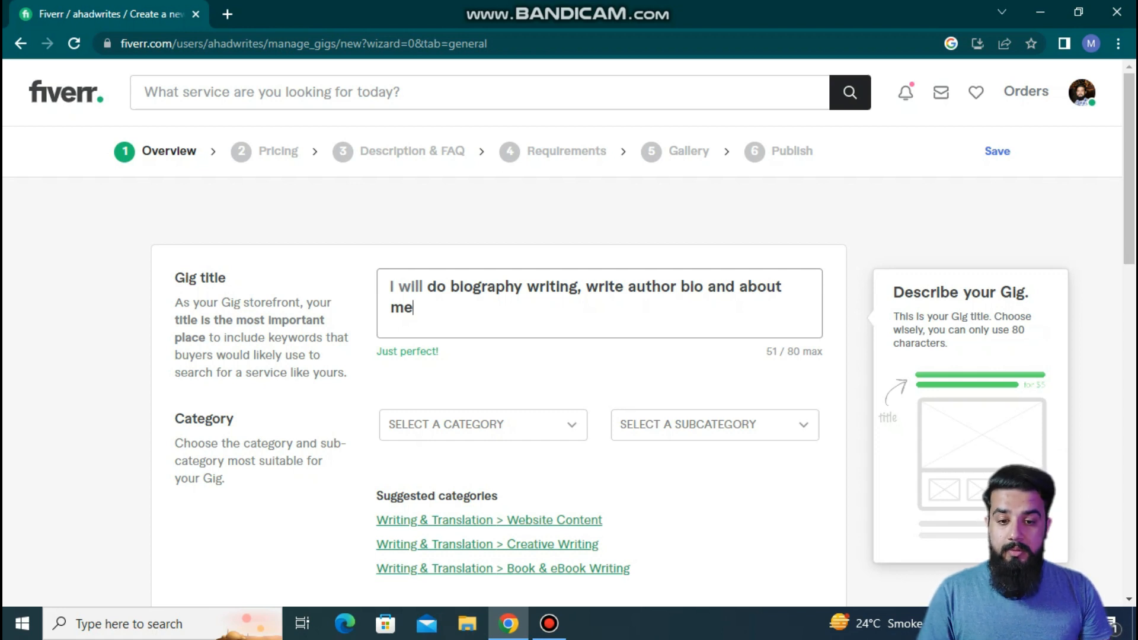
left_click_drag(448, 314, 428, 287)
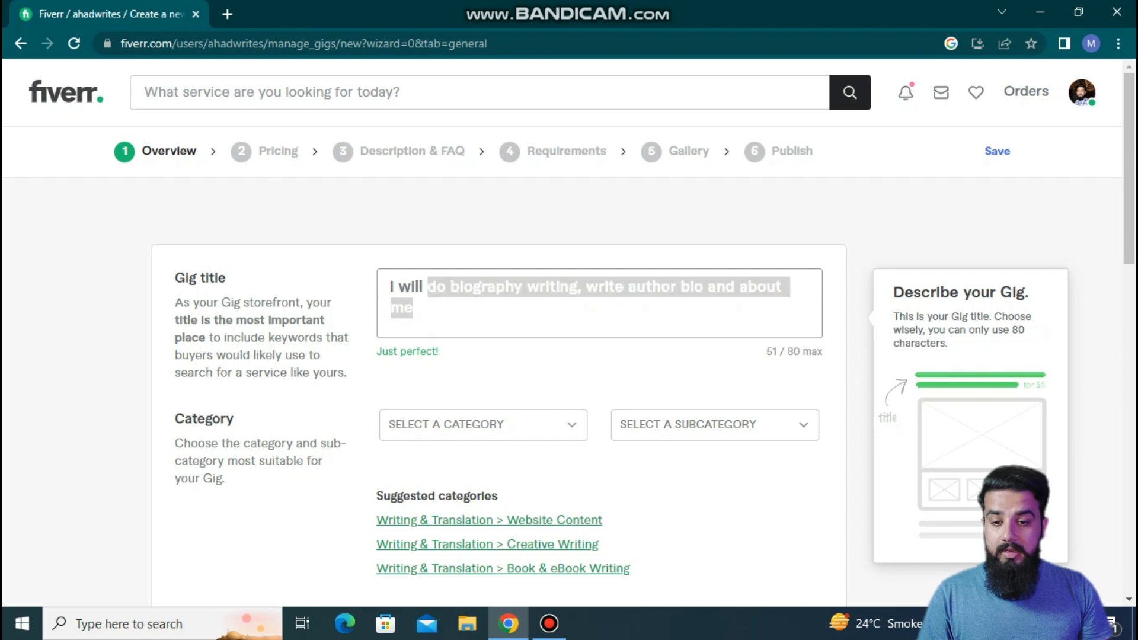
left_click(441, 316)
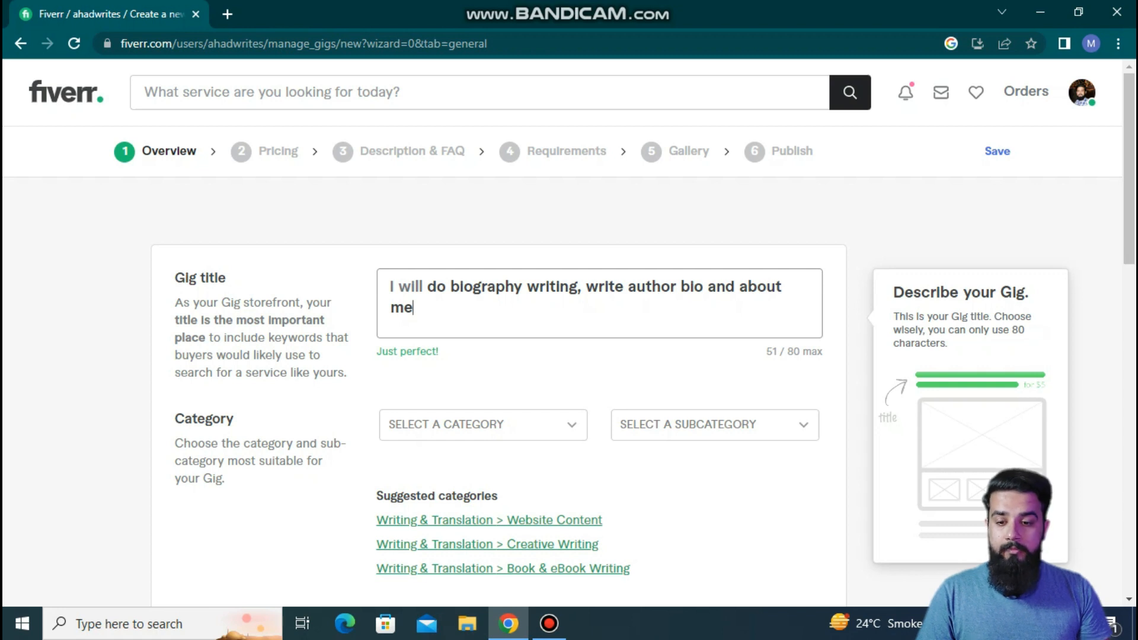
- Choose WRITING & TRANSLATION as the gig's category
scroll(569, 331, "down", 3)
triple_click(450, 156)
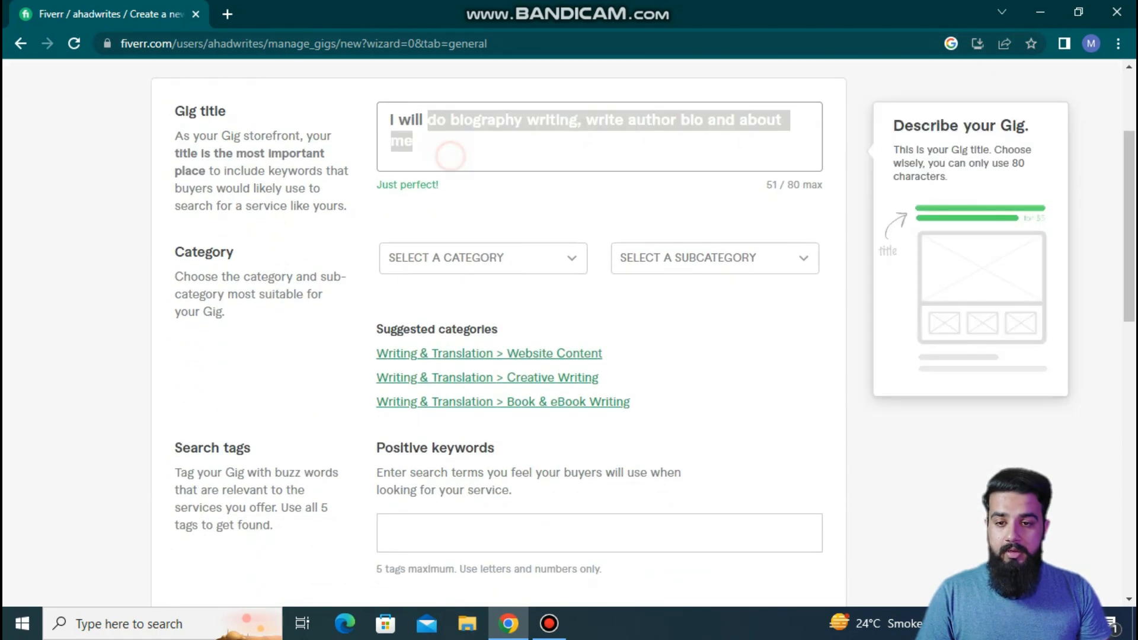
left_click(426, 142)
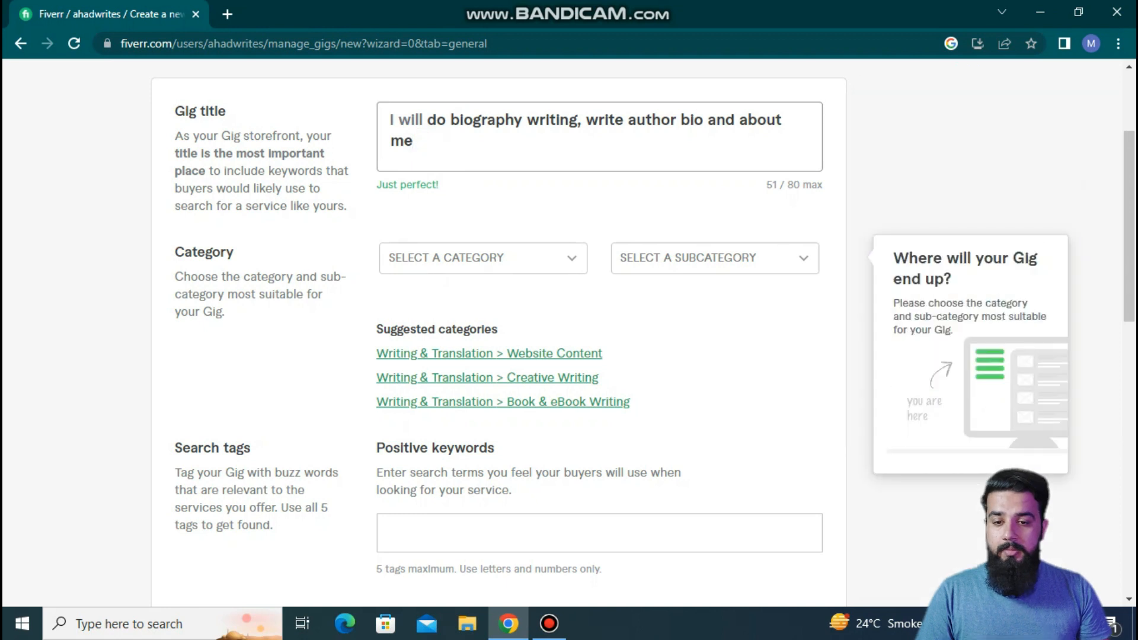
left_click(483, 258)
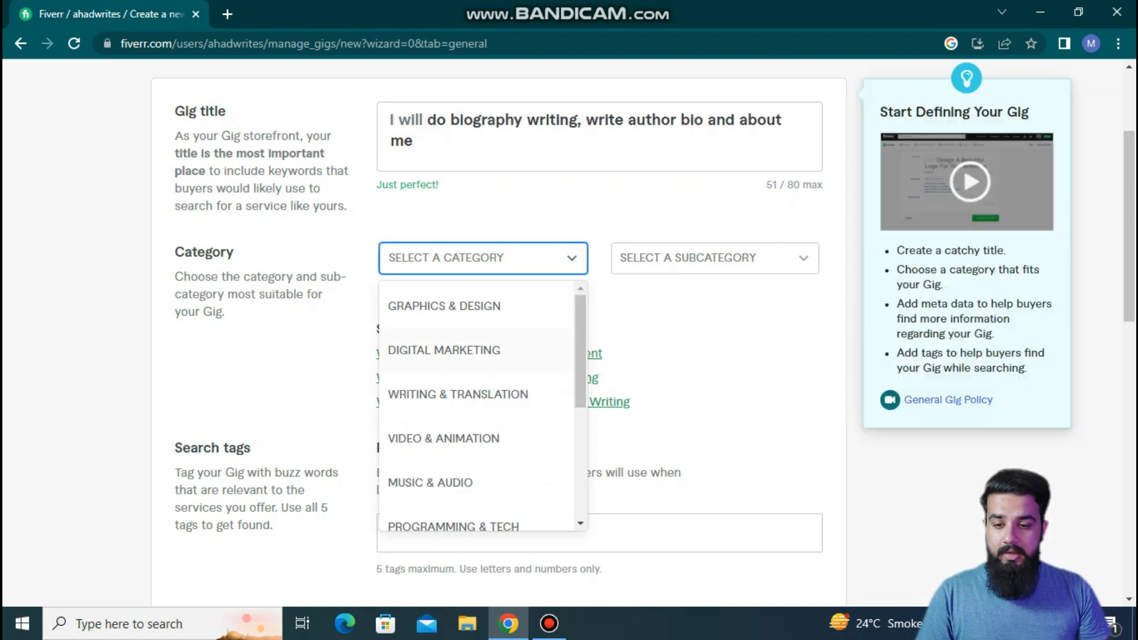
left_click(509, 394)
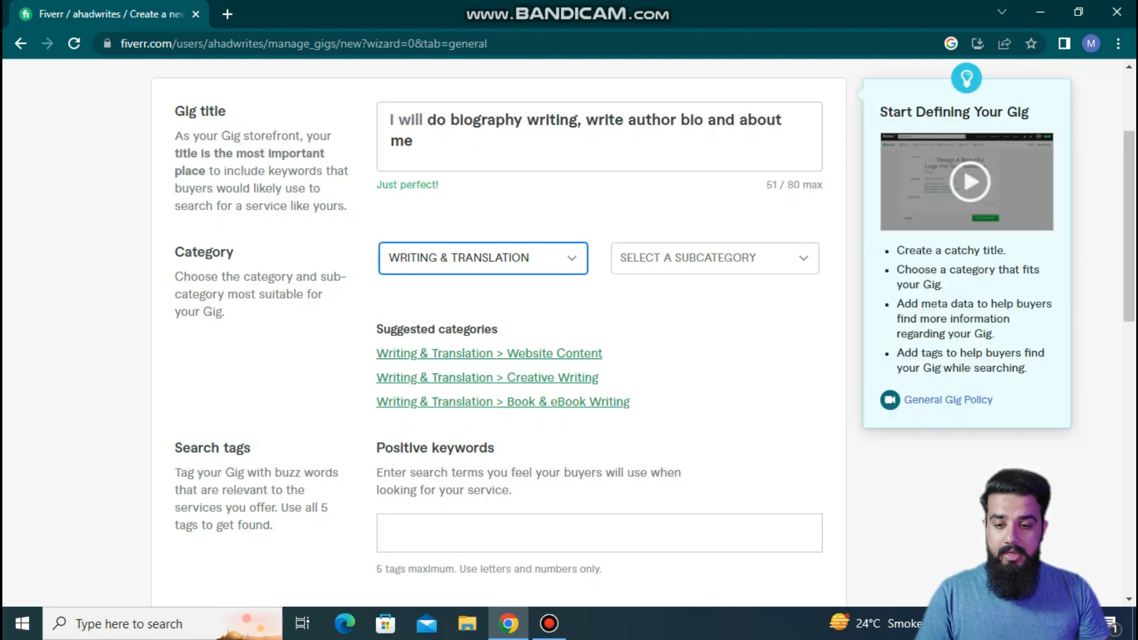
- Set the subcategory to Creative Writing
left_click(757, 258)
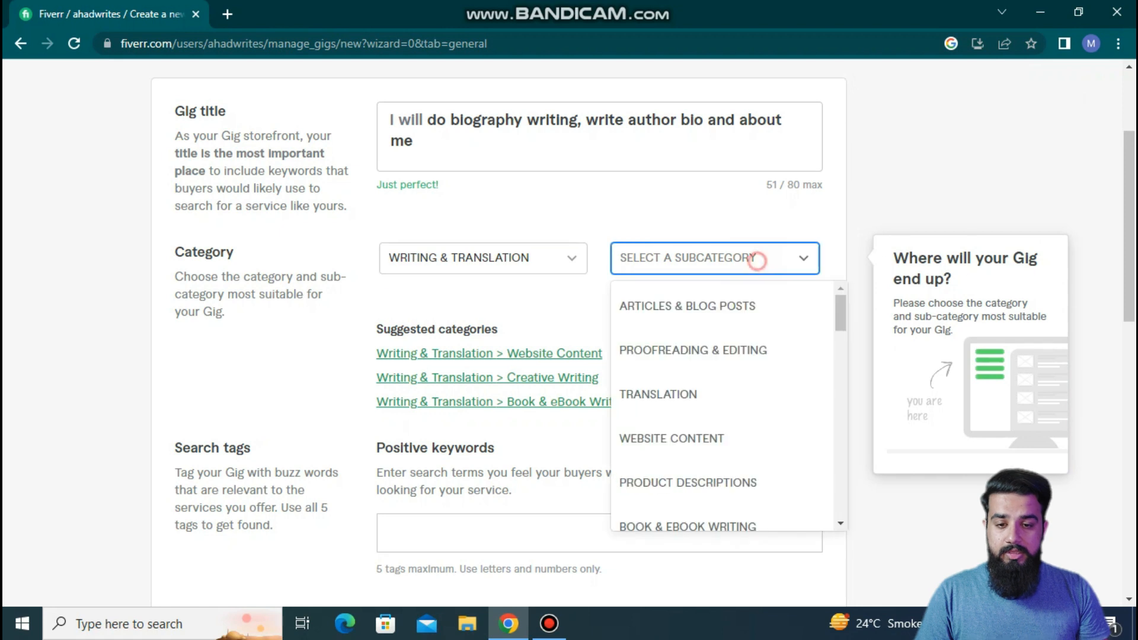
scroll(723, 356, "down", 2)
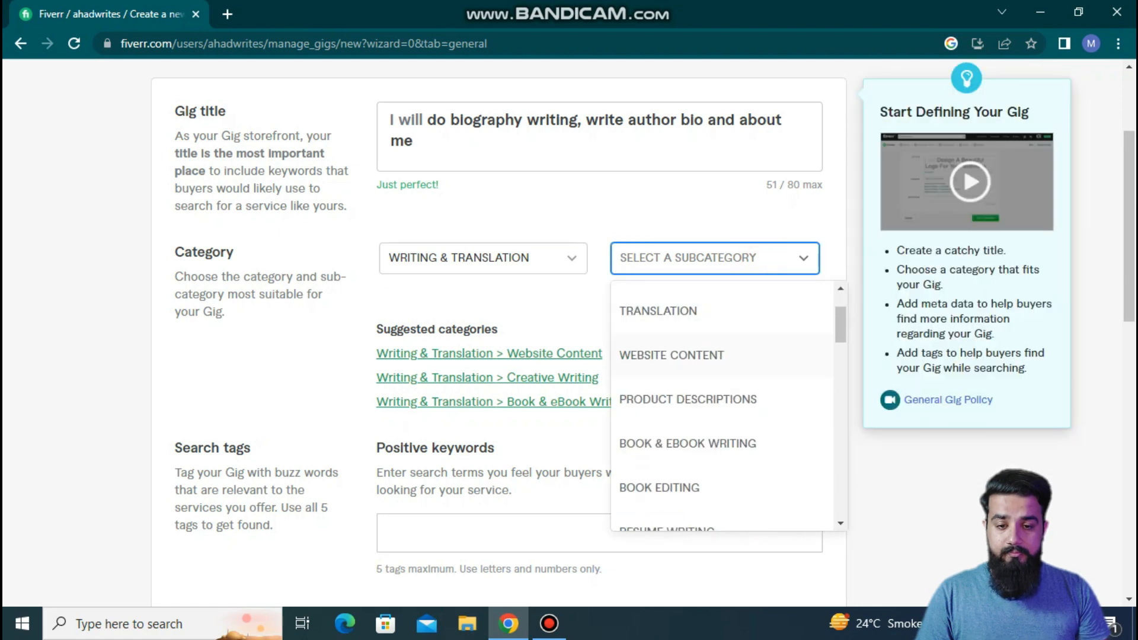
scroll(681, 447, "down", 3)
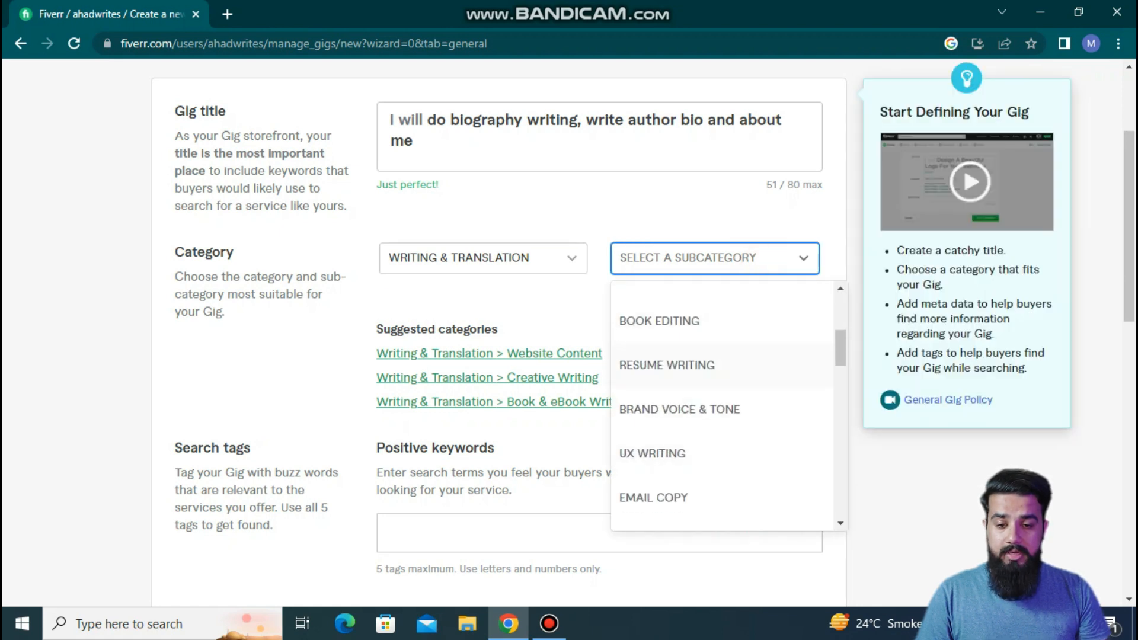
left_click(563, 307)
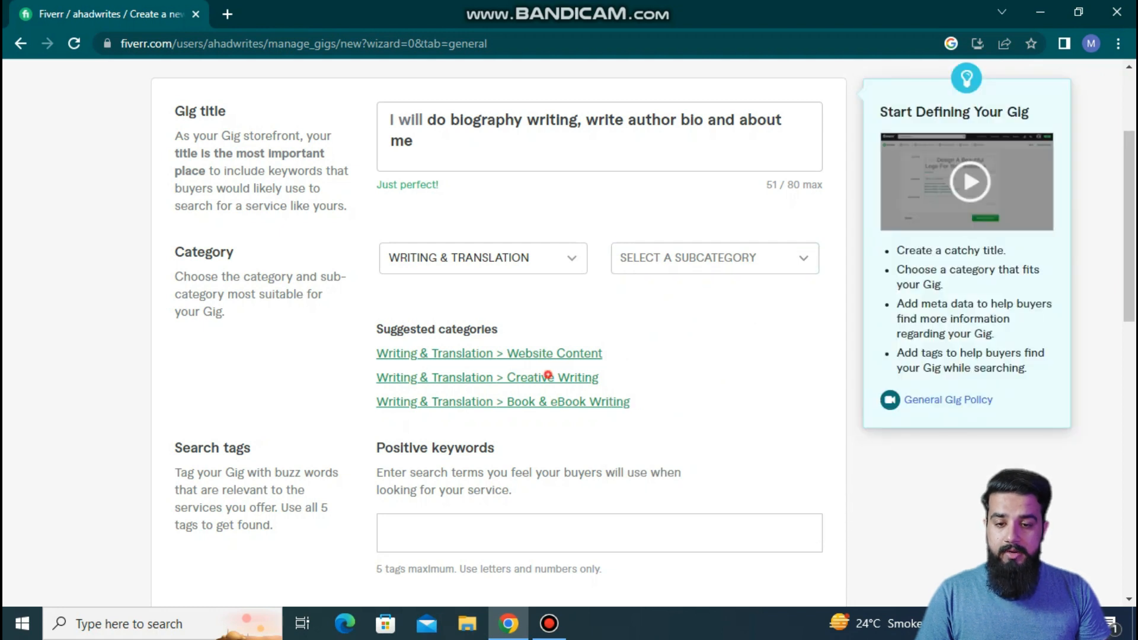
left_click(547, 377)
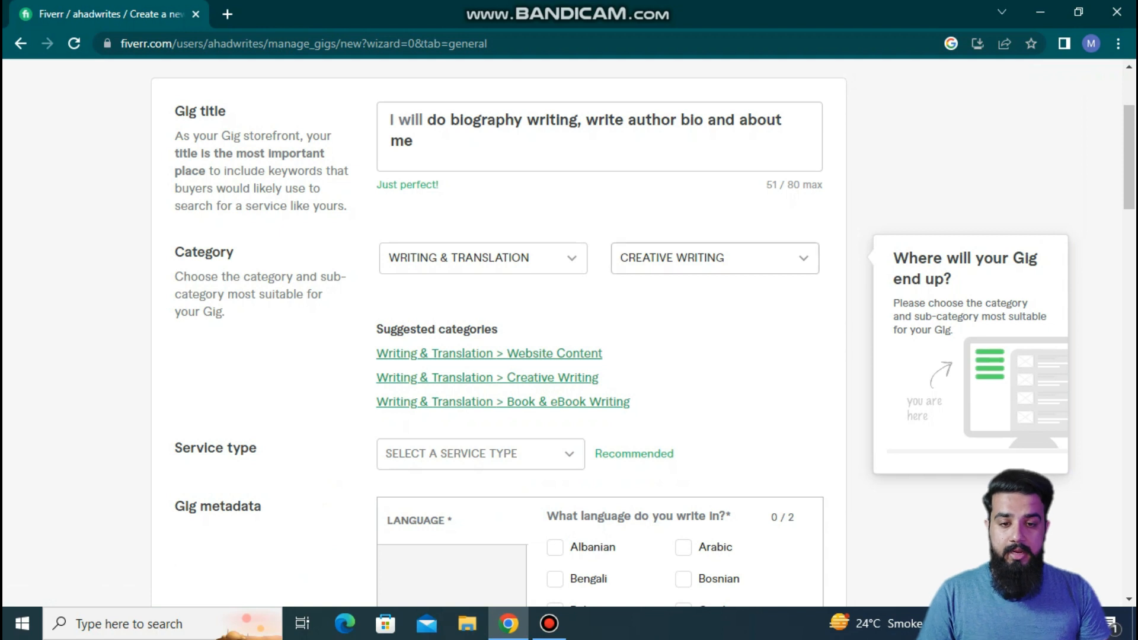
- Pick Letters from the service type list
scroll(569, 332, "down", 3)
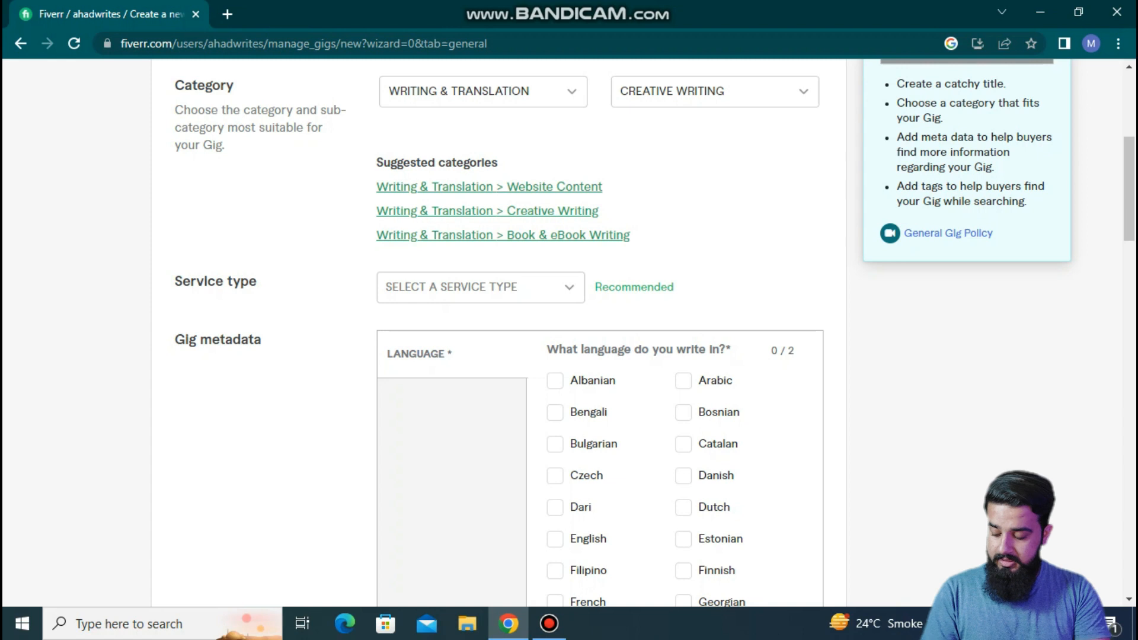
left_click(480, 287)
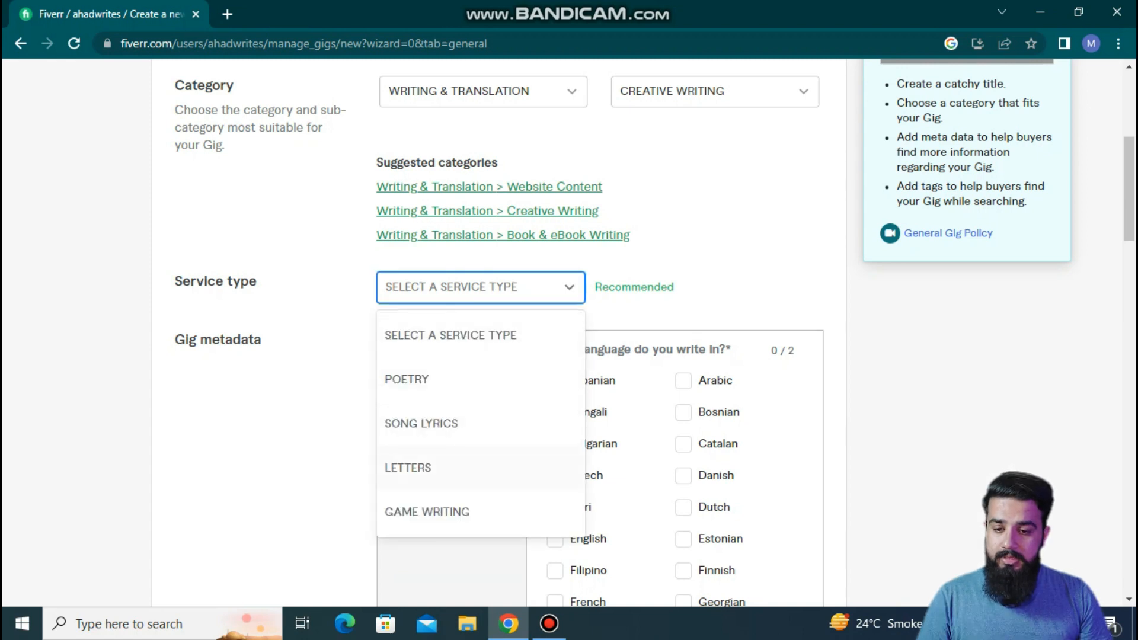
left_click(420, 469)
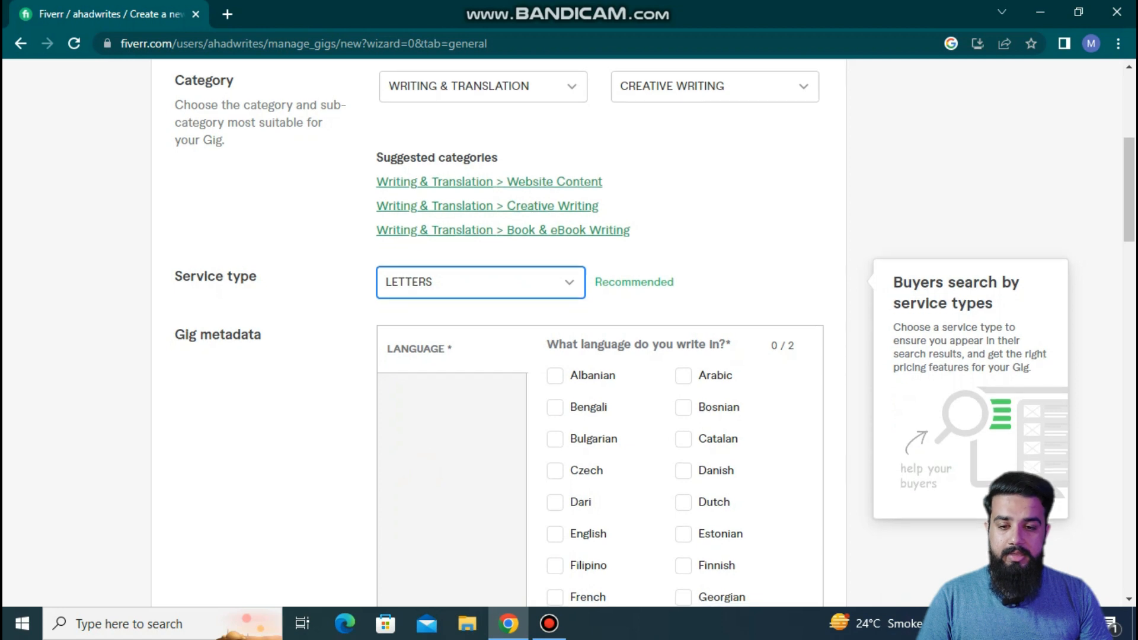
scroll(555, 276, "down", 3)
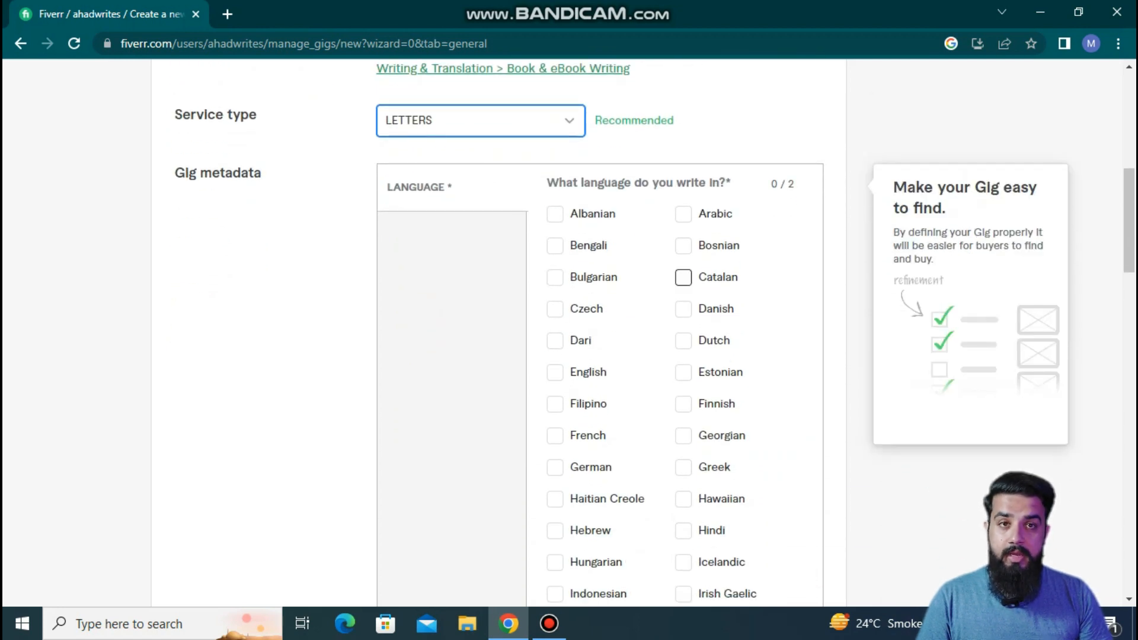
scroll(554, 288, "down", 2)
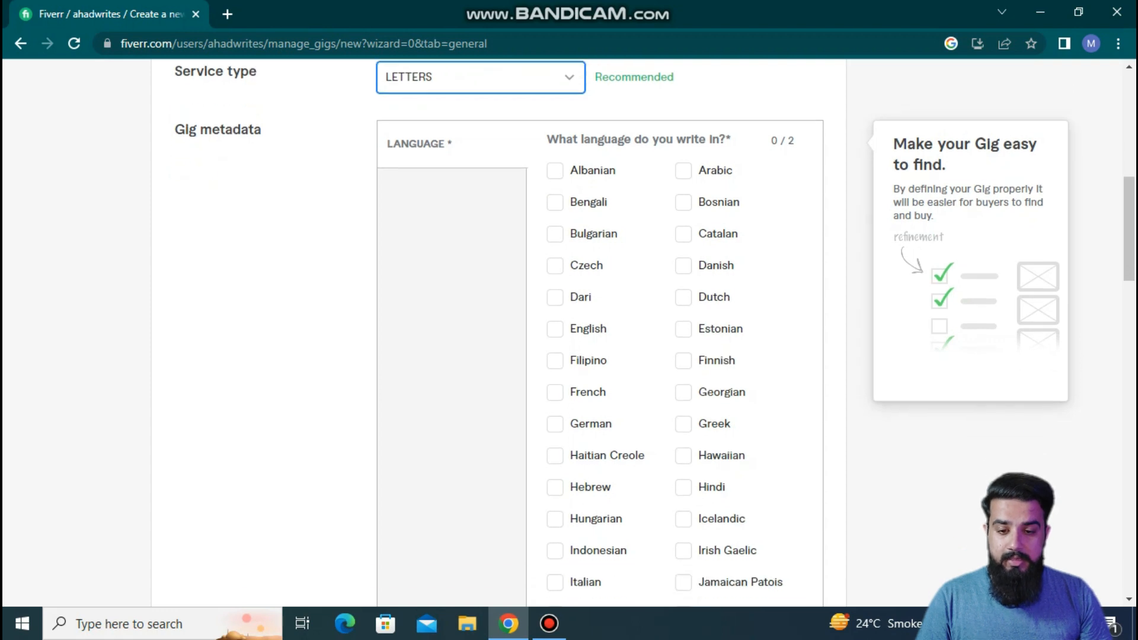
- Tick English and Urdu as the gig's writing languages
left_click(555, 288)
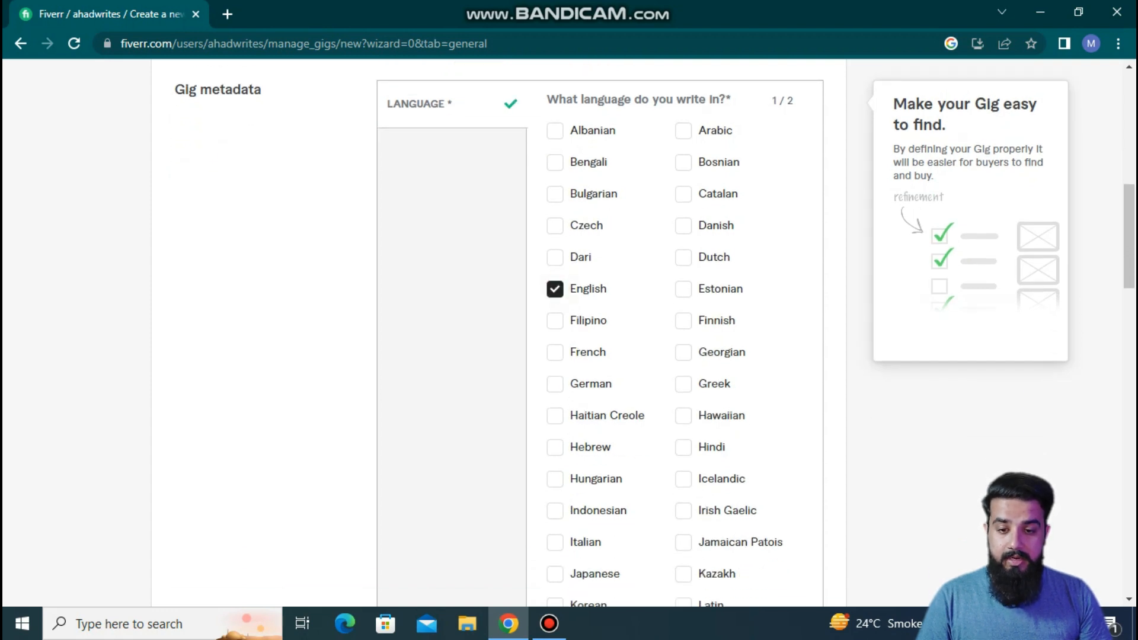
scroll(681, 332, "down", 4)
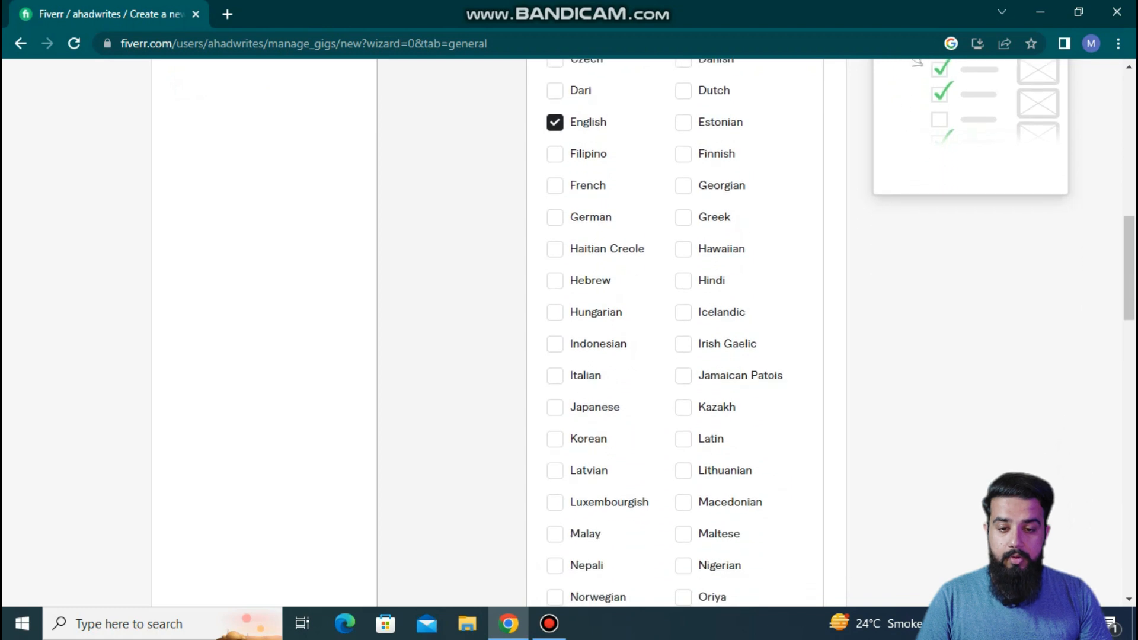
scroll(683, 465, "down", 5)
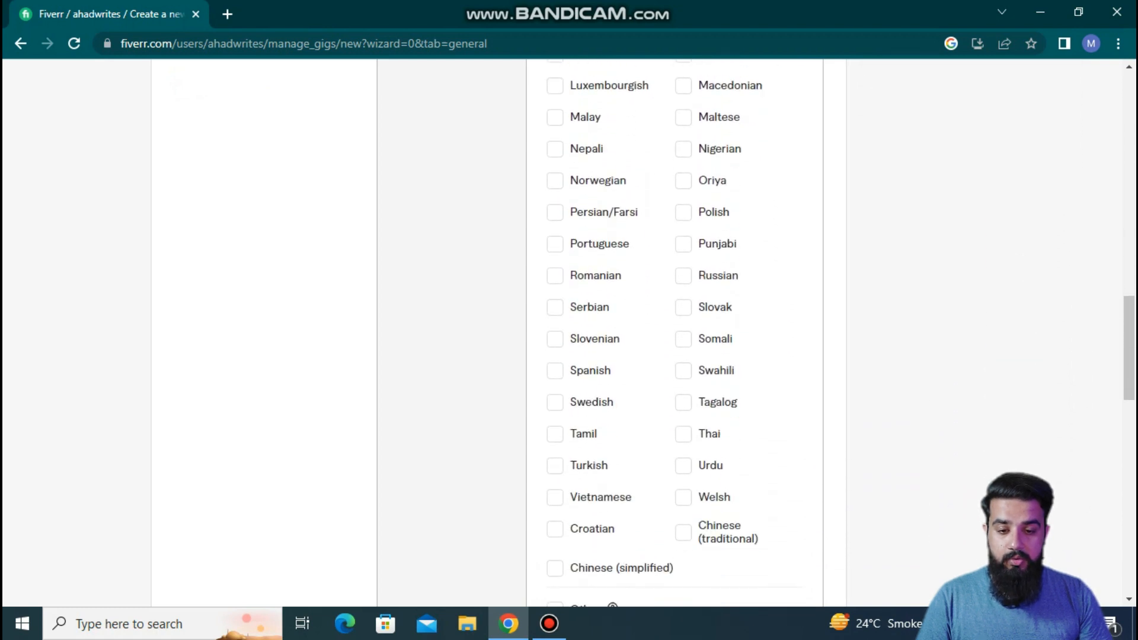
left_click(683, 466)
scroll(683, 465, "down", 3)
scroll(598, 331, "up", 15)
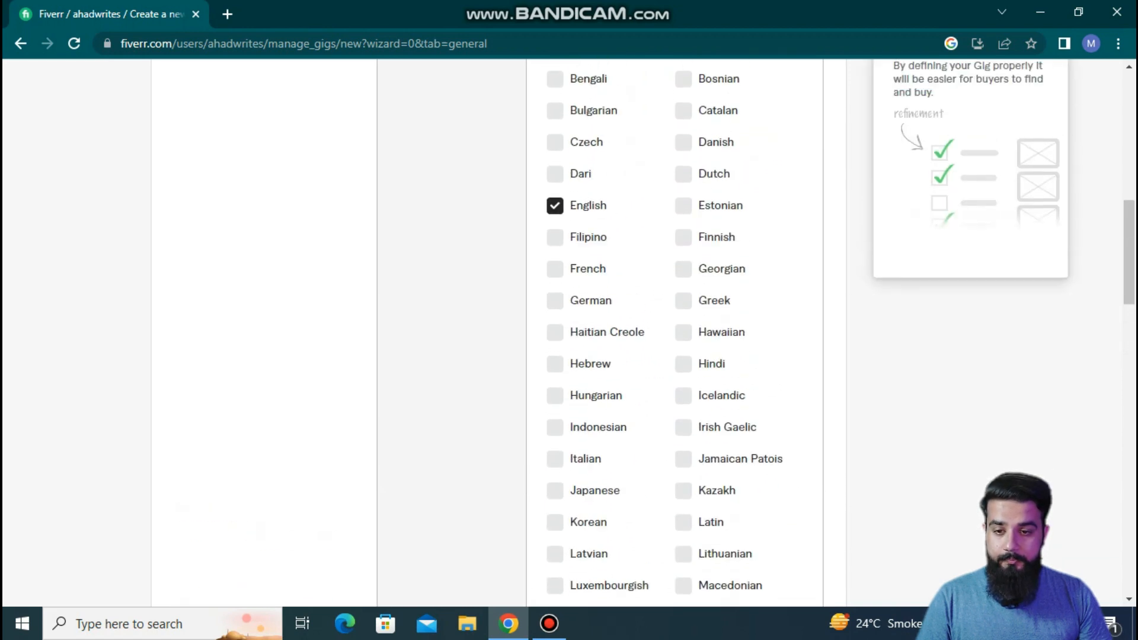
scroll(599, 332, "down", 15)
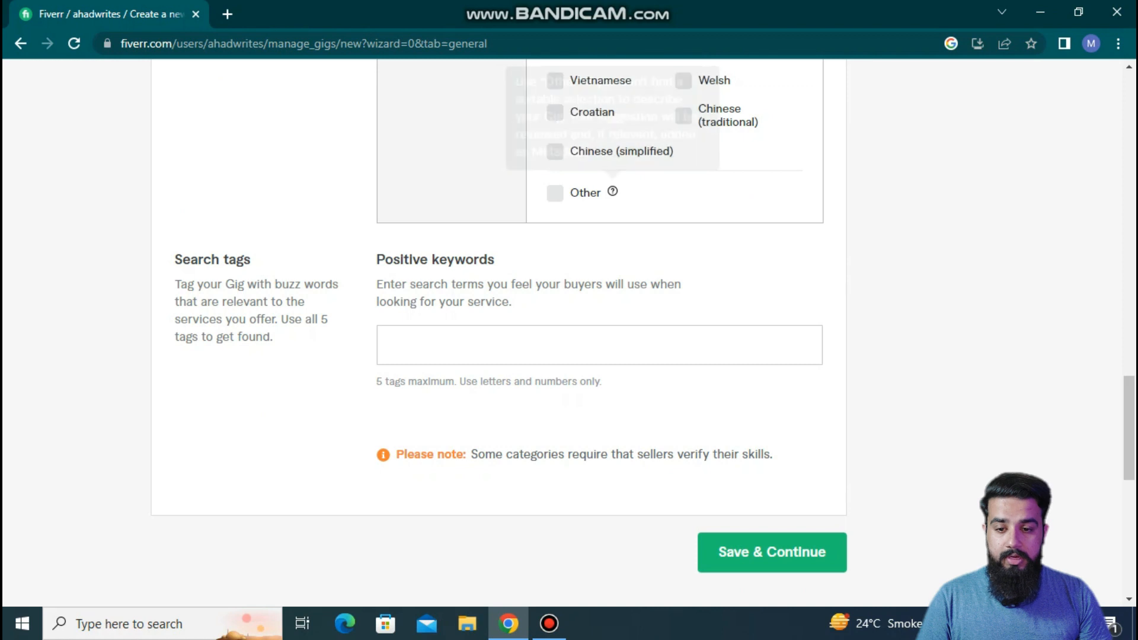
- Place the cursor in the search tags field to begin adding keywords
left_click(550, 339)
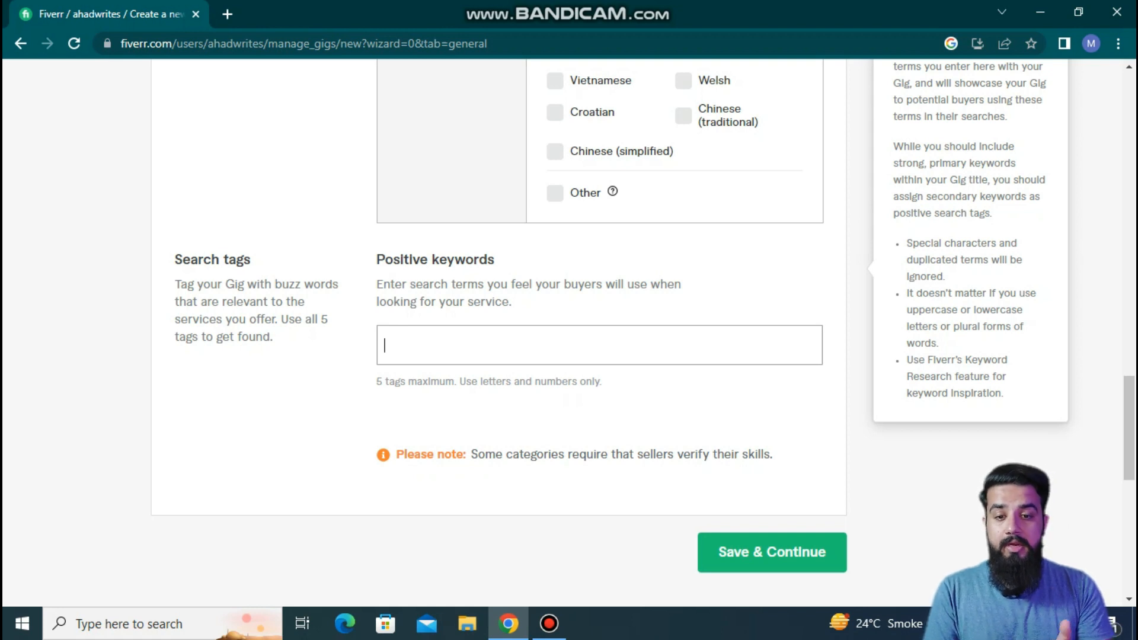
scroll(569, 332, "up", 15)
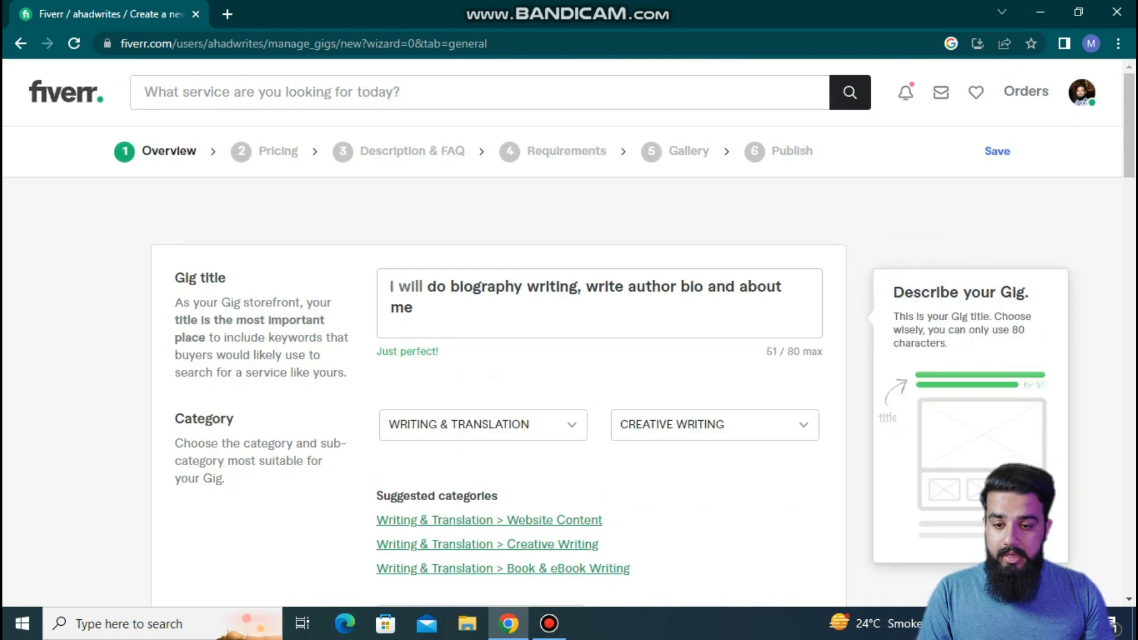
scroll(568, 332, "down", 20)
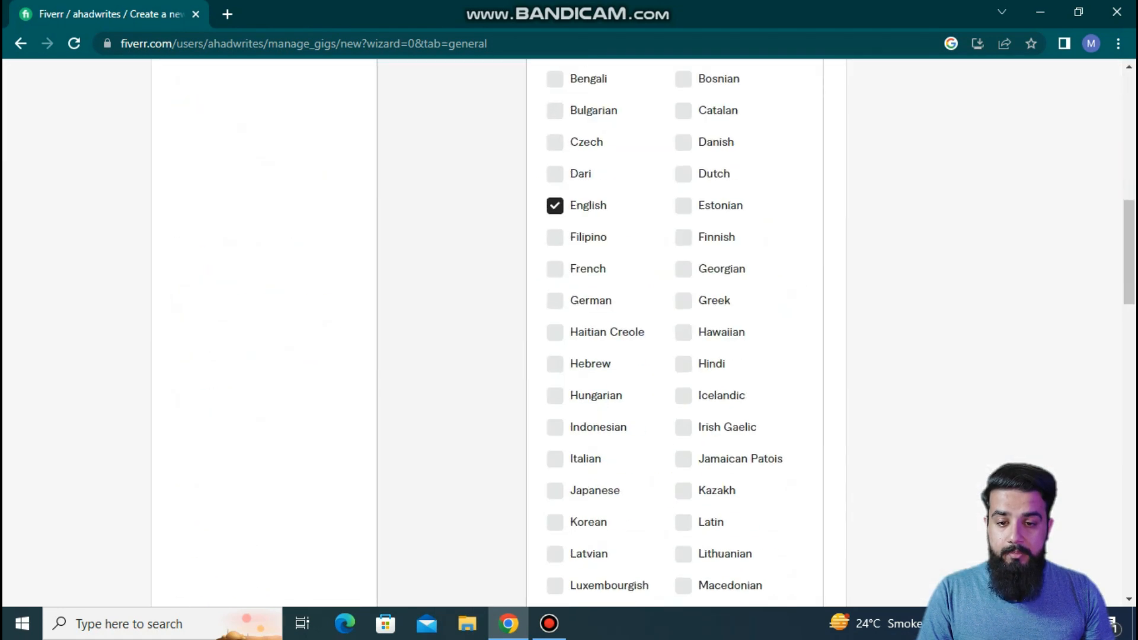
- Add the tags 'biography writing', 'author bio' and 'about me'
scroll(569, 331, "up", 4)
type("biography writing")
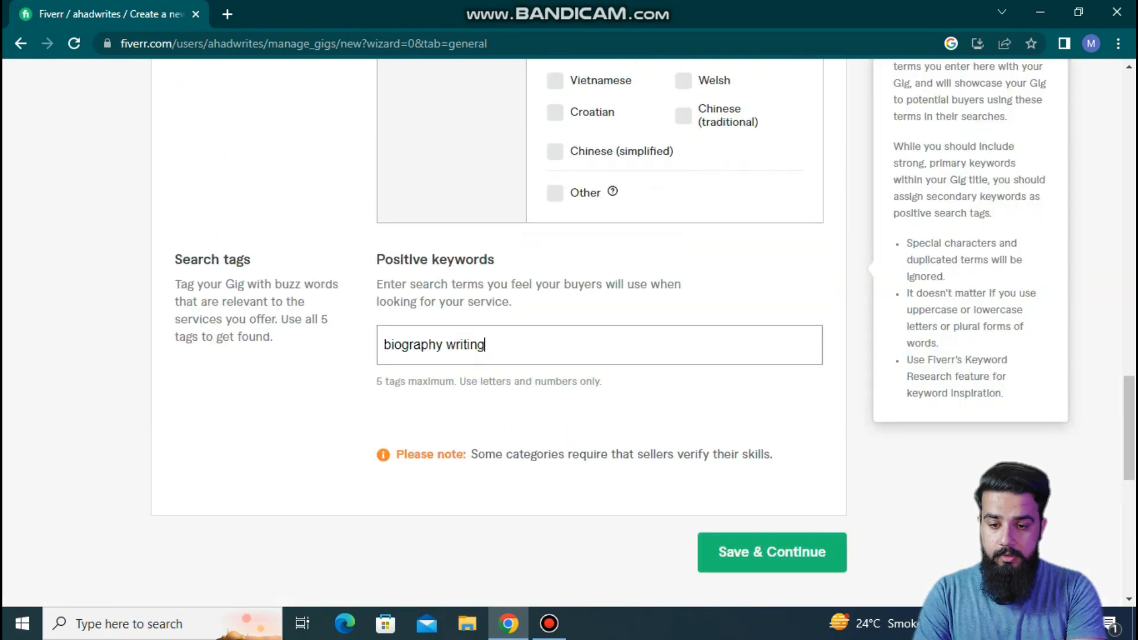
key("Return")
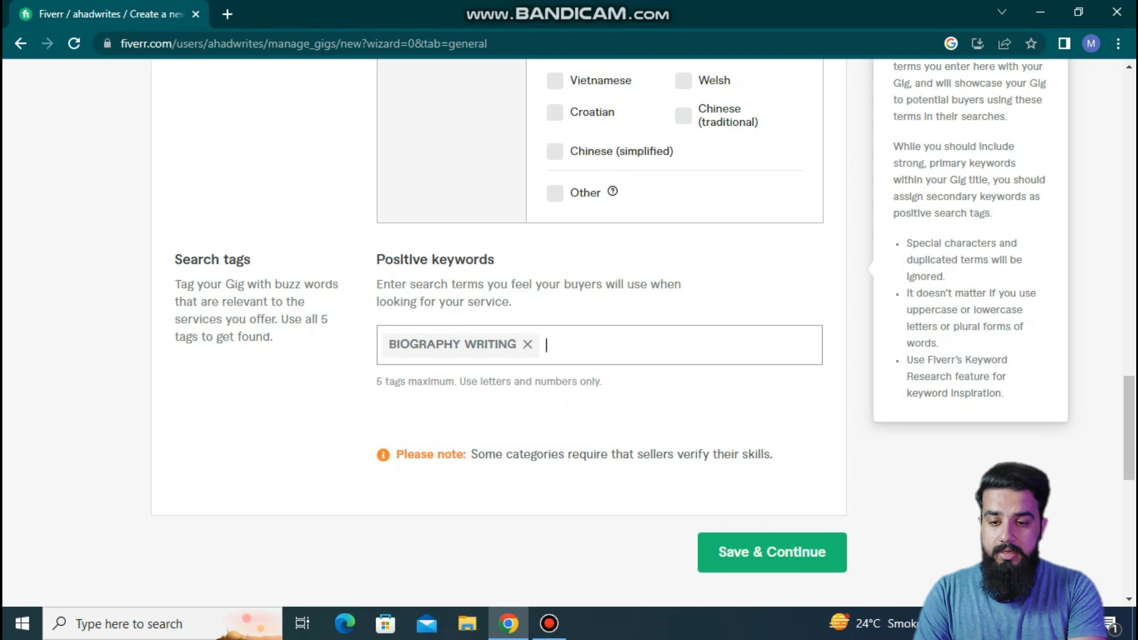
type("author")
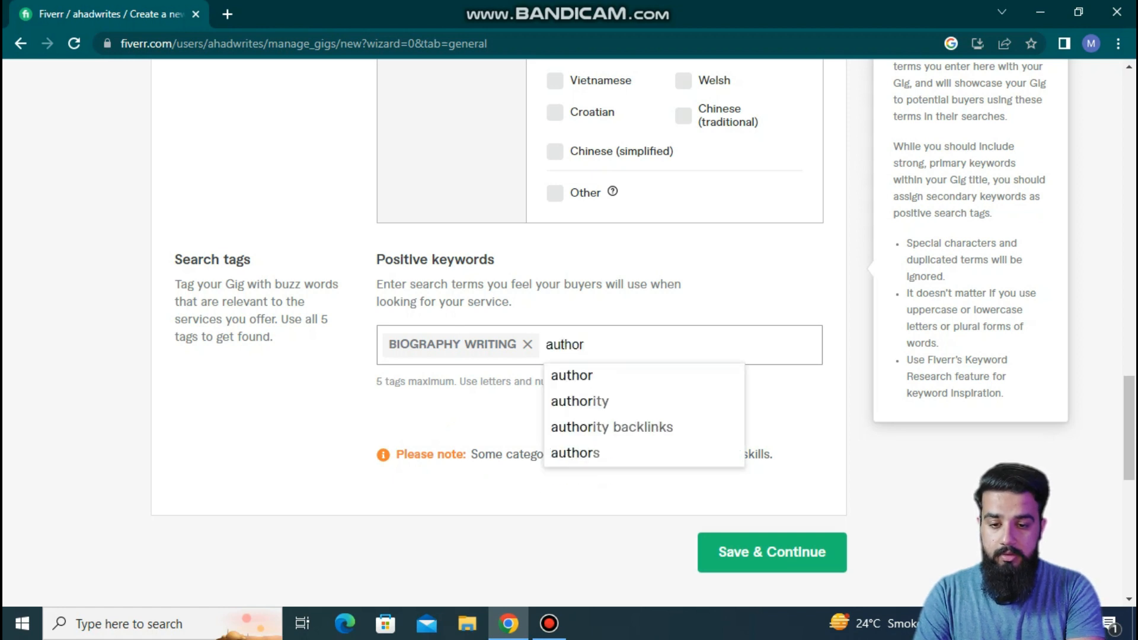
type(" bio")
key("Return")
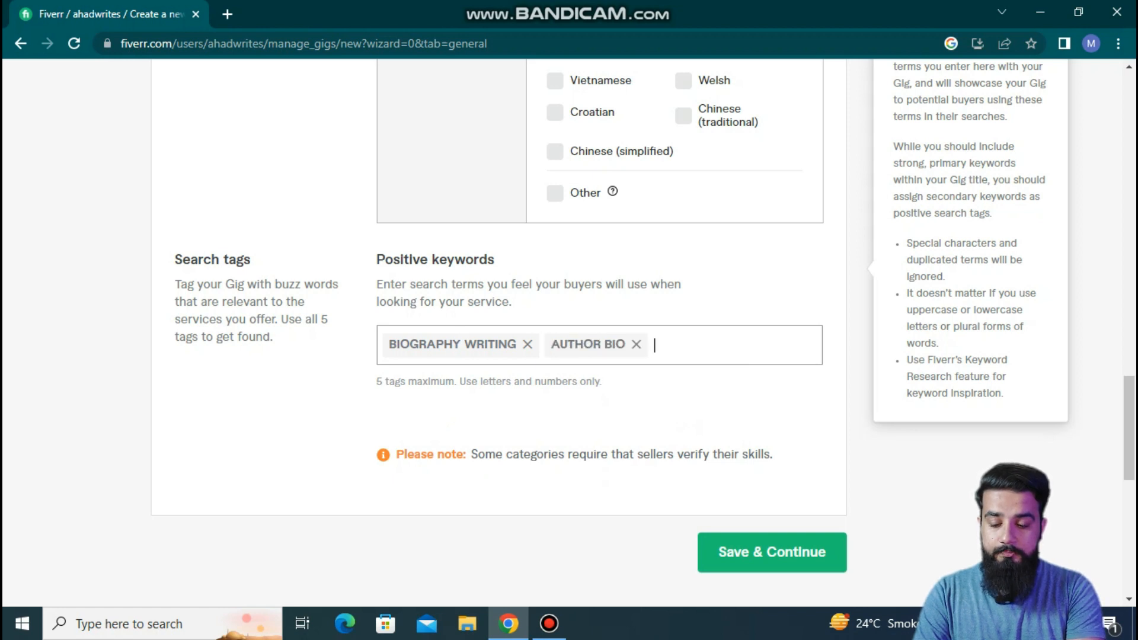
type("about")
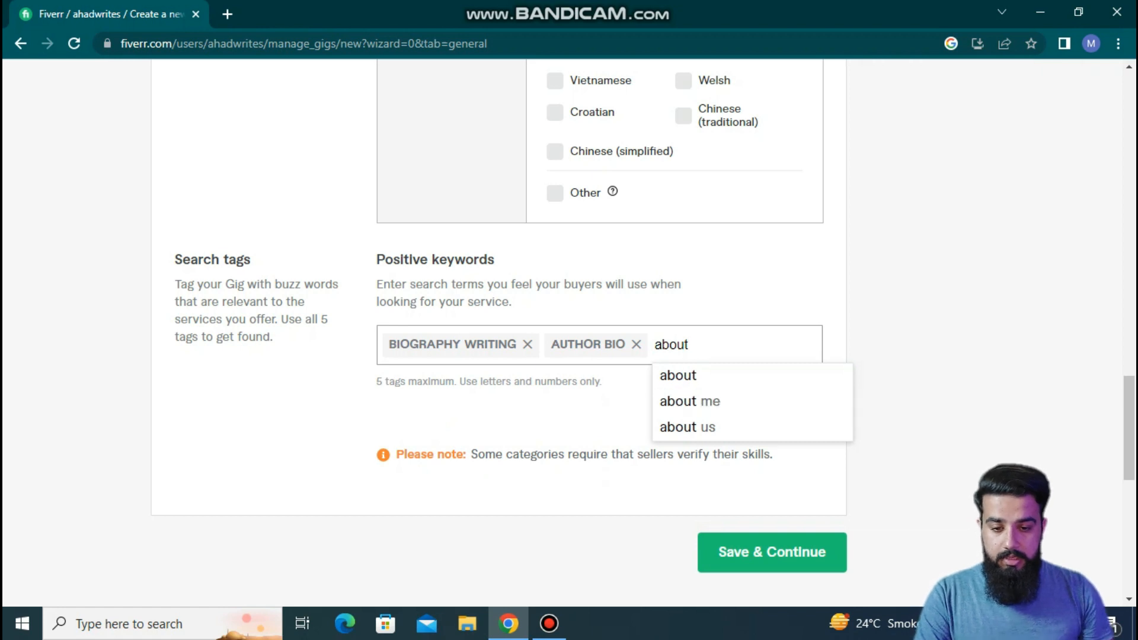
key("Down")
key("Return")
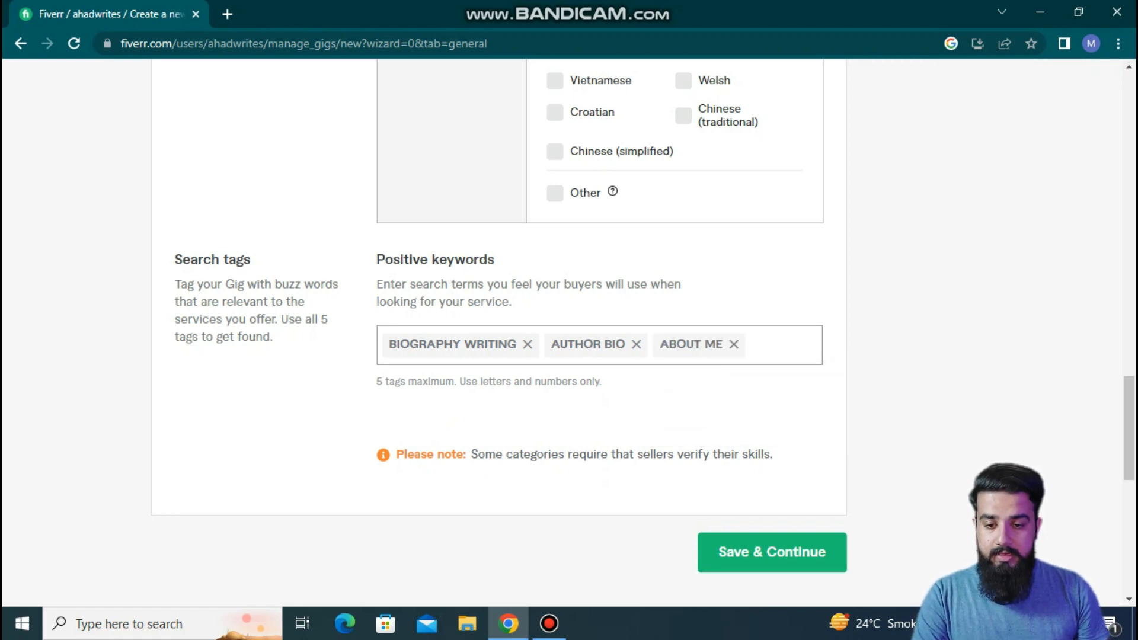
- Add 'creative writing' and 'content writing' as the fourth and fifth tags
left_click(382, 381)
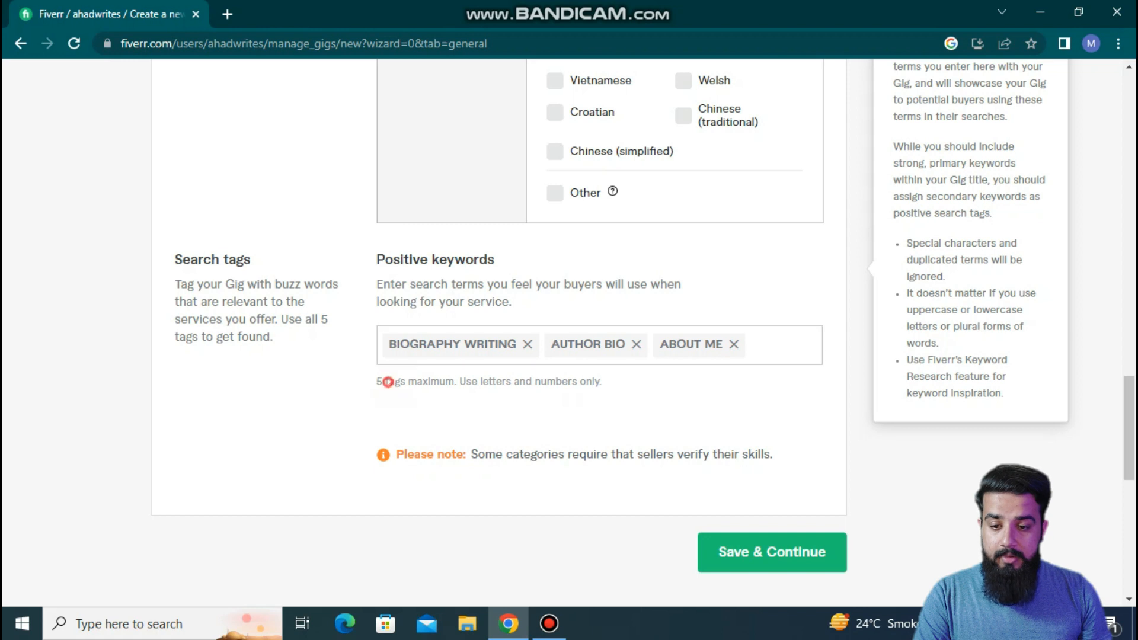
left_click(780, 354)
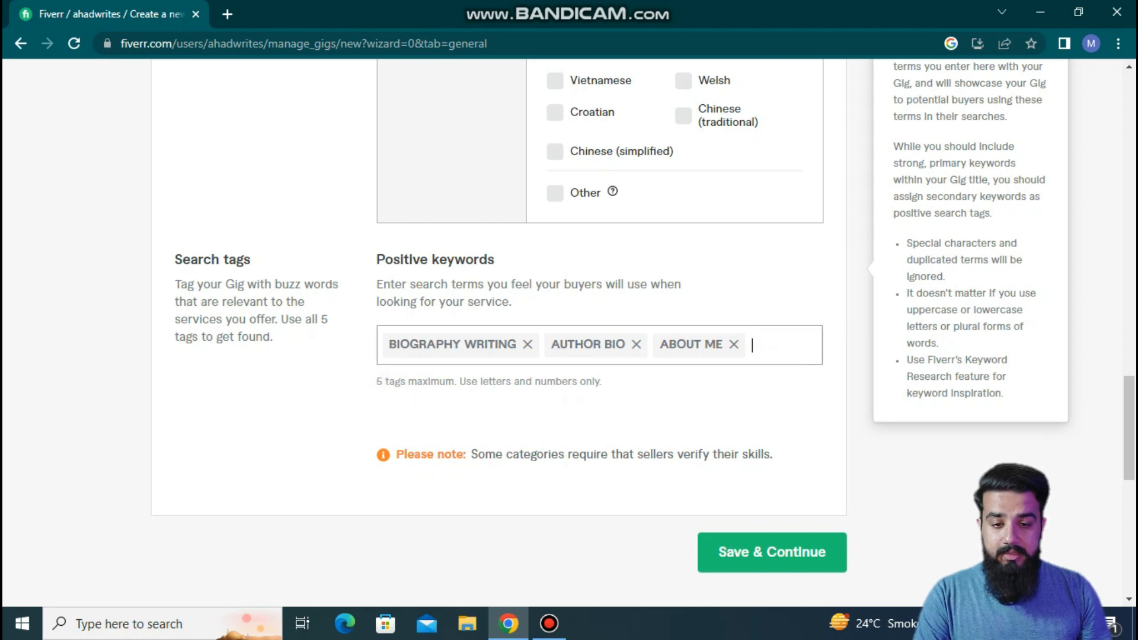
type("creative writing")
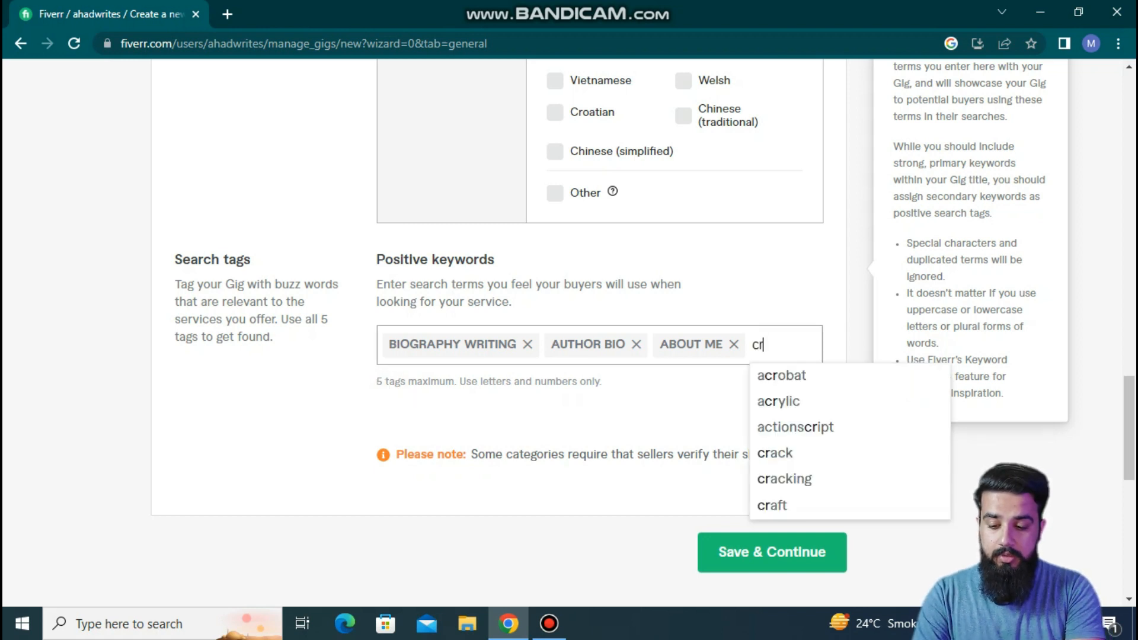
key("Return")
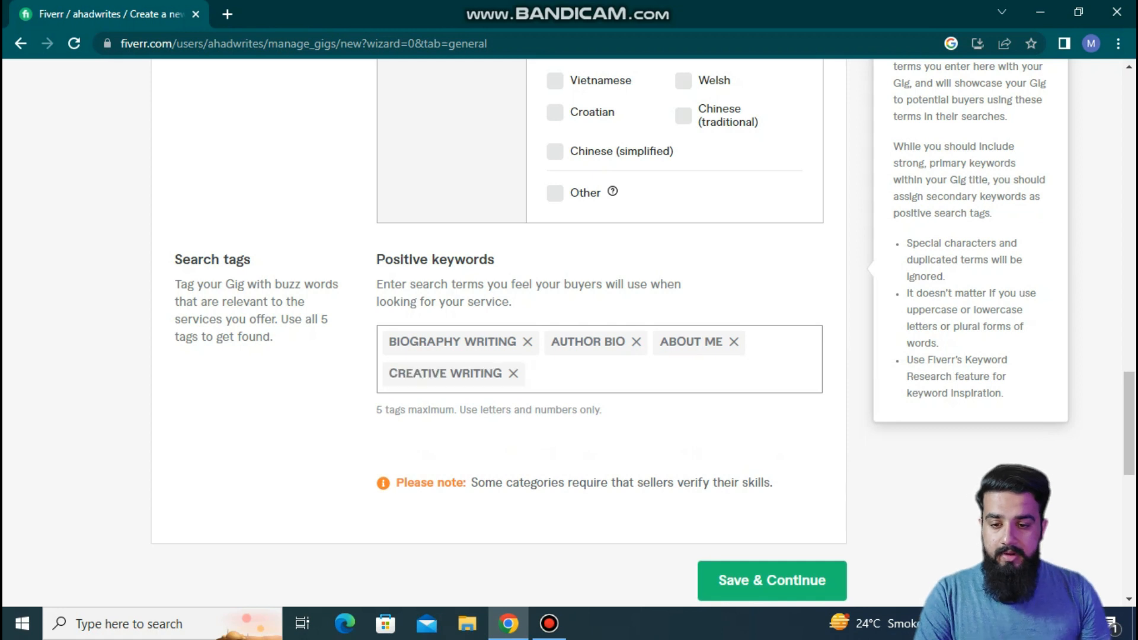
scroll(593, 332, "up", 20)
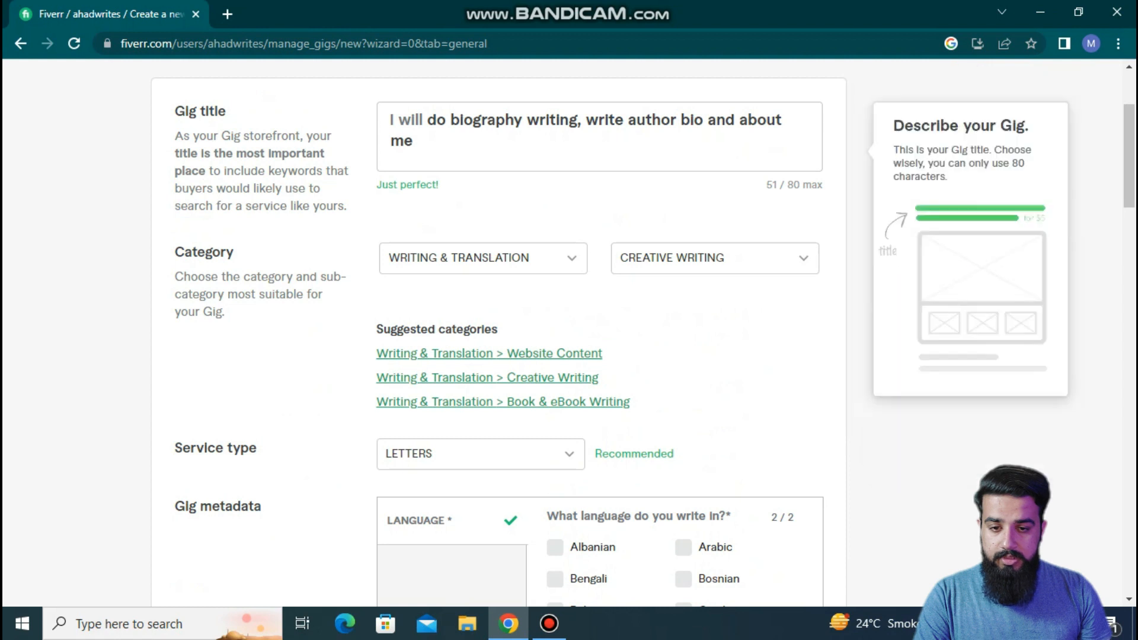
scroll(592, 332, "down", 20)
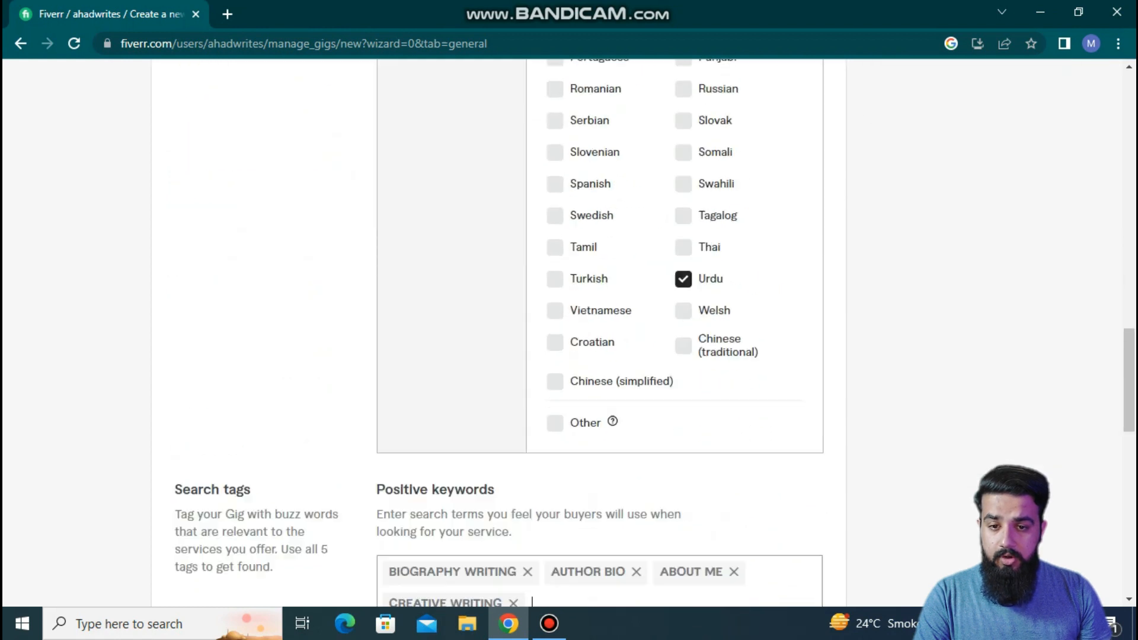
scroll(574, 294, "up", 3)
left_click(573, 294)
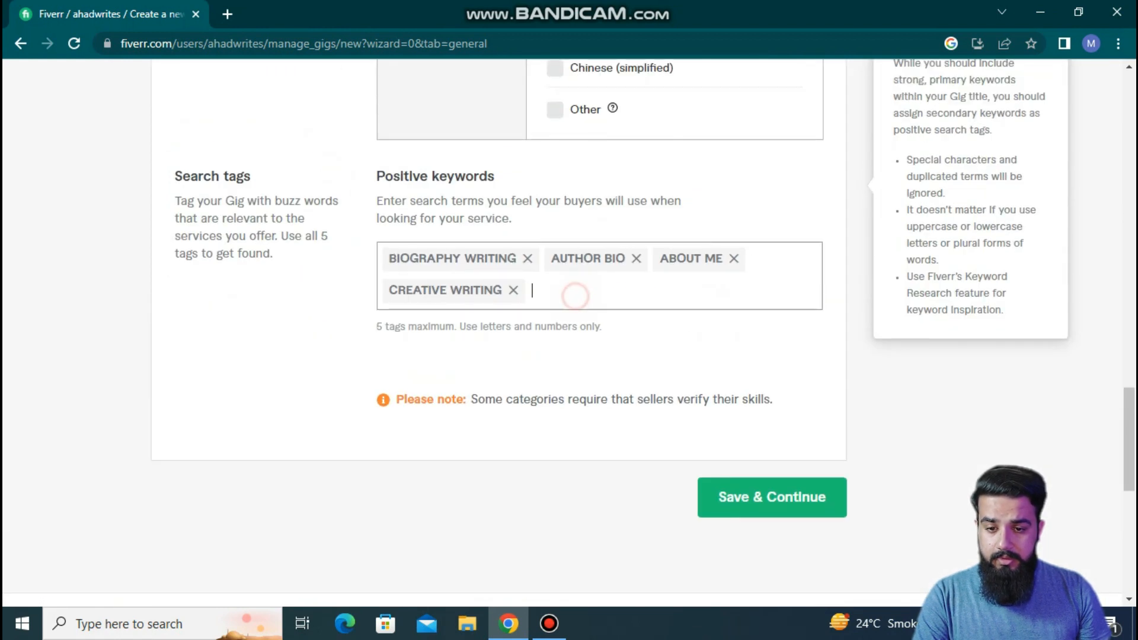
type("contr")
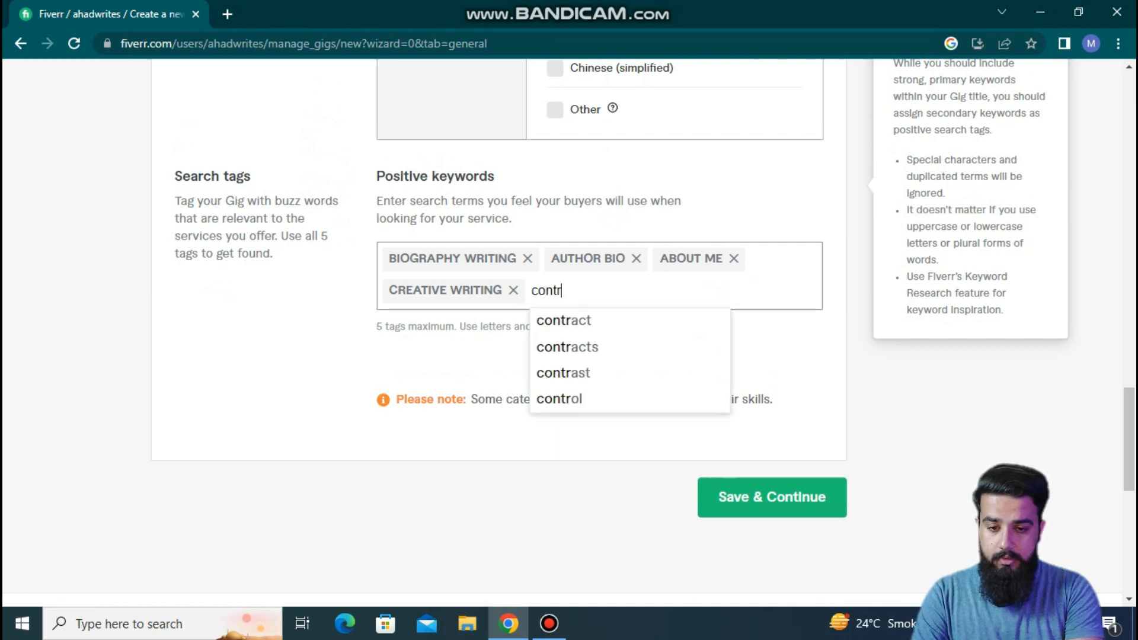
key("BackSpace")
type("ent")
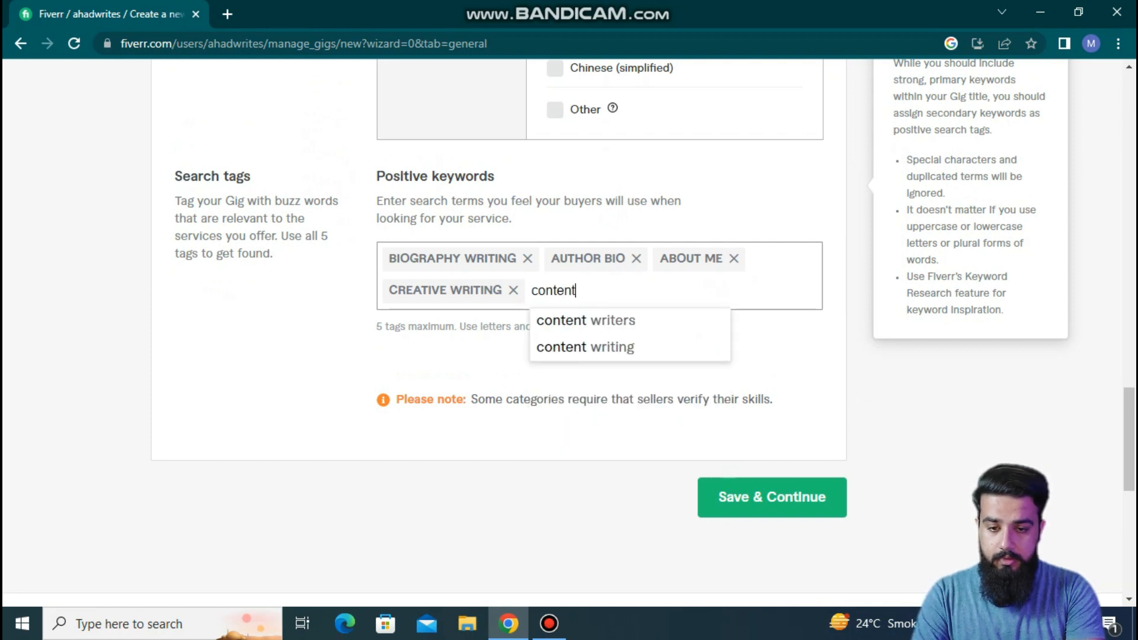
key("Down")
key("Down")
key("Return")
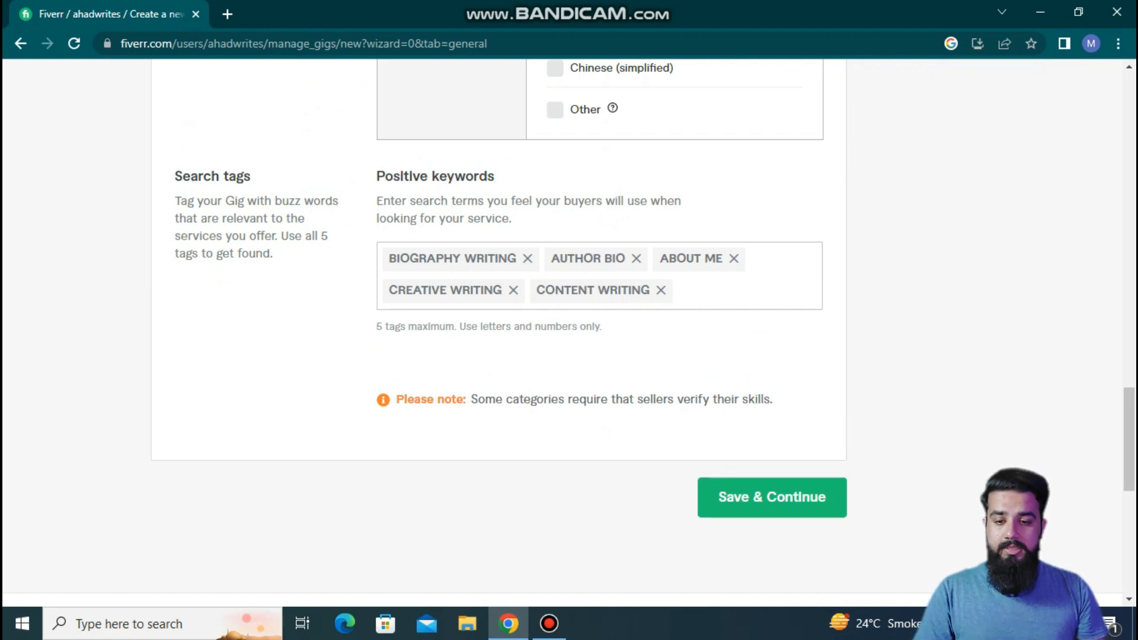
- Save the overview, enable Basic/Standard/Premium packages on pricing, and open a new browser tab
left_click(767, 503)
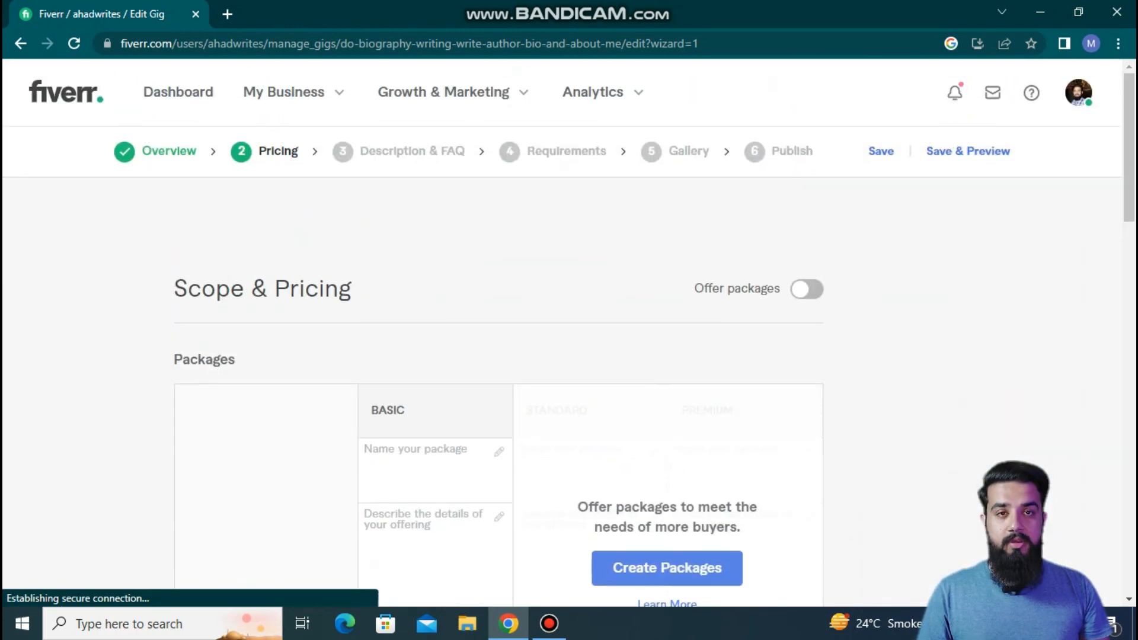
scroll(562, 332, "down", 1)
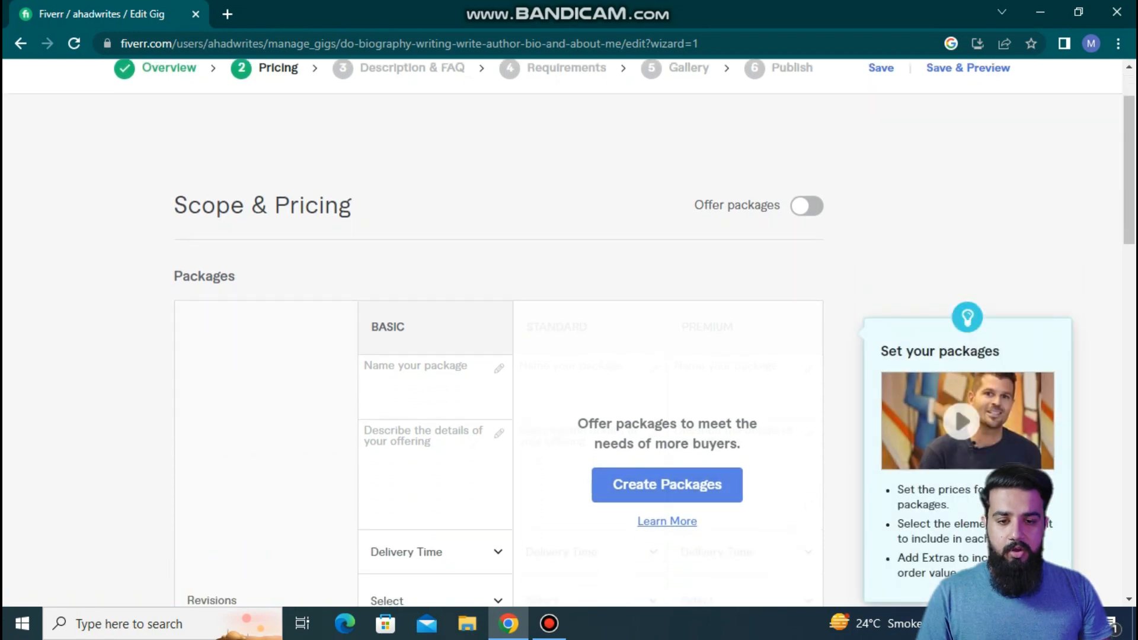
left_click(806, 205)
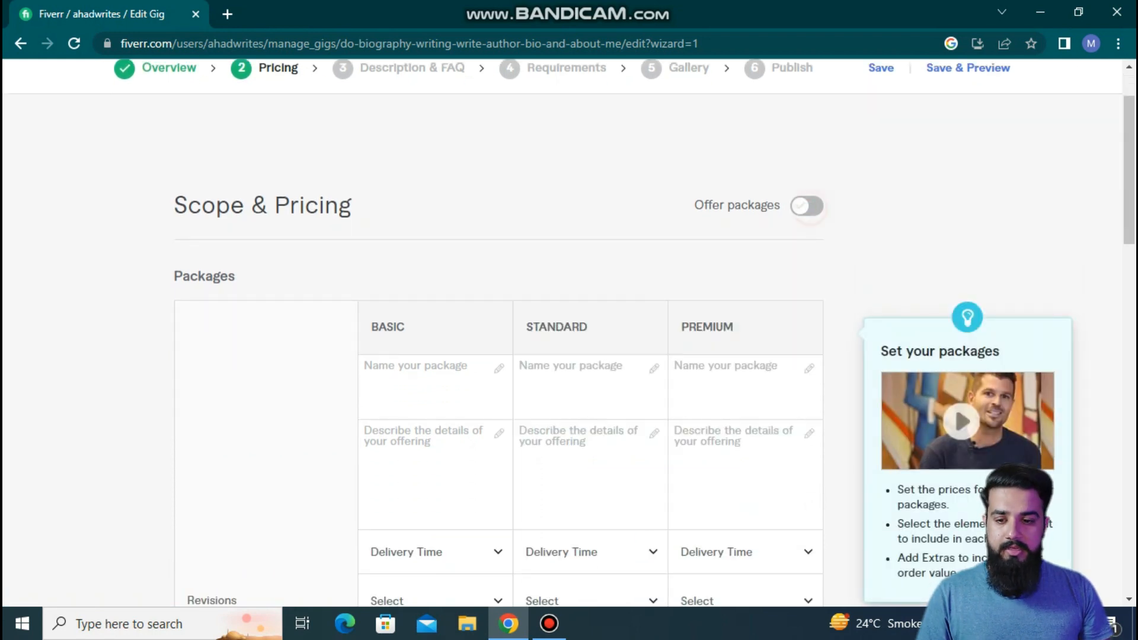
left_click_drag(358, 330, 406, 327)
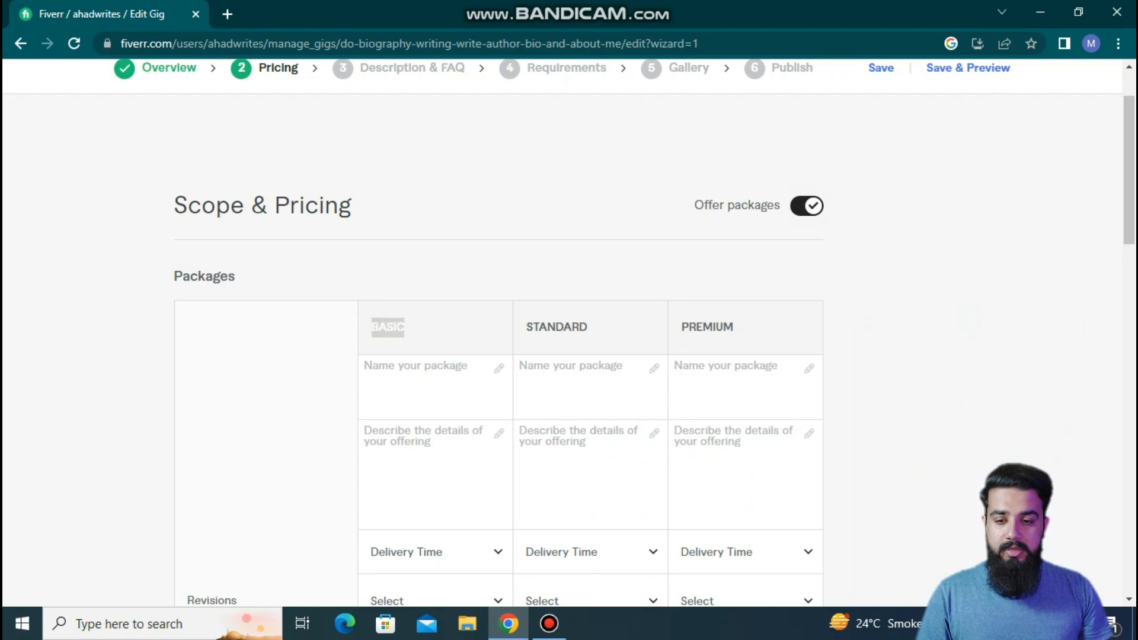
left_click_drag(519, 327, 588, 327)
left_click_drag(671, 327, 733, 327)
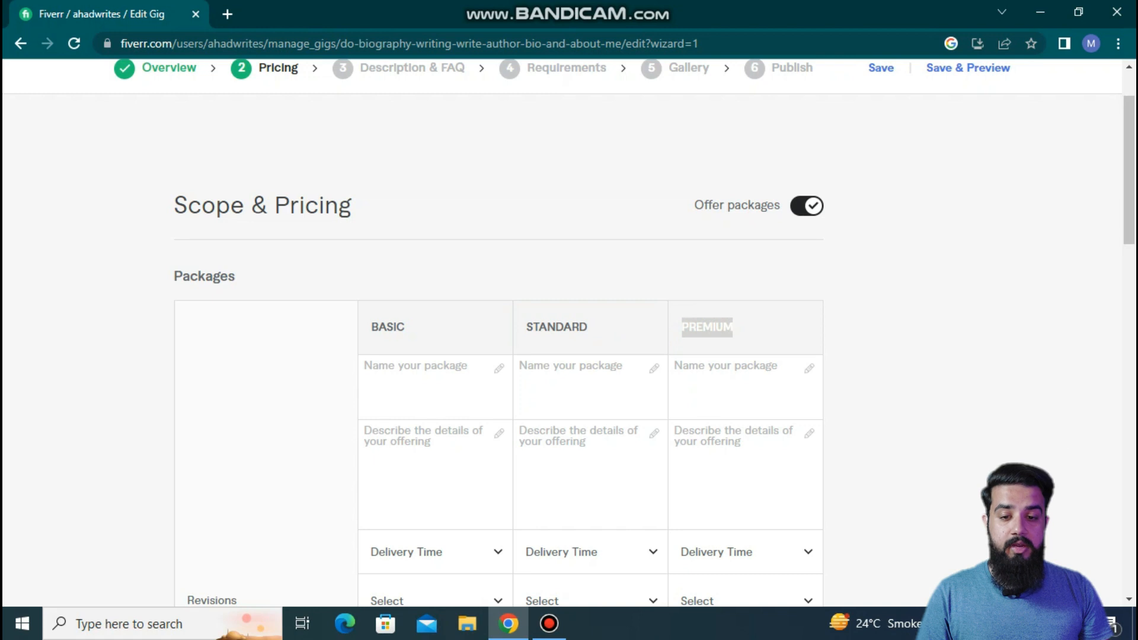
left_click(591, 277)
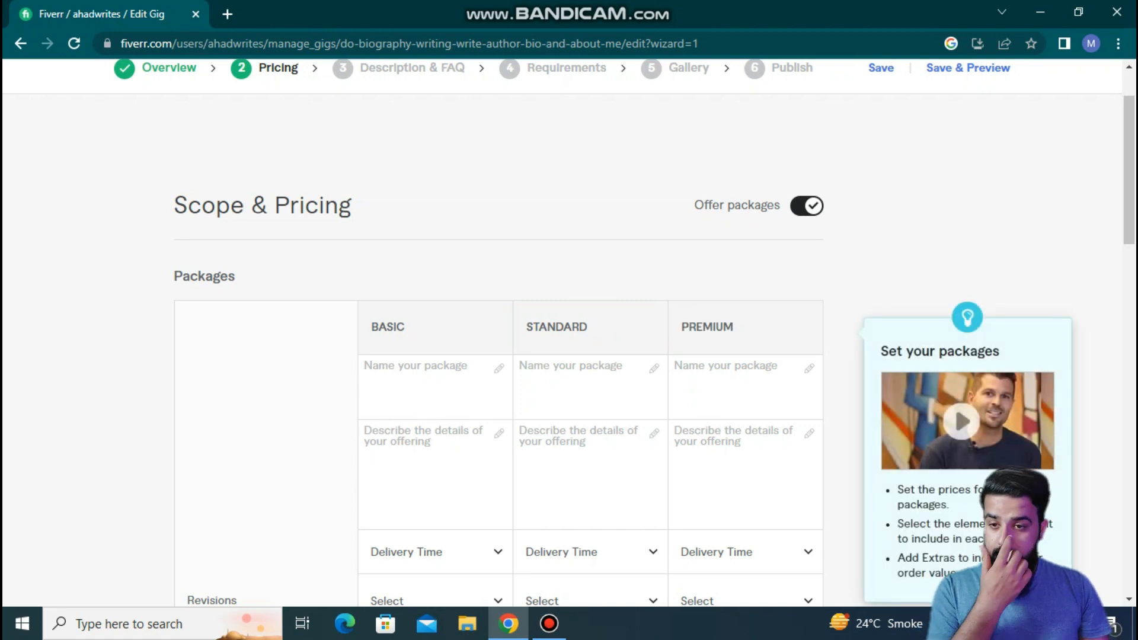
left_click(227, 14)
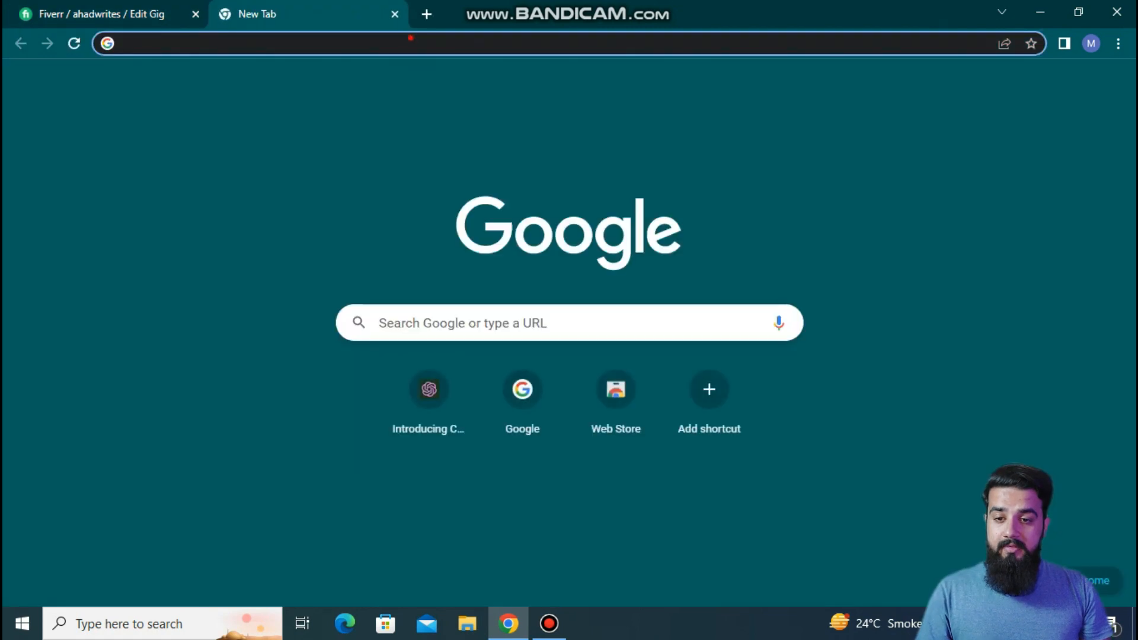
- Search Fiverr from the home page for 'biography writing' gigs
left_click(410, 38)
left_click(415, 74)
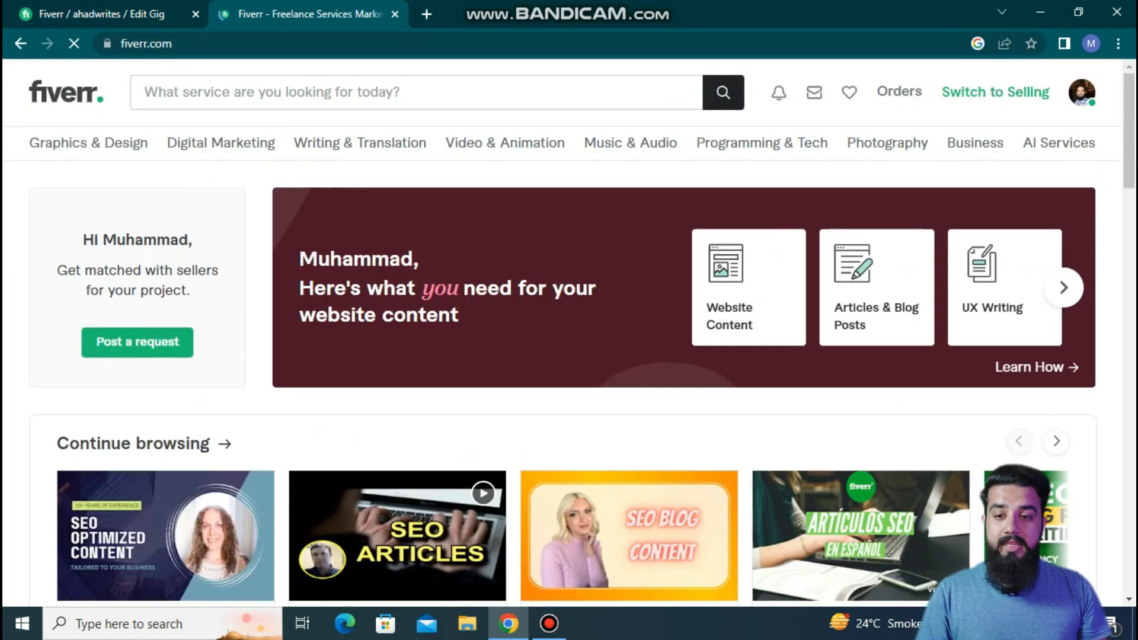
left_click(385, 95)
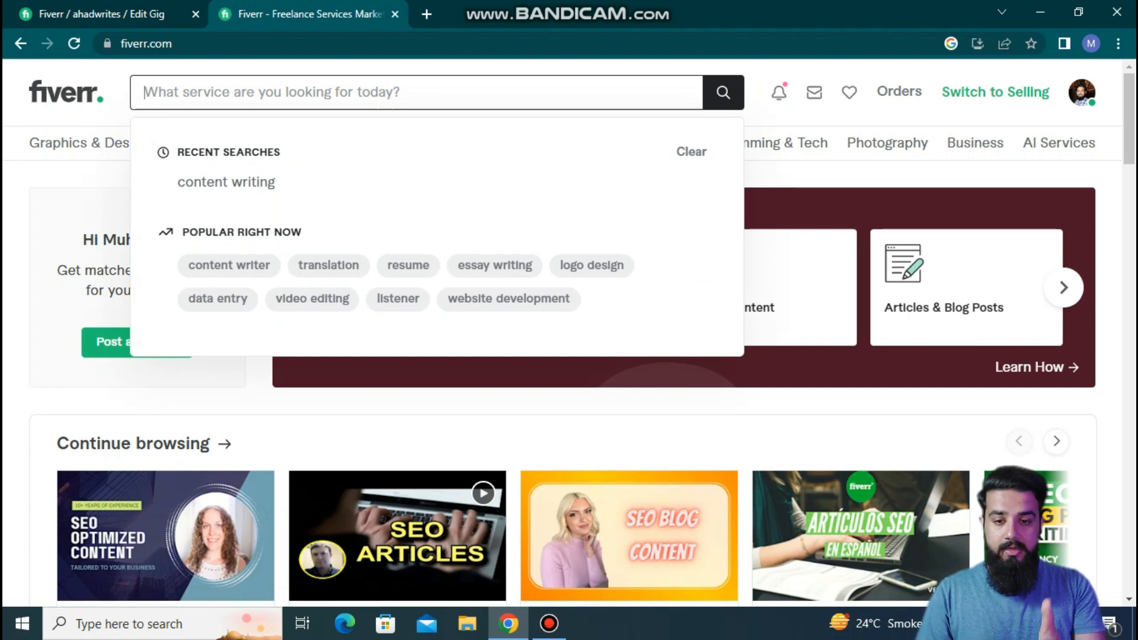
type("biography writing")
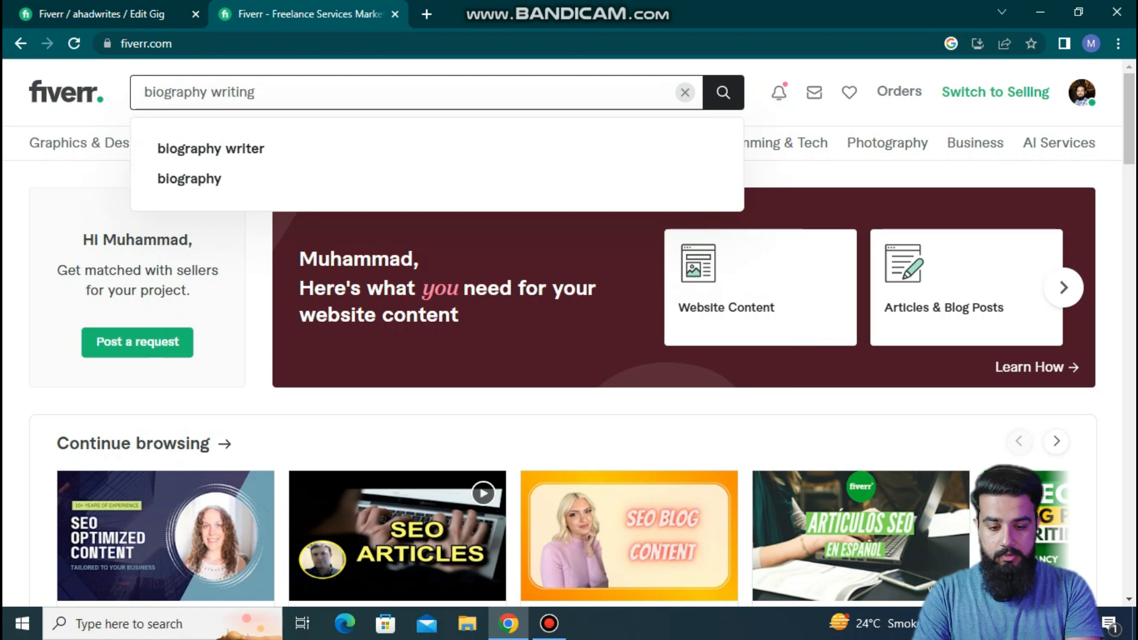
key("Return")
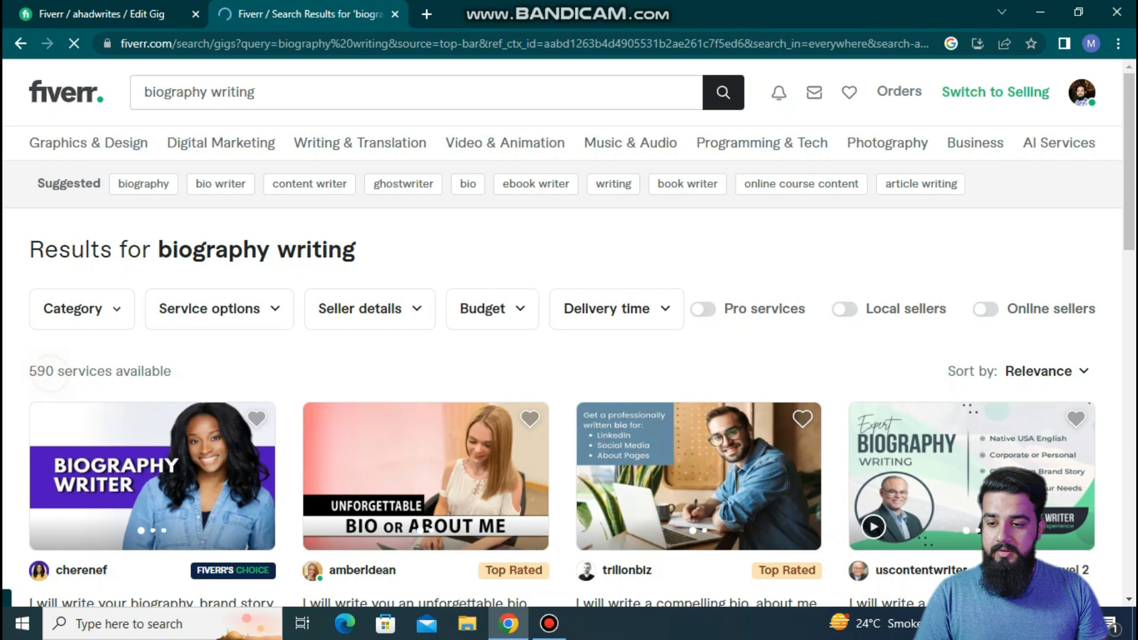
- Open the first four gigs from the 590 biography writing results in new tabs
left_click_drag(54, 371, 29, 372)
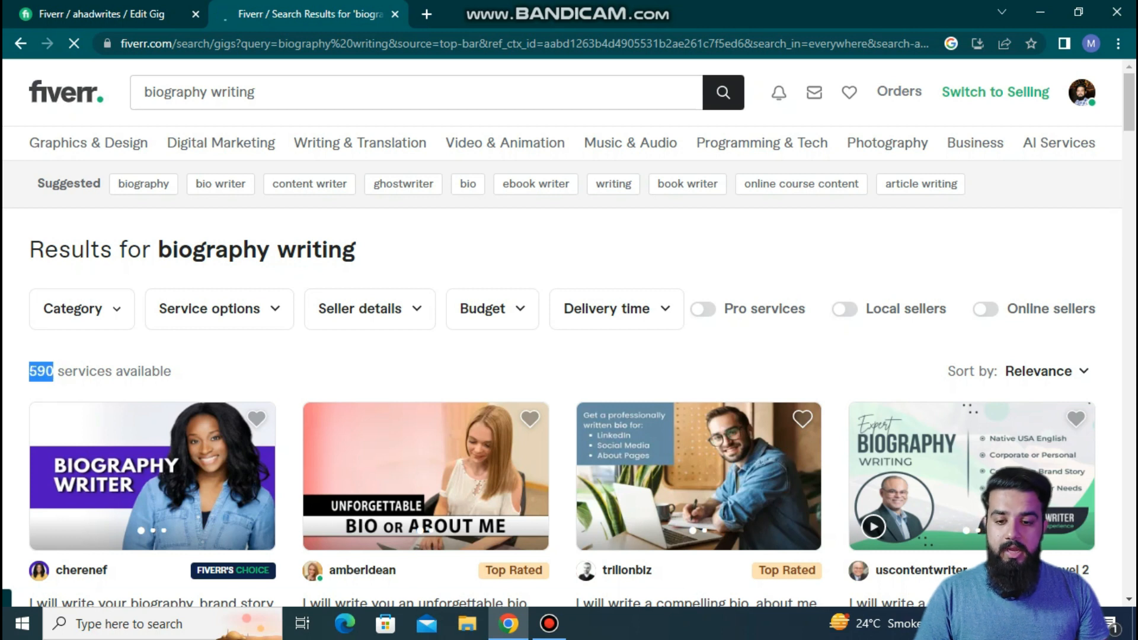
scroll(425, 296, "down", 3)
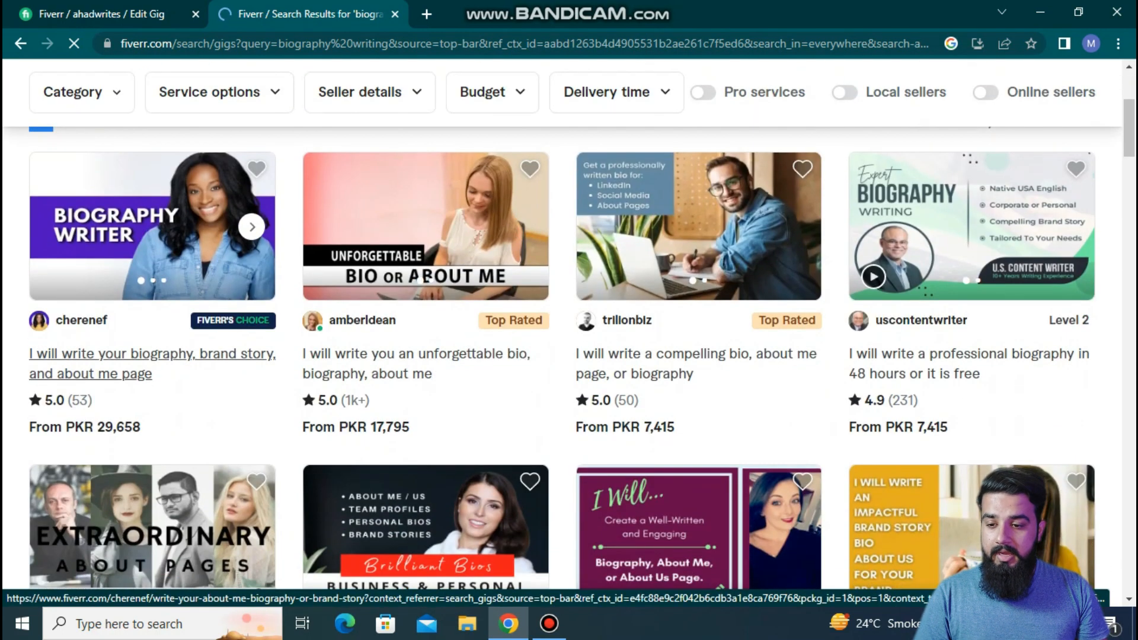
right_click(94, 352)
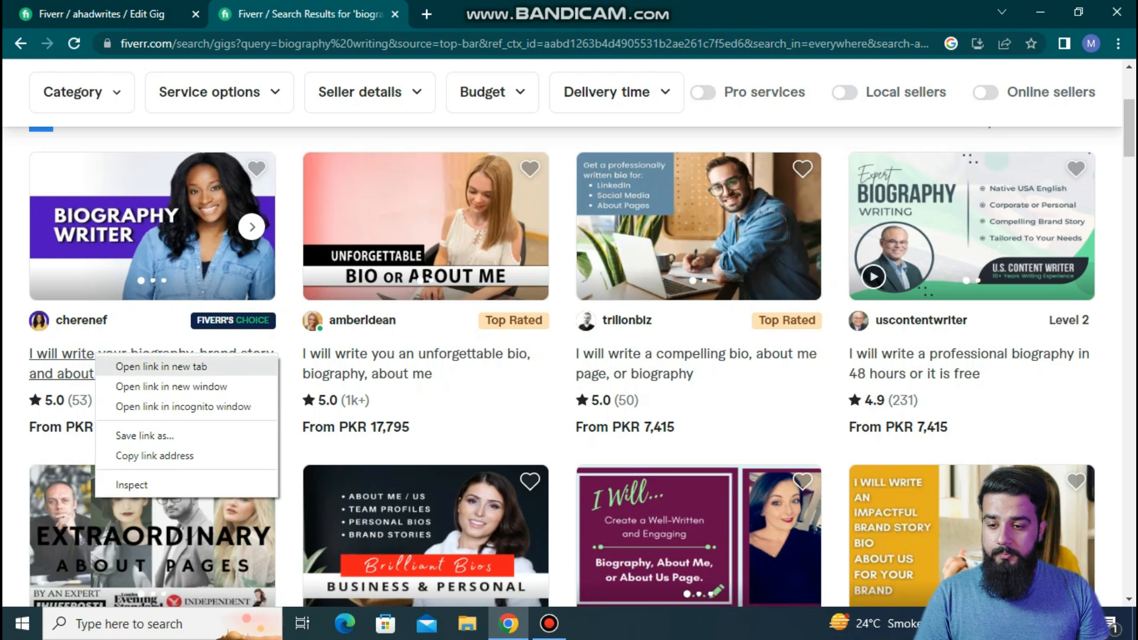
left_click(143, 366)
right_click(445, 357)
left_click(463, 364)
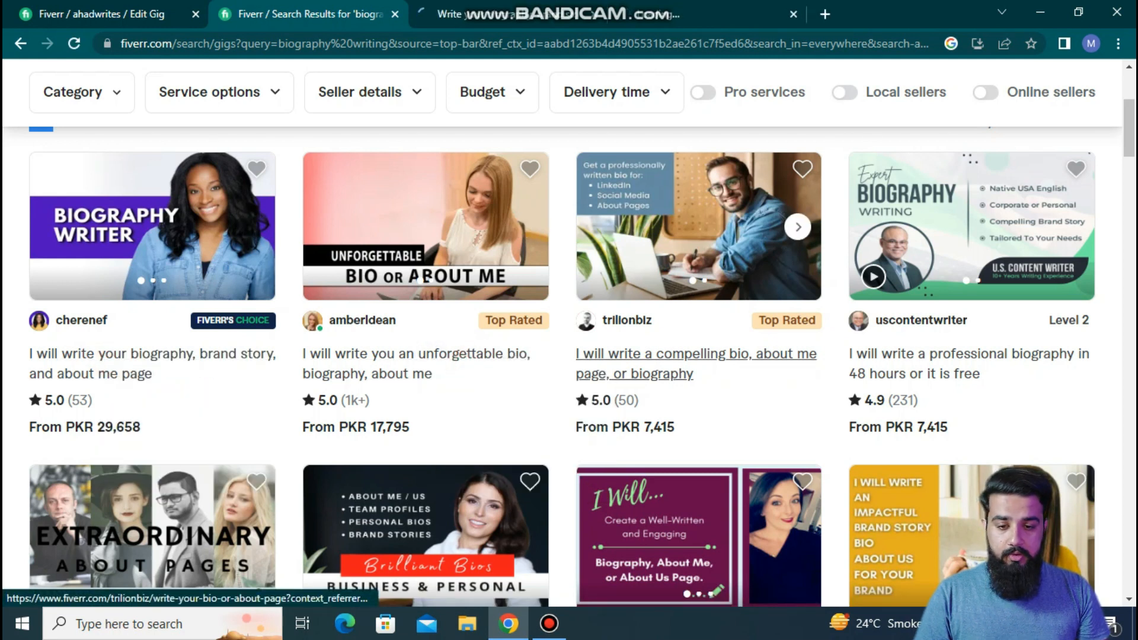
right_click(712, 354)
left_click(779, 368)
right_click(966, 360)
left_click(1001, 368)
- Compare the first competitor's Basic, Standard and Premium package prices
scroll(249, 368, "down", 3)
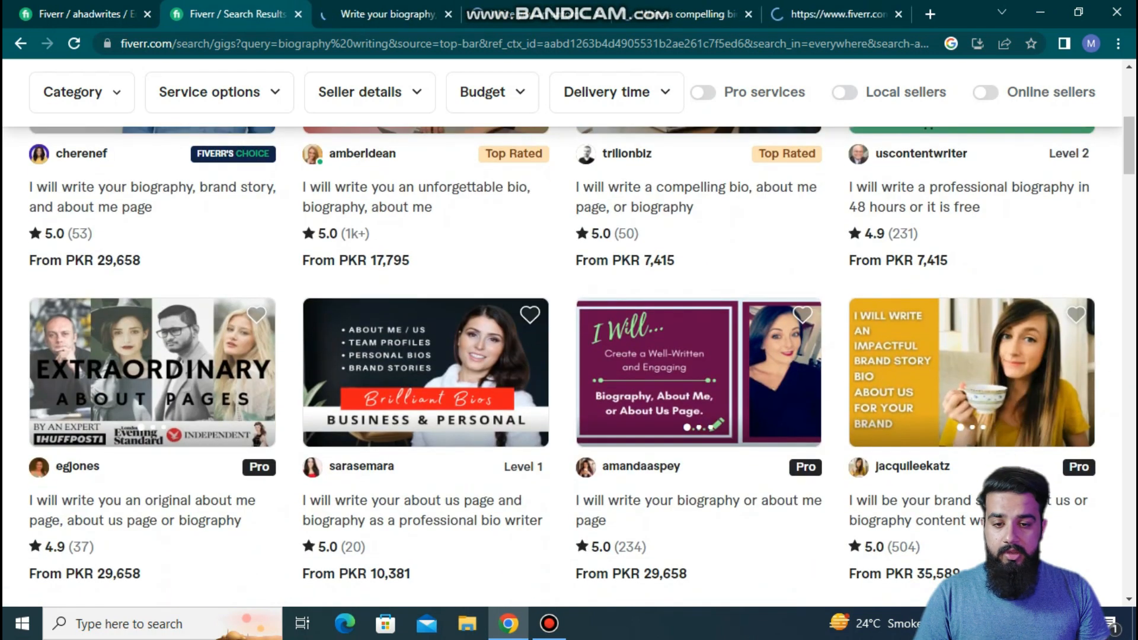
scroll(424, 409, "up", 5)
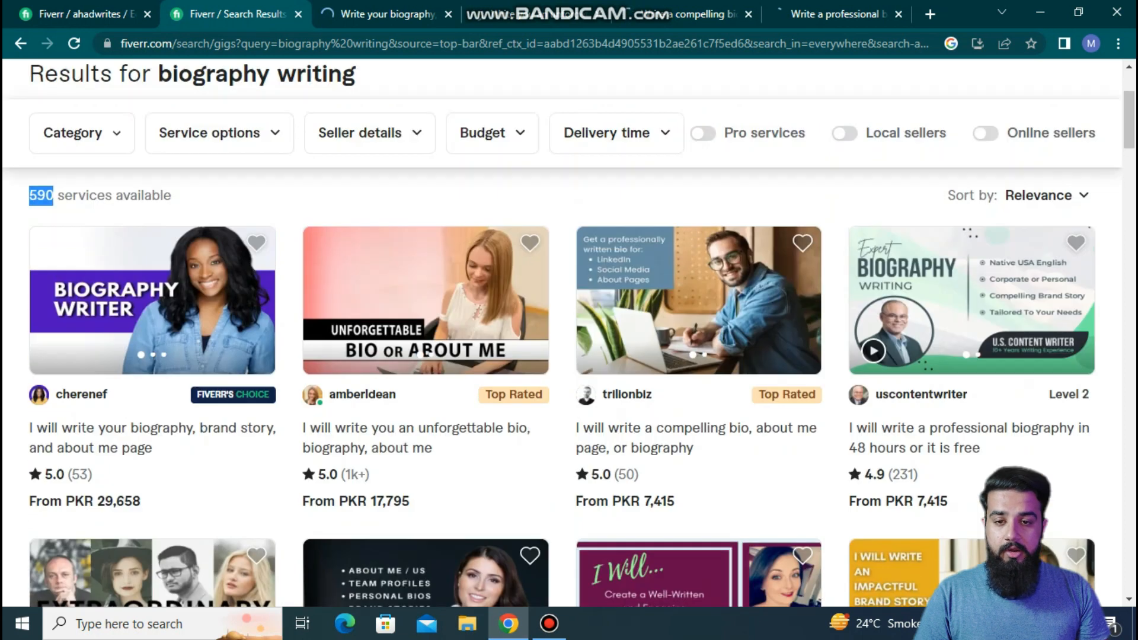
left_click(368, 3)
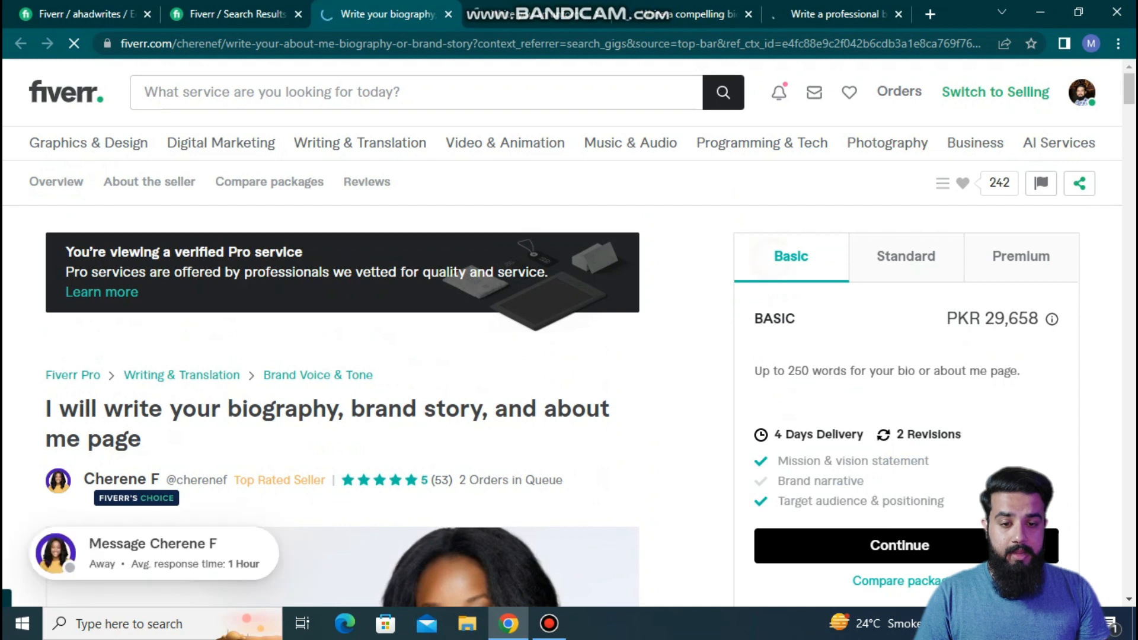
left_click(917, 259)
left_click(1040, 258)
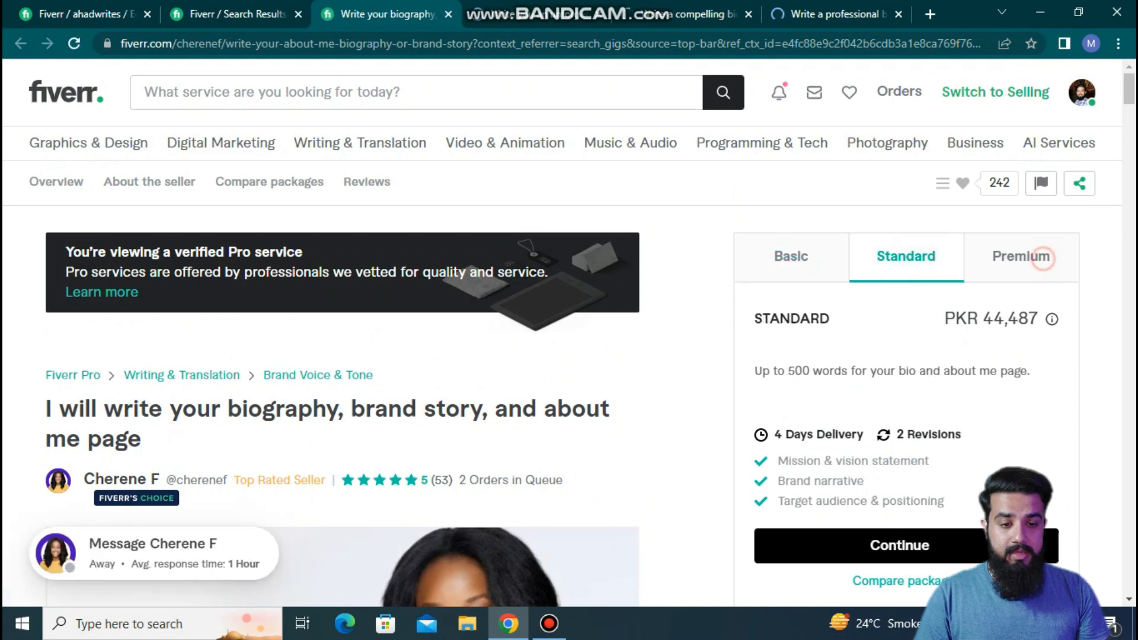
scroll(1040, 259, "down", 1)
scroll(803, 267, "down", 1)
scroll(803, 267, "up", 2)
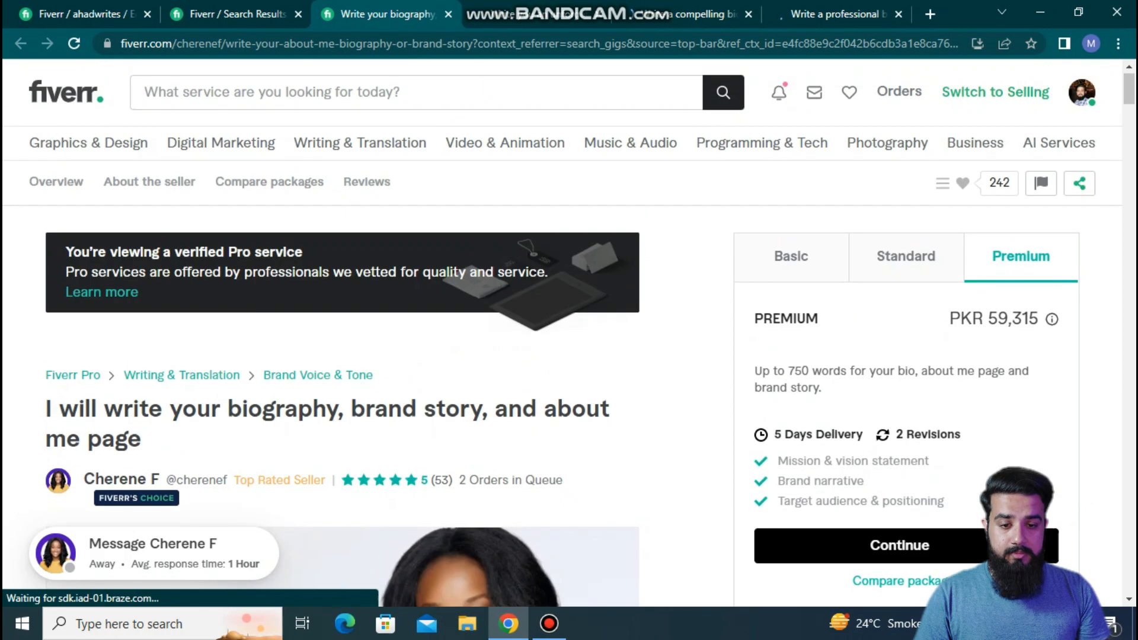
left_click(803, 266)
left_click(928, 267)
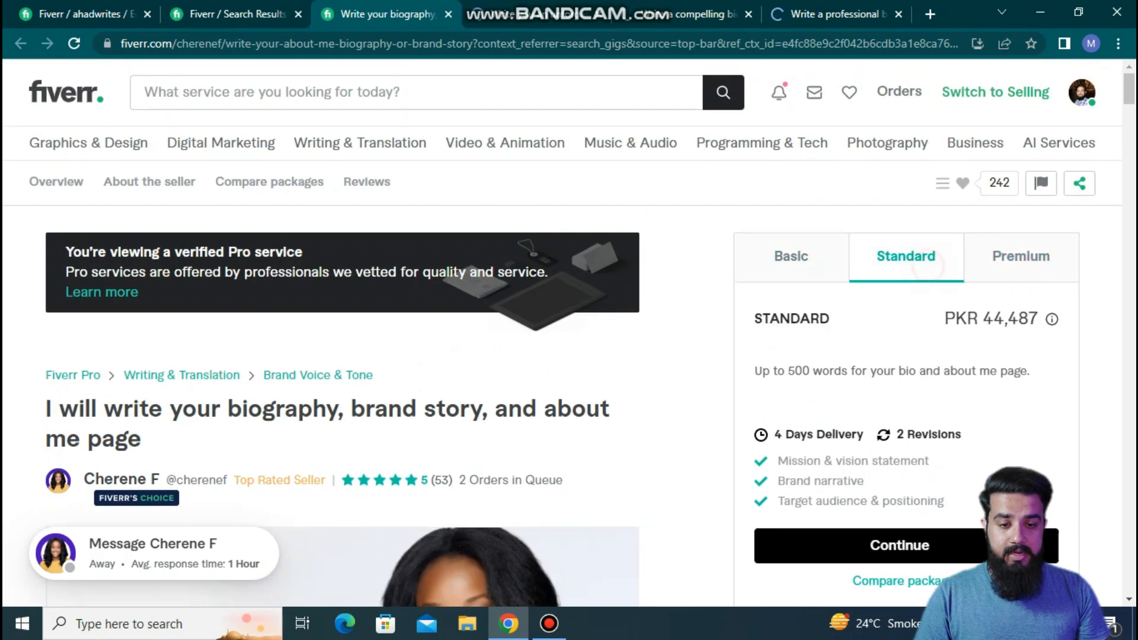
left_click(1022, 265)
- On your gig's Scope & Pricing page, toggle multiple packages off and back on
left_click(43, 3)
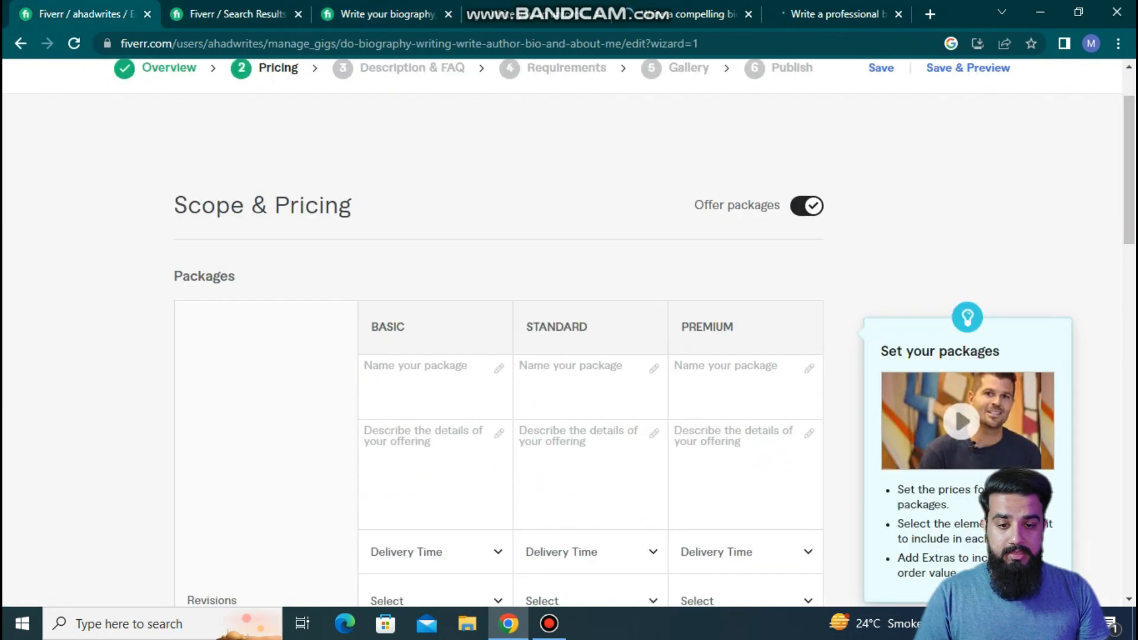
left_click(807, 208)
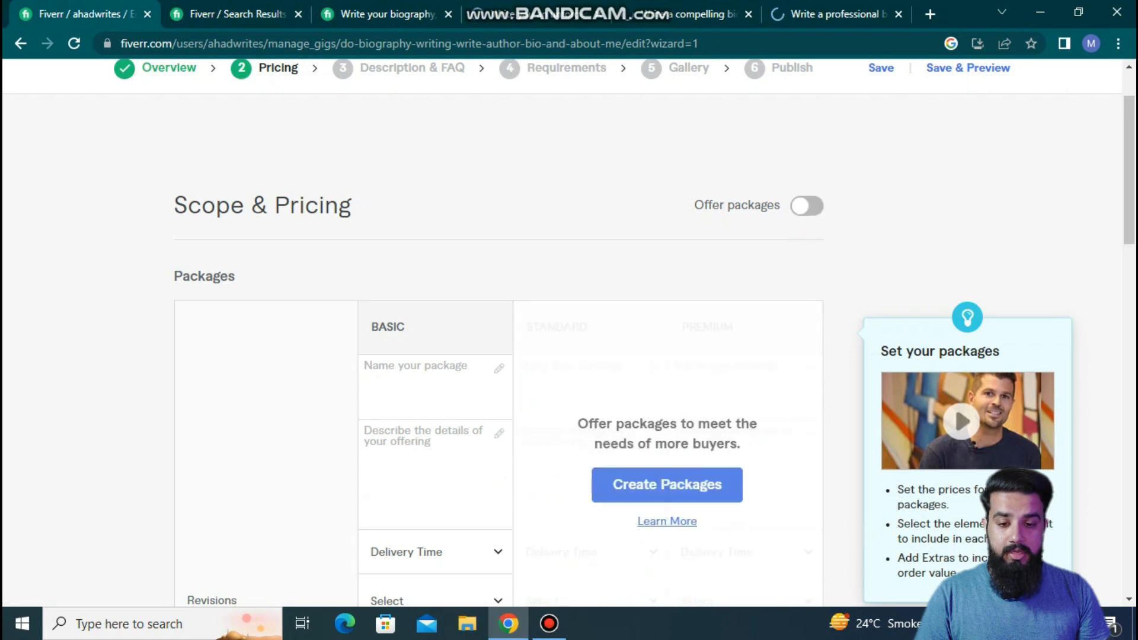
left_click(807, 206)
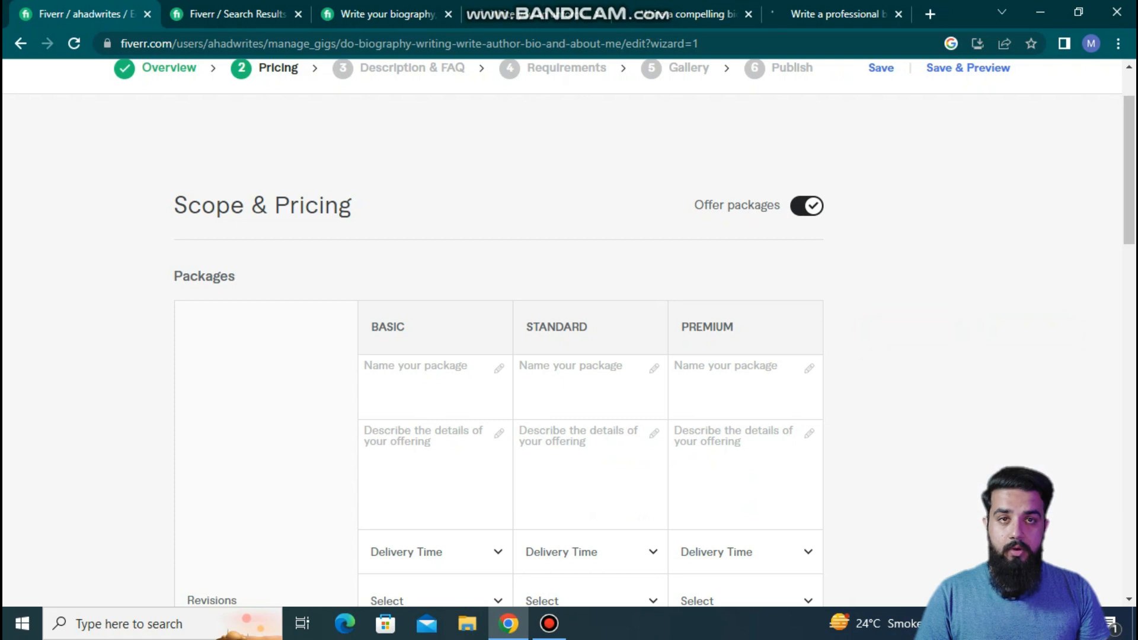
- Return to the competitor's Pro gig and review its Basic package at PKR 29,658
left_click(232, 12)
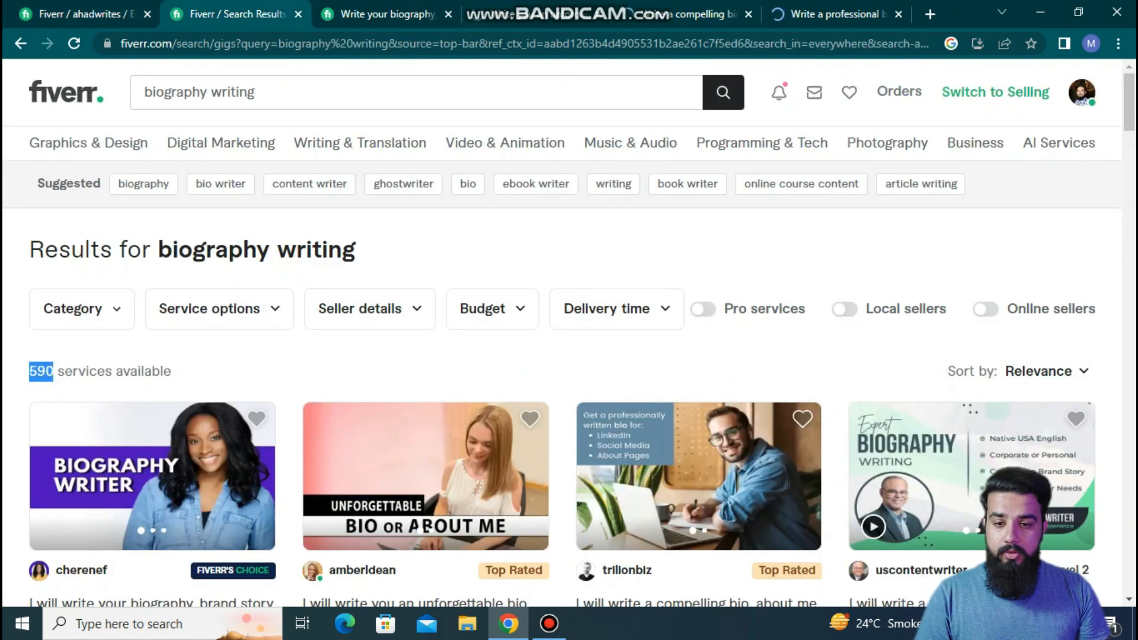
left_click(386, 14)
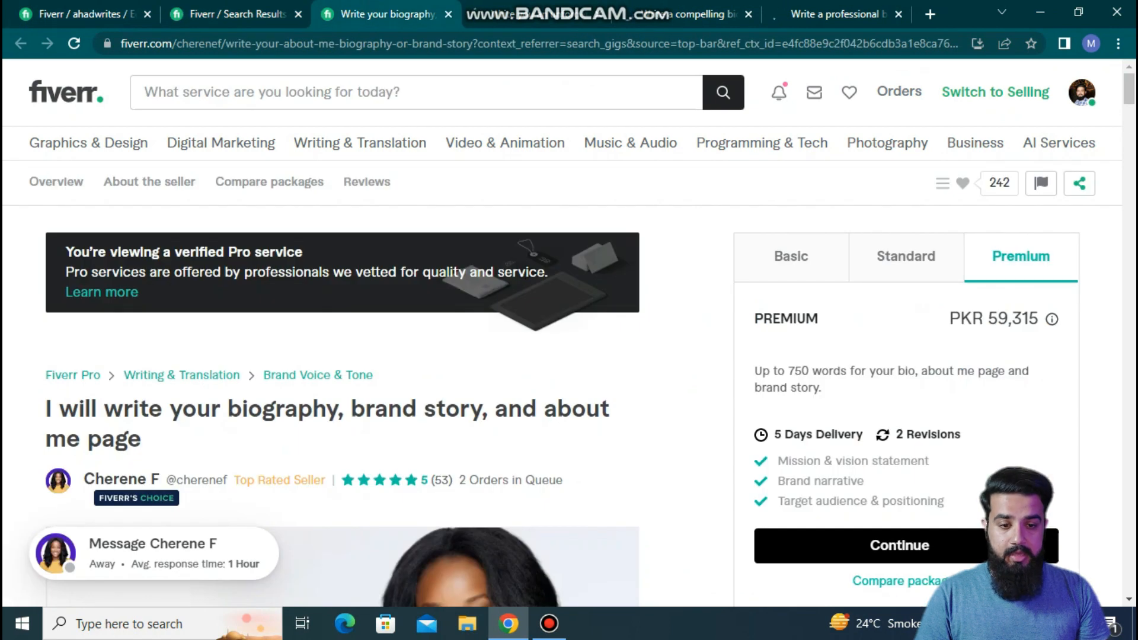
left_click(791, 256)
scroll(562, 333, "down", 1)
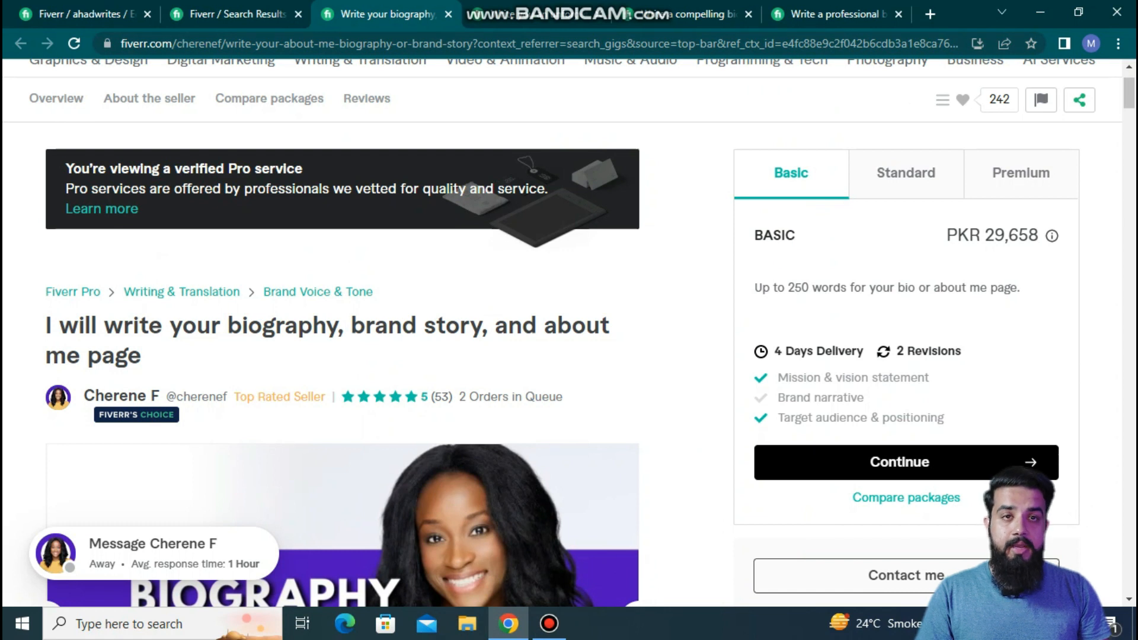
left_click_drag(1128, 94, 1129, 576)
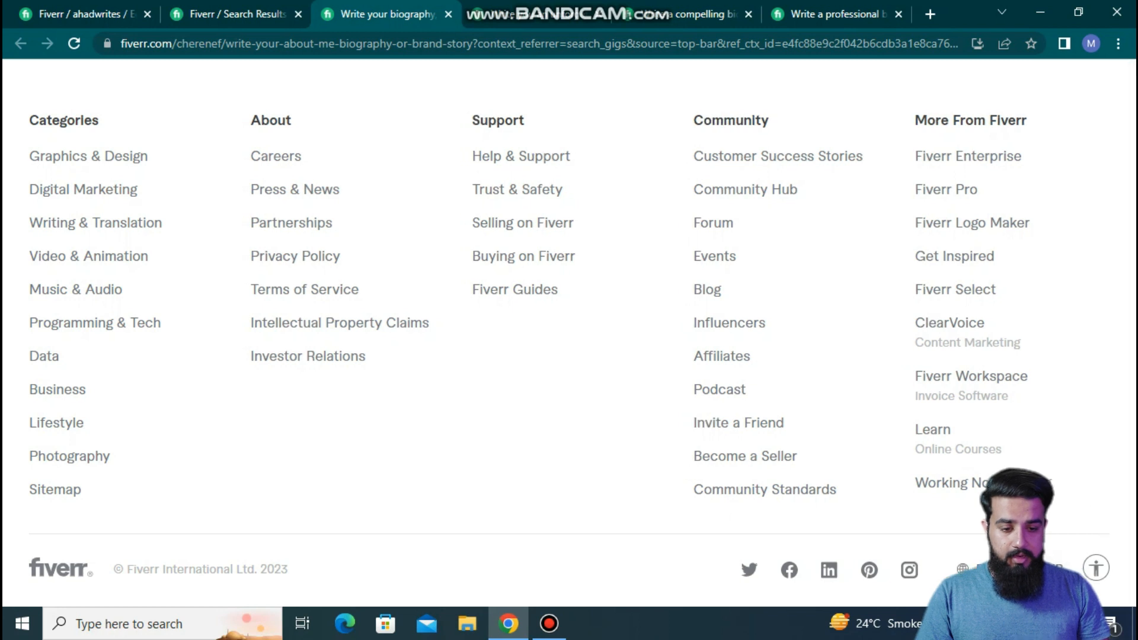
- Switch the currency to United States Dollar and review Basic US$100, Standard US$150, Premium US$200
left_click(1032, 569)
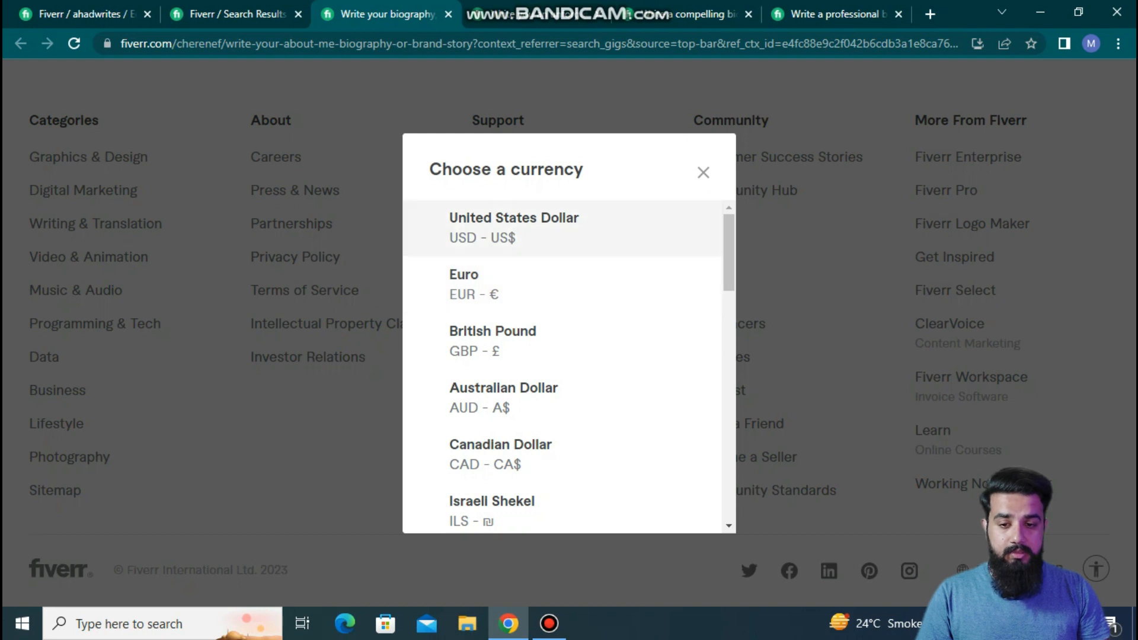
left_click(557, 226)
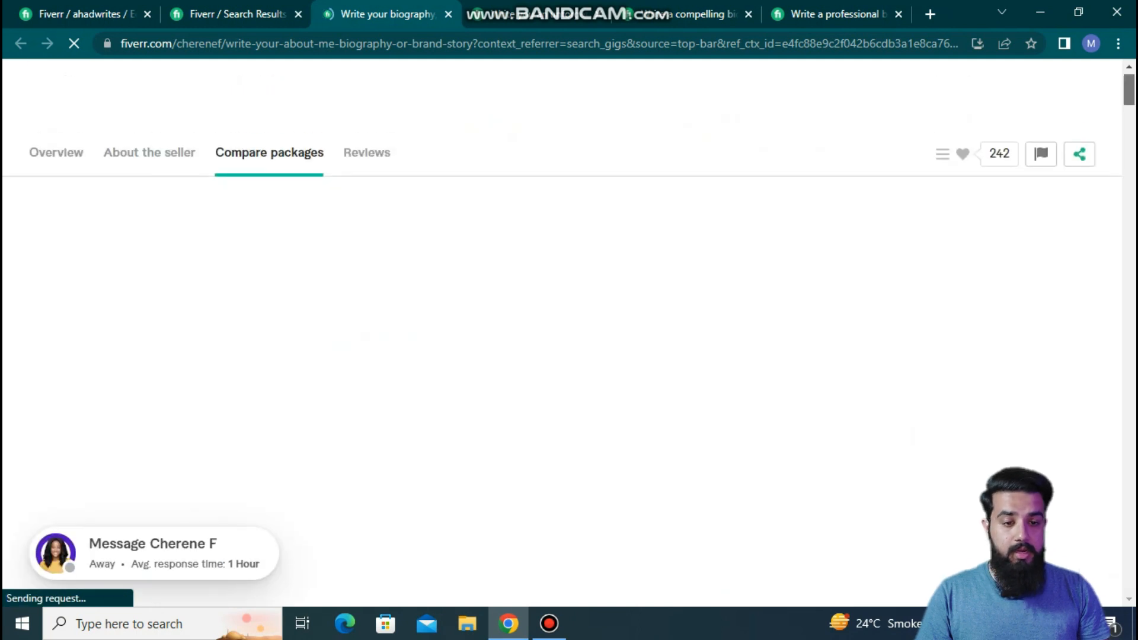
left_click_drag(999, 289, 1058, 290)
left_click(906, 227)
left_click(1017, 226)
left_click(869, 216)
left_click(769, 220)
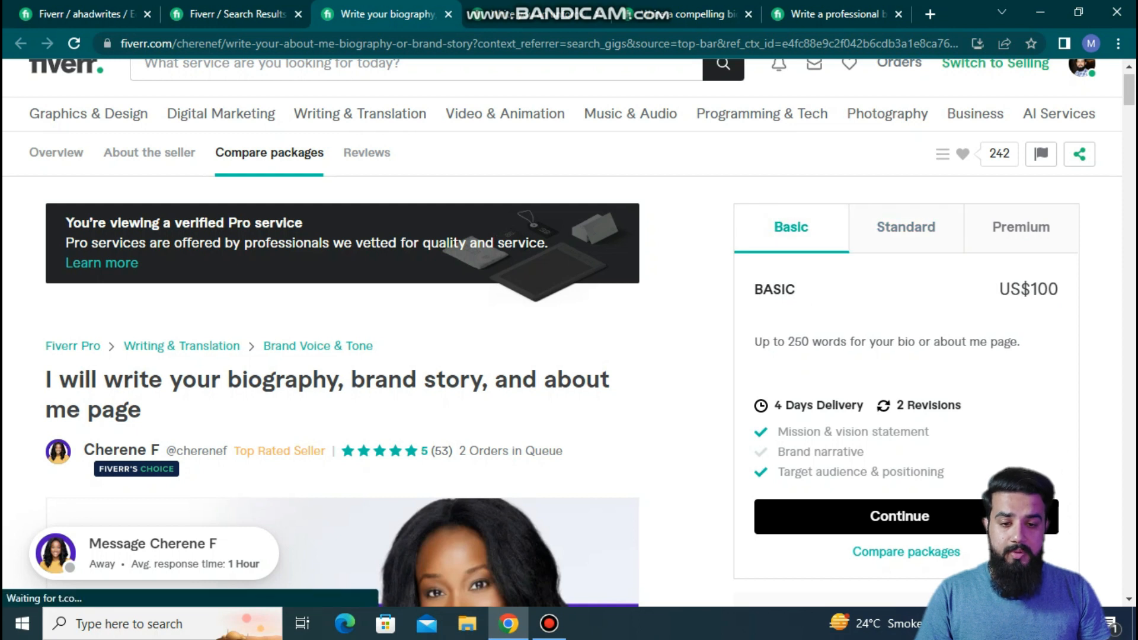
- Review the Pro gig's word limits in its Basic, Standard and Premium descriptions
scroll(568, 331, "down", 2)
left_click_drag(753, 259, 1018, 258)
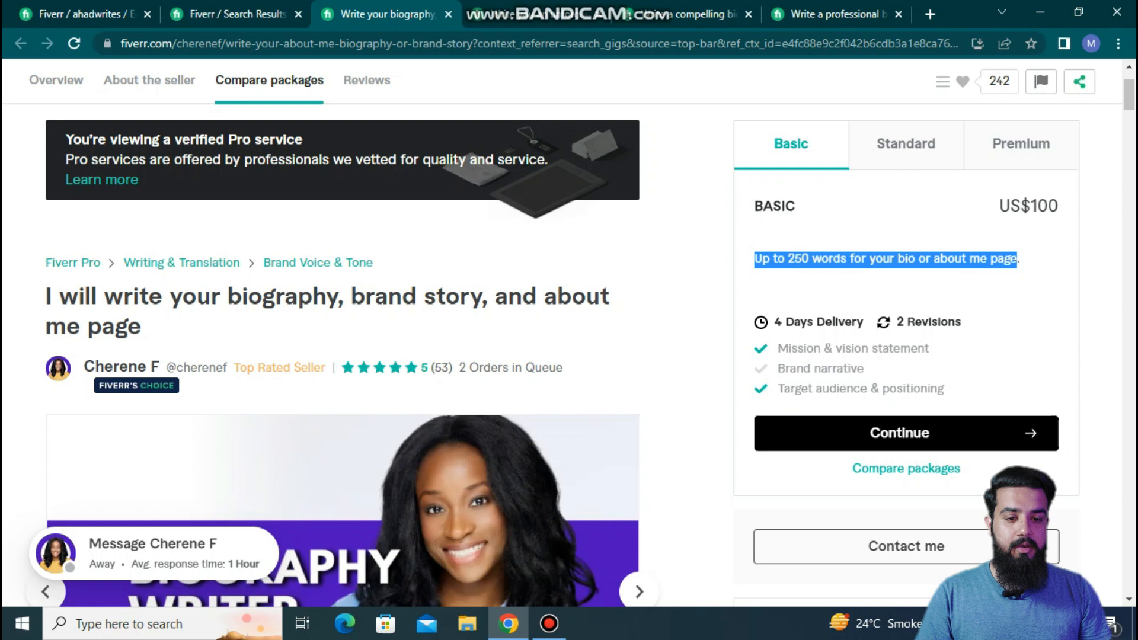
left_click(890, 261)
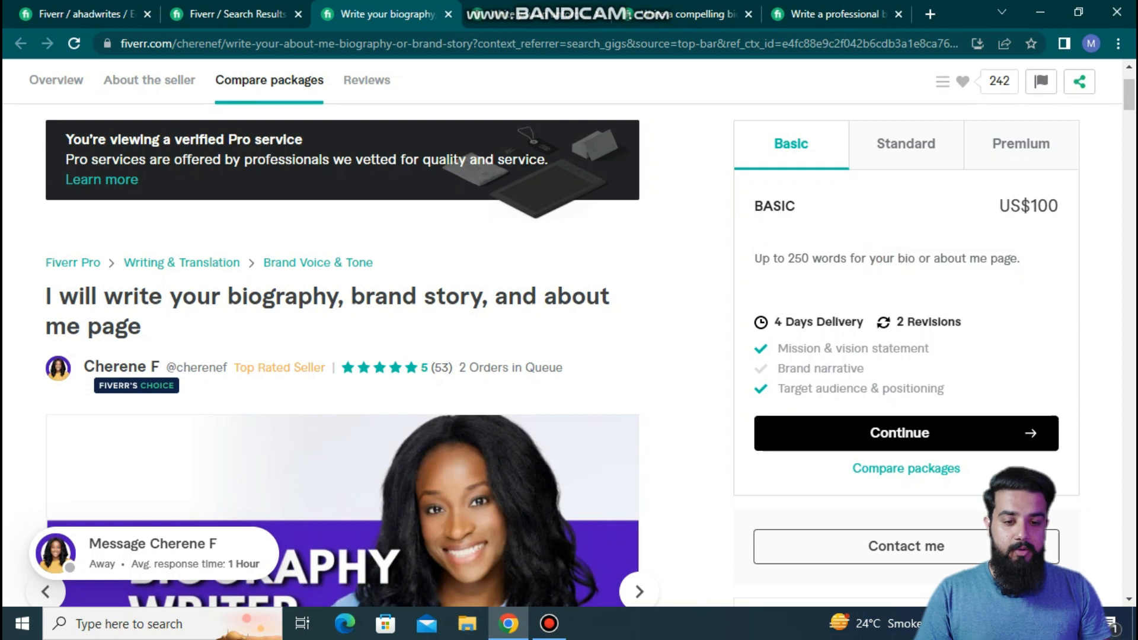
double_click(898, 260)
left_click_drag(934, 259, 986, 259)
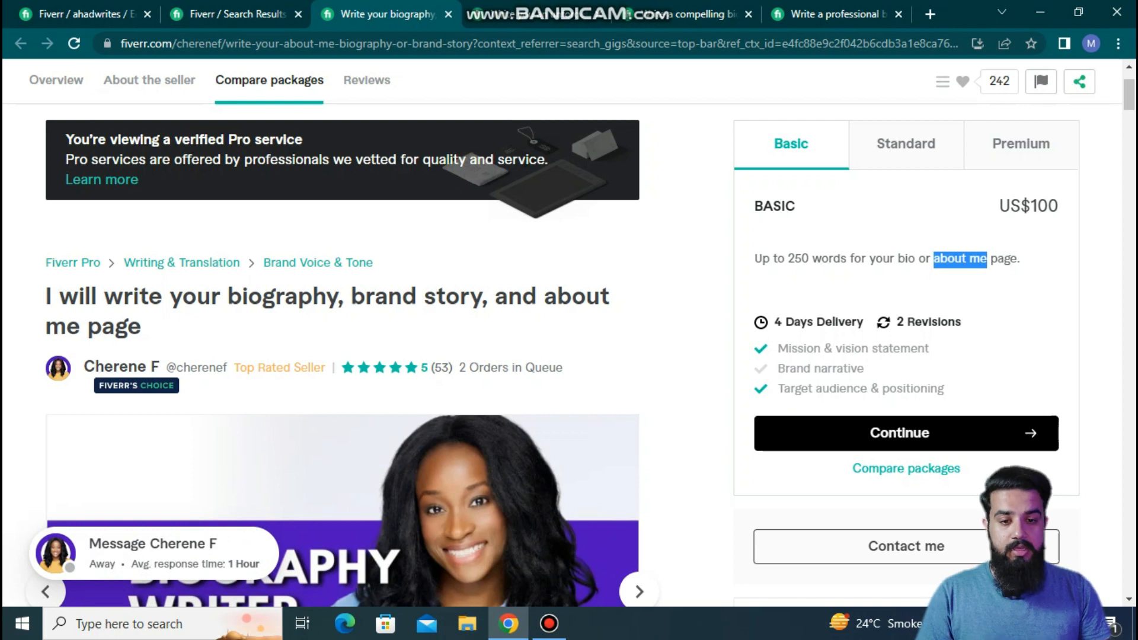
left_click(922, 156)
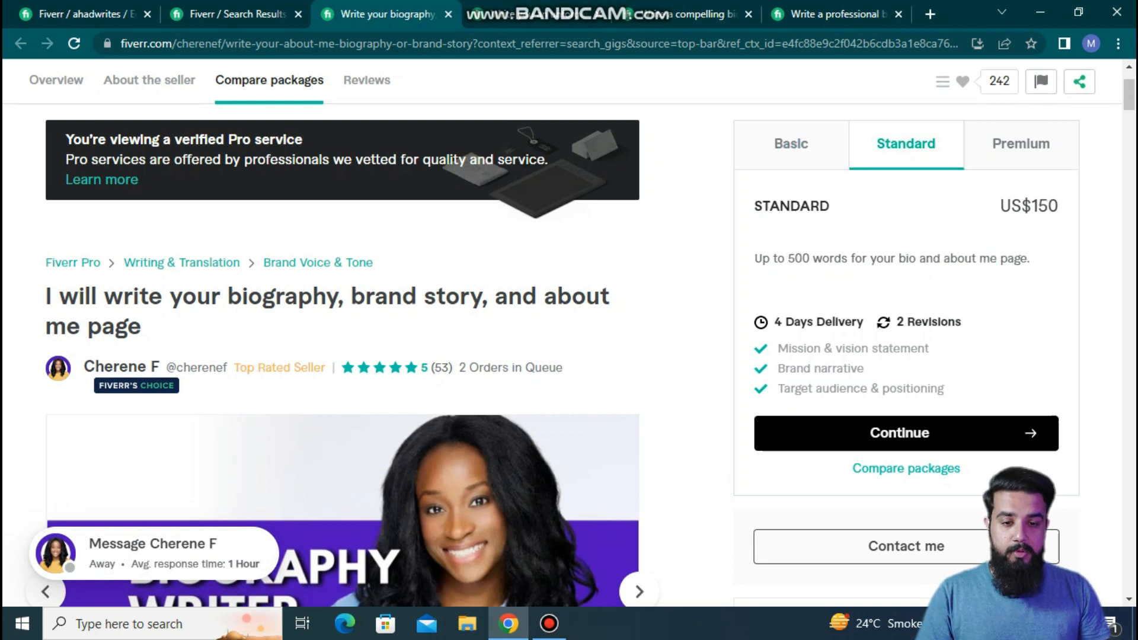
mouse_move(822, 259)
left_mouse_down()
mouse_move(790, 259)
mouse_move(828, 259)
left_mouse_up()
left_click(1043, 143)
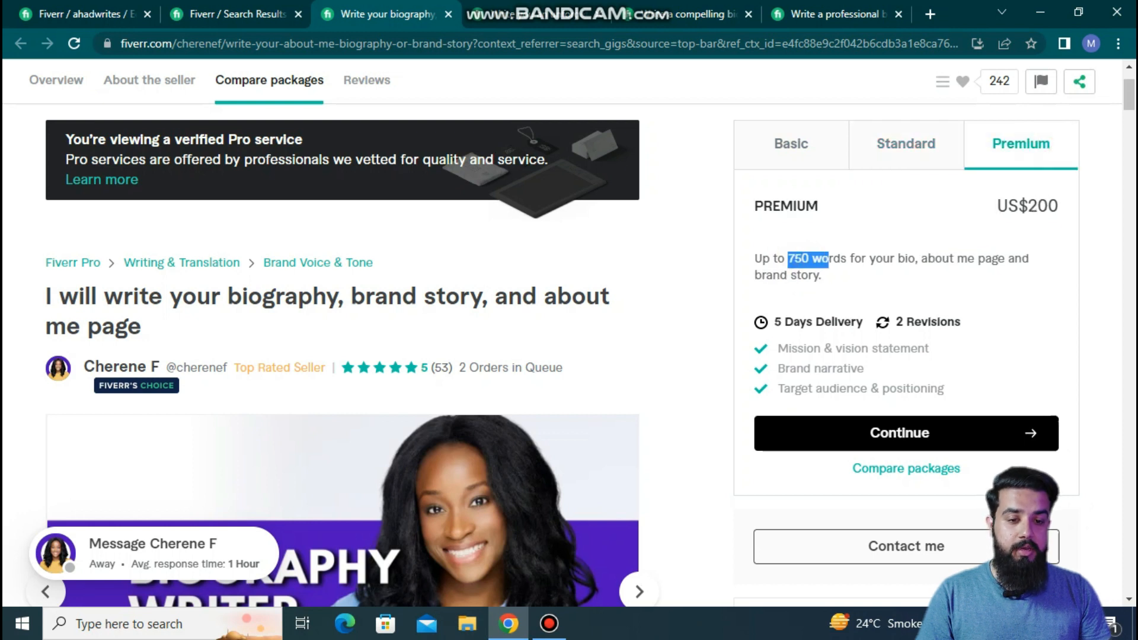
left_click(874, 238)
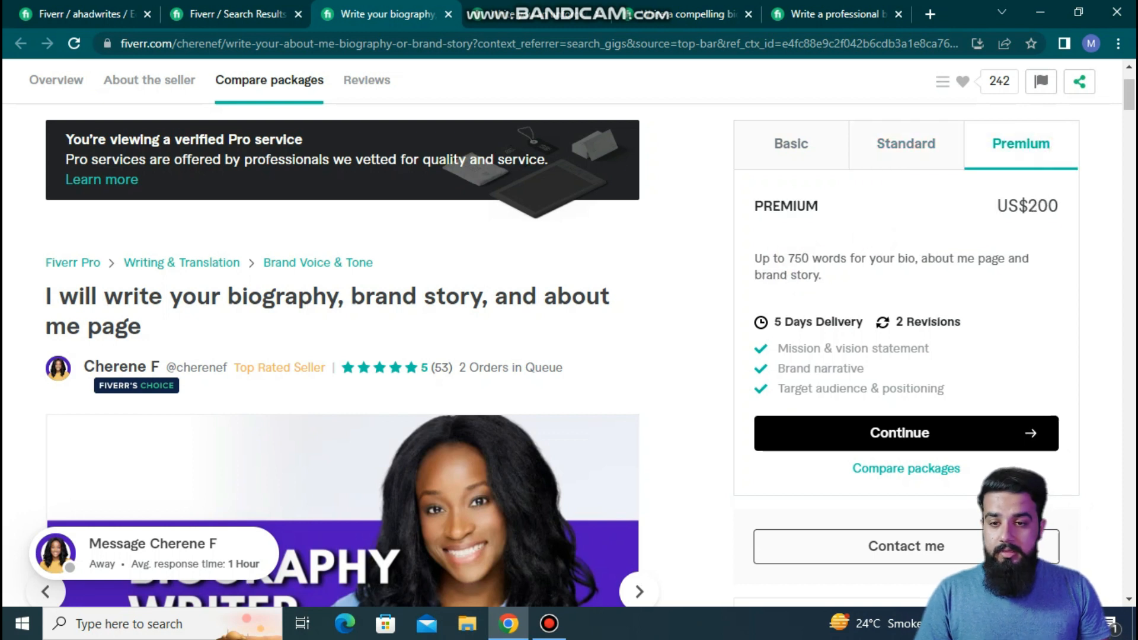
- Reload the next competitor gig in dollars and compare its US$60 Basic, Standard and Premium tiers
left_click(525, 8)
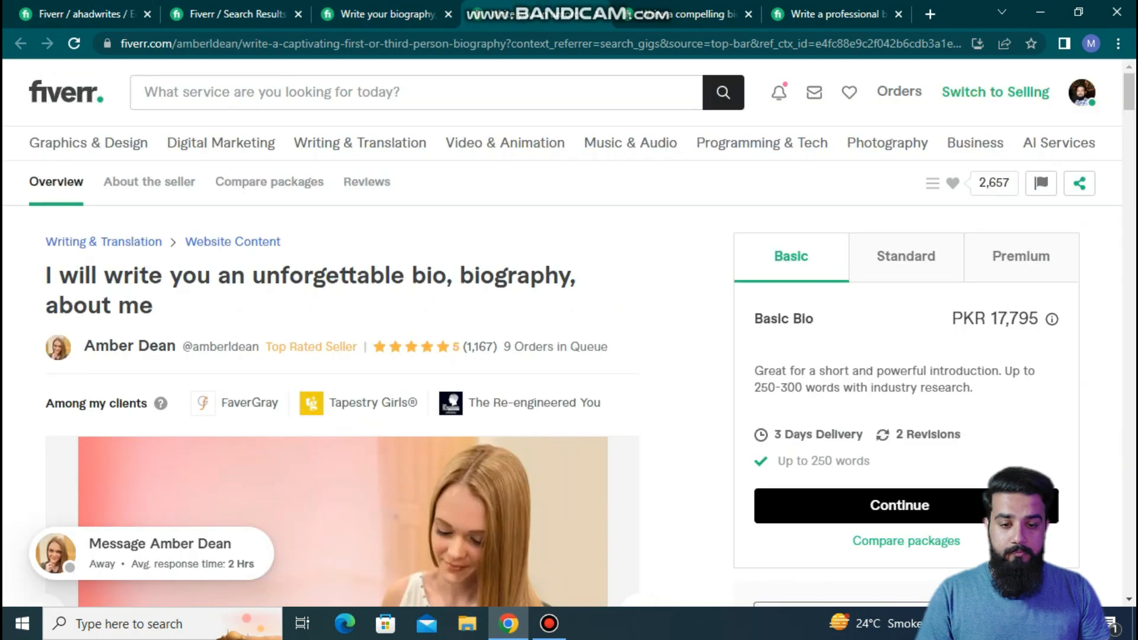
scroll(379, 355, "down", 2)
scroll(379, 355, "up", 2)
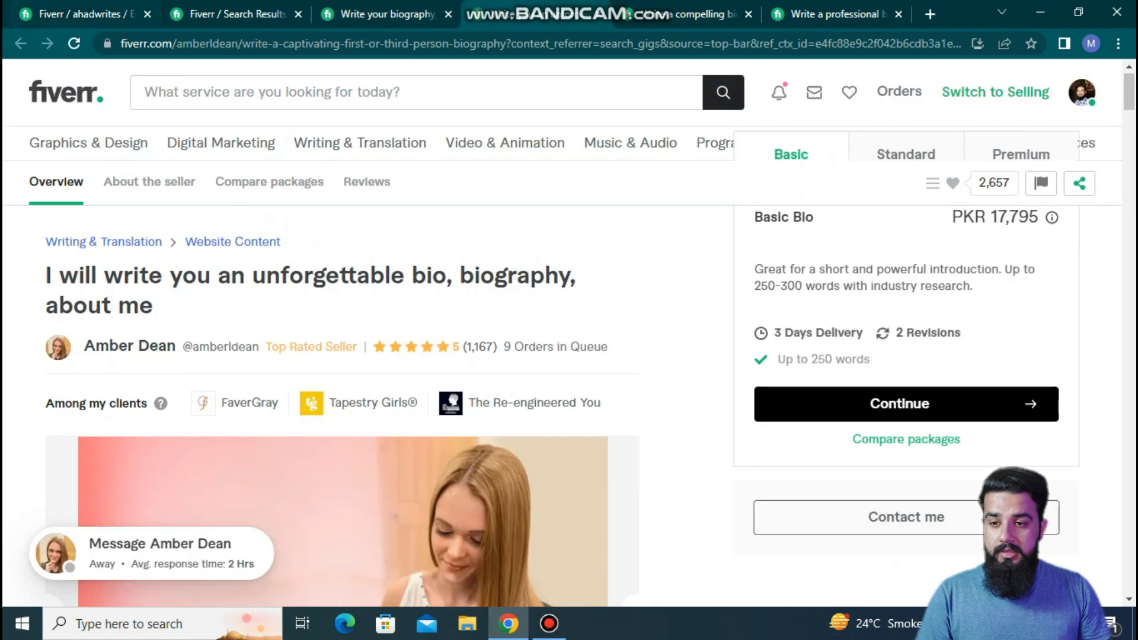
left_click(74, 44)
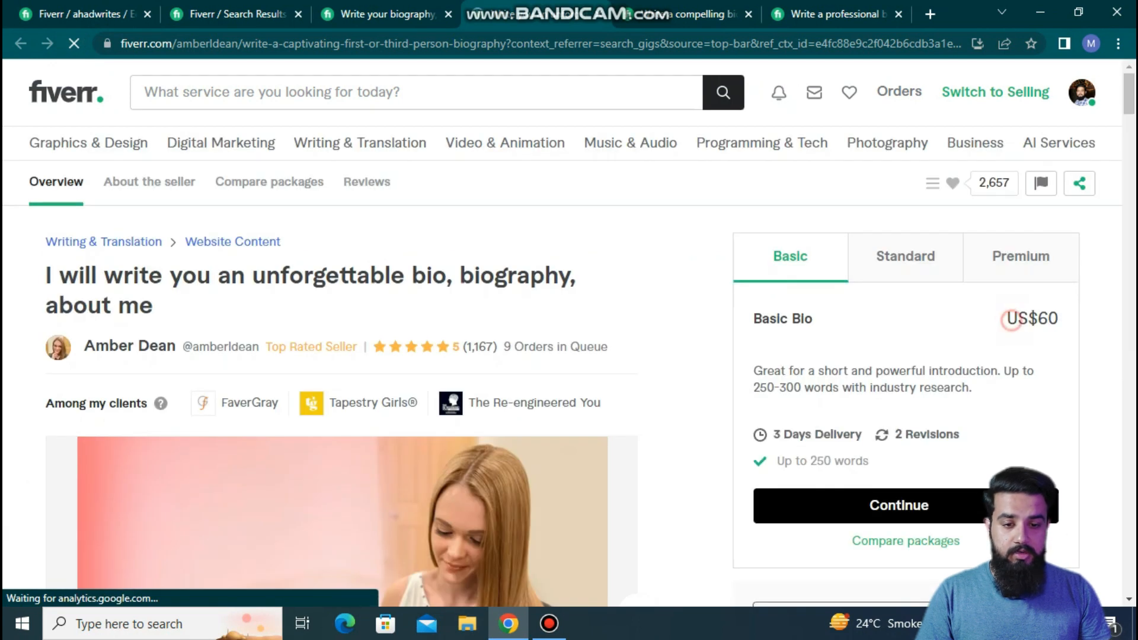
left_click_drag(1004, 318, 1058, 319)
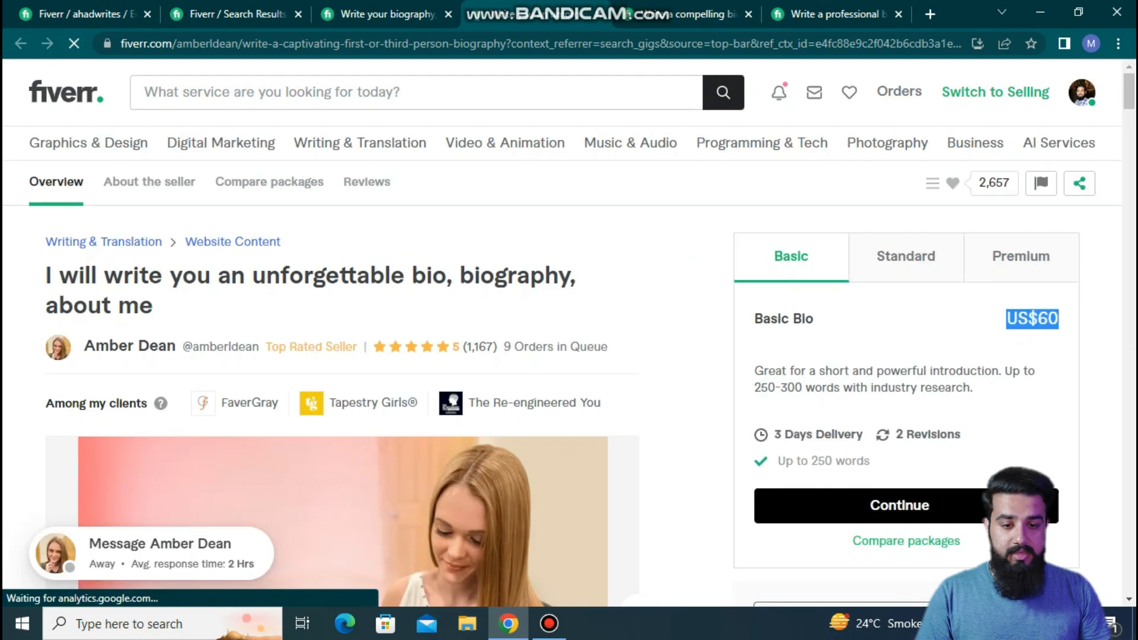
left_click(886, 257)
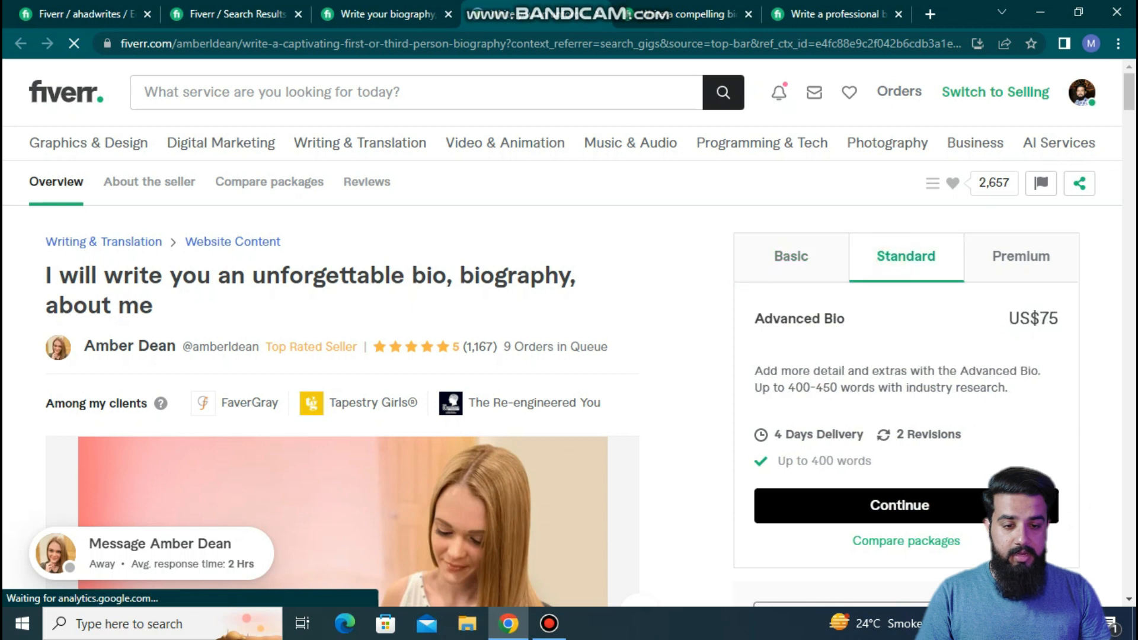
left_click(1037, 270)
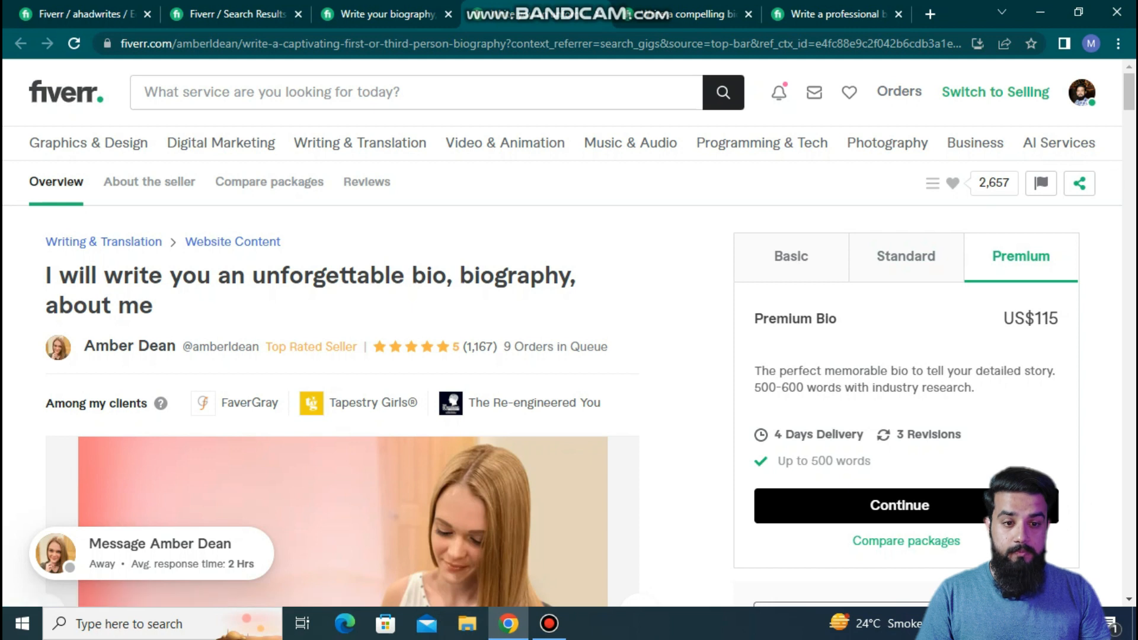
- Check the compelling bio gig's 150-word Basic, Medium and Long tiers, then the 48-hour gig's US$25 Basic
left_click(710, 13)
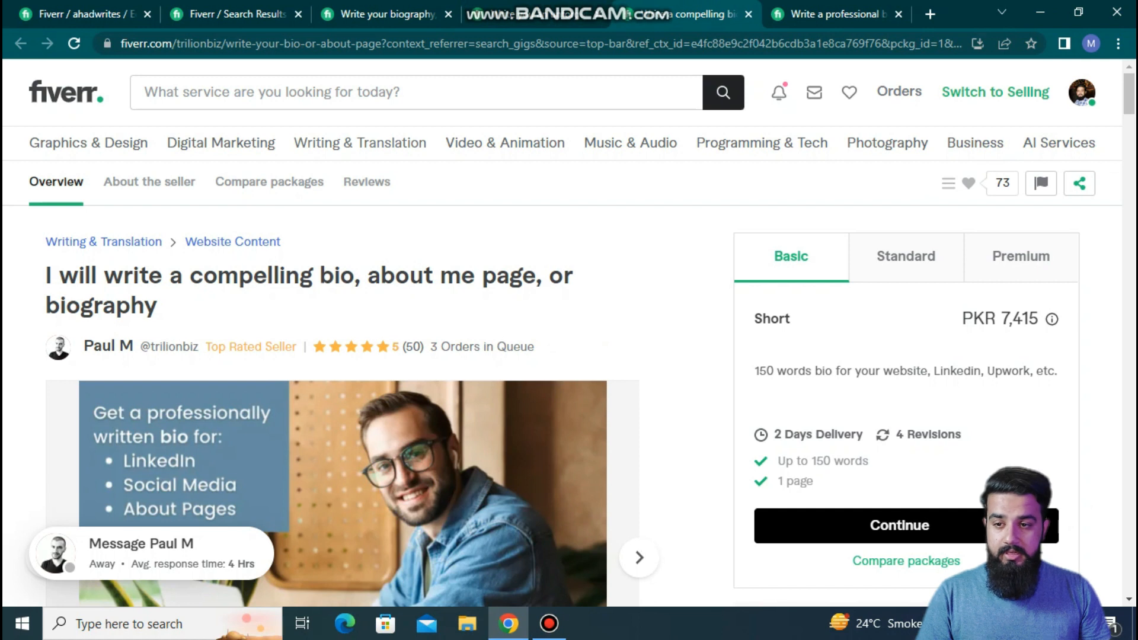
left_click(75, 43)
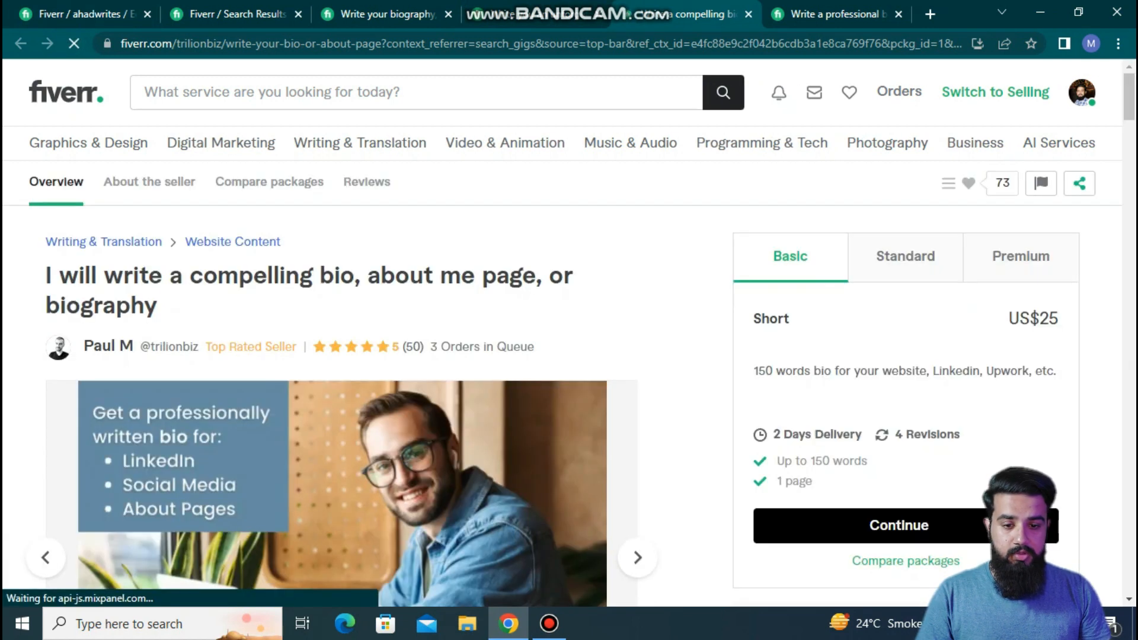
scroll(569, 332, "down", 1)
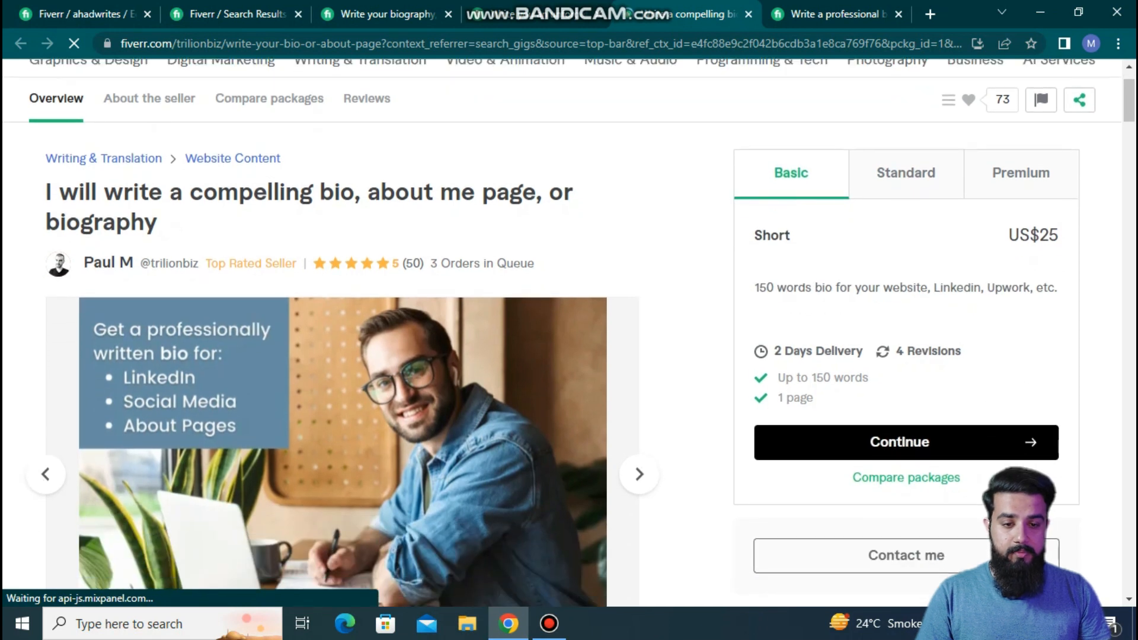
left_click_drag(757, 289, 860, 289)
left_click_drag(753, 288, 825, 288)
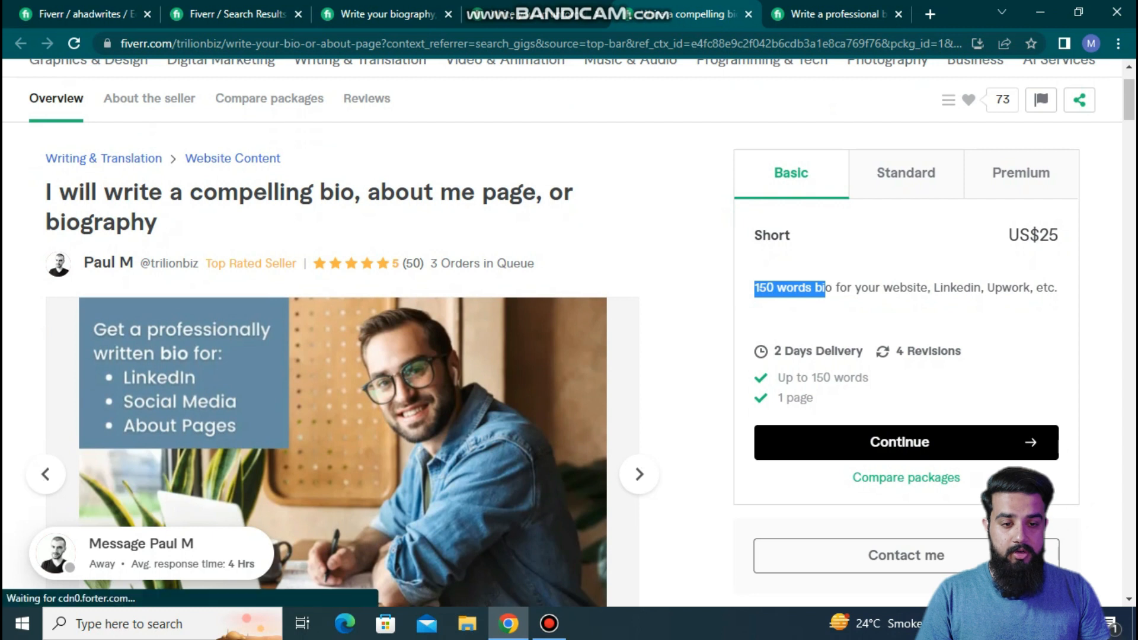
left_click(931, 176)
left_click(1019, 173)
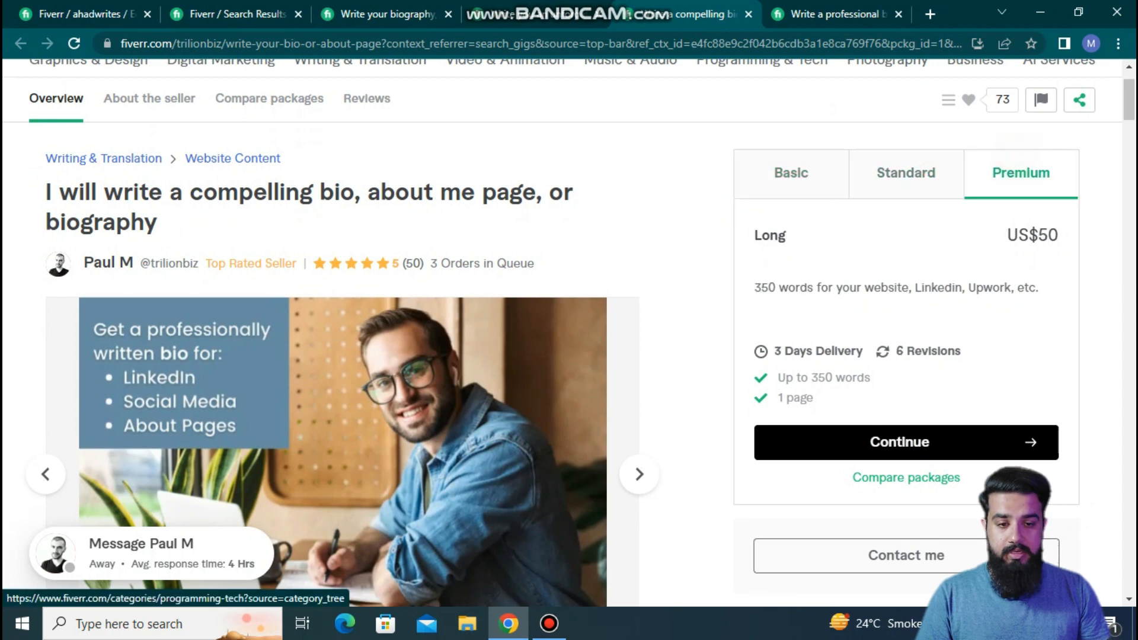
left_click(829, 14)
left_click_drag(1061, 318, 1029, 318)
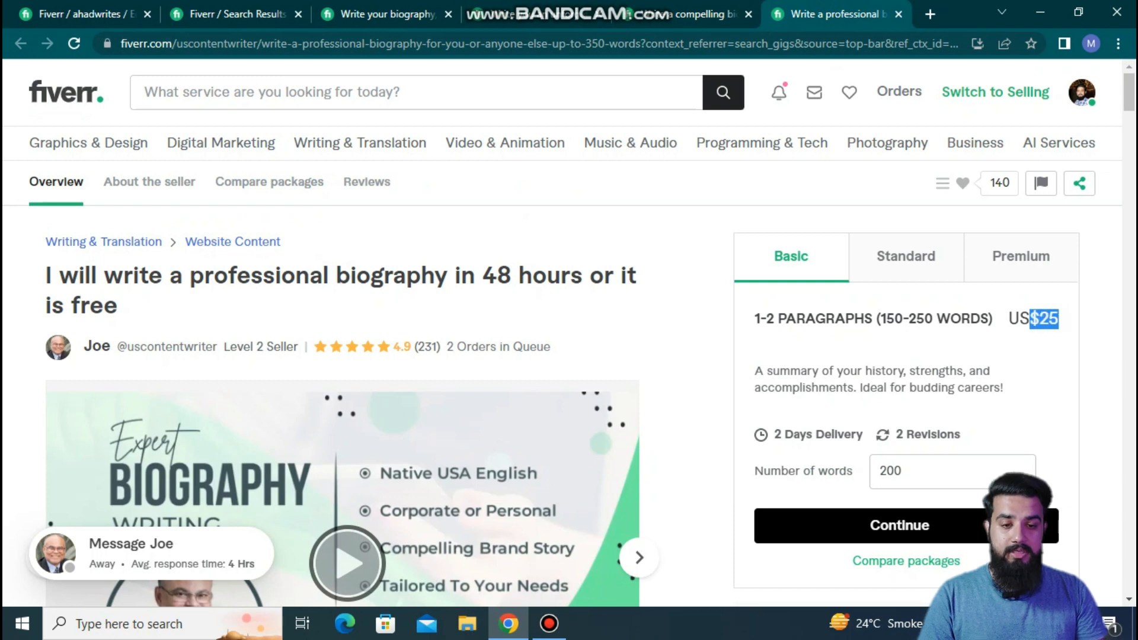
- Review the 2-3 and 4-5 paragraph tiers and copy the heading '1-2 PARAGRAPHS (150-250 WORDS)'
left_click(917, 252)
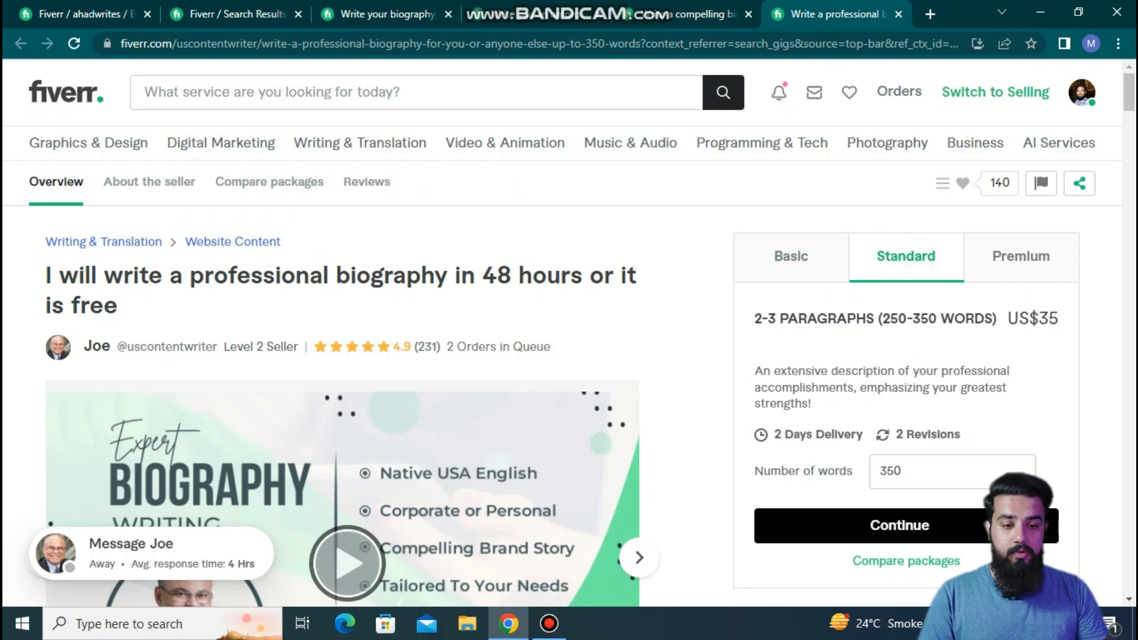
left_click(1038, 267)
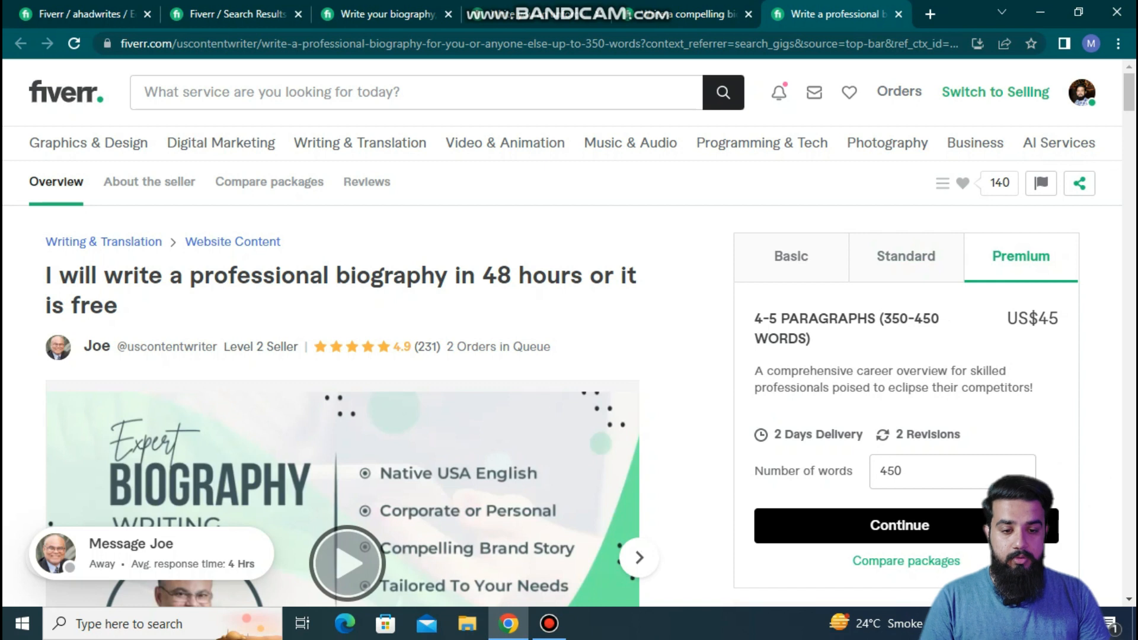
left_click(901, 262)
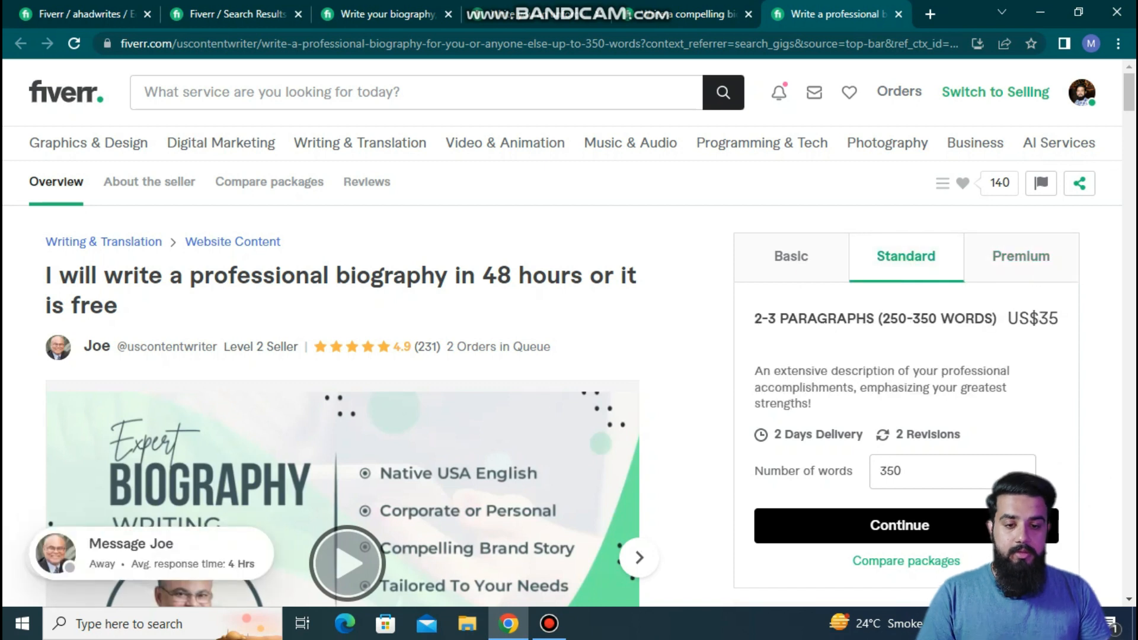
left_click(797, 264)
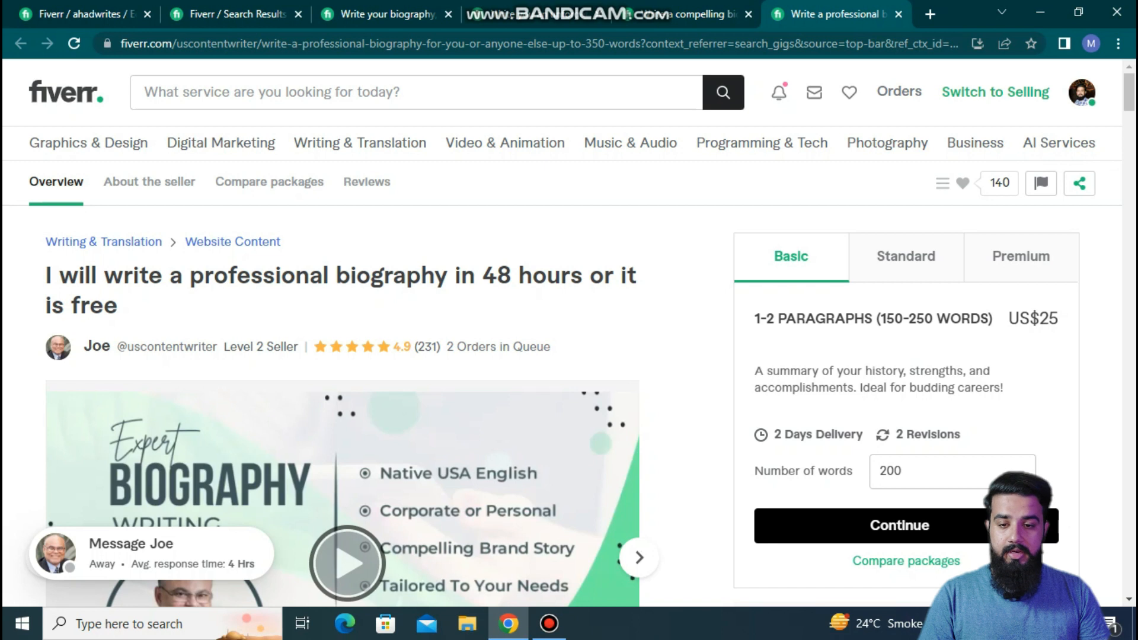
left_click_drag(993, 318, 753, 319)
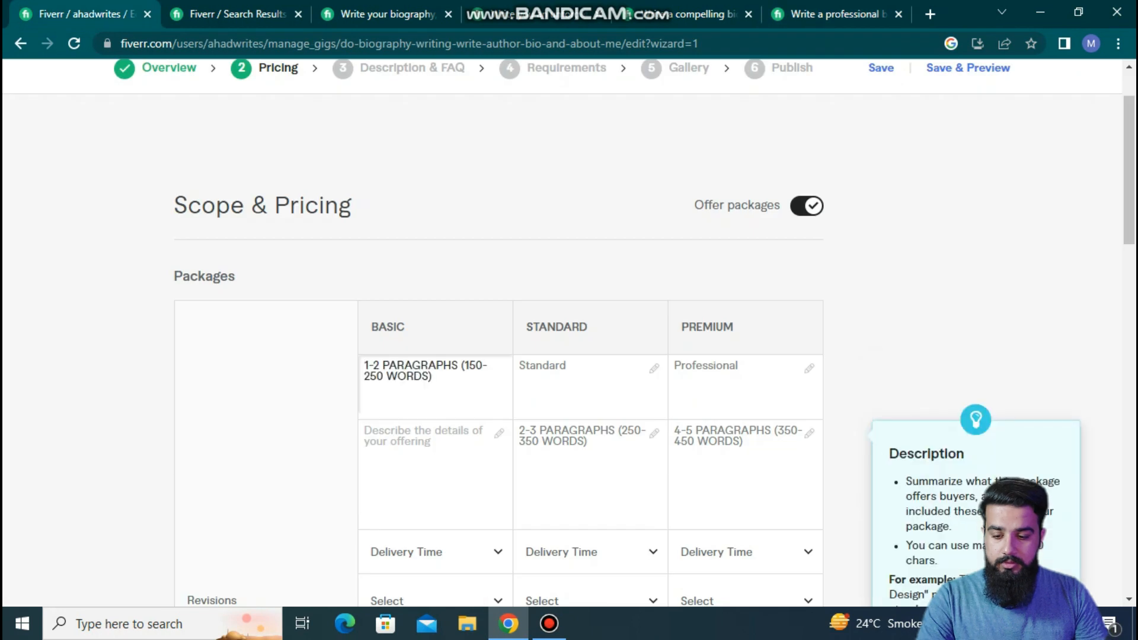
left_click_drag(625, 458, 523, 410)
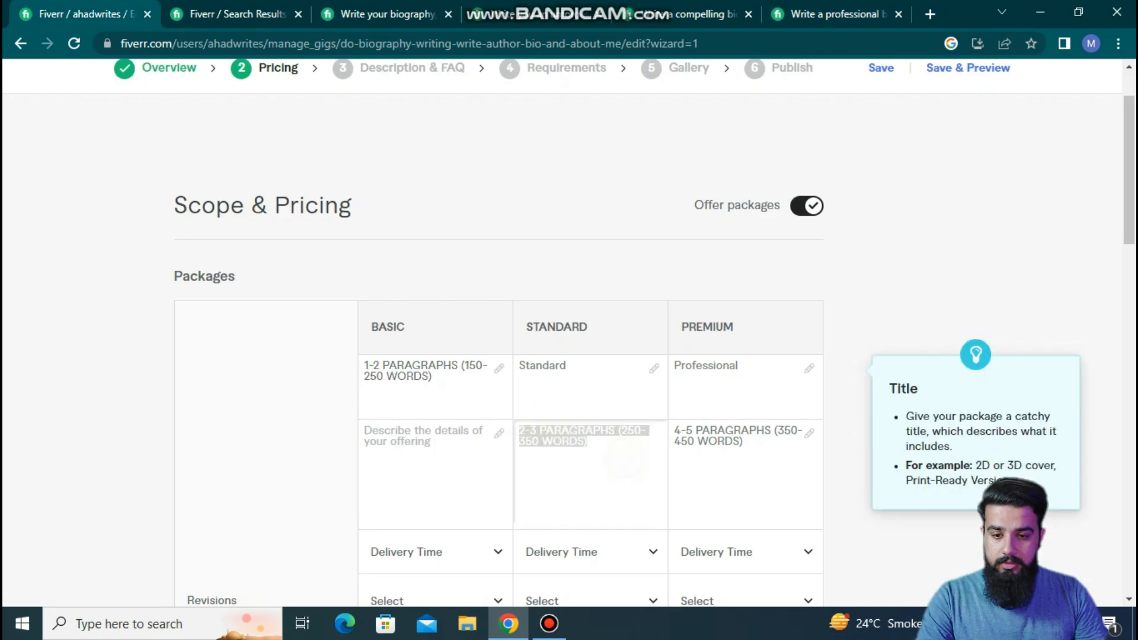
- Retitle Standard '2-3 PARAGRAPHS (250-350 WORDS)' and Premium '4-5 PARAGRAPHS (350-450 WORDS)', removing their descriptions
key("ctrl+x")
double_click(589, 374)
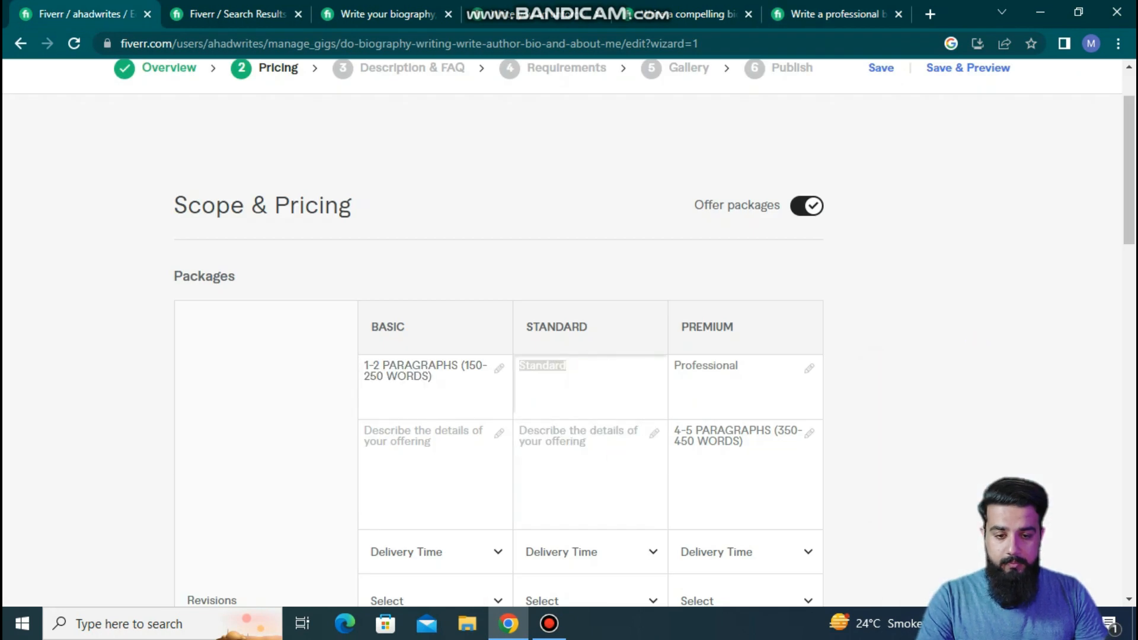
key("ctrl+v")
left_click_drag(742, 442, 674, 430)
key("ctrl+x")
left_click(765, 373)
double_click(765, 373)
key("ctrl+v")
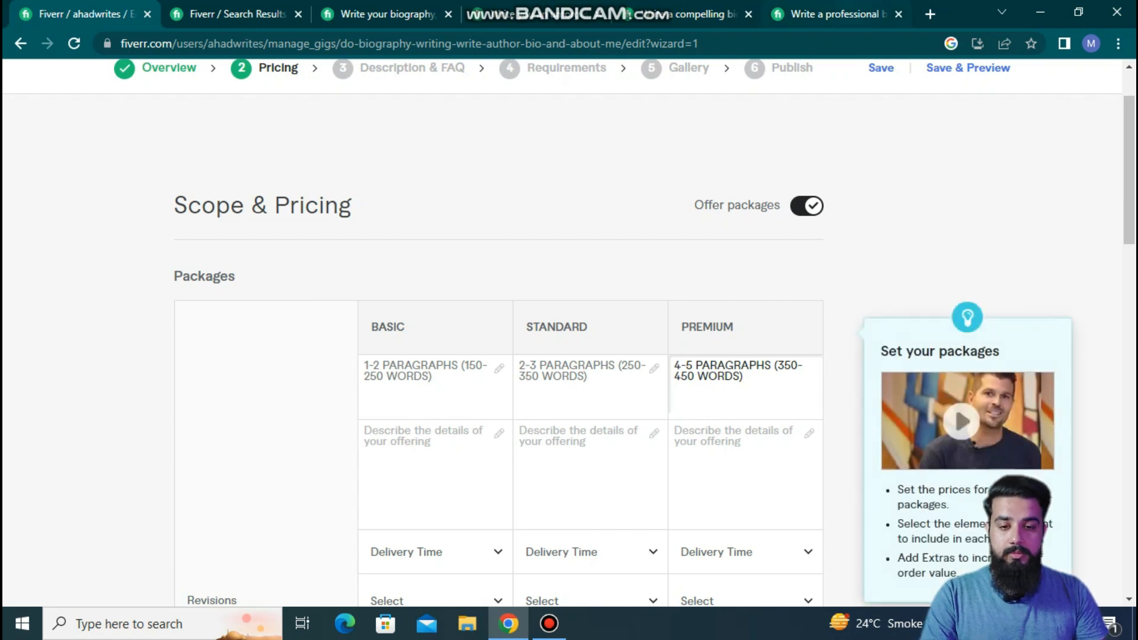
- Open the biography and brand story competitor gig and select its Basic package description
left_click(836, 13)
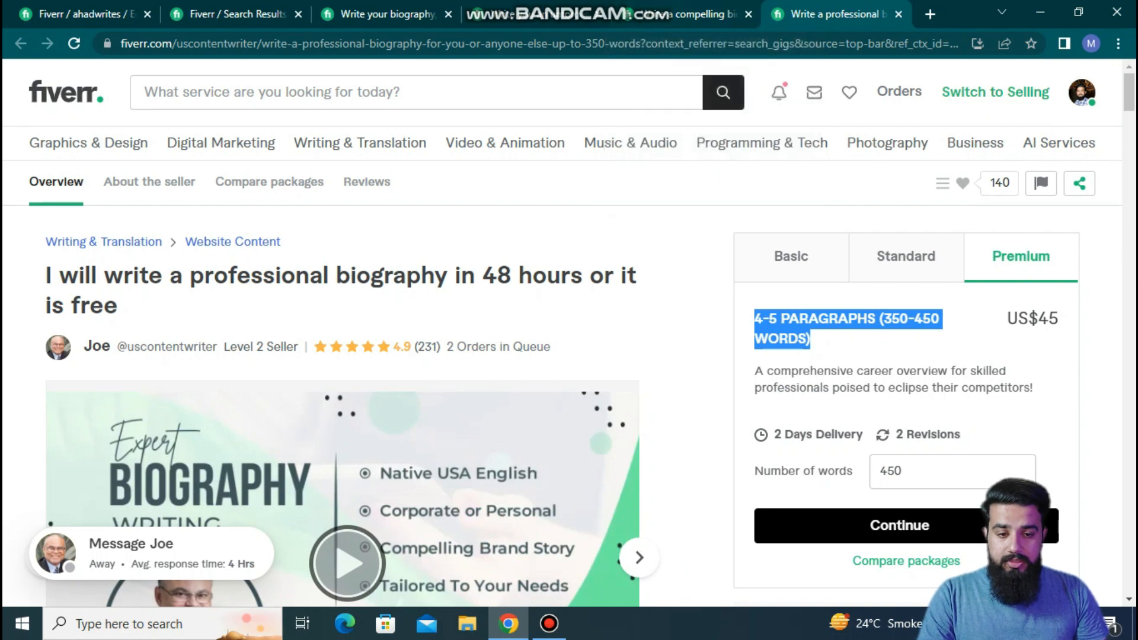
left_click(243, 5)
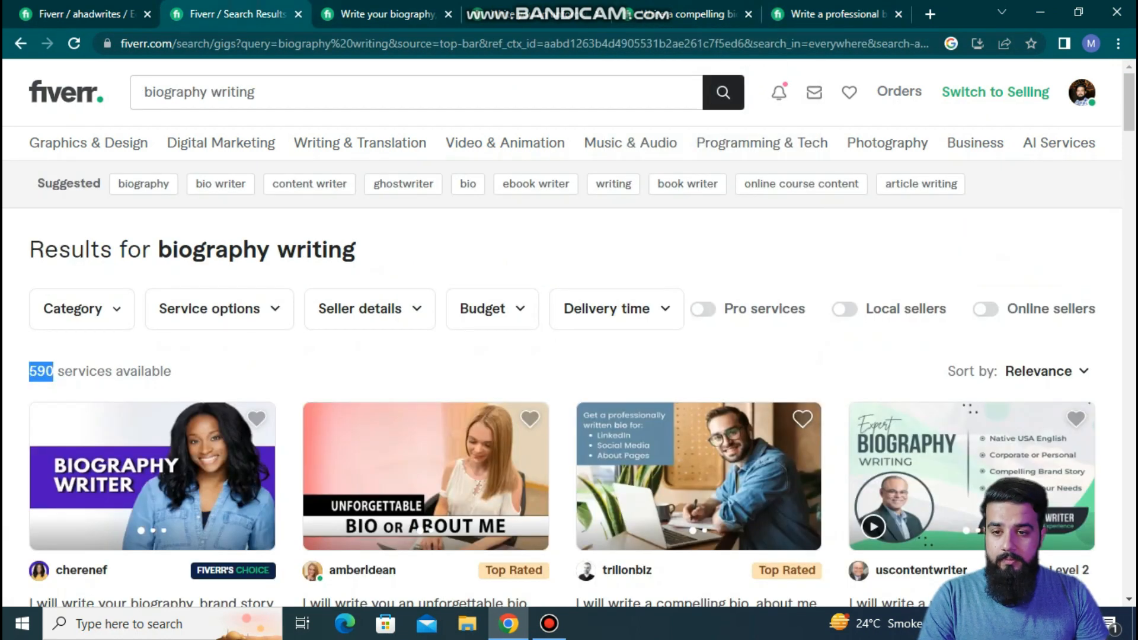
left_click(361, 5)
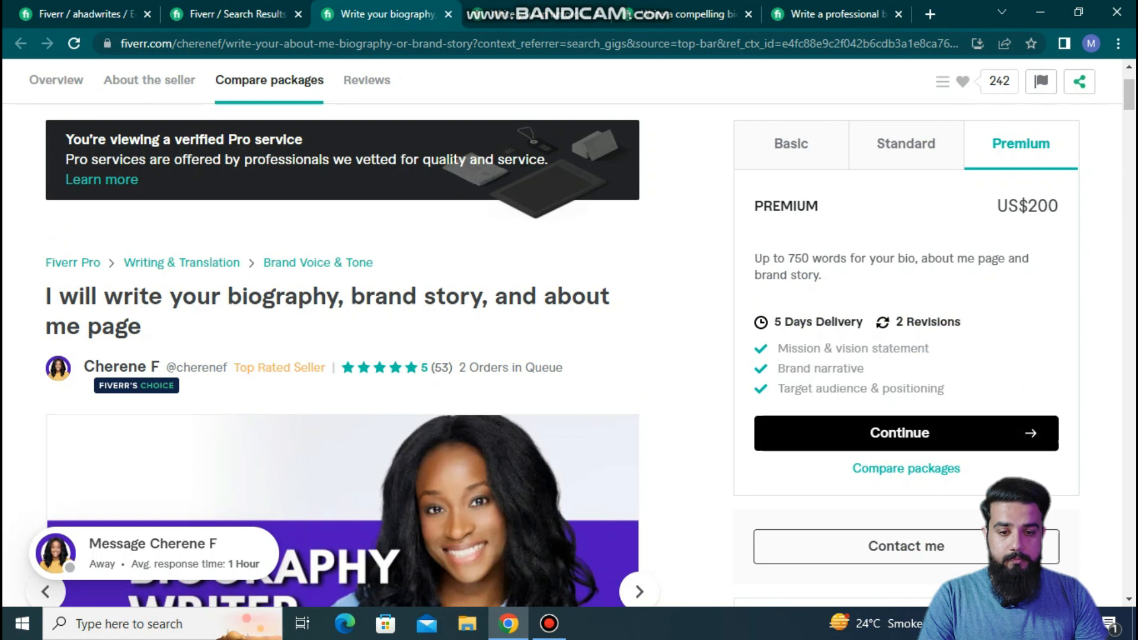
left_click(777, 139)
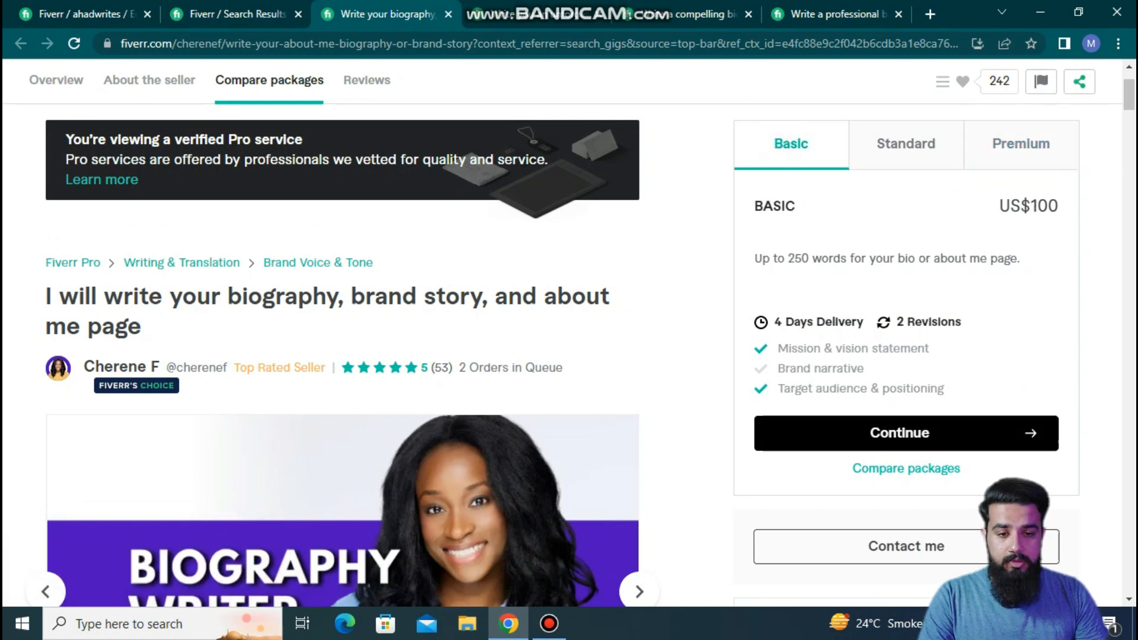
left_click_drag(1020, 258, 754, 258)
- Paste the copied competitor description into the Basic package description box
left_click(89, 7)
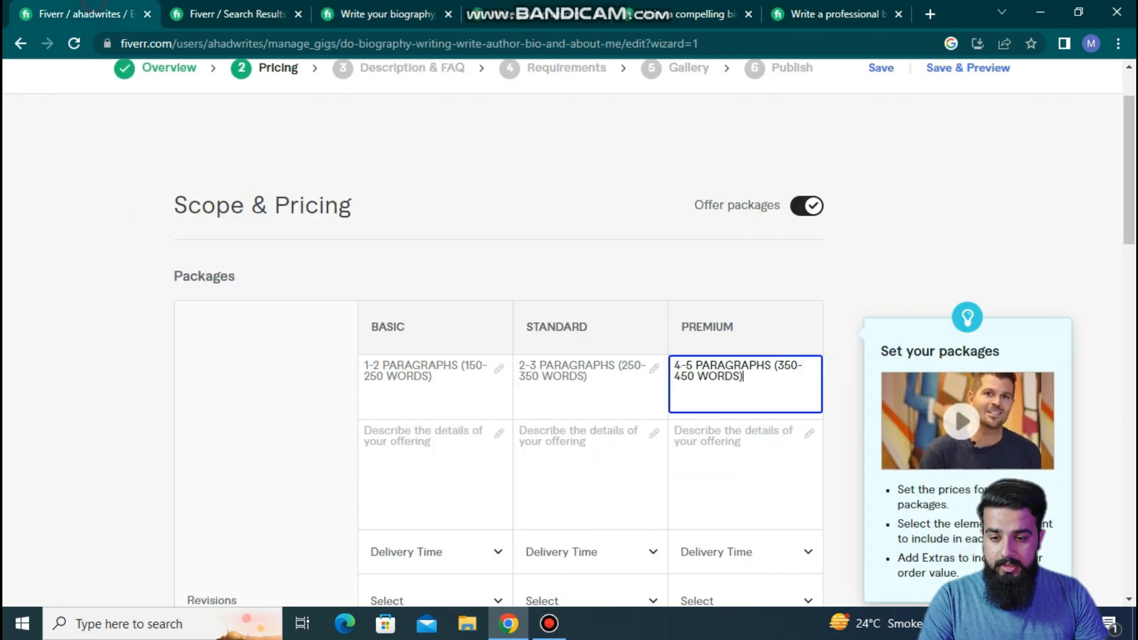
left_click(410, 441)
key("ctrl+v")
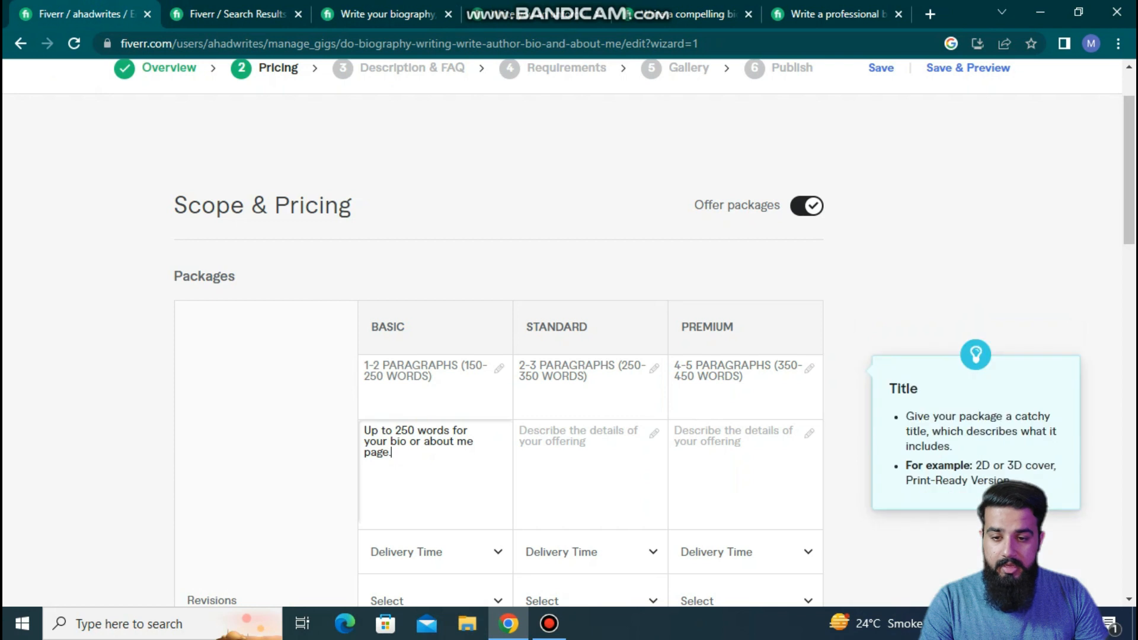
double_click(379, 376)
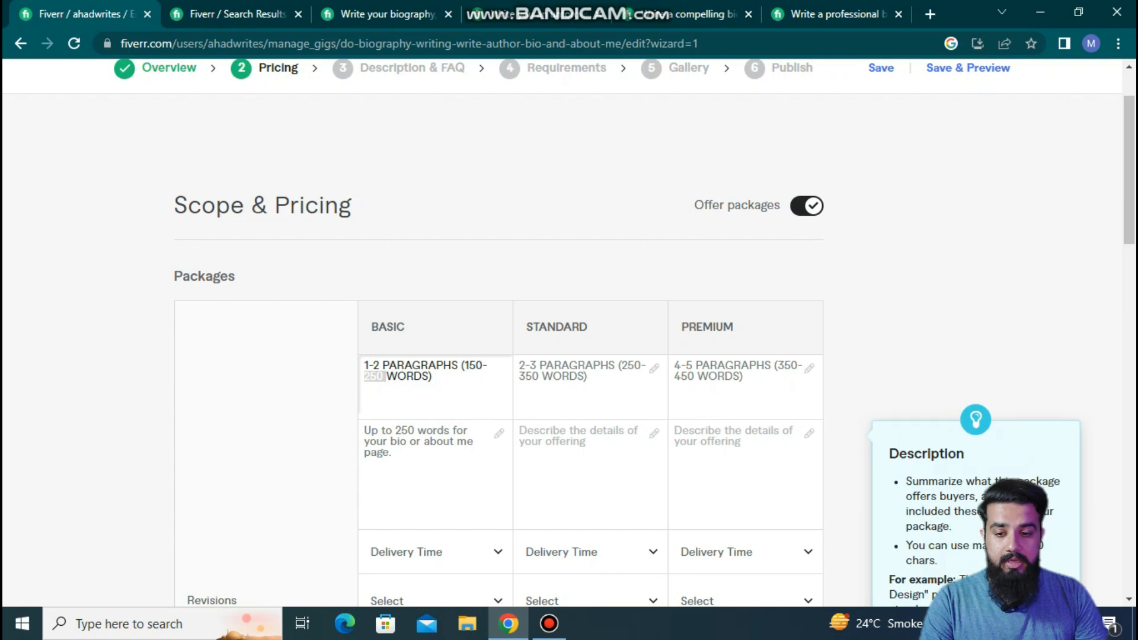
- Copy the competitor's Standard description into the Standard package and change its title's 350 to 500
left_click(610, 459)
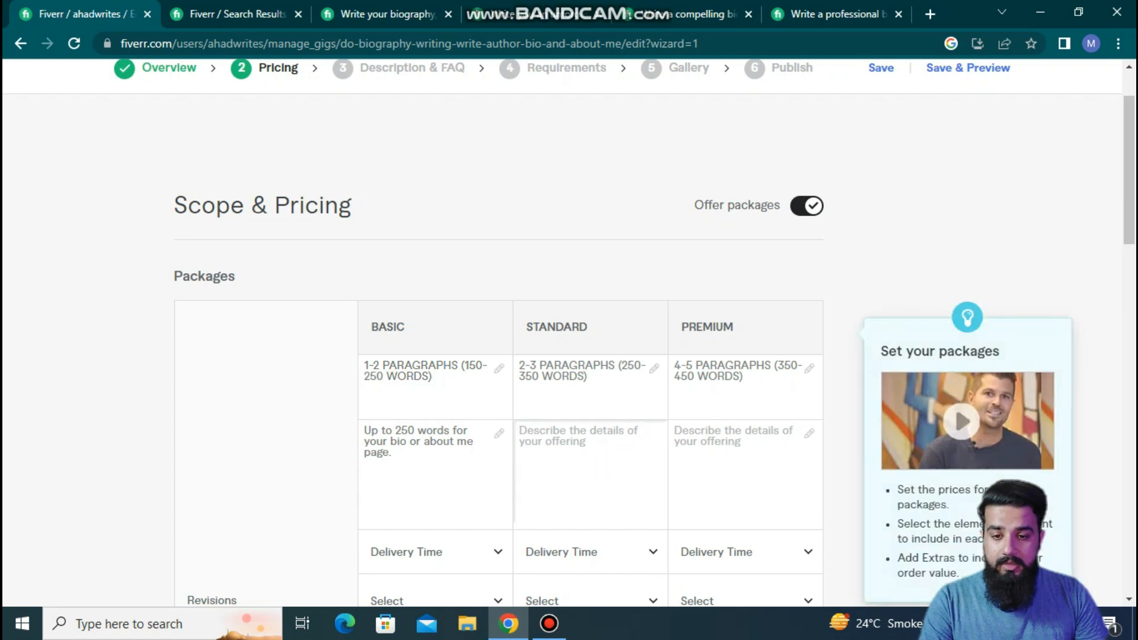
left_click(397, 4)
left_click(919, 135)
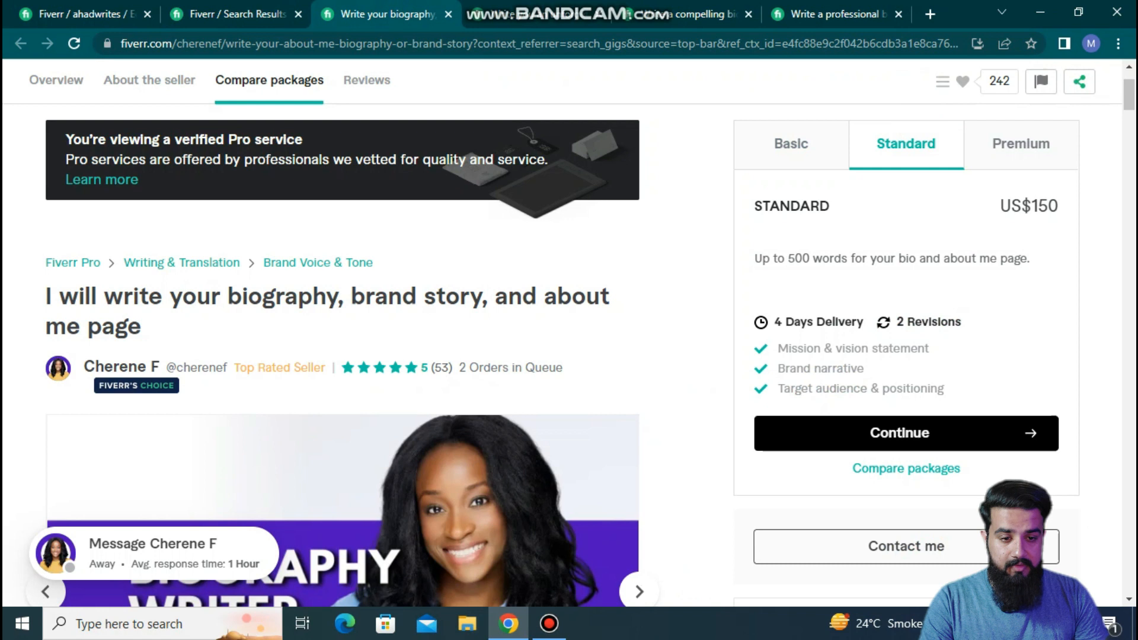
left_click_drag(1032, 259, 752, 259)
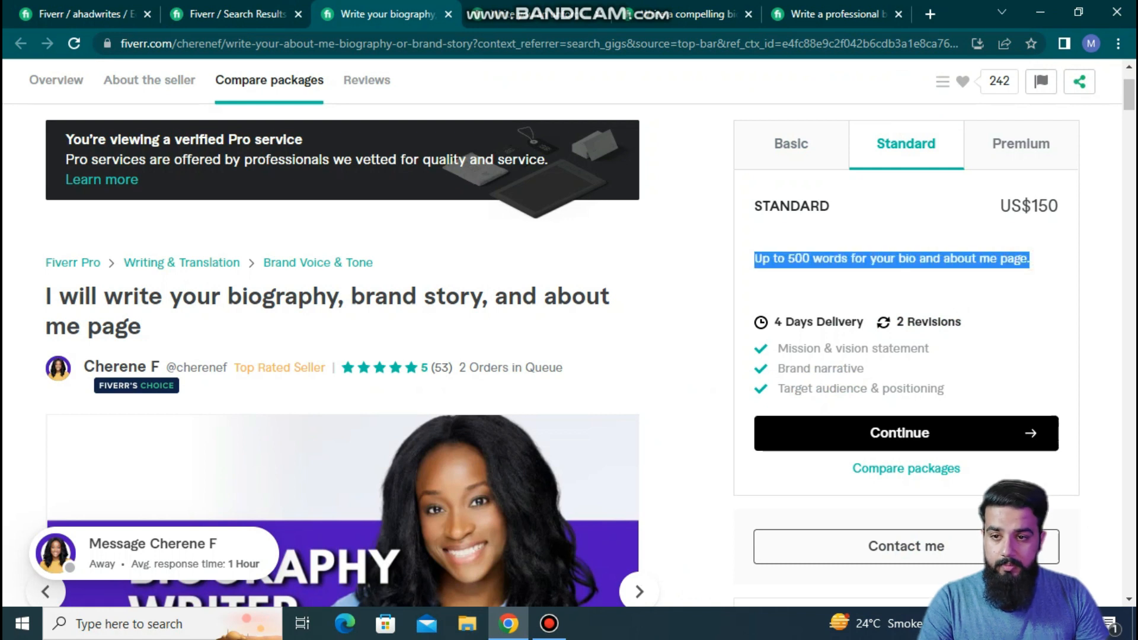
left_click(89, 13)
left_click(542, 441)
key("ctrl+v")
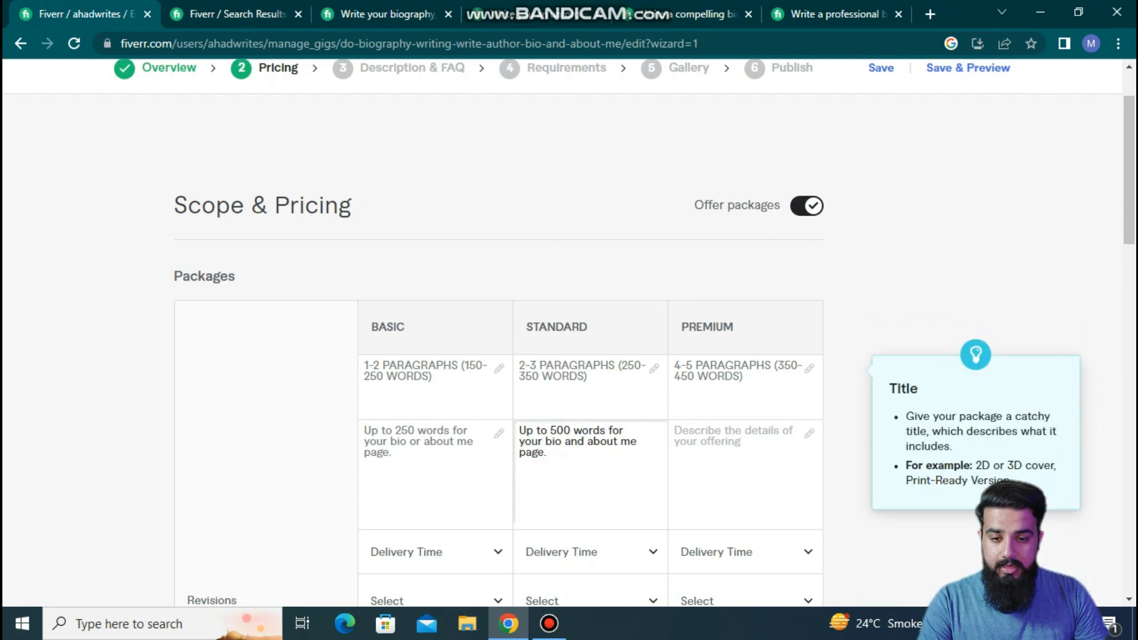
left_click_drag(540, 377, 519, 377)
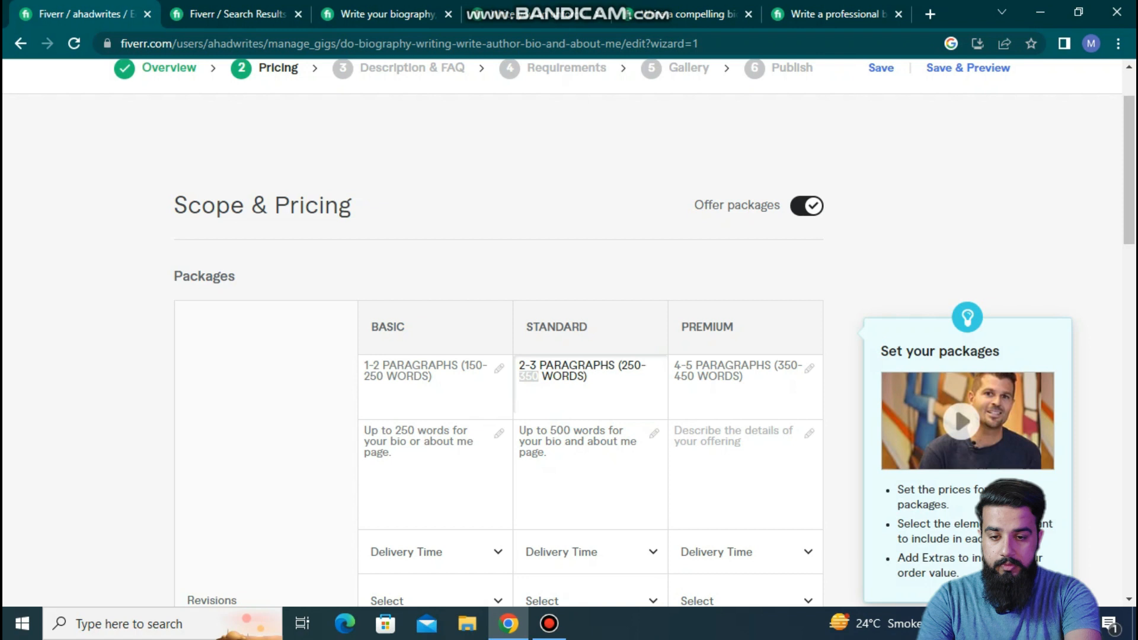
type("500")
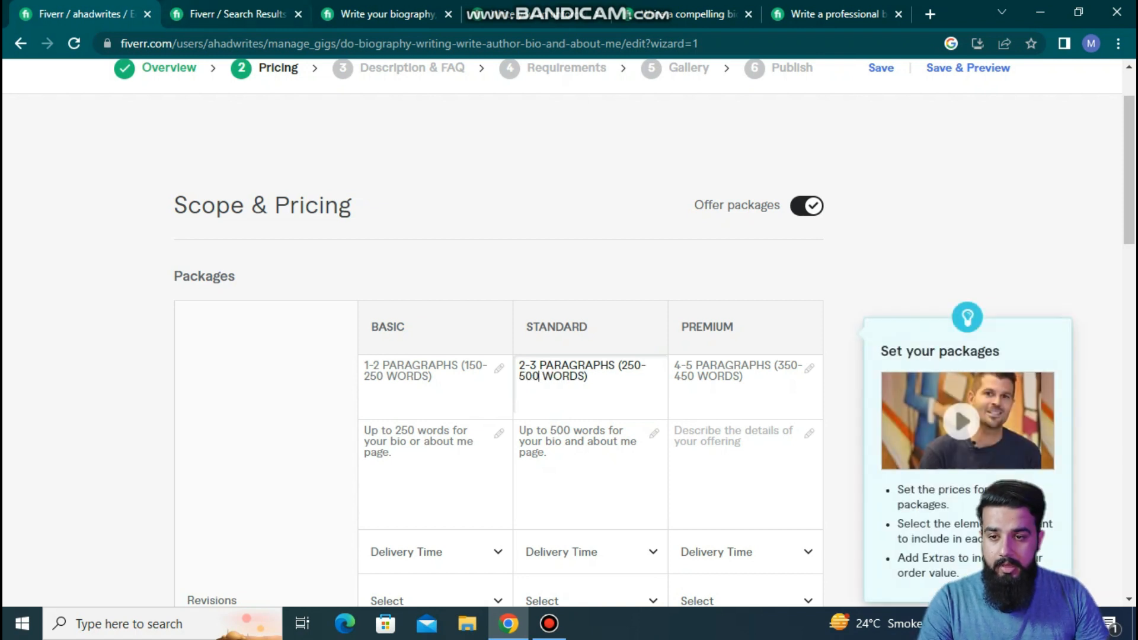
key("ctrl+Tab")
key("ctrl+Tab")
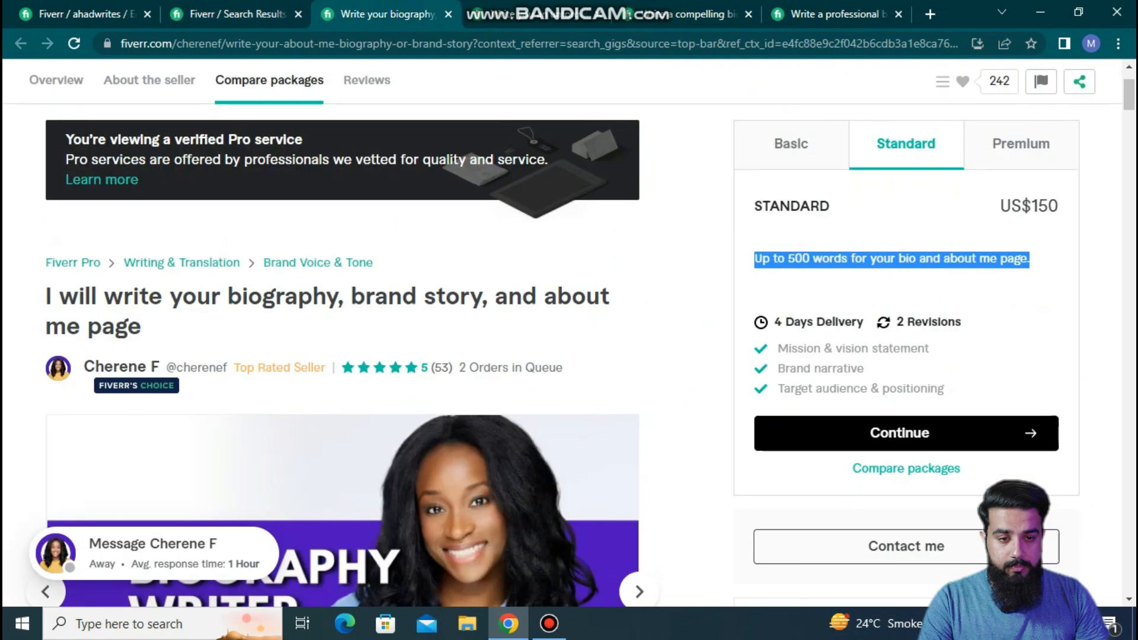
- Copy the competitor's Premium description into the Premium package description box
left_click(1010, 147)
left_click_drag(832, 280, 754, 257)
key("ctrl+c")
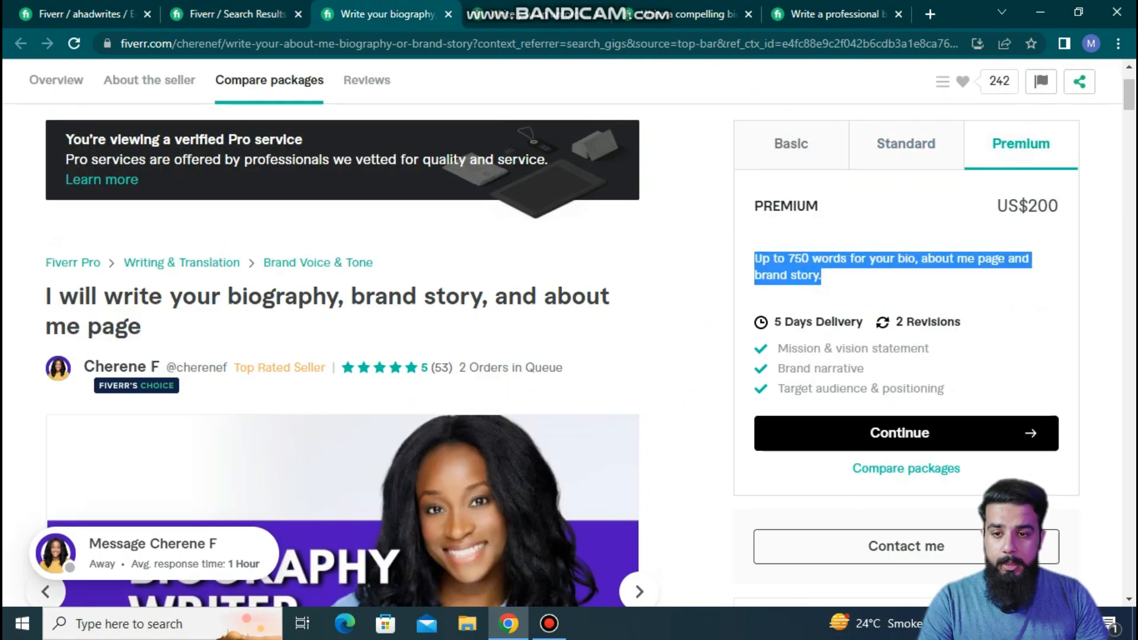
left_click(86, 13)
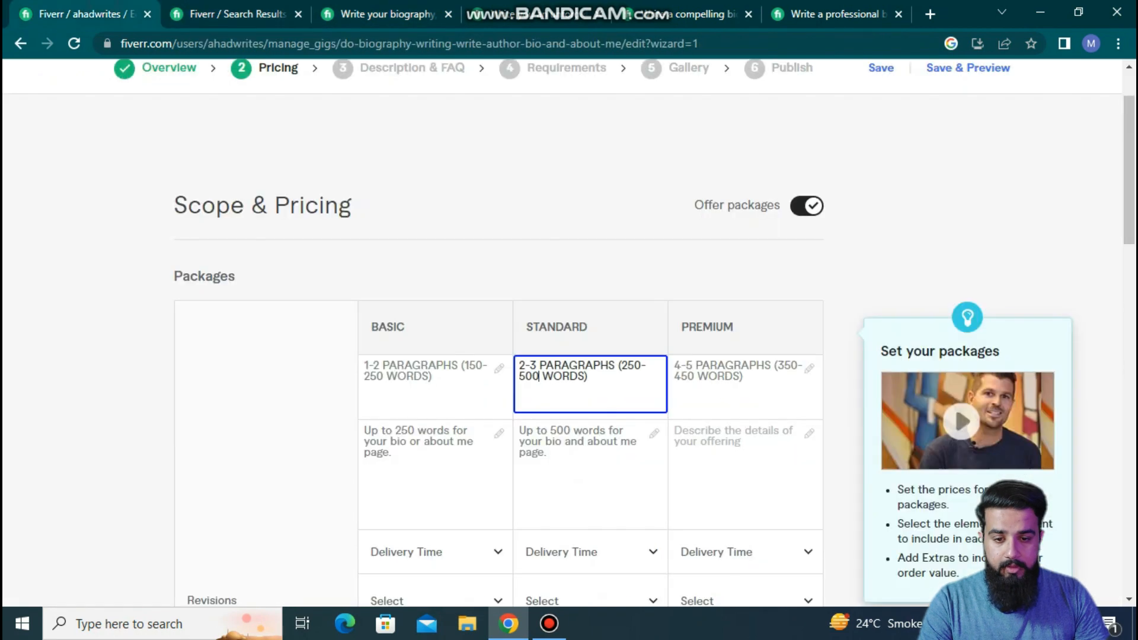
left_click(714, 449)
key("ctrl+v")
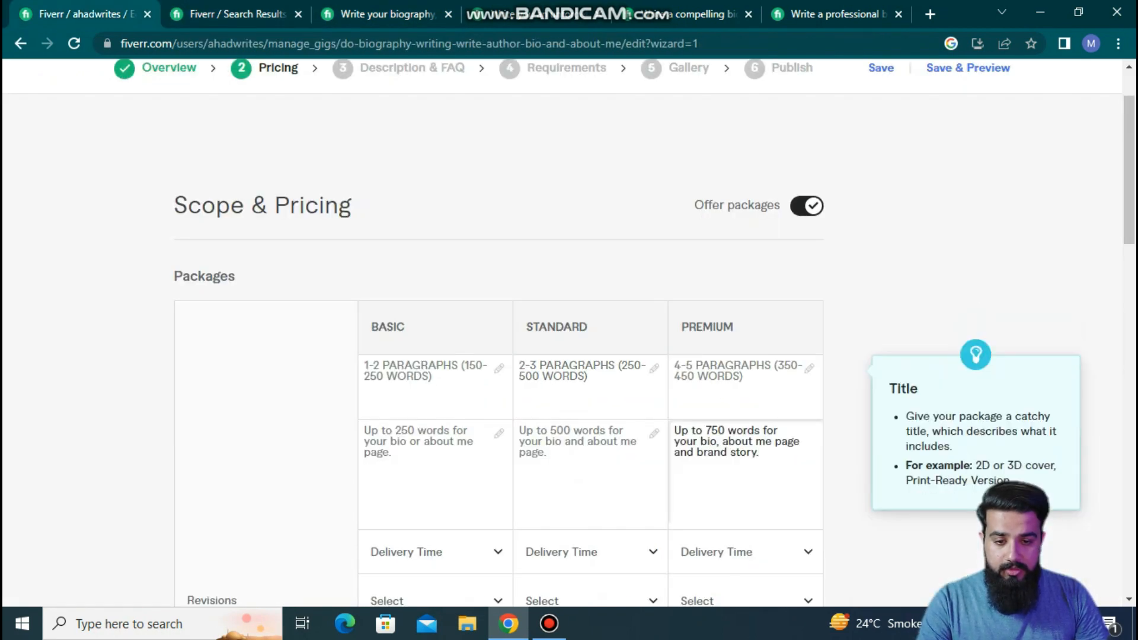
- Change the Premium title's word range to 500-750 words
double_click(787, 365)
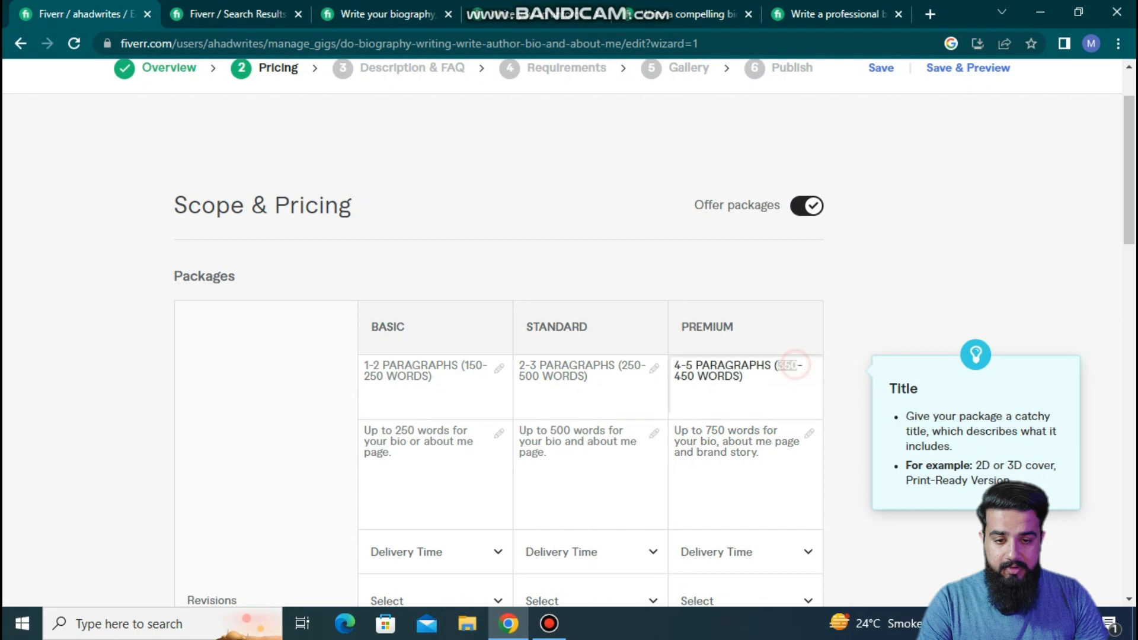
type("500")
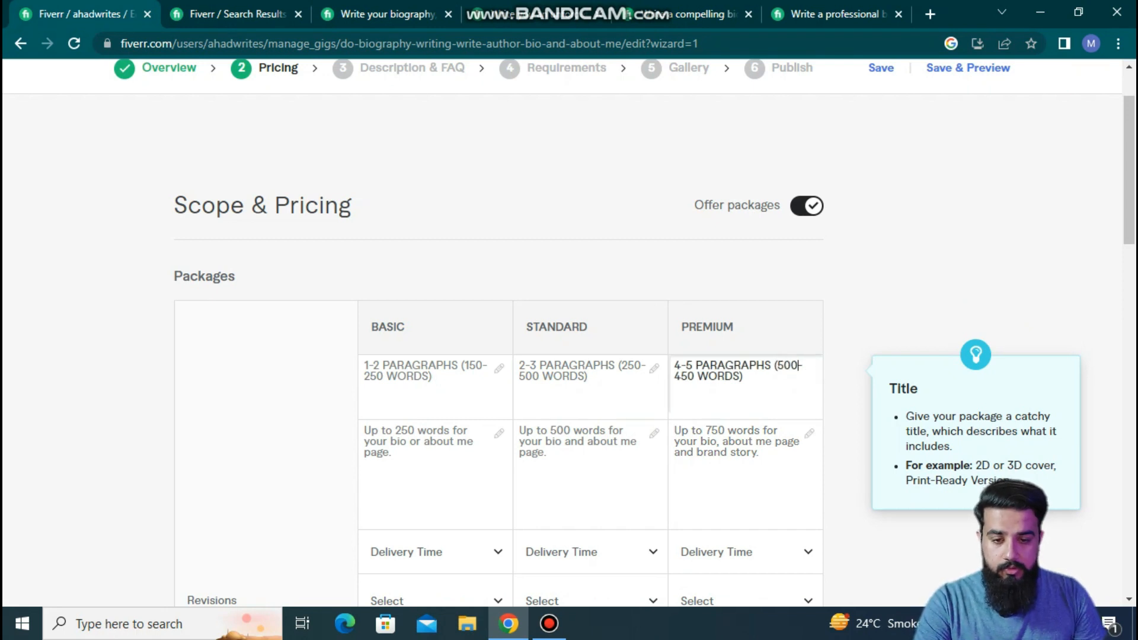
left_click(681, 377)
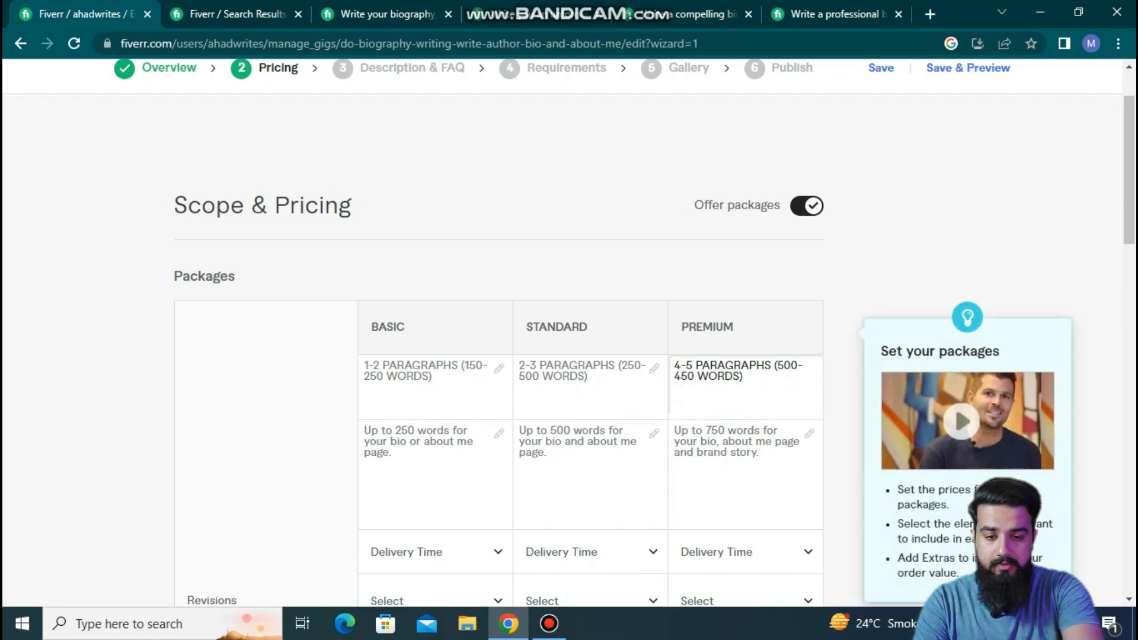
key("BackSpace")
type("7")
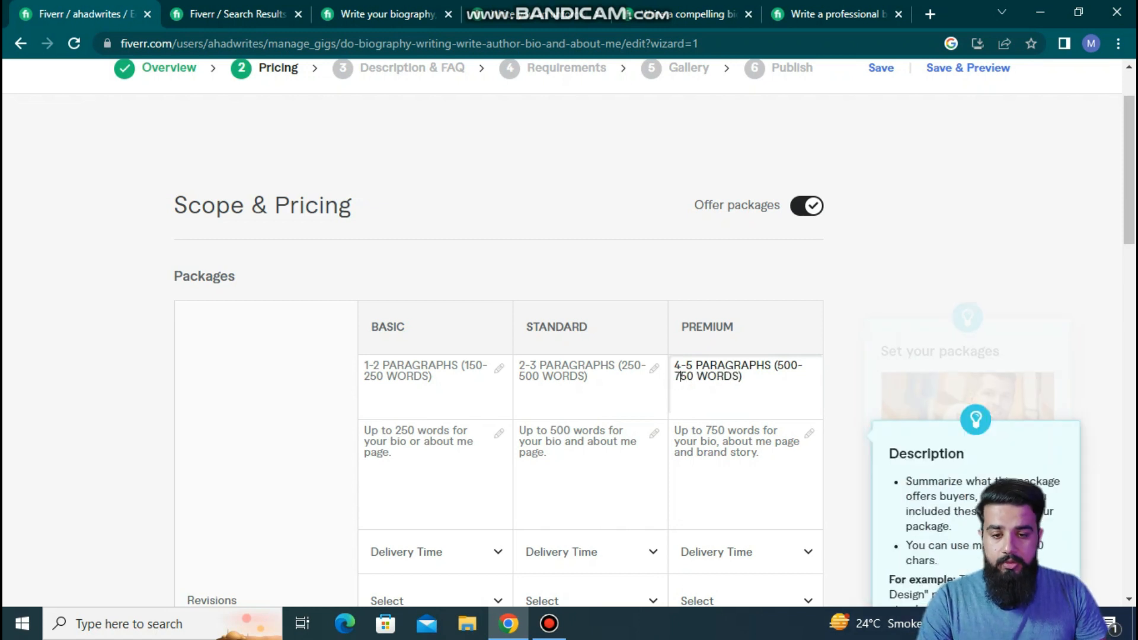
scroll(652, 332, "down", 3)
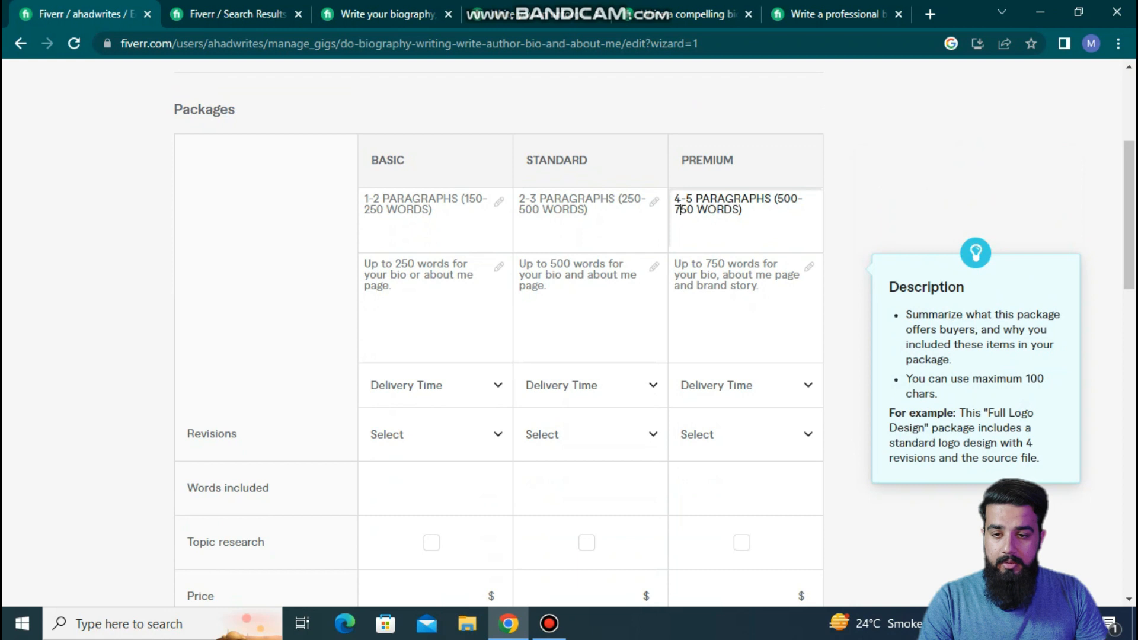
- Review the Basic and Standard package titles and the Basic description
left_click(397, 222)
left_click_drag(397, 224, 397, 200)
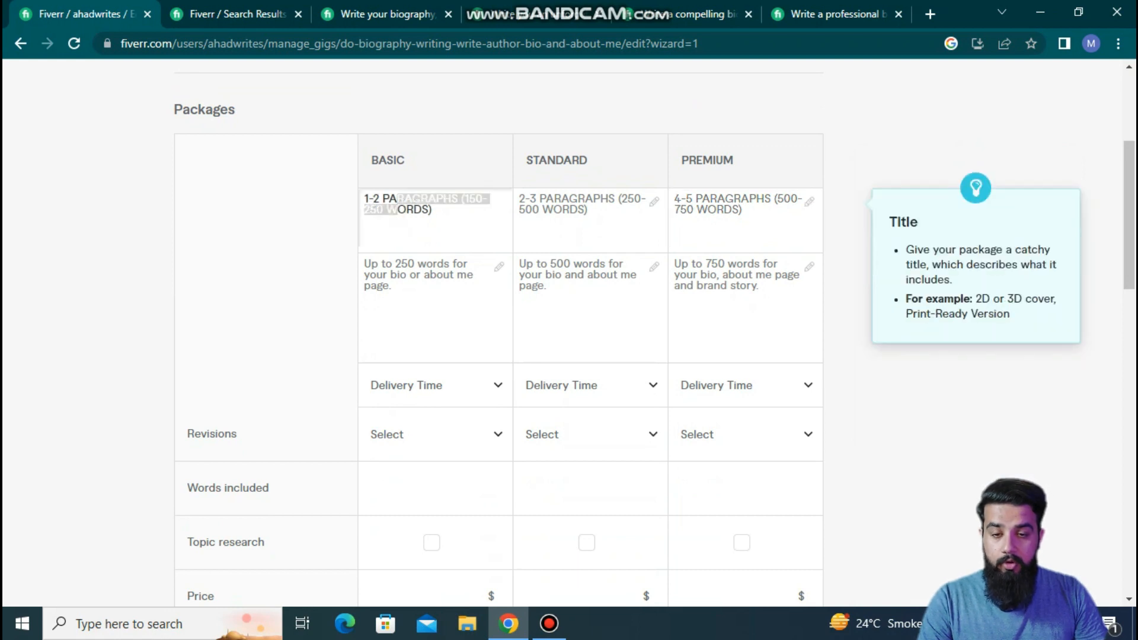
left_click(537, 225)
left_click(387, 307)
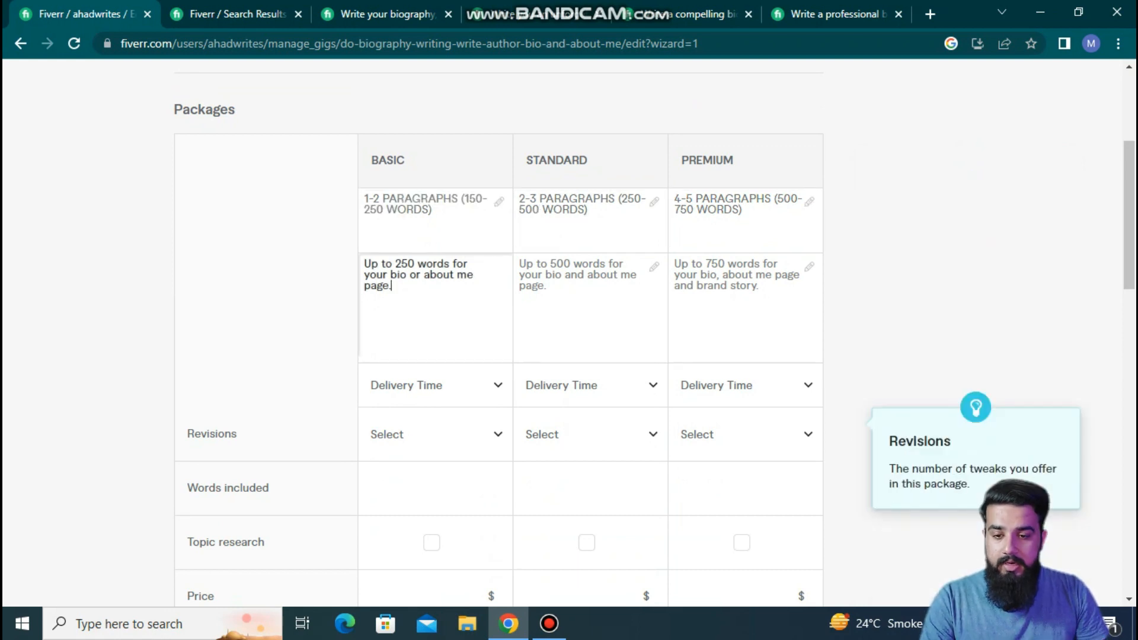
- Set delivery times to 2 days Basic, 4 days Standard and 7 days Premium
left_click(497, 385)
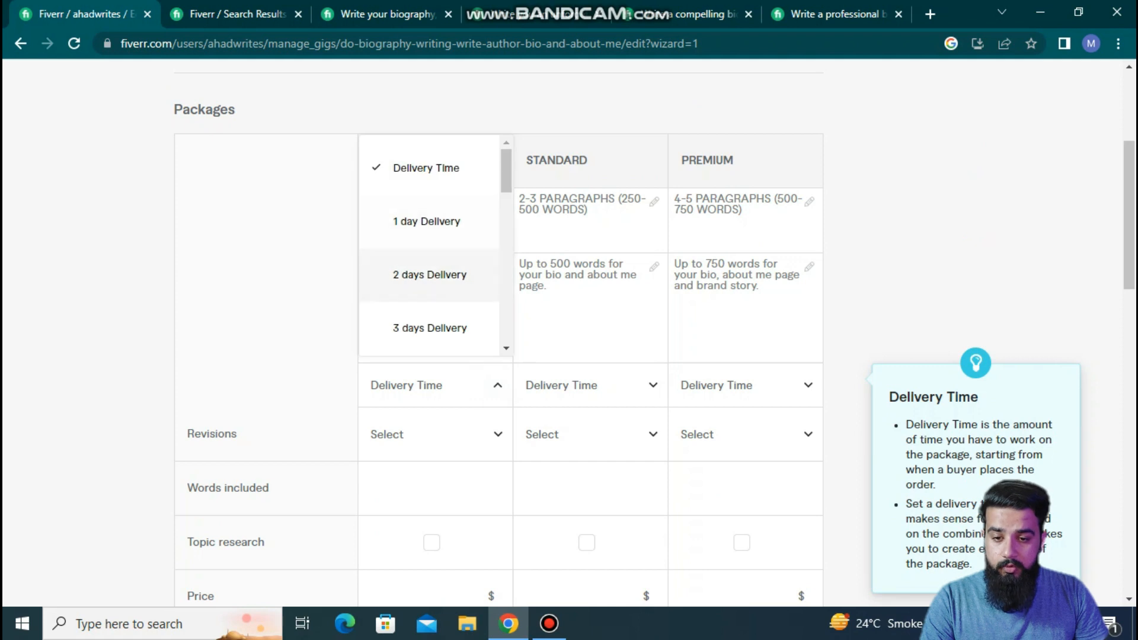
left_click(440, 270)
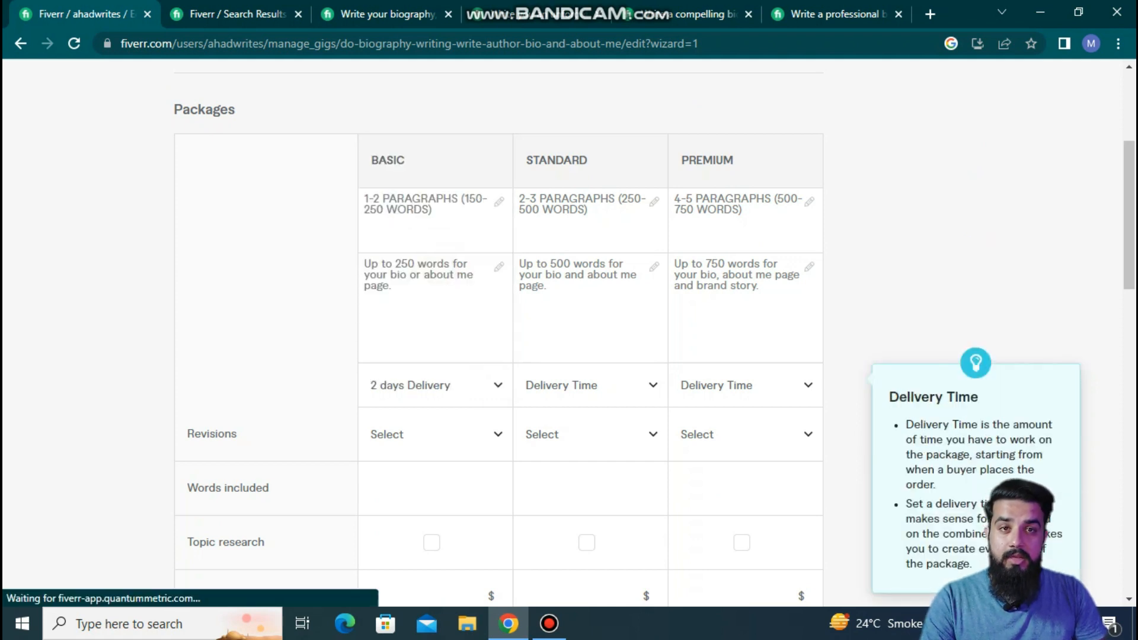
left_click(611, 389)
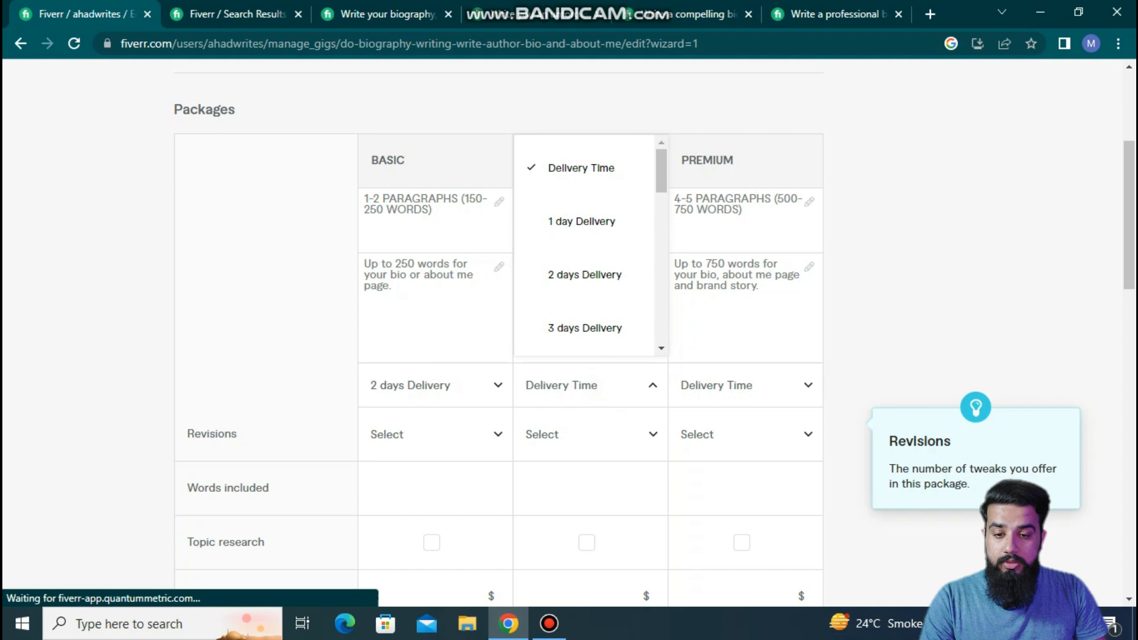
scroll(584, 249, "down", 3)
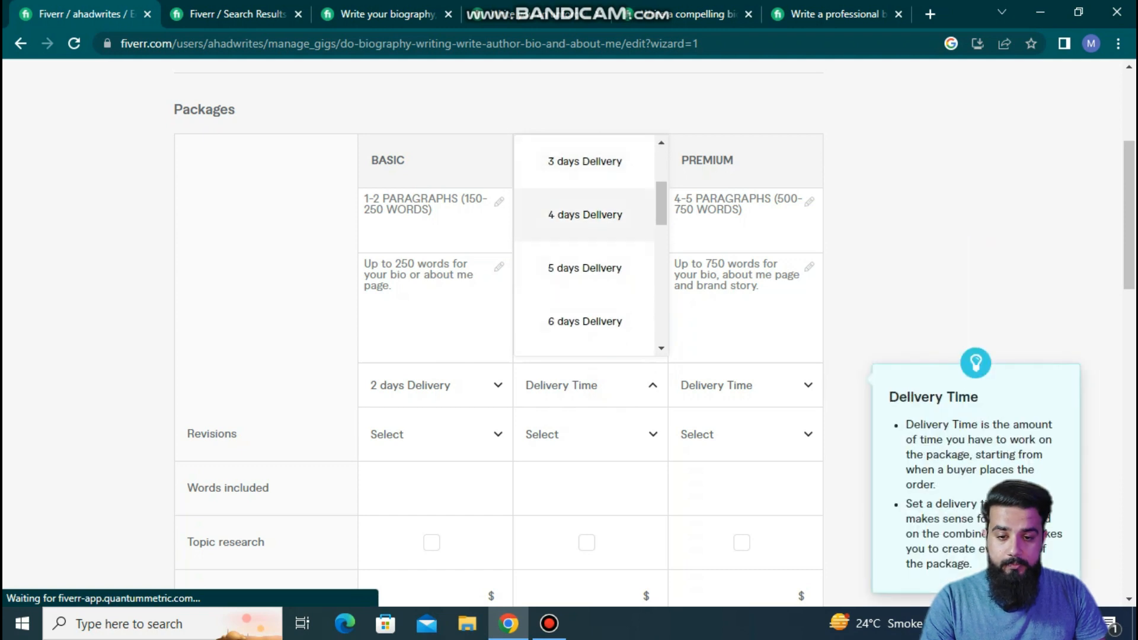
left_click(584, 213)
left_click(791, 388)
scroll(741, 291, "down", 4)
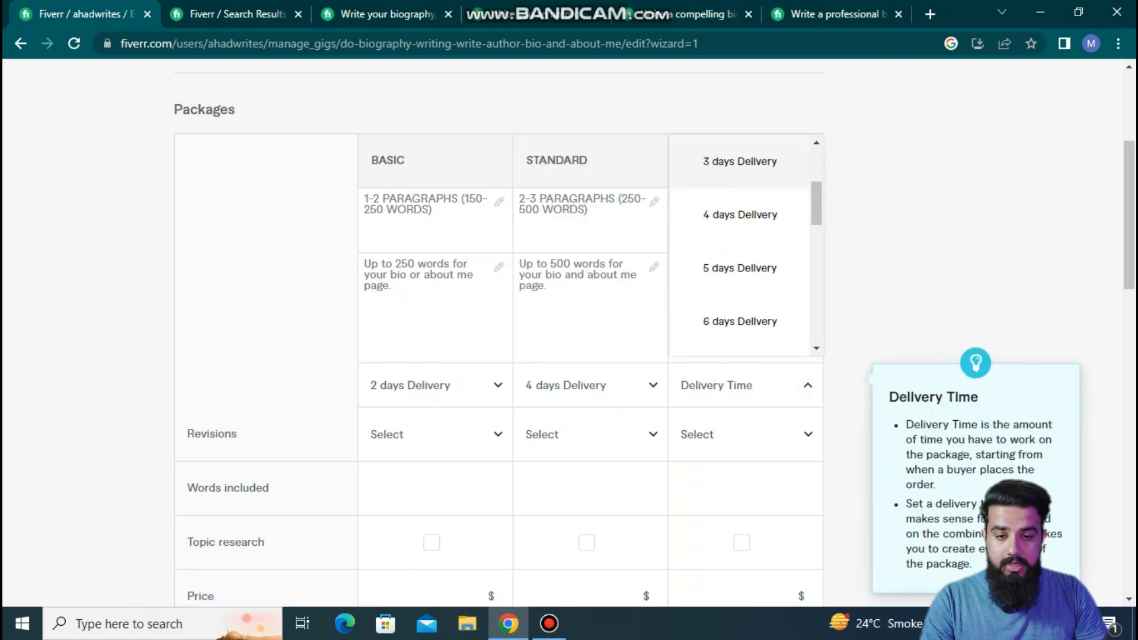
left_click(740, 291)
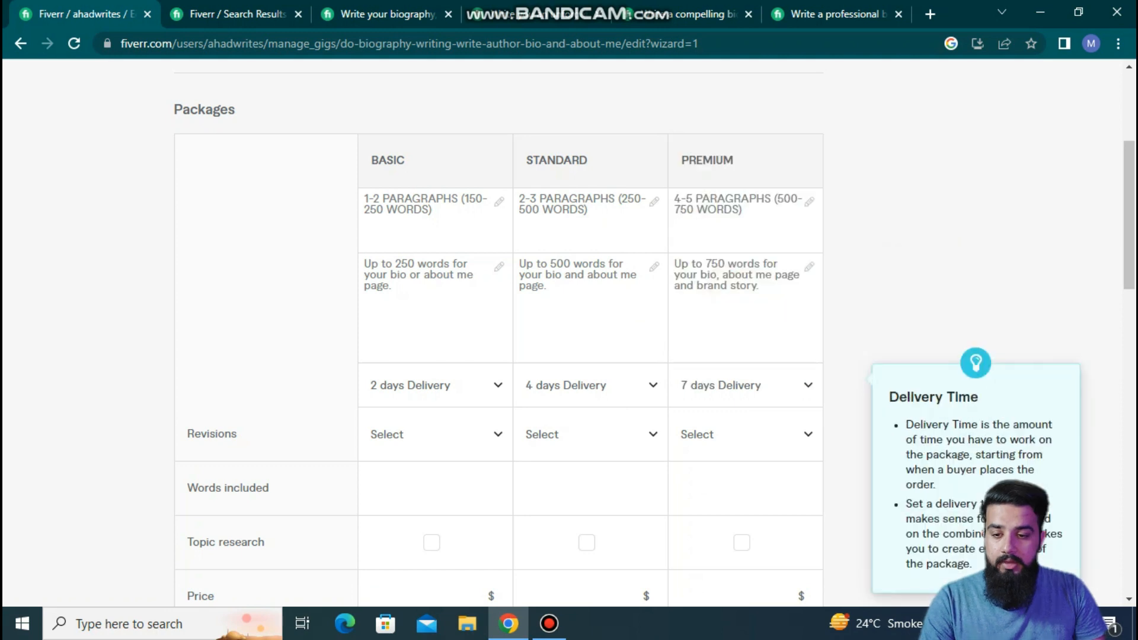
- Open the Basic Revisions dropdown, then switch to the 'compelling bio' competitor gig
scroll(741, 433, "down", 2)
scroll(482, 321, "down", 2)
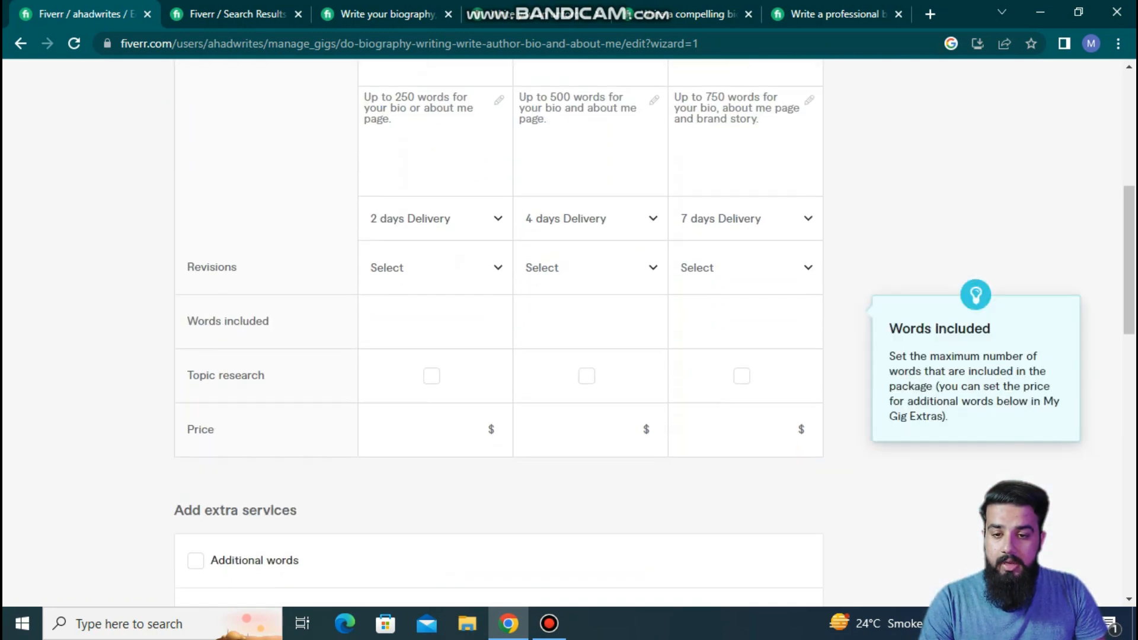
left_click(482, 269)
scroll(430, 409, "down", 3)
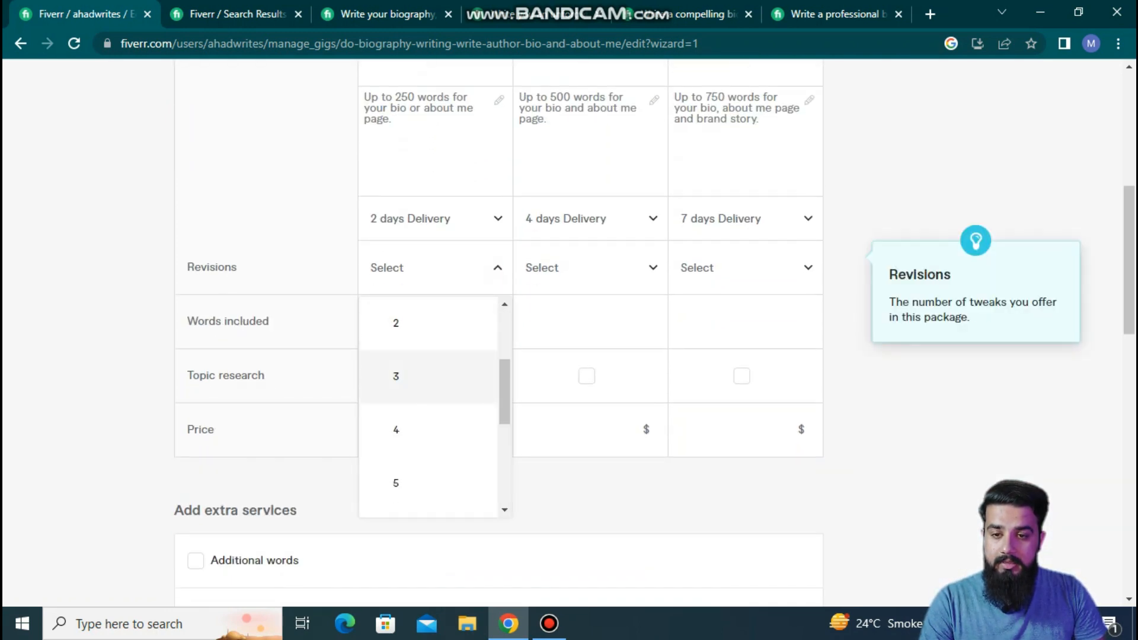
scroll(430, 408, "up", 3)
left_click(677, 6)
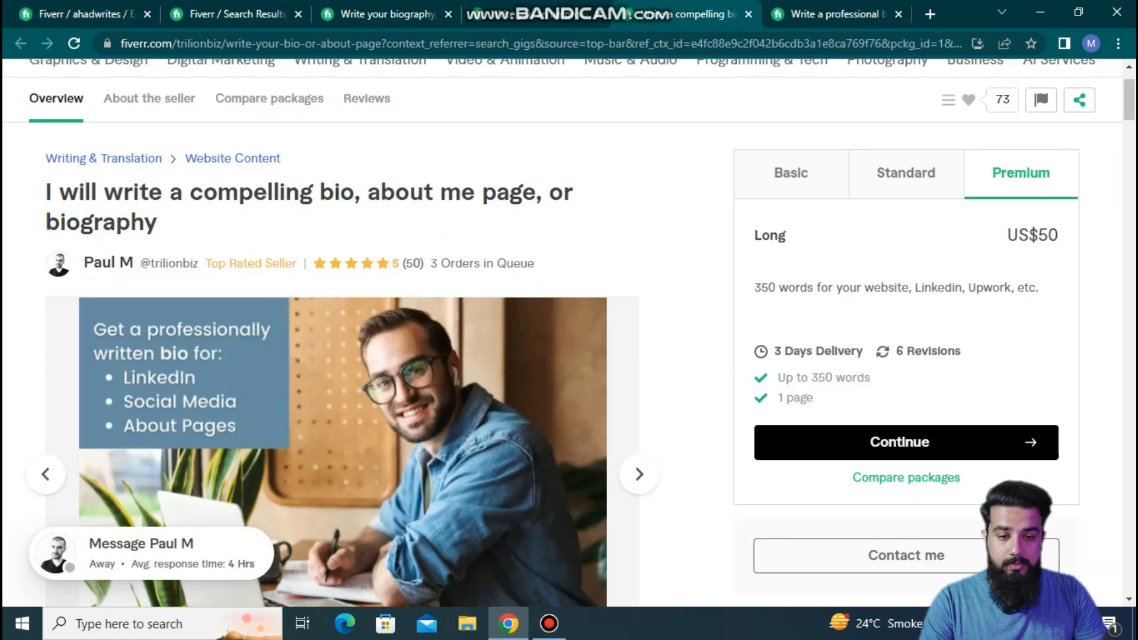
- Compare Basic and Standard revision offers across three competitor bio gigs, then return to your pricing table
left_click(909, 172)
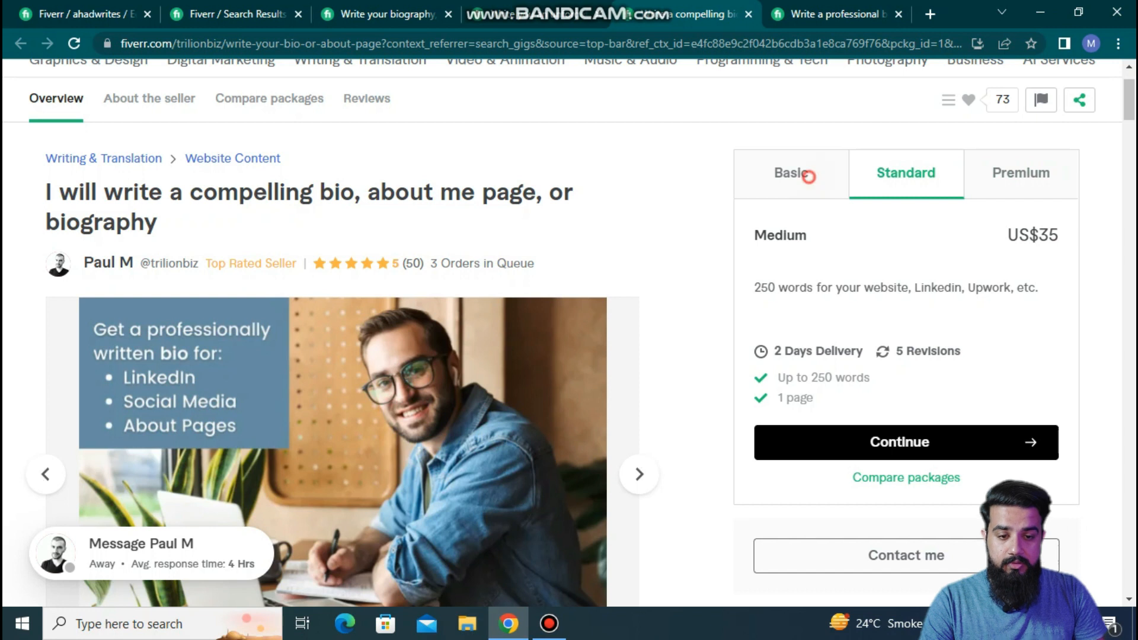
left_click(807, 172)
left_click(811, 7)
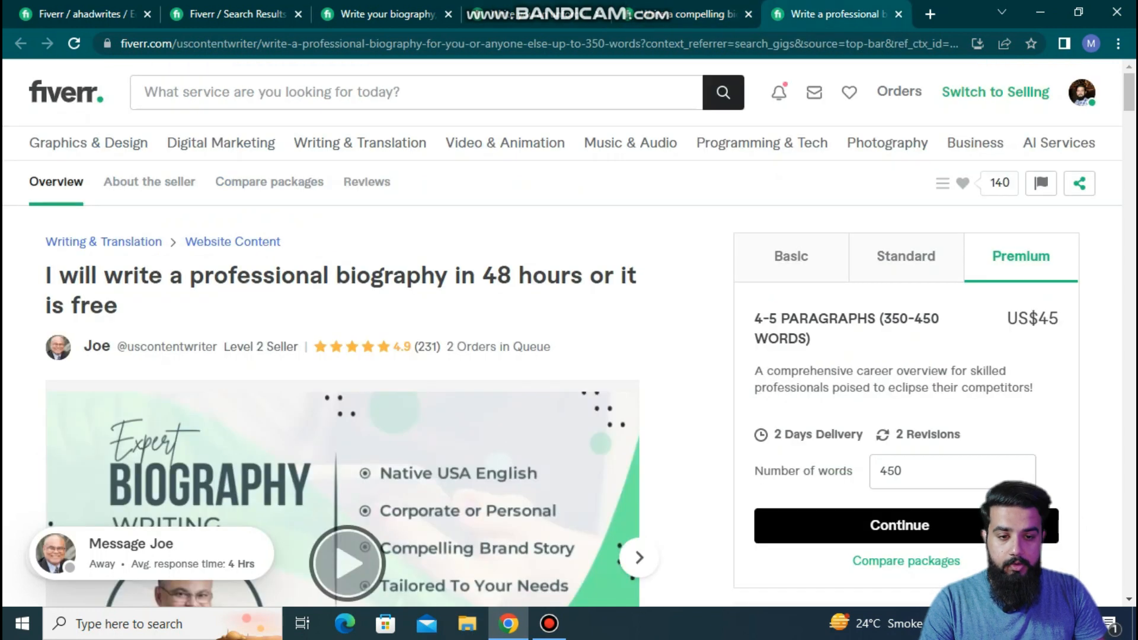
left_click(930, 263)
left_click(803, 265)
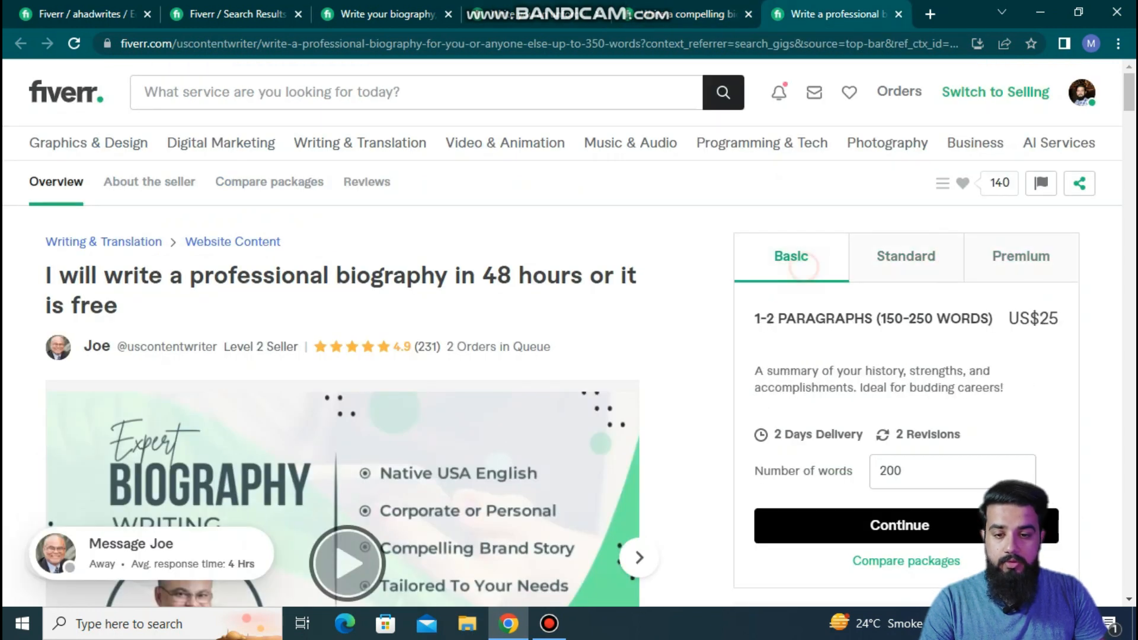
left_click(510, 11)
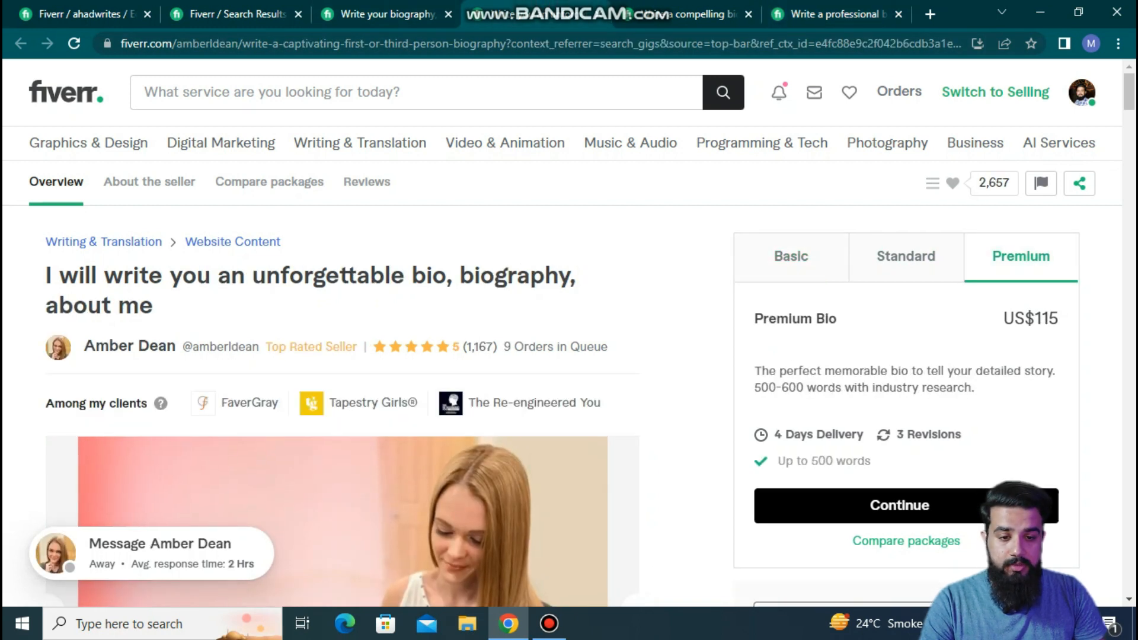
left_click(919, 253)
left_click(779, 267)
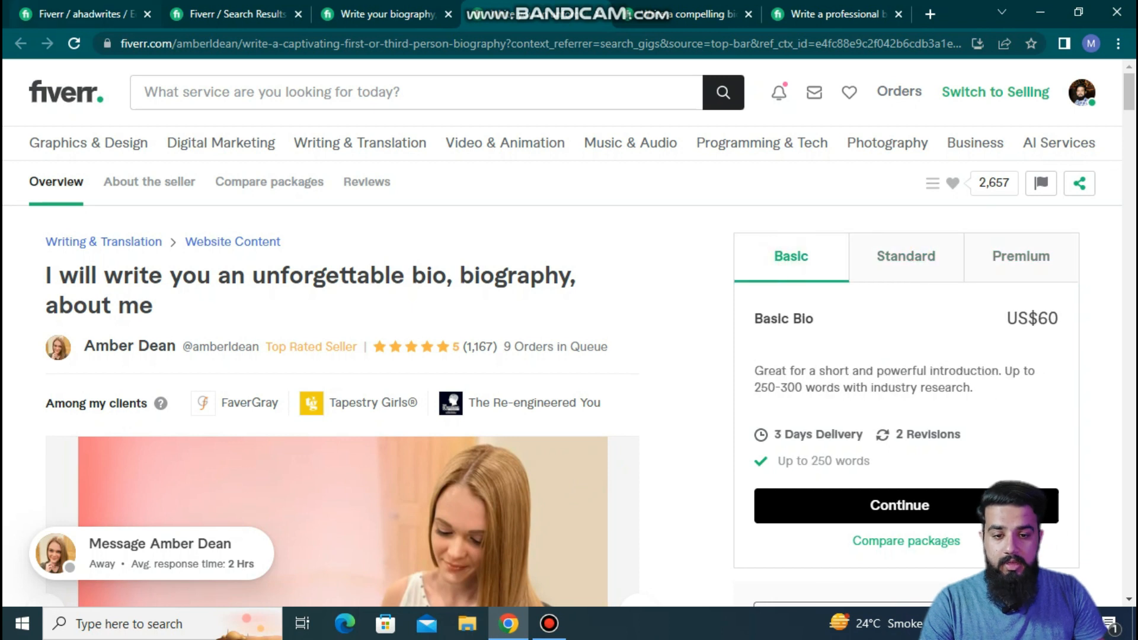
left_click(76, 13)
scroll(396, 434, "down", 3)
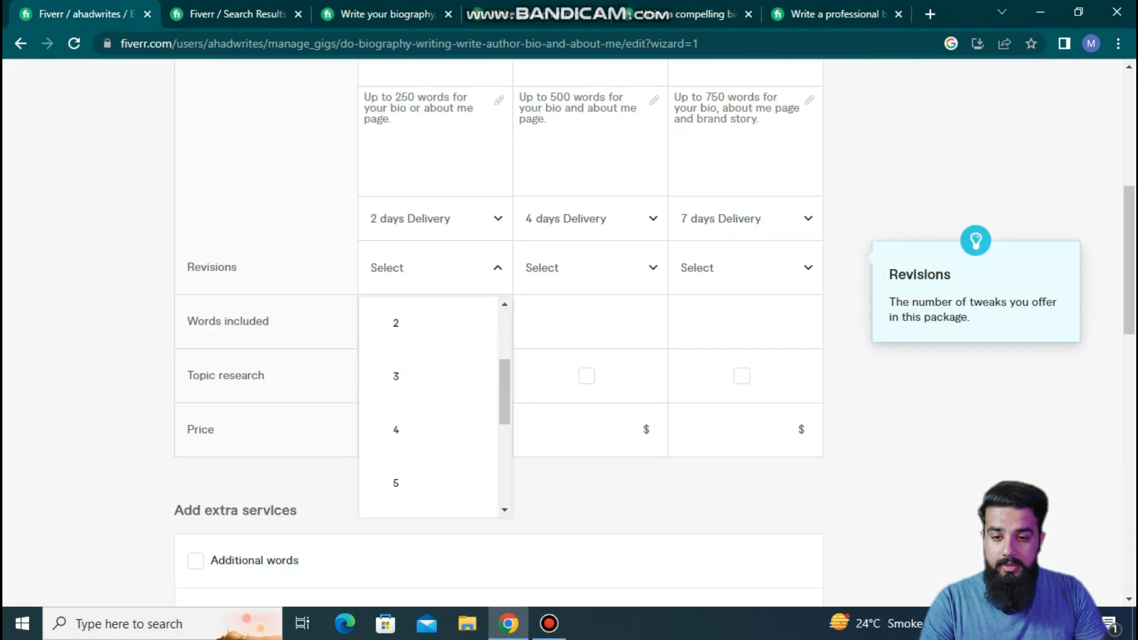
- Set revisions to 3 for Basic, 3 for Standard and 5 for Premium
left_click(396, 370)
left_click(584, 279)
scroll(586, 376, "down", 3)
left_click(552, 379)
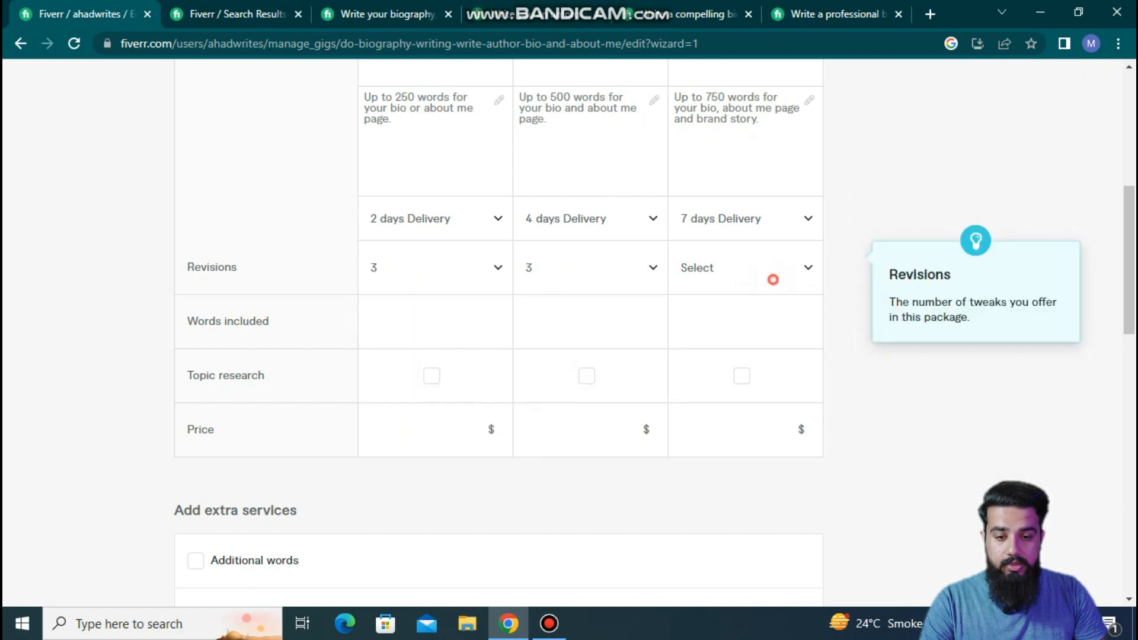
left_click(772, 276)
scroll(741, 386, "down", 3)
scroll(713, 401, "down", 2)
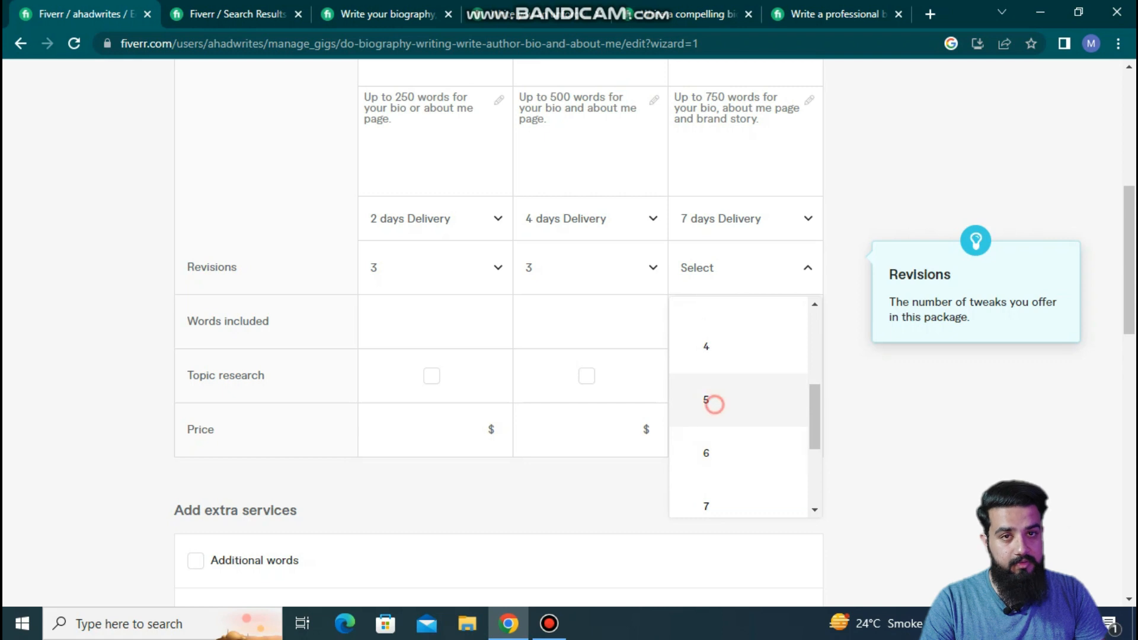
left_click(714, 400)
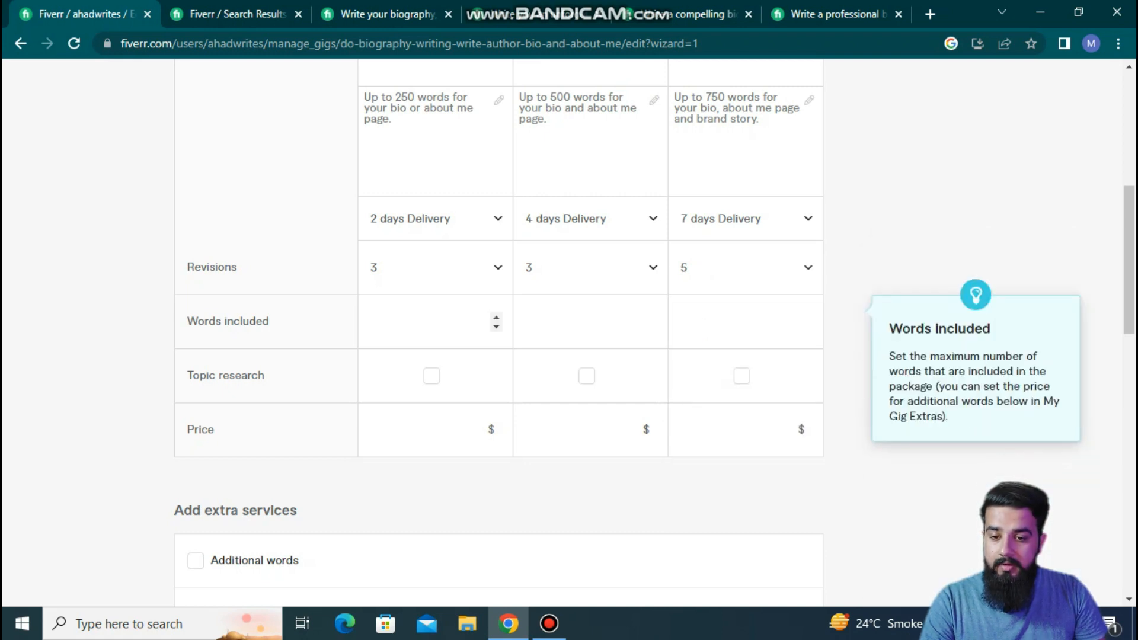
left_click(419, 325)
scroll(419, 325, "up", 1)
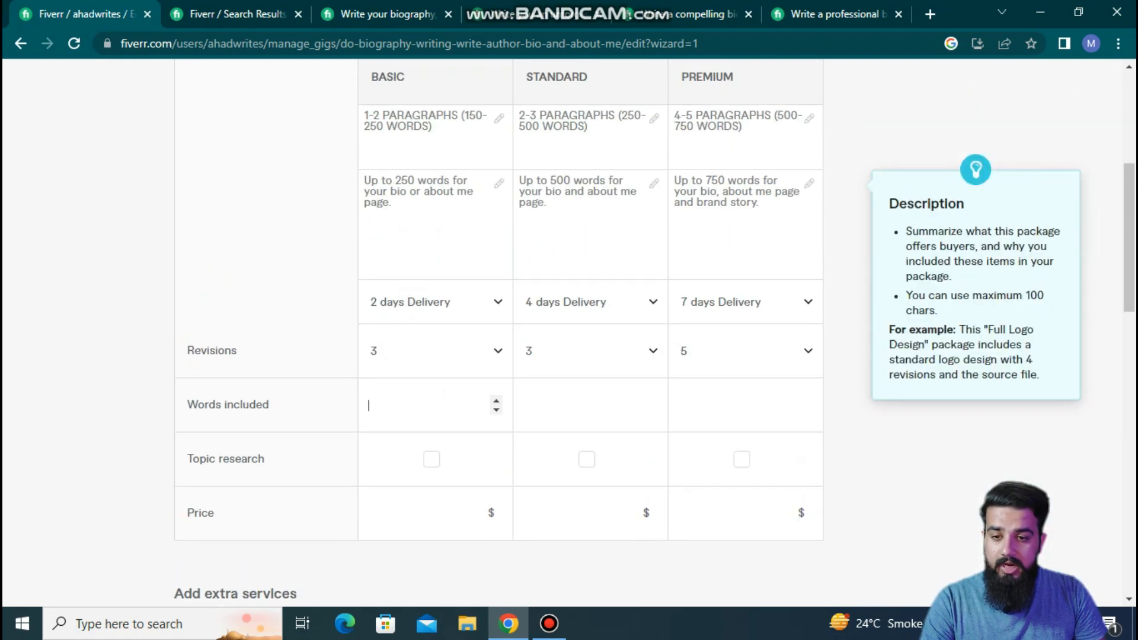
- Enter words included of 250, 500 and 750 for Basic, Standard and Premium
left_click(406, 181)
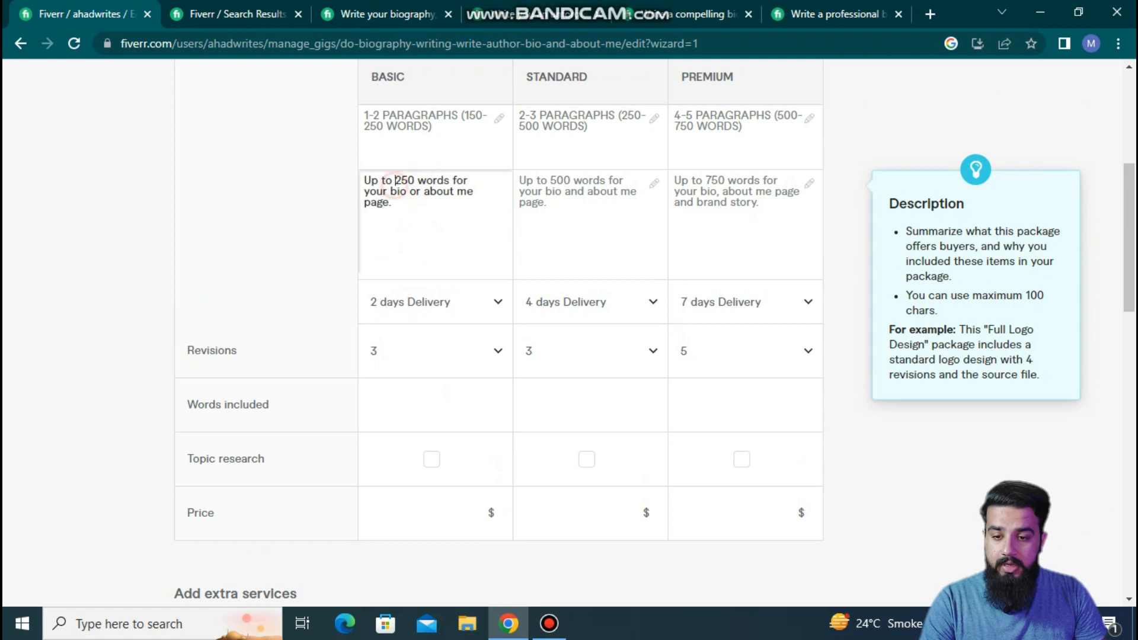
left_click(395, 411)
type("250")
left_click(571, 409)
type("500")
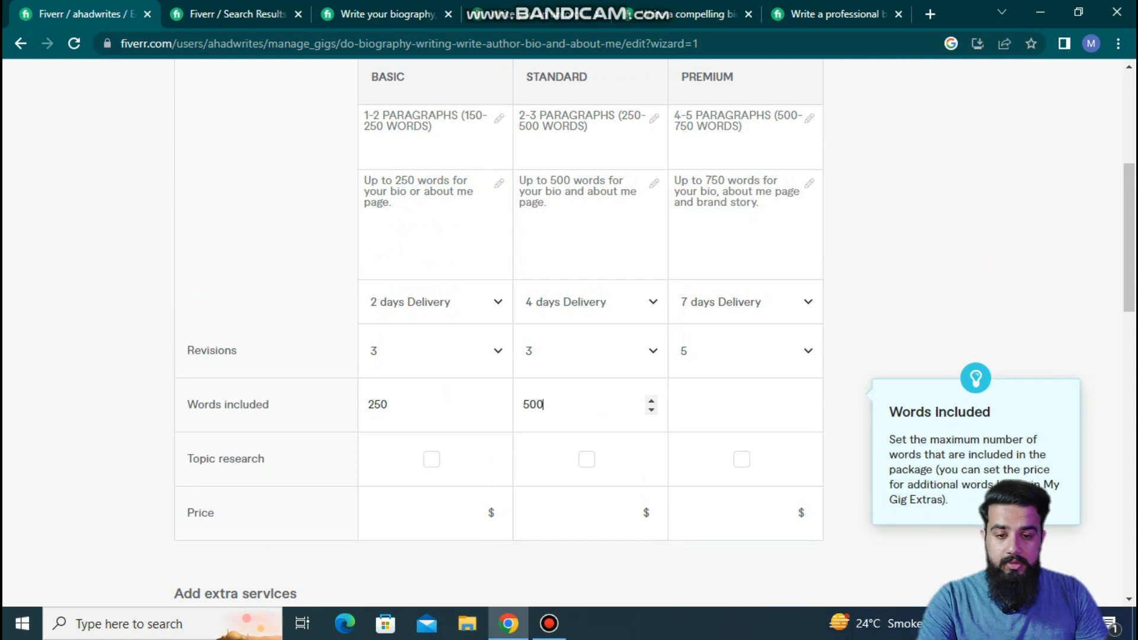
left_click(729, 399)
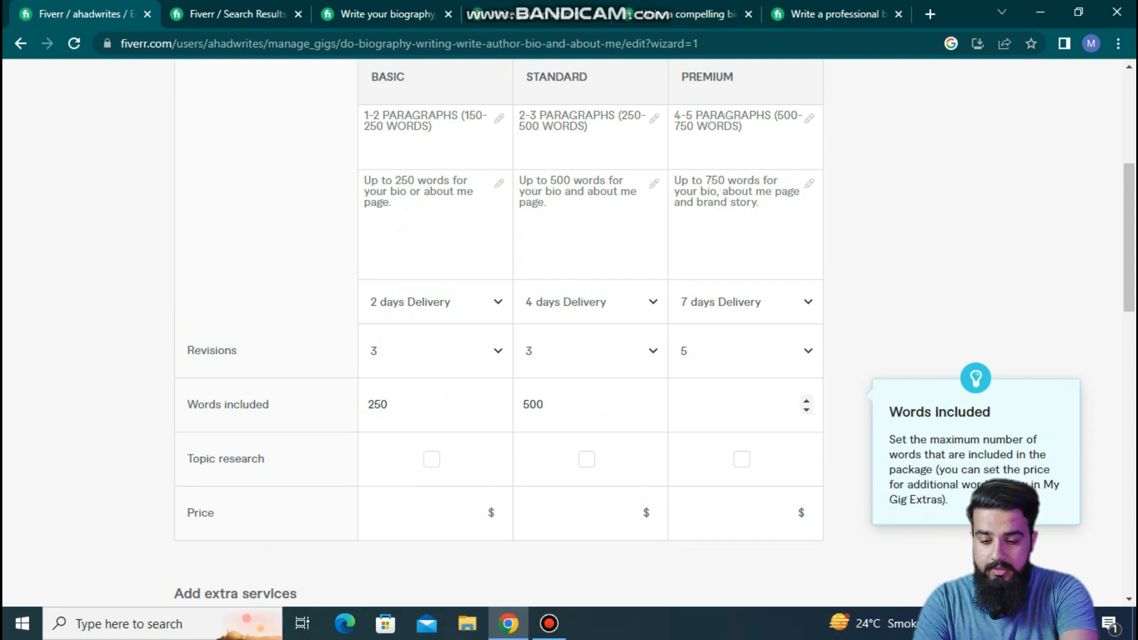
type("750")
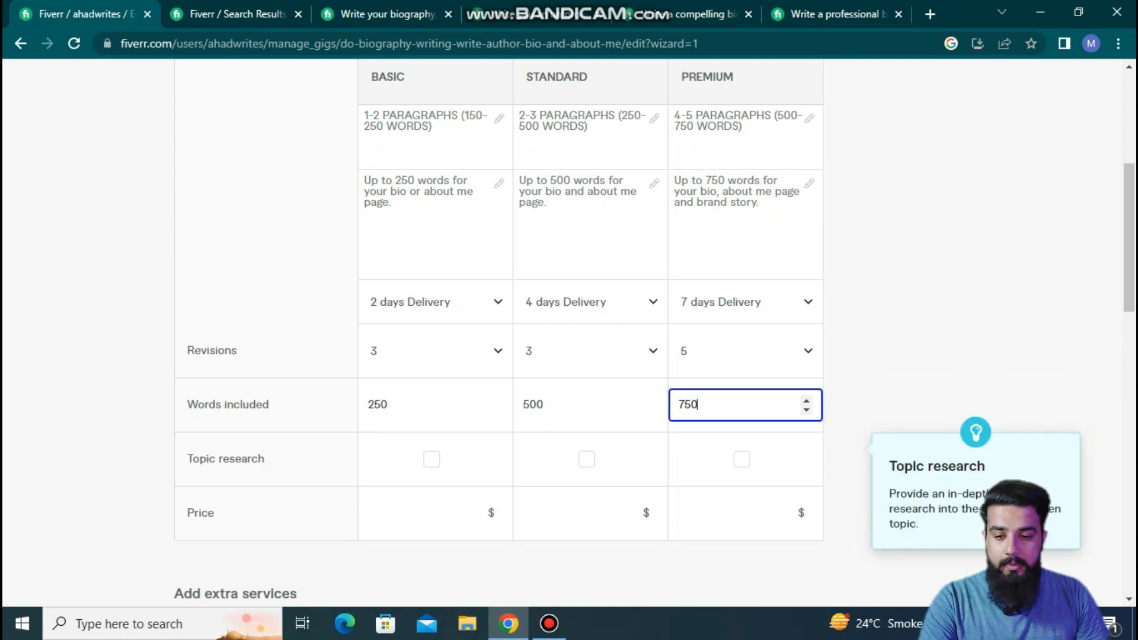
- Price the packages at $25, $35 and $50 and save the pricing step
left_click(434, 513)
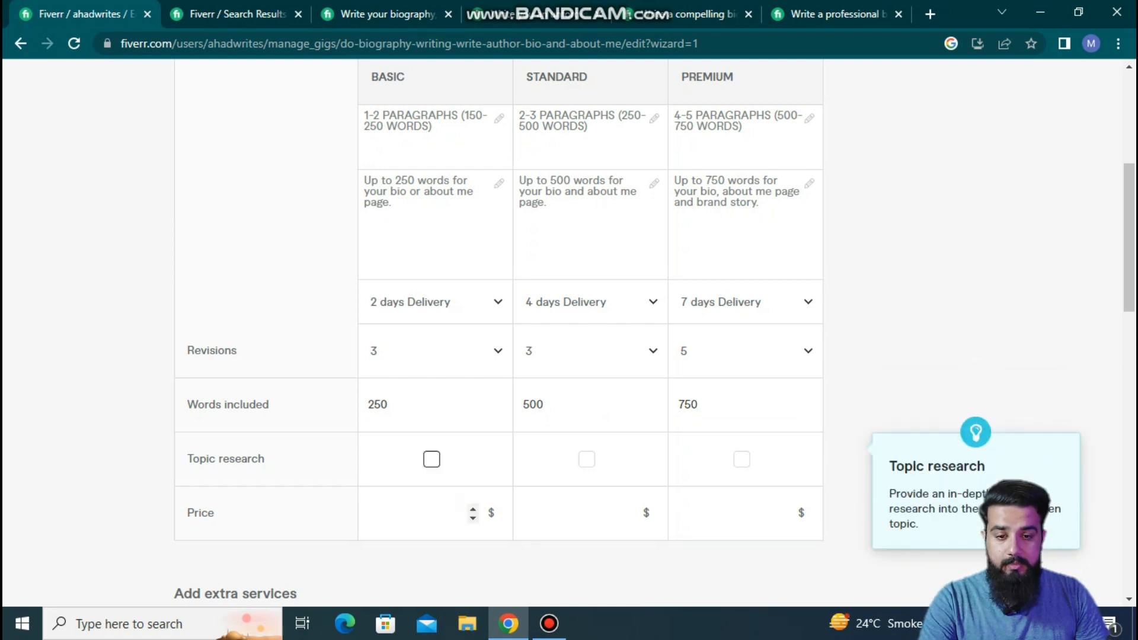
type("25")
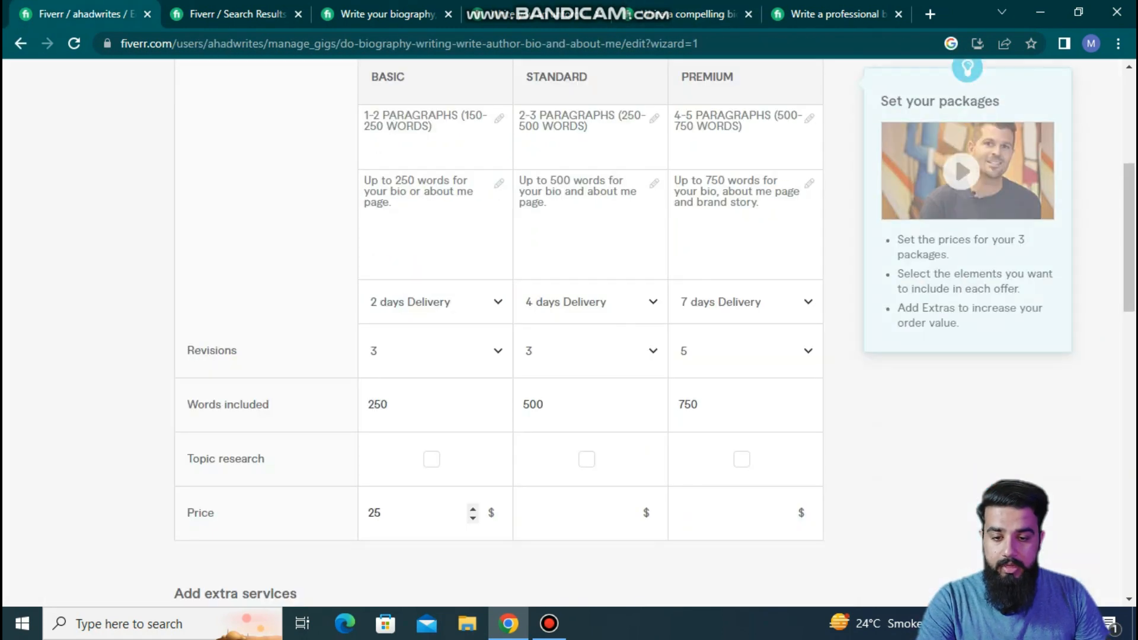
left_click(595, 510)
type("35")
left_click(683, 512)
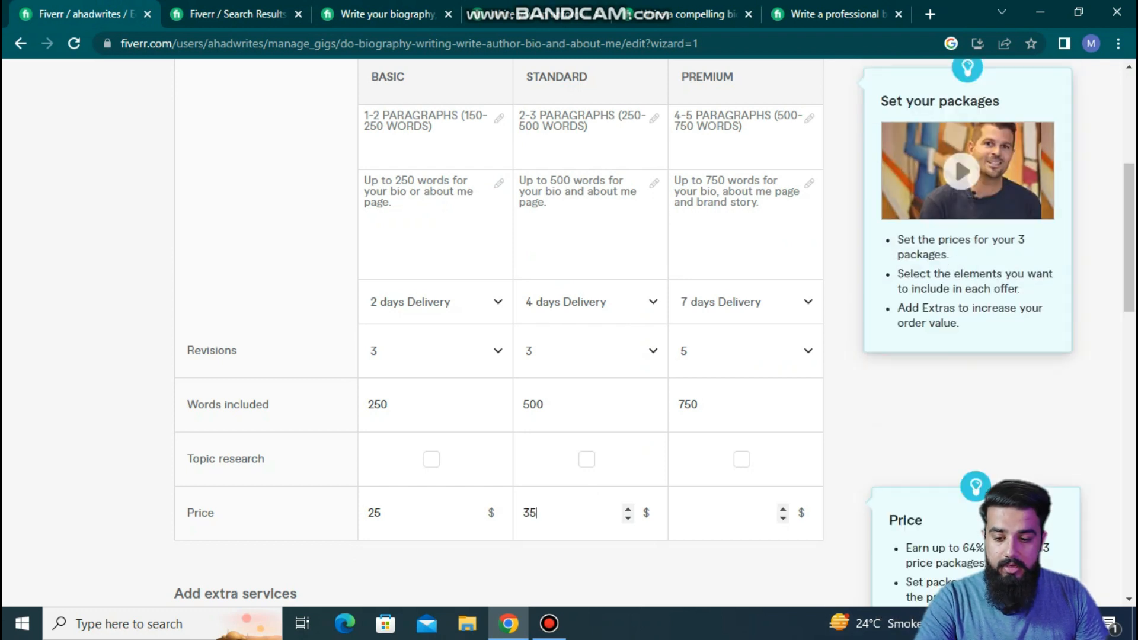
type("50")
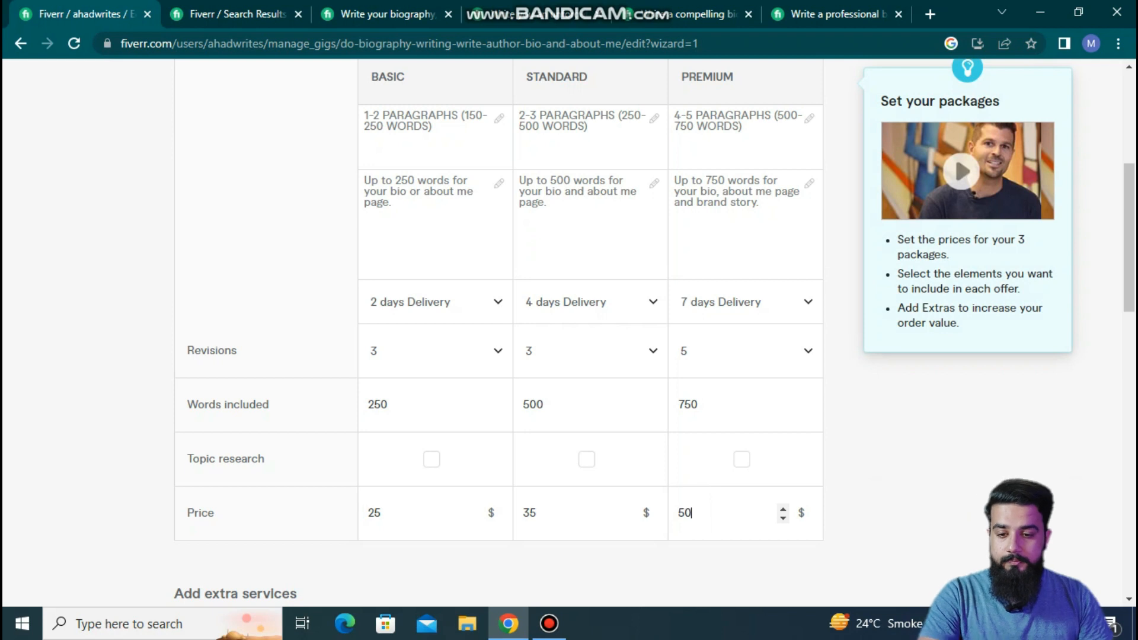
scroll(686, 512, "down", 4)
scroll(517, 309, "down", 3)
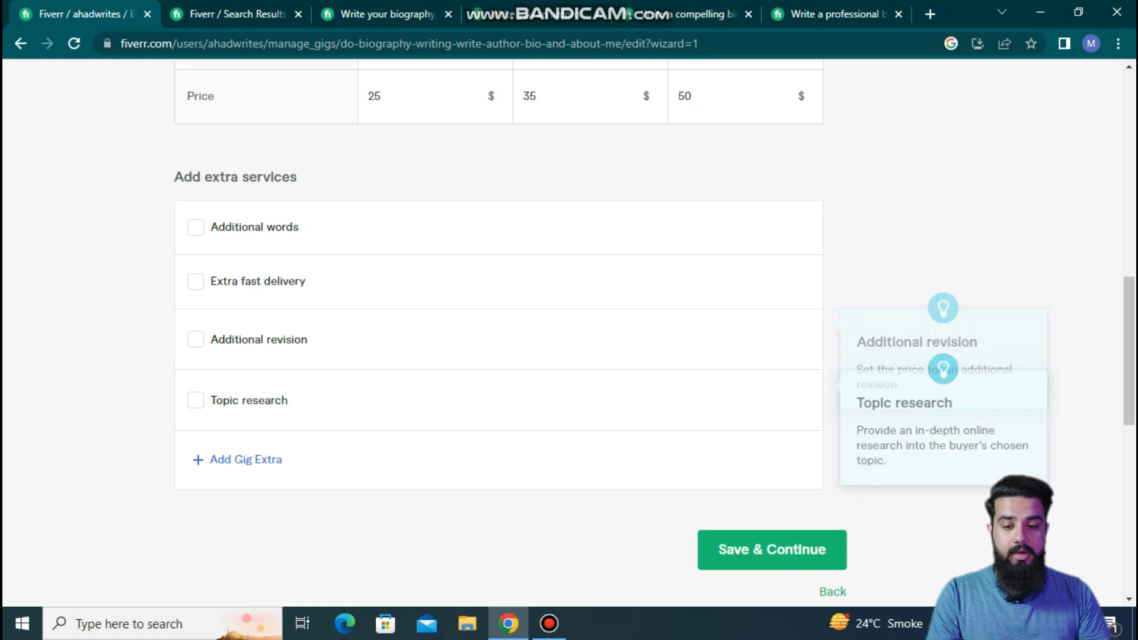
scroll(560, 332, "down", 1)
left_click(785, 478)
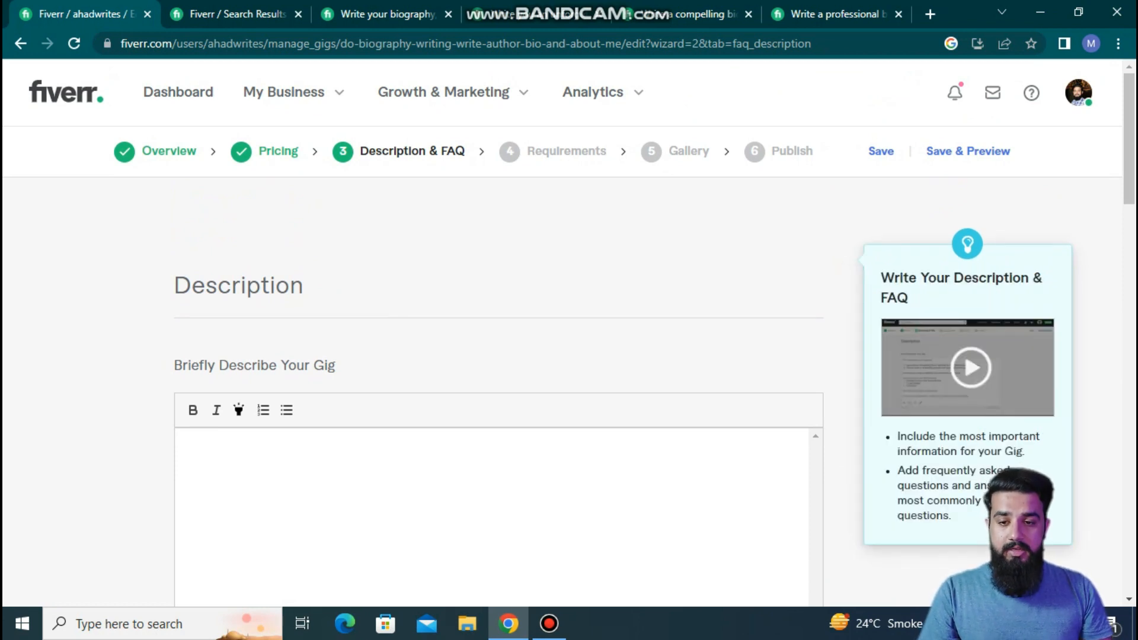
- Read through the 'Write your biography' competitor gig's About this gig text for reference
scroll(498, 379, "down", 3)
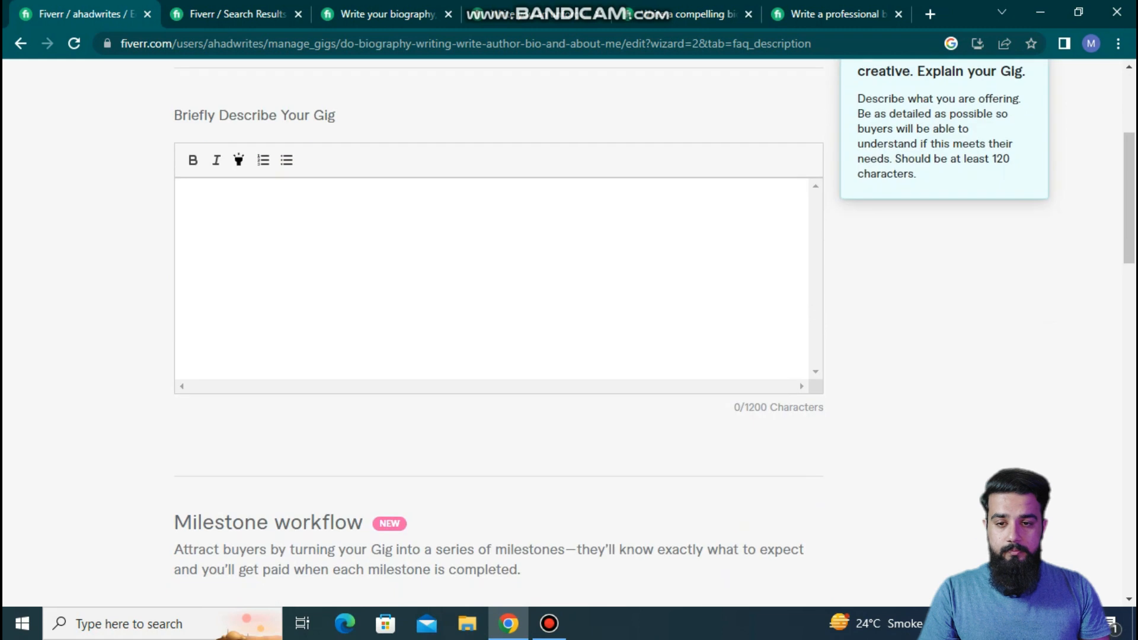
left_click(388, 13)
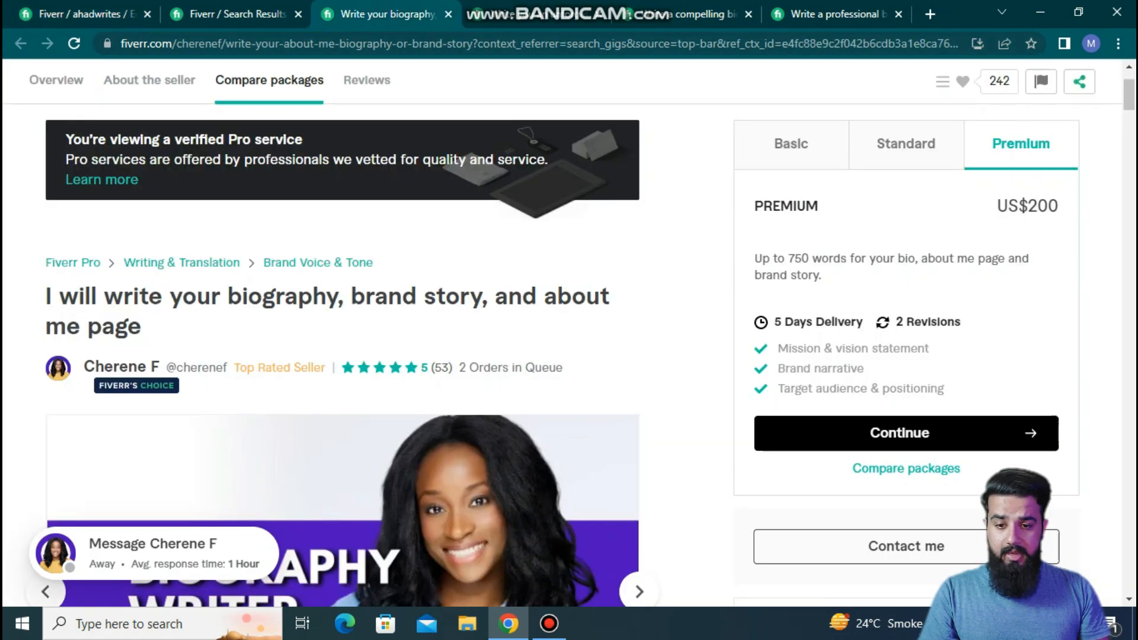
scroll(379, 356, "down", 3)
scroll(344, 355, "down", 9)
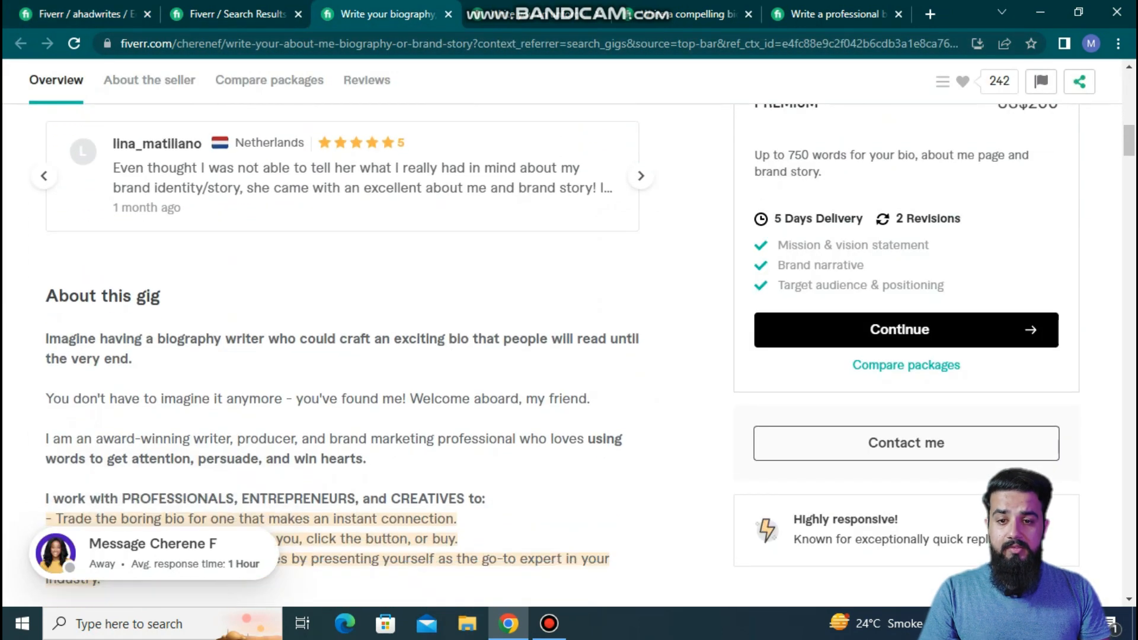
scroll(332, 355, "down", 3)
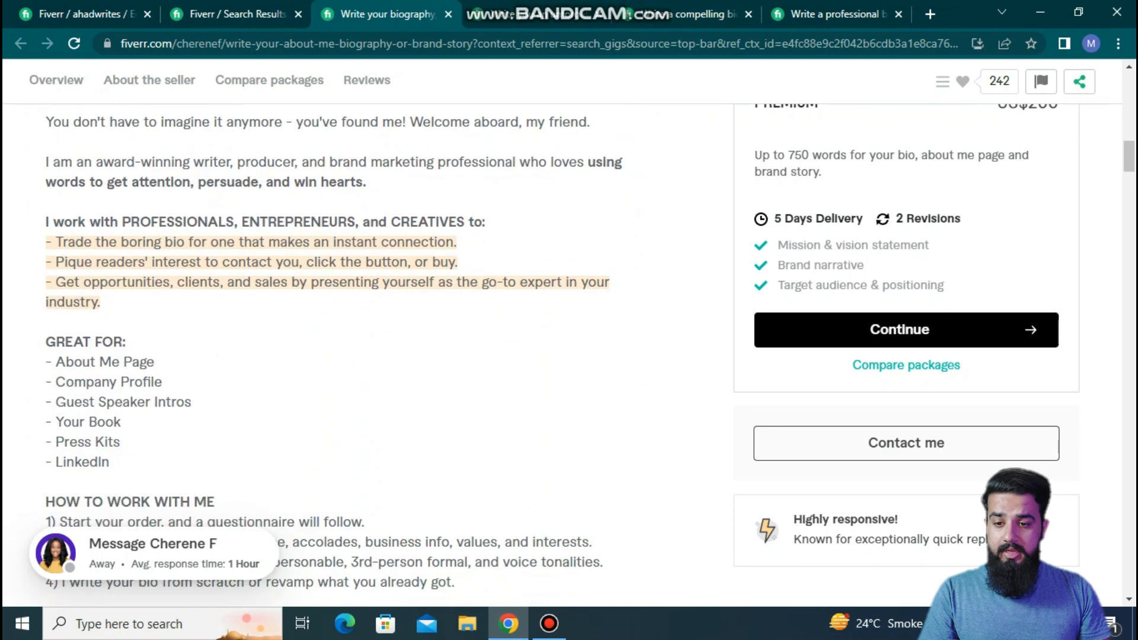
scroll(332, 355, "up", 2)
scroll(332, 356, "up", 2)
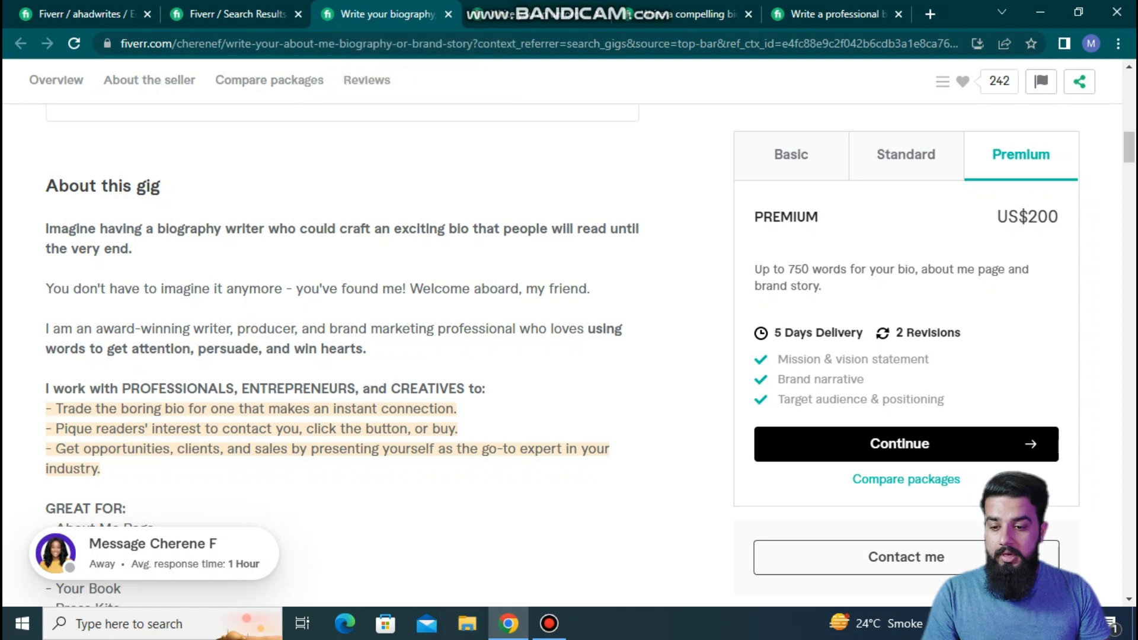
scroll(379, 355, "down", 2)
- Review your gig's biography-writing description and save it to move on to Requirements
left_click(86, 13)
left_click_drag(801, 327, 801, 230)
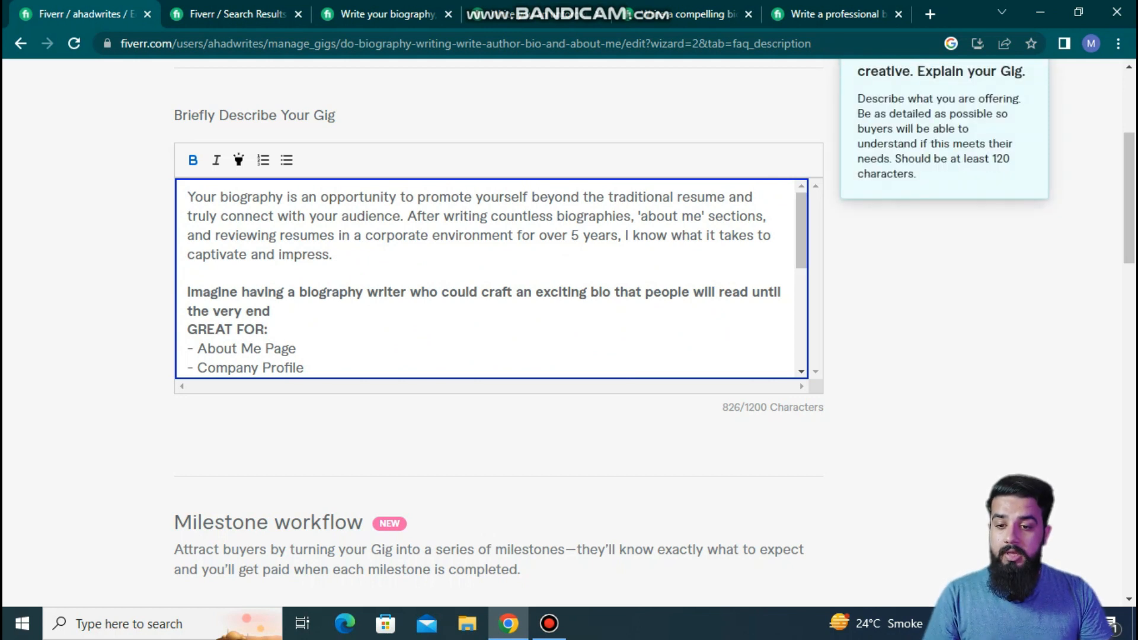
left_click_drag(283, 197, 220, 197)
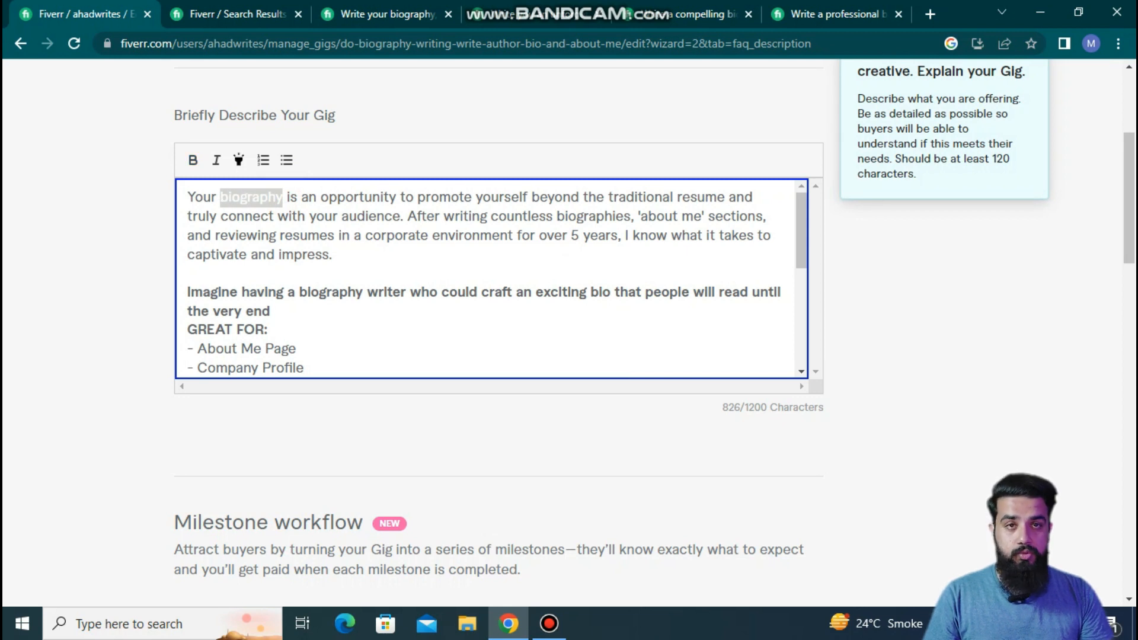
scroll(474, 278, "down", 4)
scroll(428, 603, "down", 2)
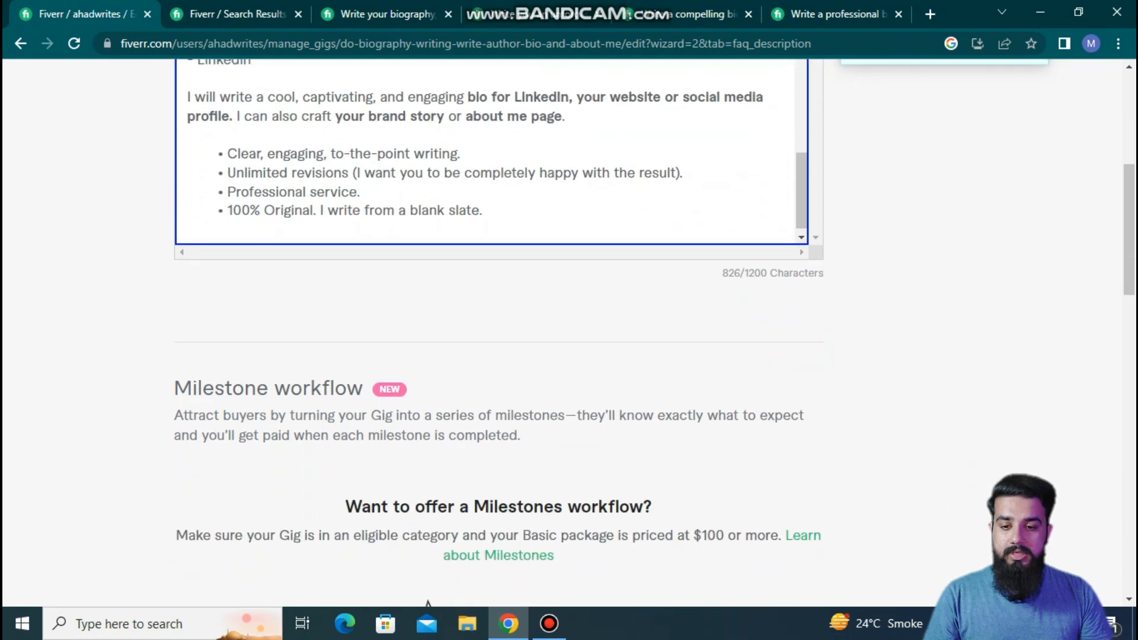
scroll(427, 603, "down", 13)
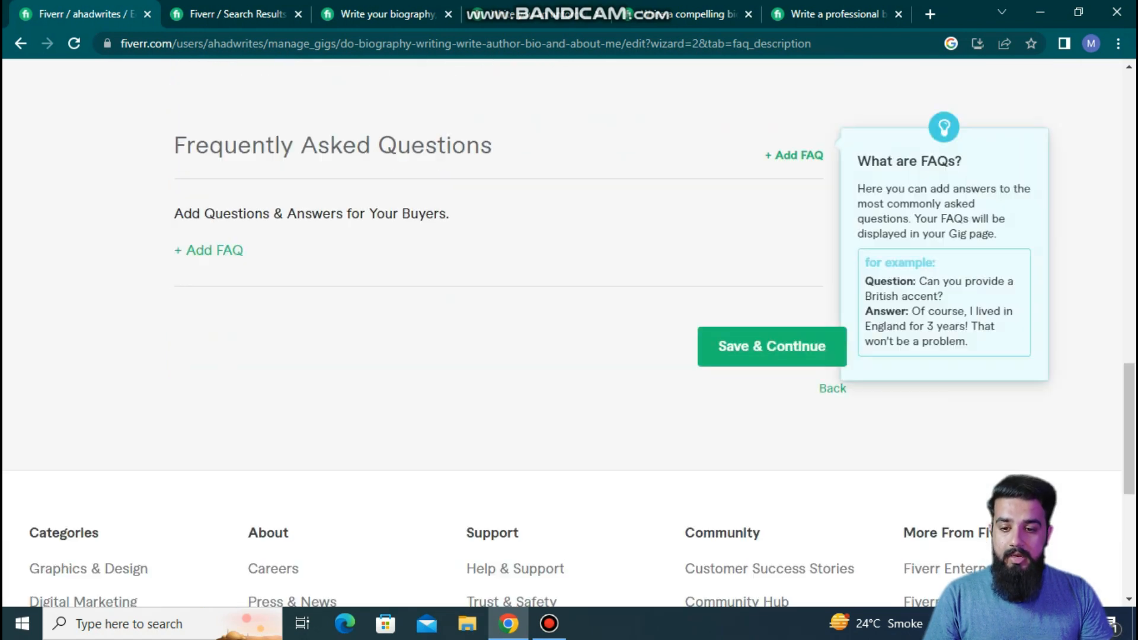
left_click(772, 346)
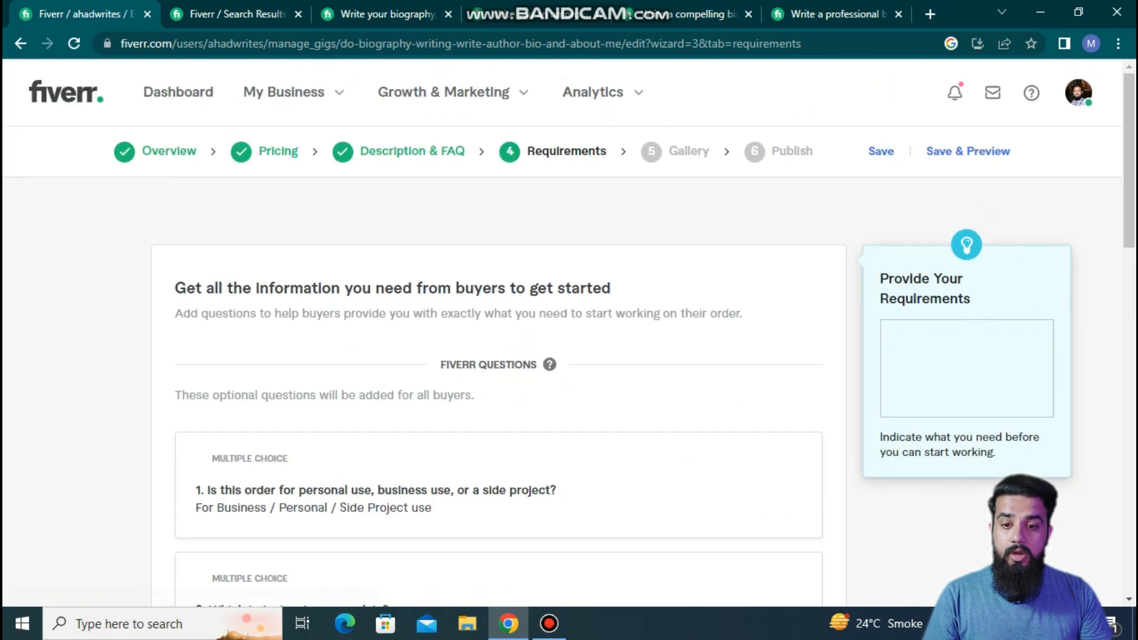
- Return to Description & FAQ and review the description, confirming 825/1200 characters
left_click(425, 152)
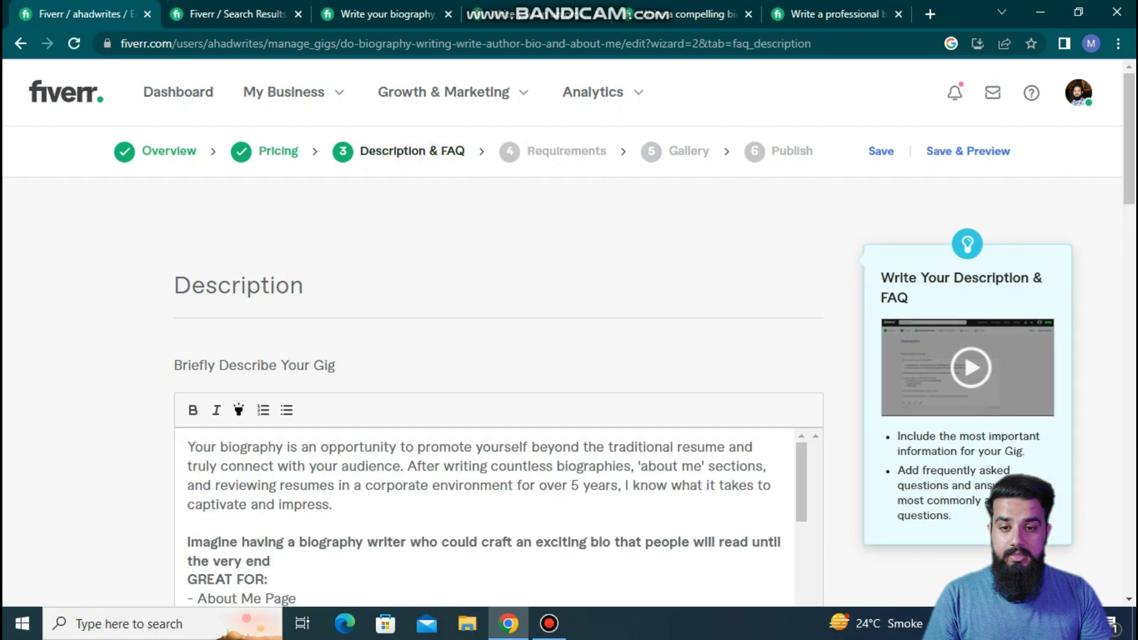
scroll(499, 355, "down", 1)
scroll(498, 331, "down", 3)
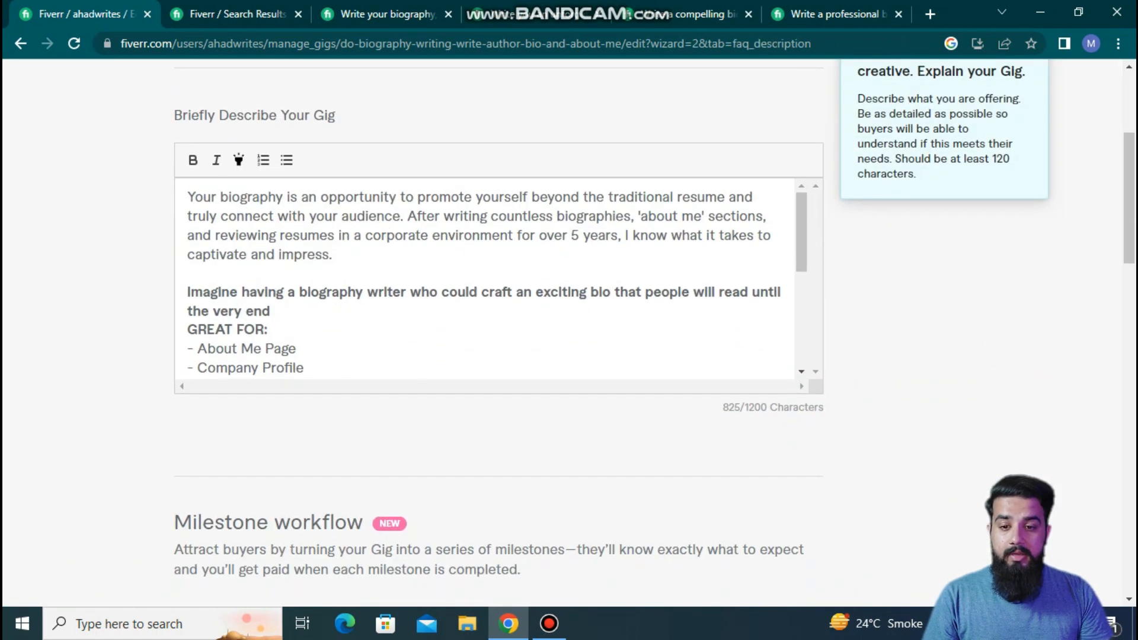
left_click(357, 292)
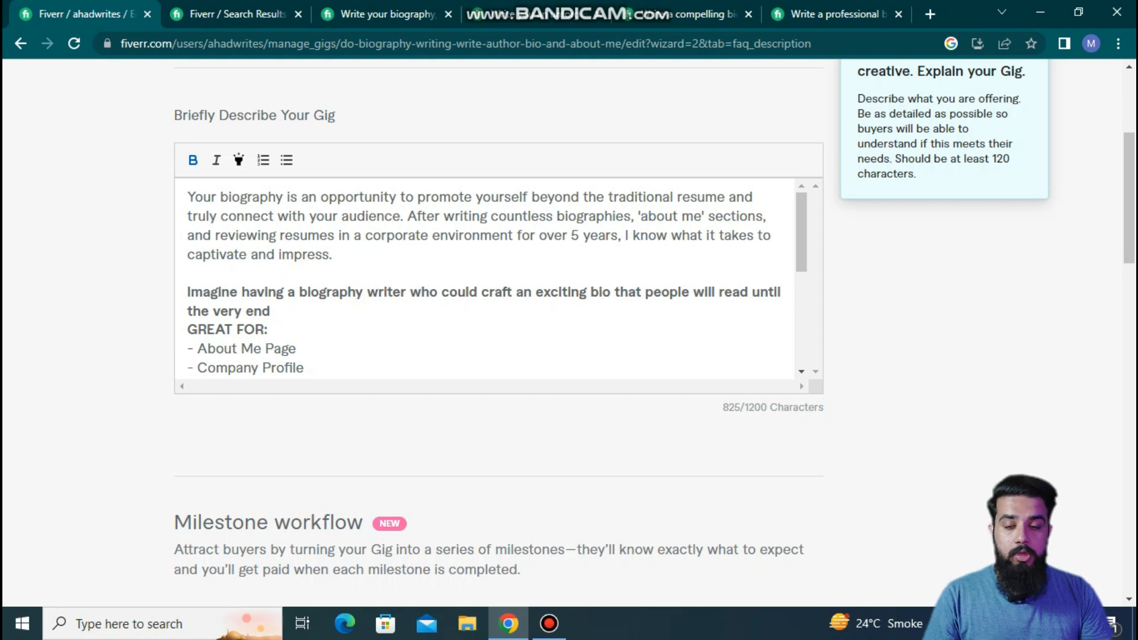
left_click(454, 422)
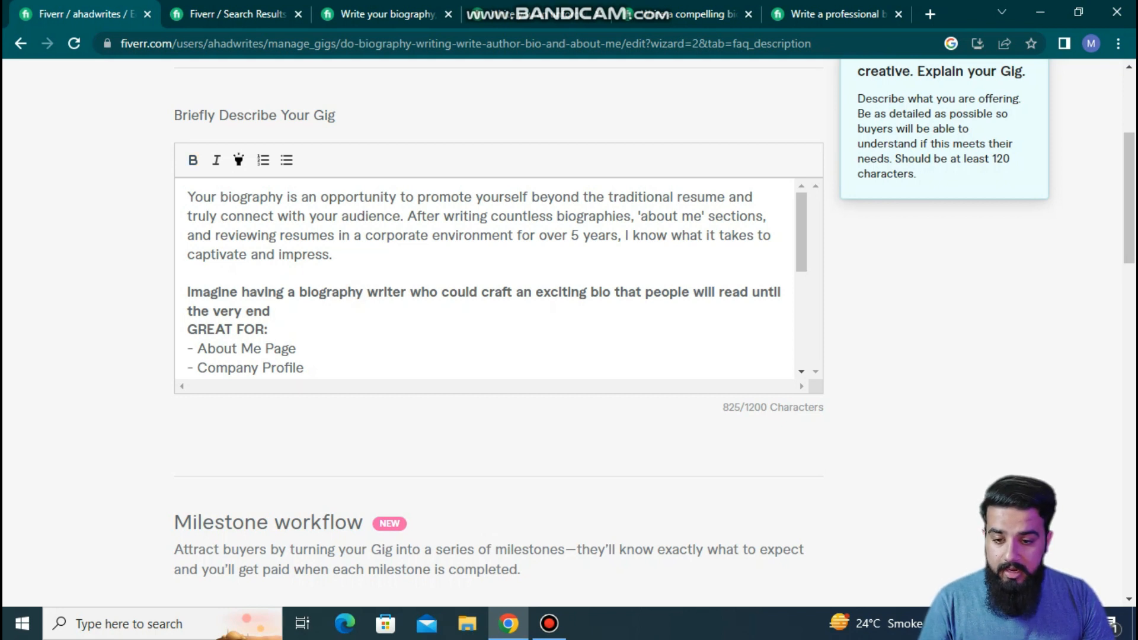
left_click_drag(723, 407, 807, 408)
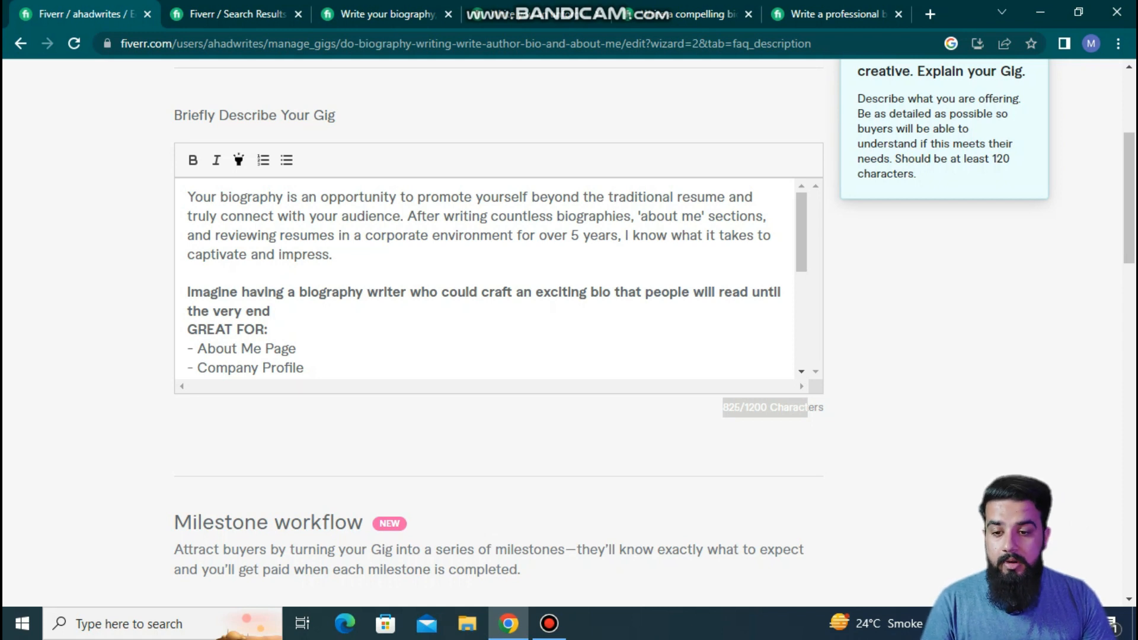
left_click_drag(366, 292, 300, 292)
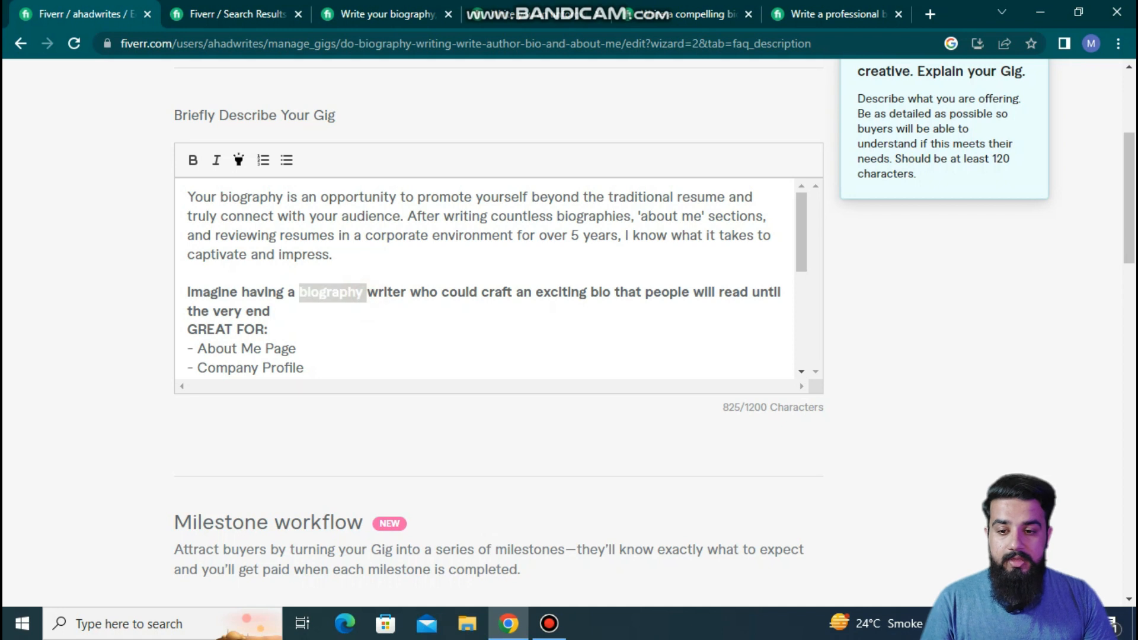
left_click(122, 256)
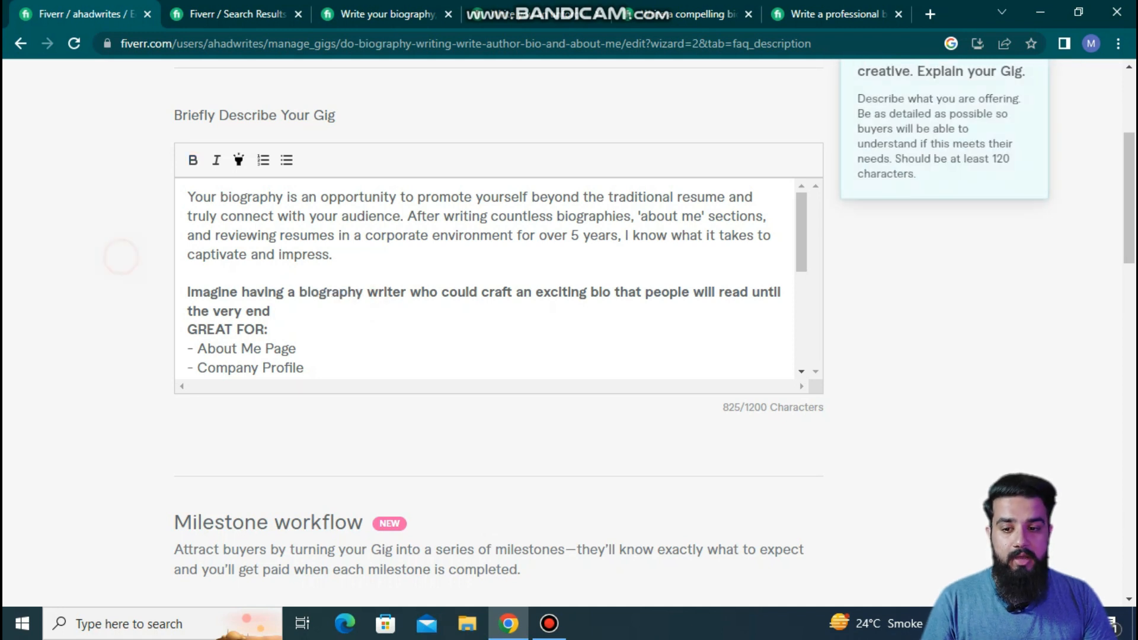
scroll(486, 284, "down", 9)
scroll(498, 331, "down", 5)
scroll(497, 332, "up", 15)
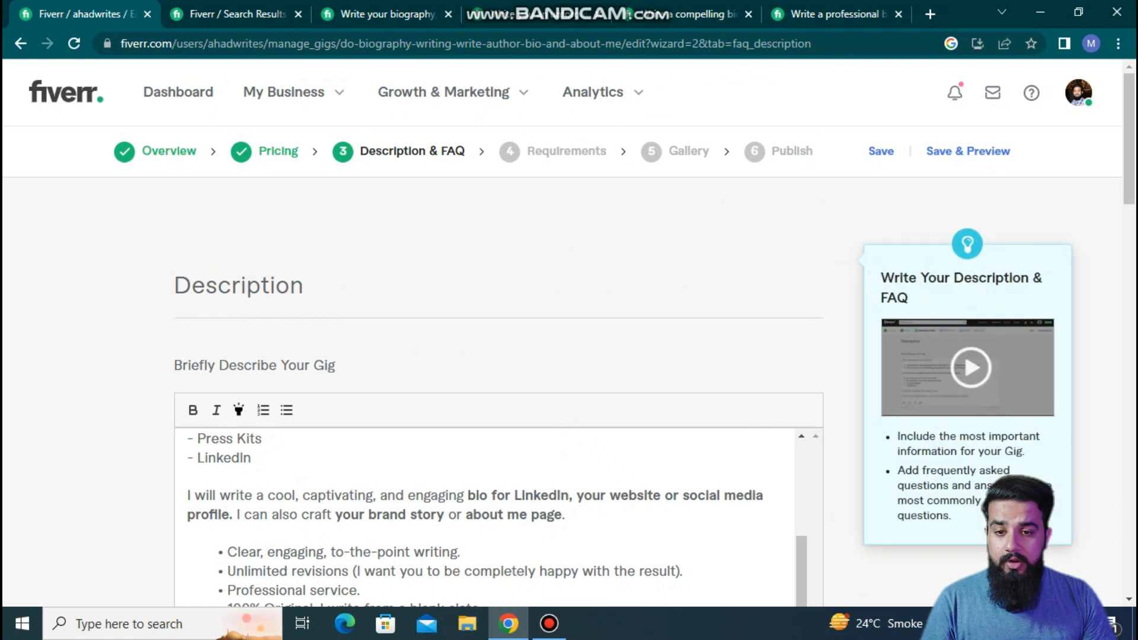
scroll(770, 332, "down", 10)
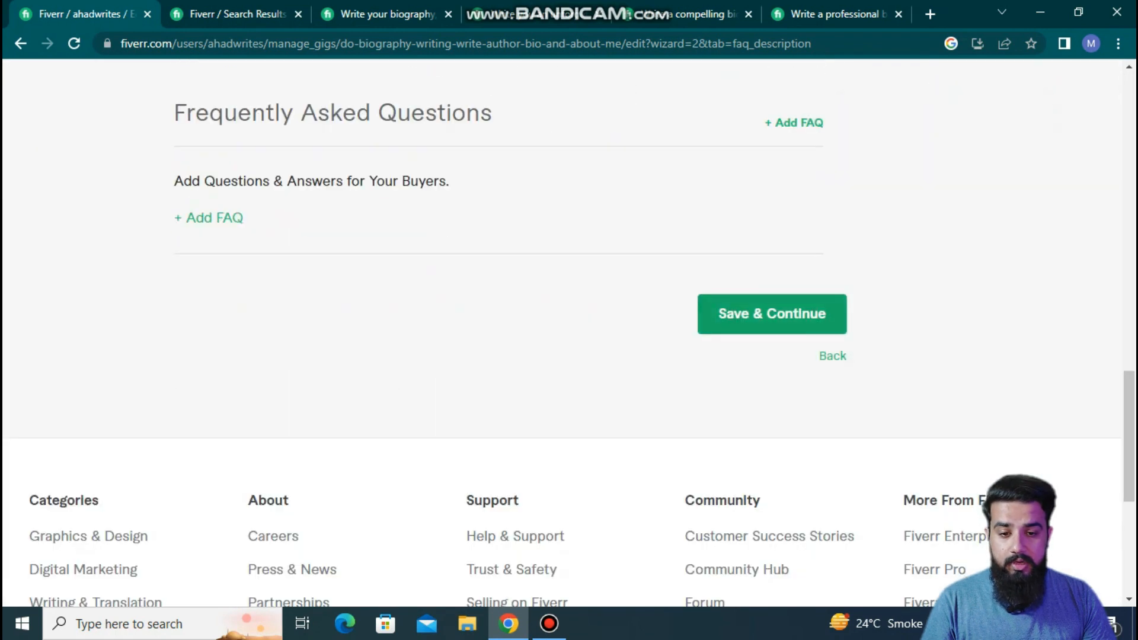
- Save the description and continue to the Requirements step
left_click(770, 312)
scroll(769, 312, "up", 15)
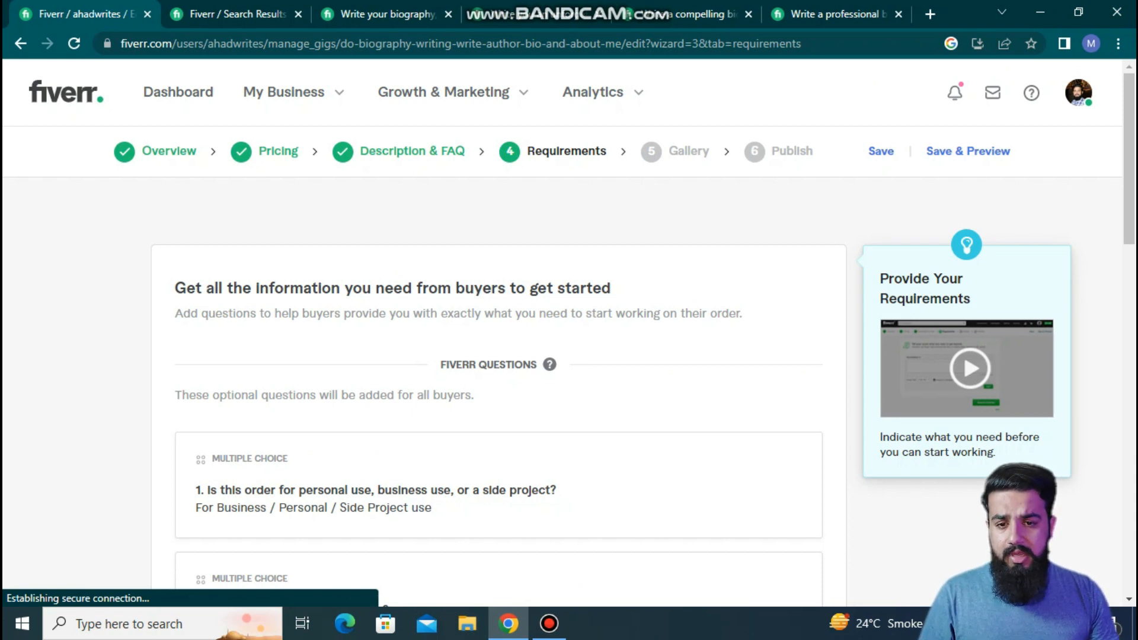
scroll(569, 332, "down", 4)
scroll(568, 332, "down", 4)
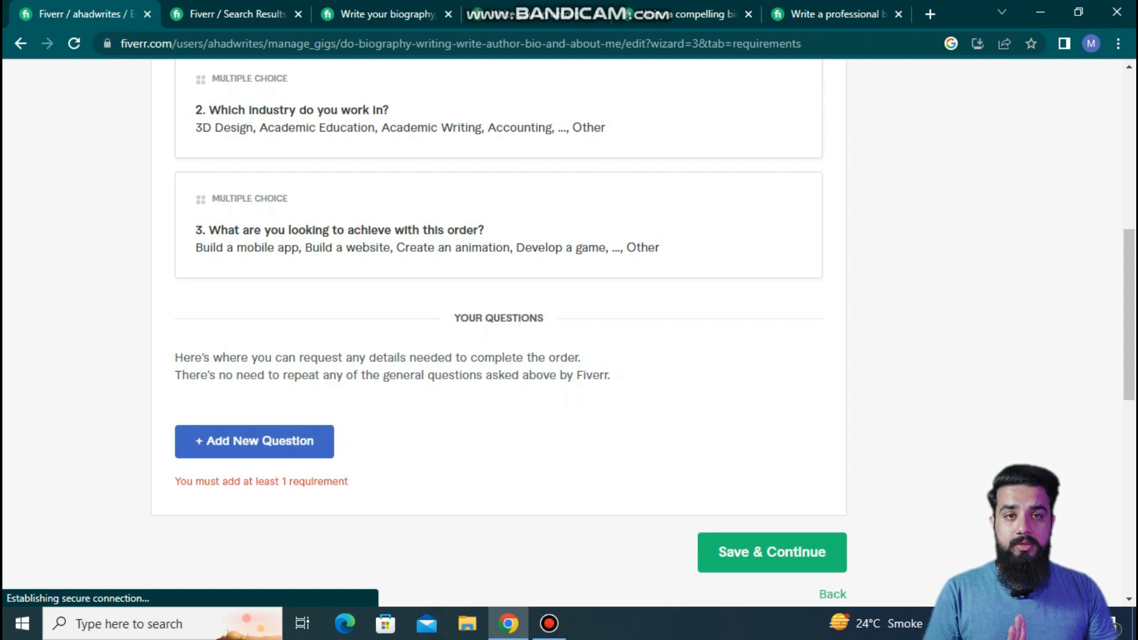
- Add a free-text buyer question reading 'Please give Whole order description.'
left_click(278, 447)
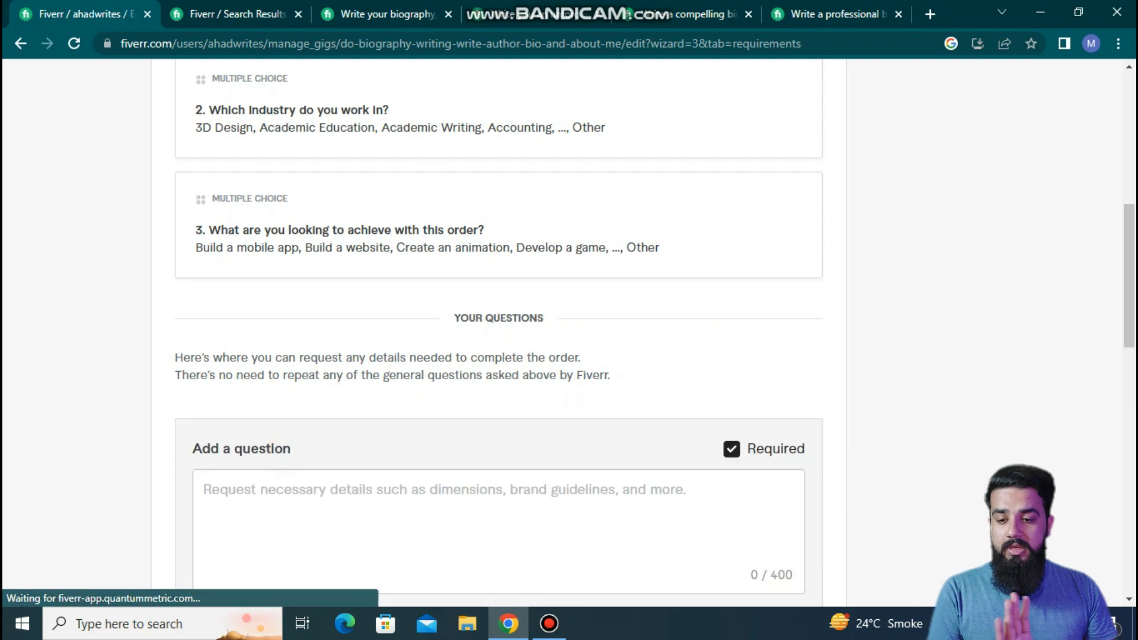
scroll(279, 448, "down", 3)
left_click(318, 348)
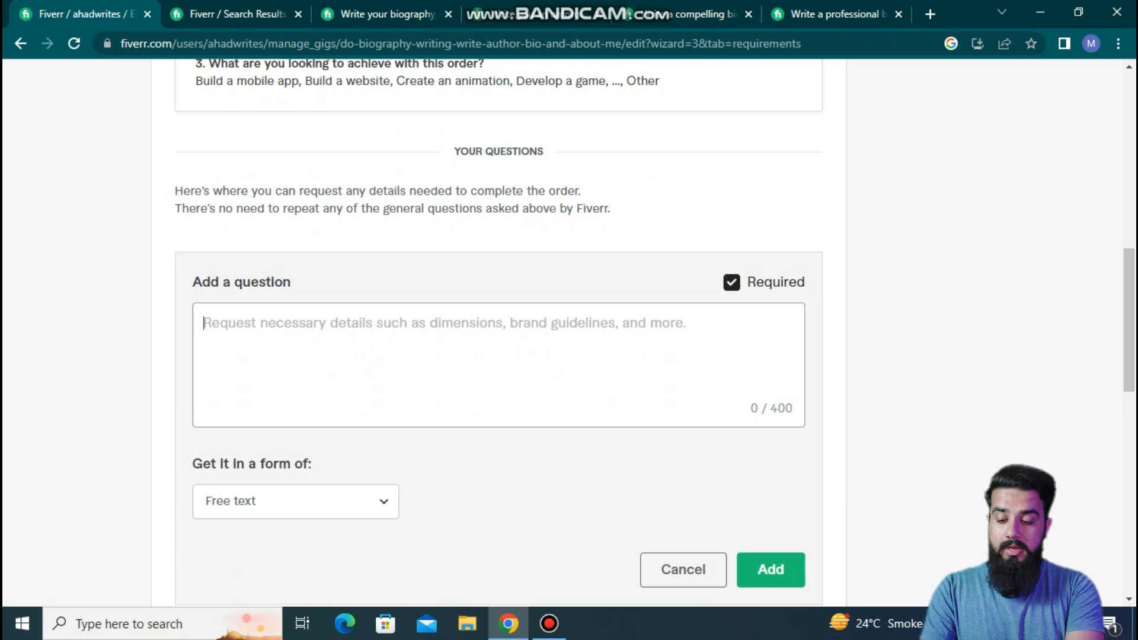
type("Please ")
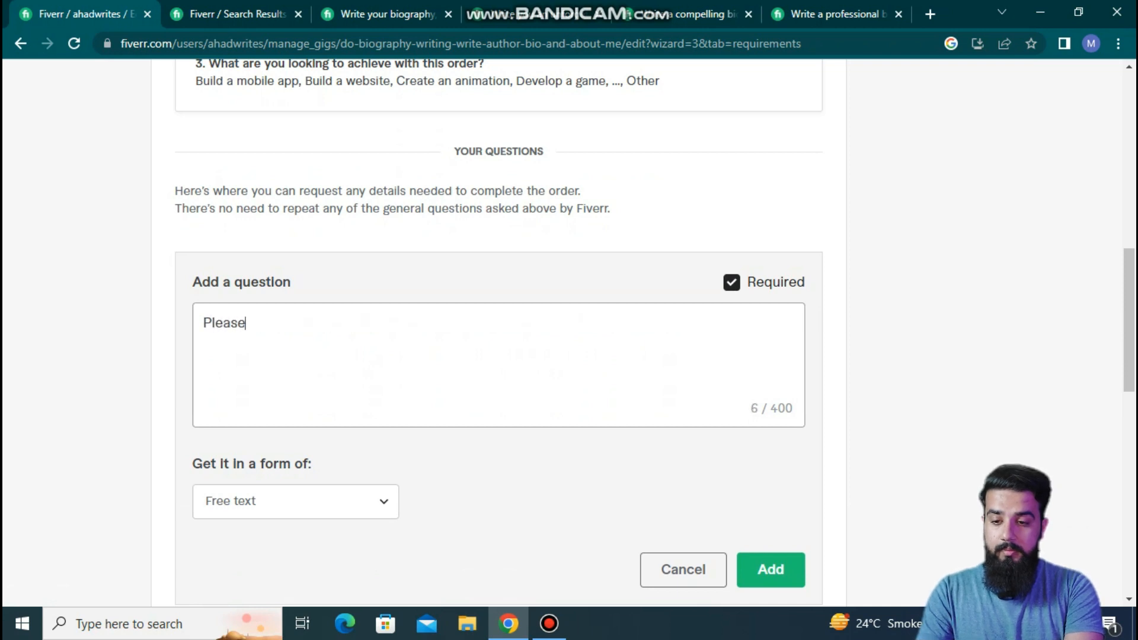
type("give W")
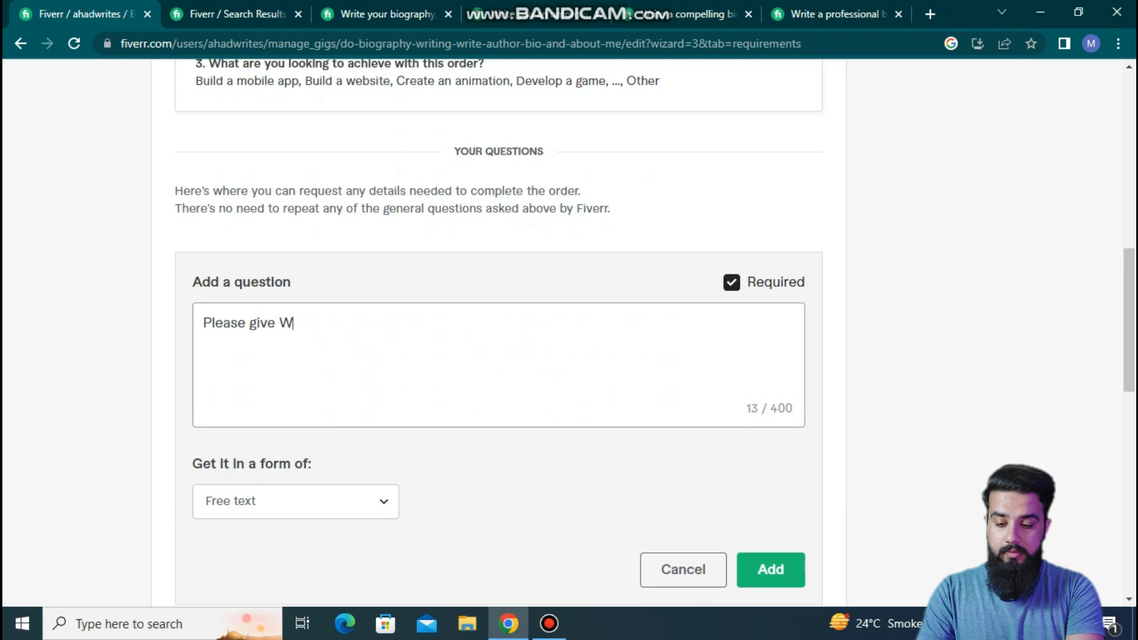
key("BackSpace")
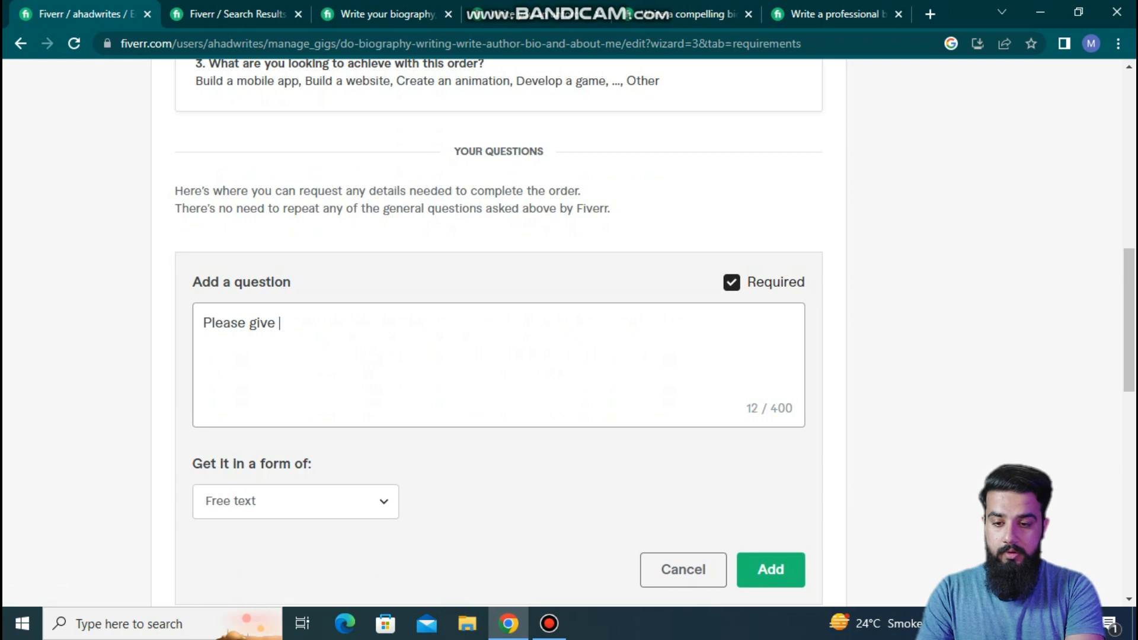
type("Whole order descriu")
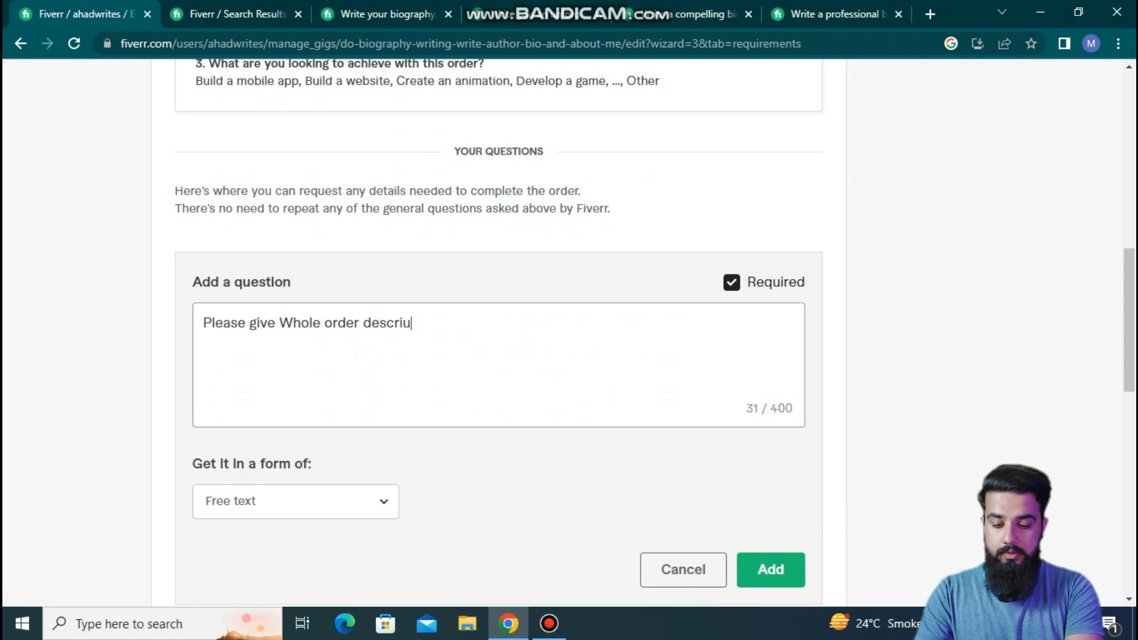
key("BackSpace")
type("ption")
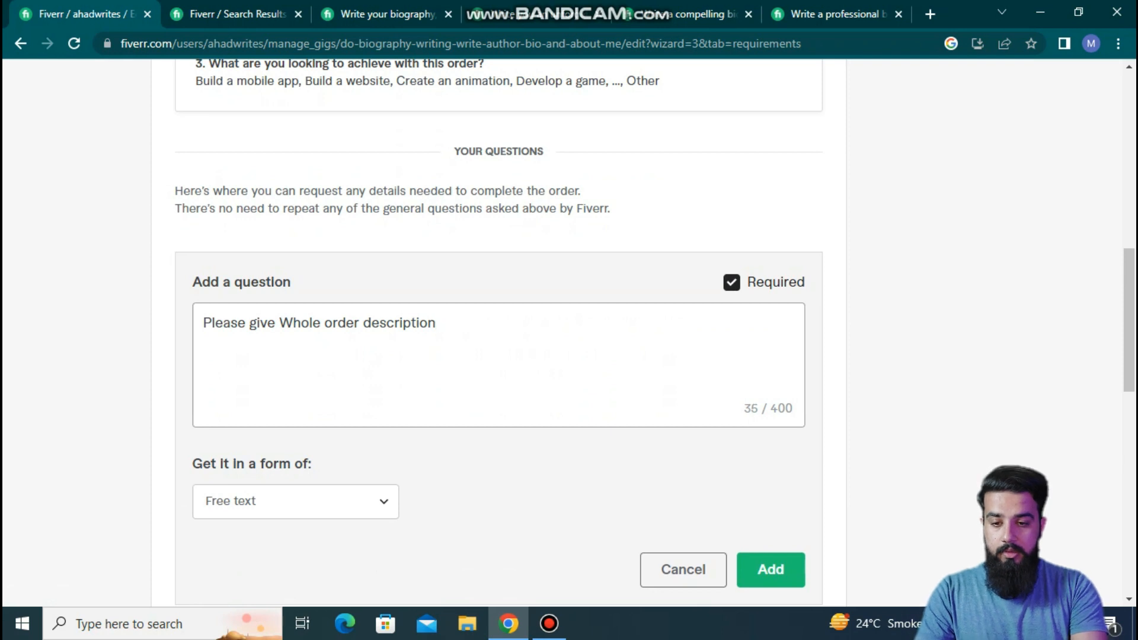
type(".")
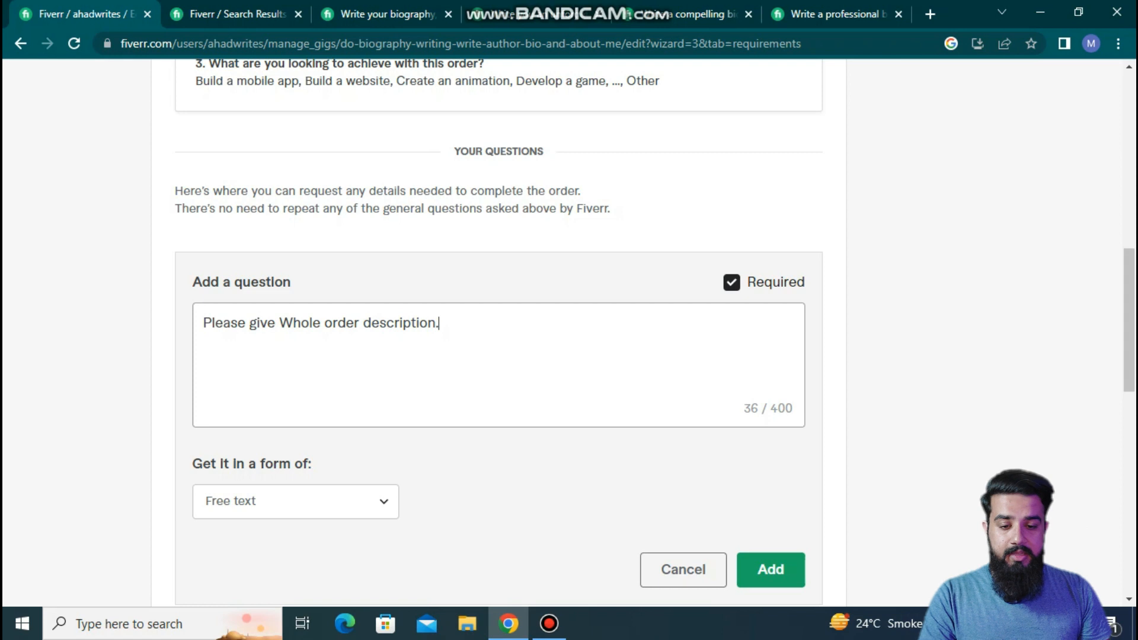
left_click(770, 567)
- Save the requirements question and close the Gig image guidelines window on the Gallery step
left_click(771, 455)
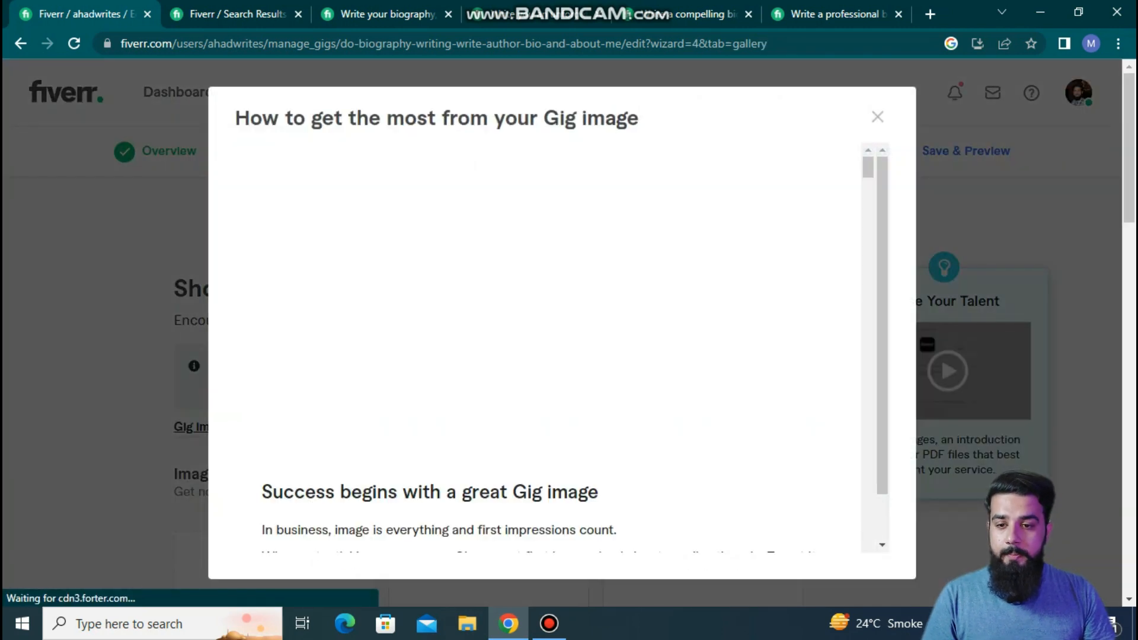
scroll(533, 349, "down", 5)
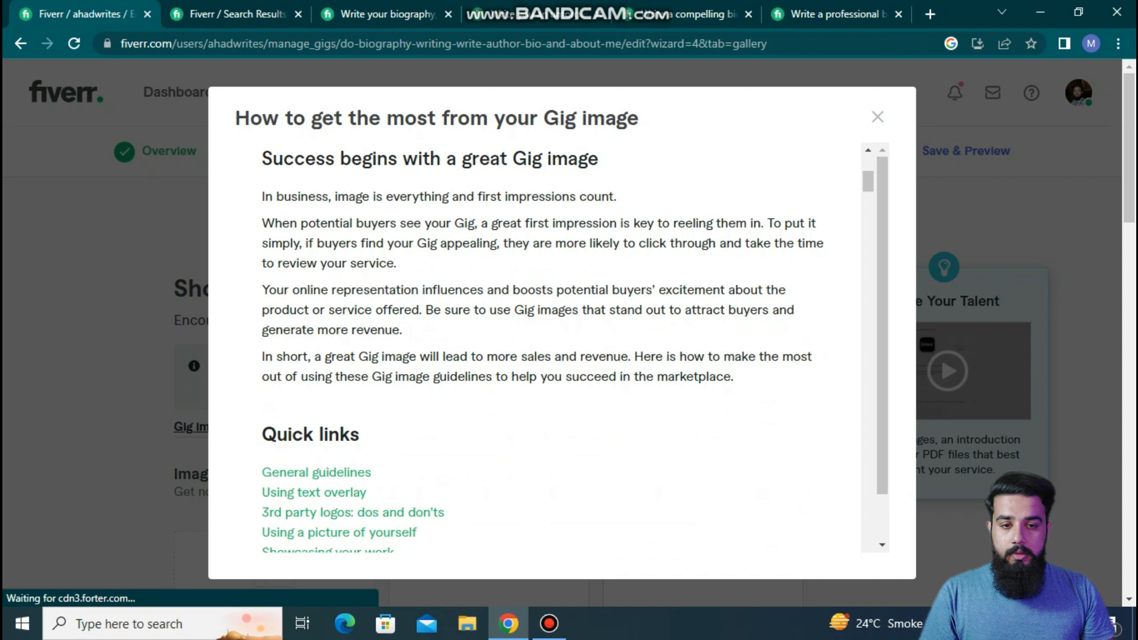
left_click(877, 116)
- Look through the Gallery sections for up to 3 images, one video and 2 PDFs
scroll(871, 115, "down", 3)
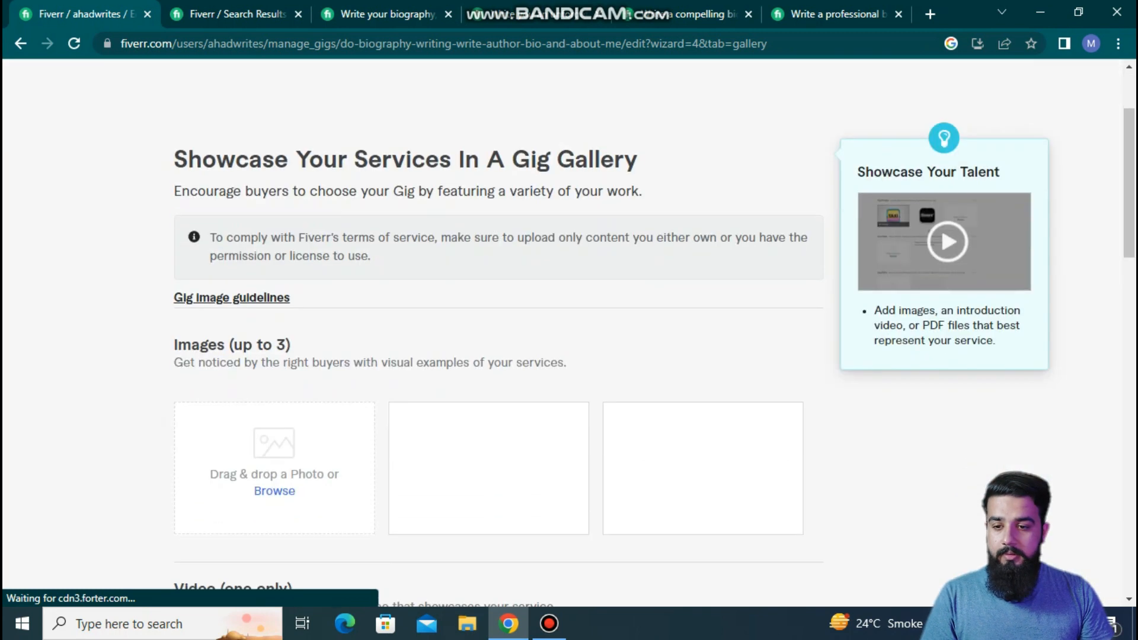
scroll(533, 332, "up", 3)
scroll(534, 332, "down", 6)
scroll(562, 332, "up", 7)
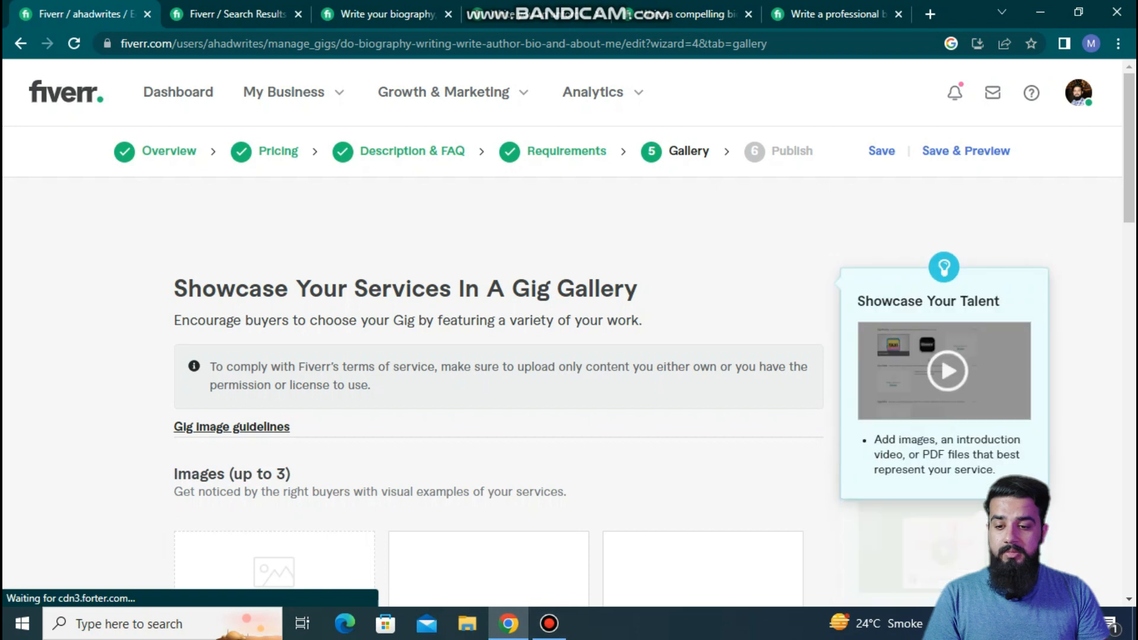
scroll(497, 332, "down", 4)
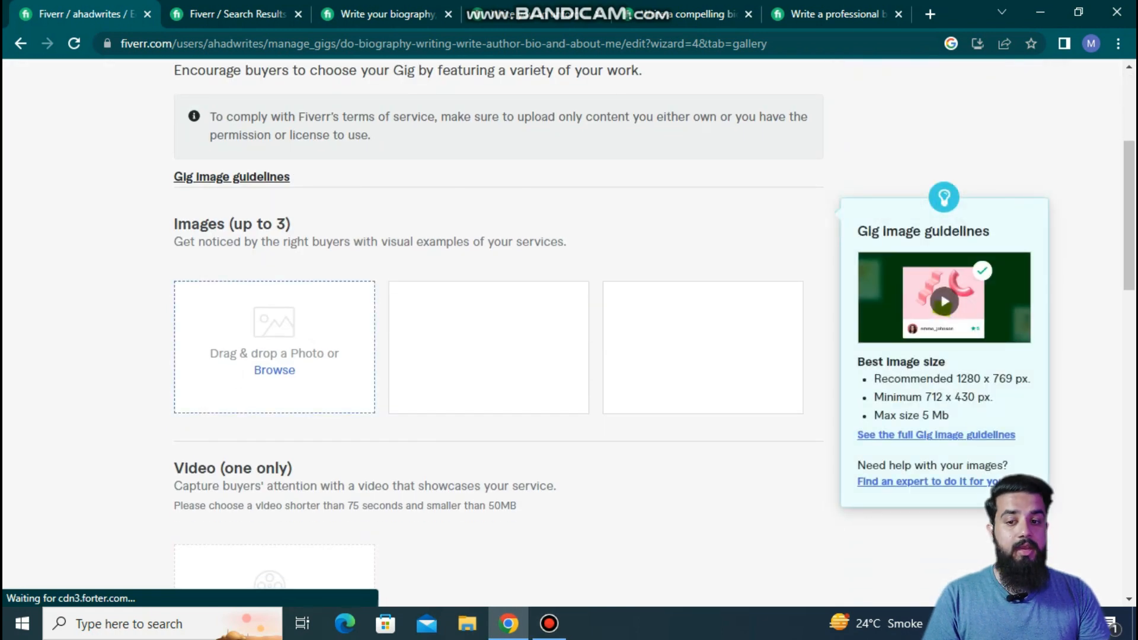
scroll(498, 332, "down", 4)
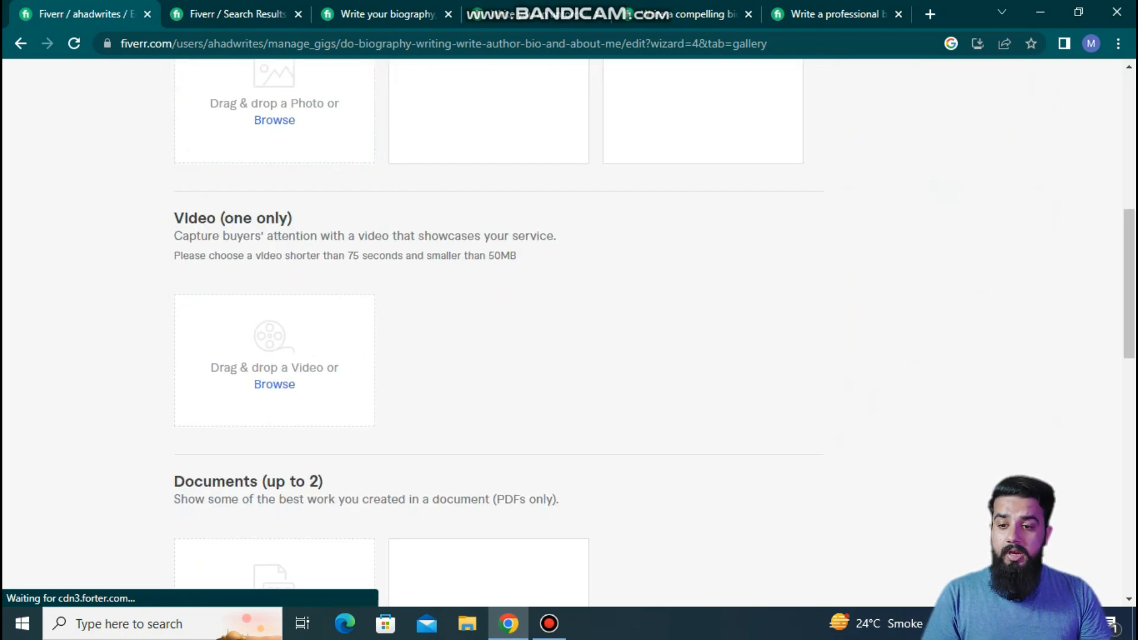
double_click(173, 220)
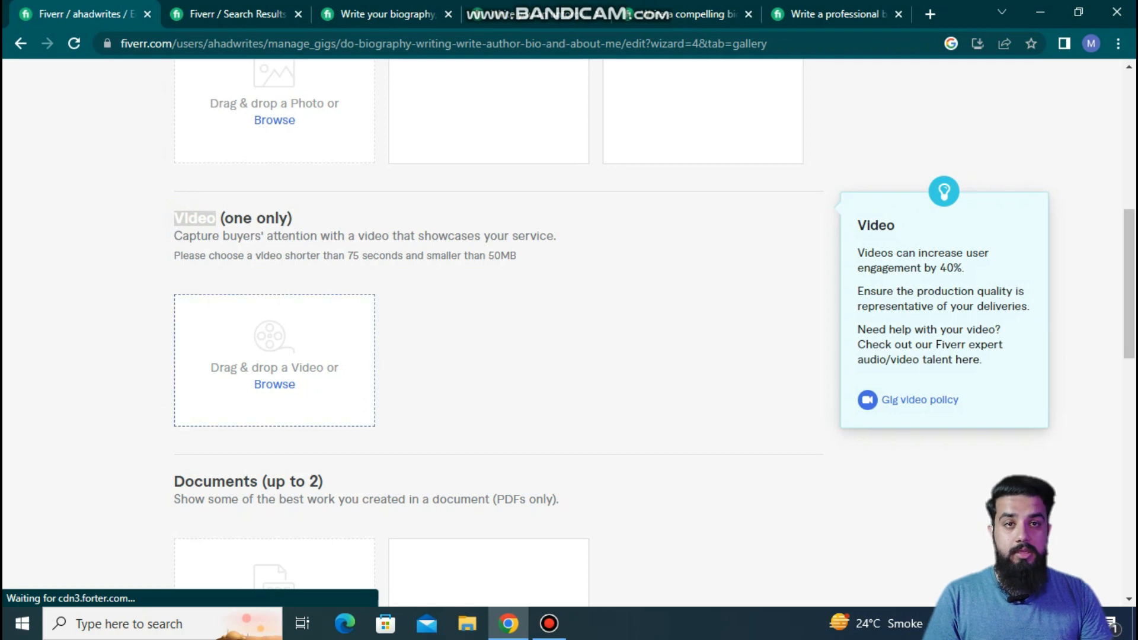
scroll(498, 332, "up", 4)
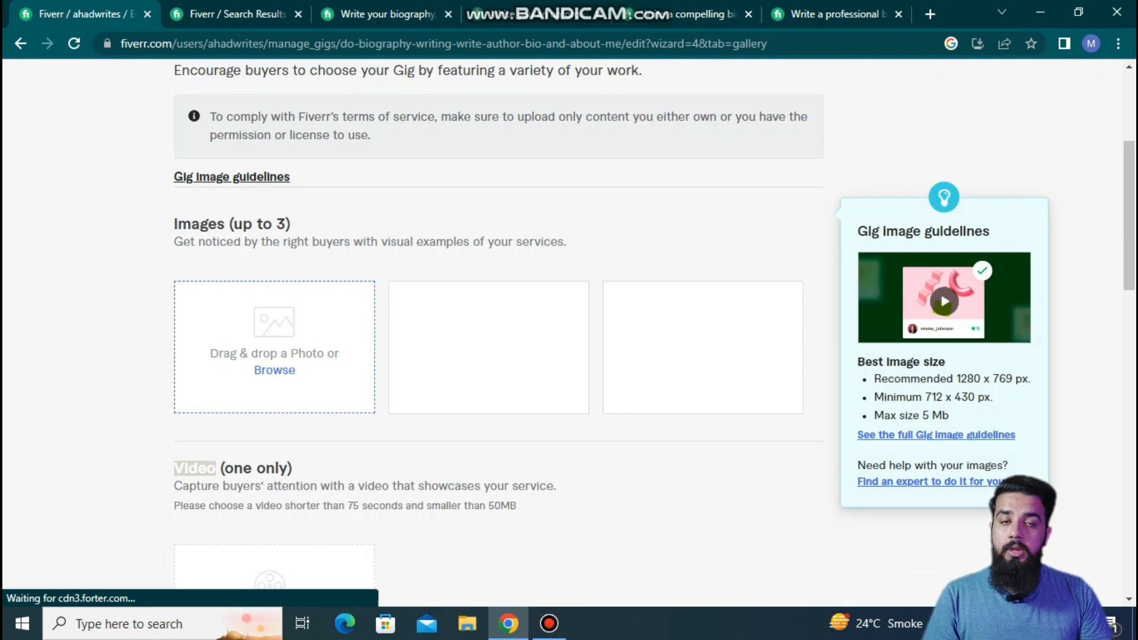
left_click(120, 336)
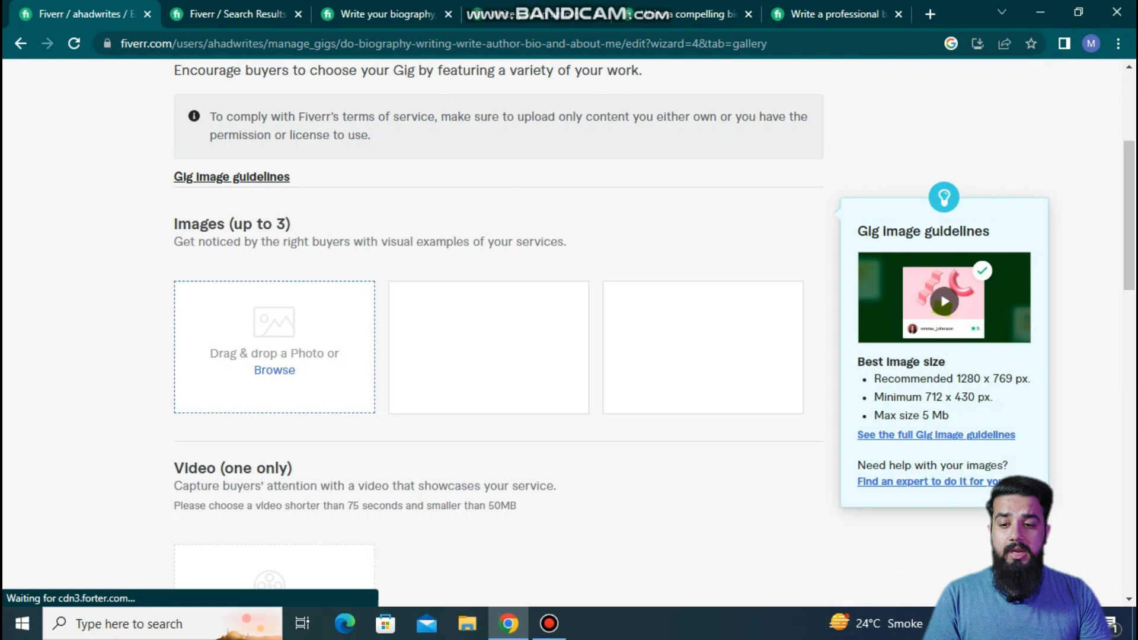
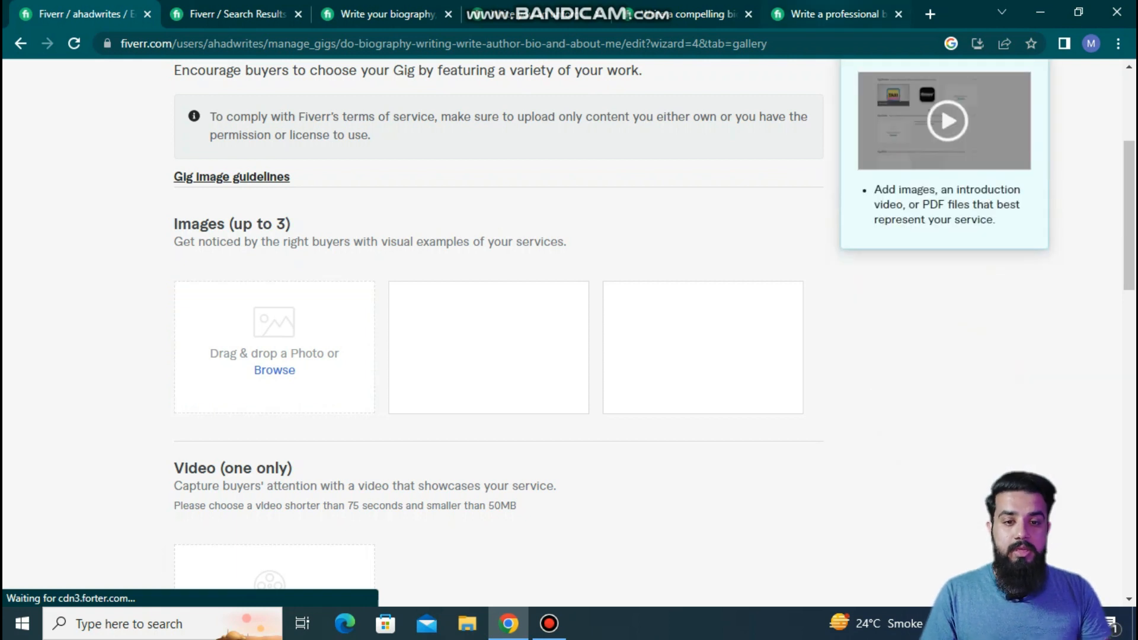
- Open a new blank browser tab beside the Fiverr gig gallery page
left_click(927, 13)
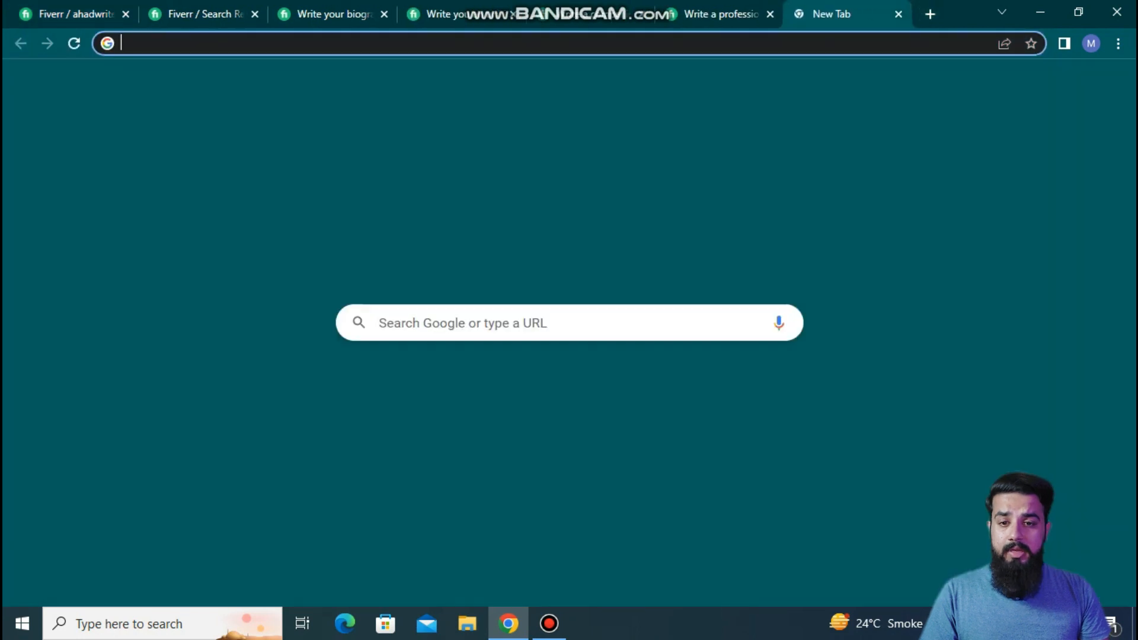
- Search Google for 'canva' and go to the official canva.com result
type("canva")
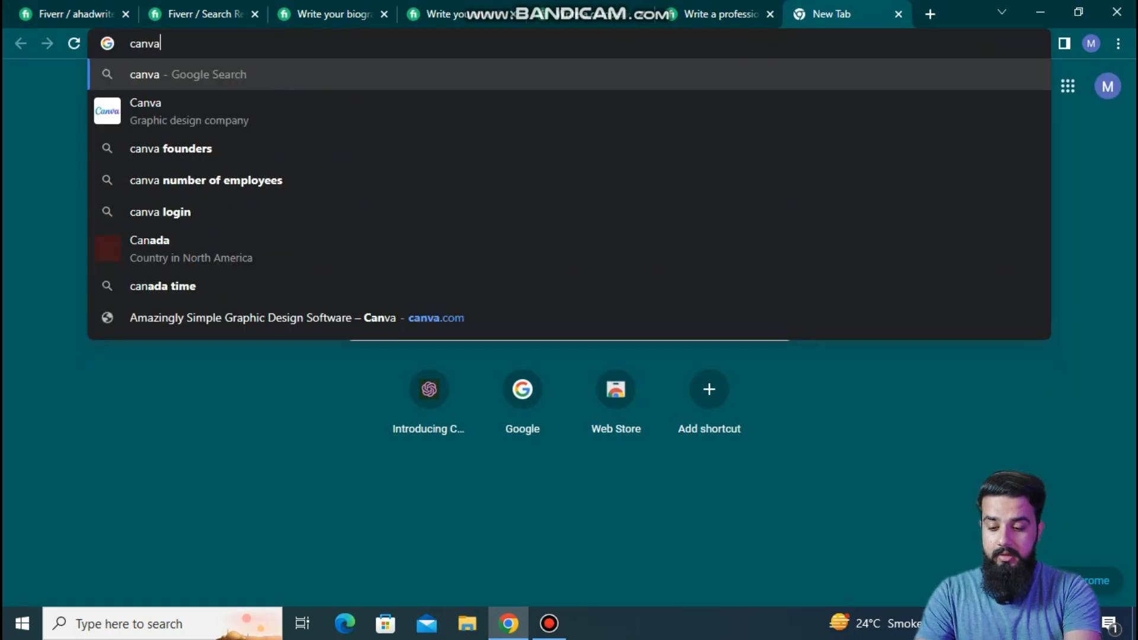
key("Return")
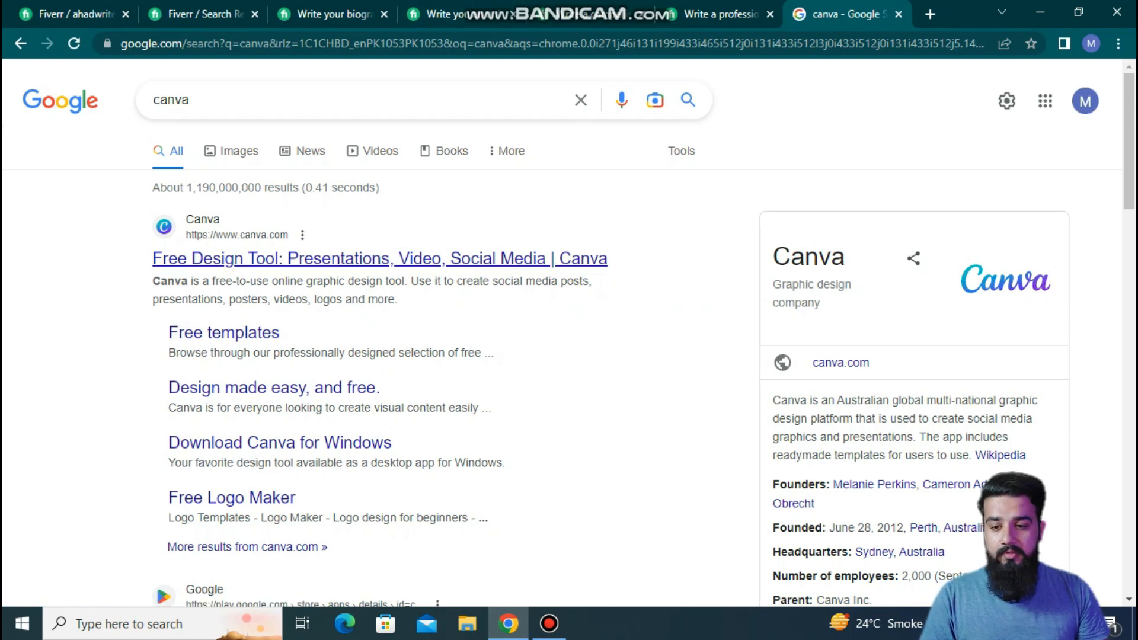
left_click(447, 259)
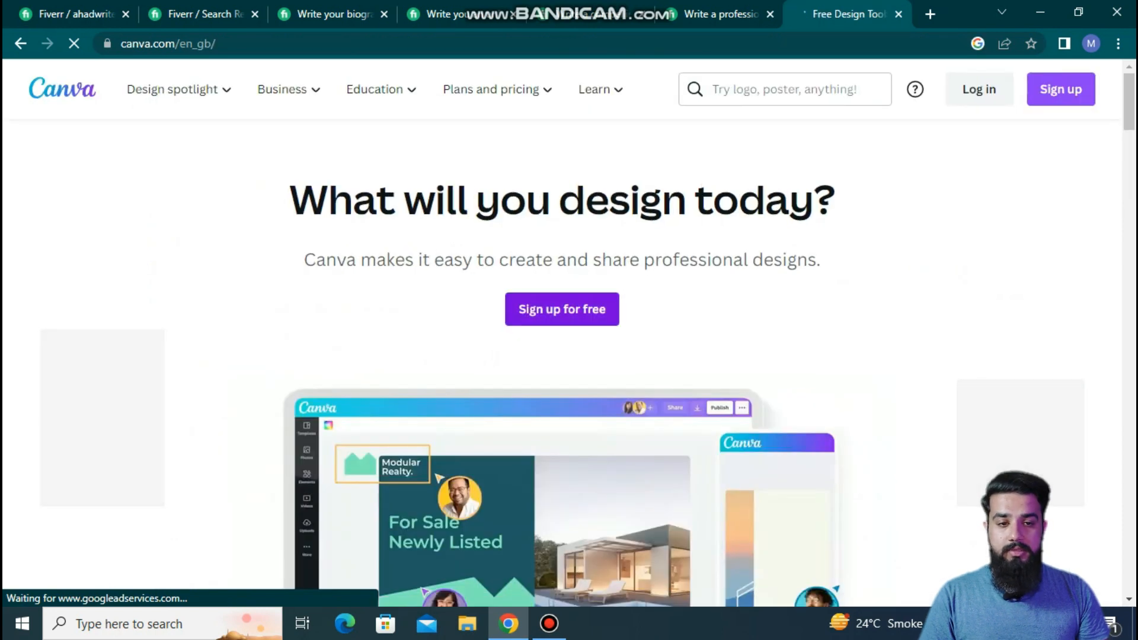
- Sign in to Canva with the Google account from the homepage prompt
scroll(569, 356, "down", 3)
scroll(562, 249, "up", 2)
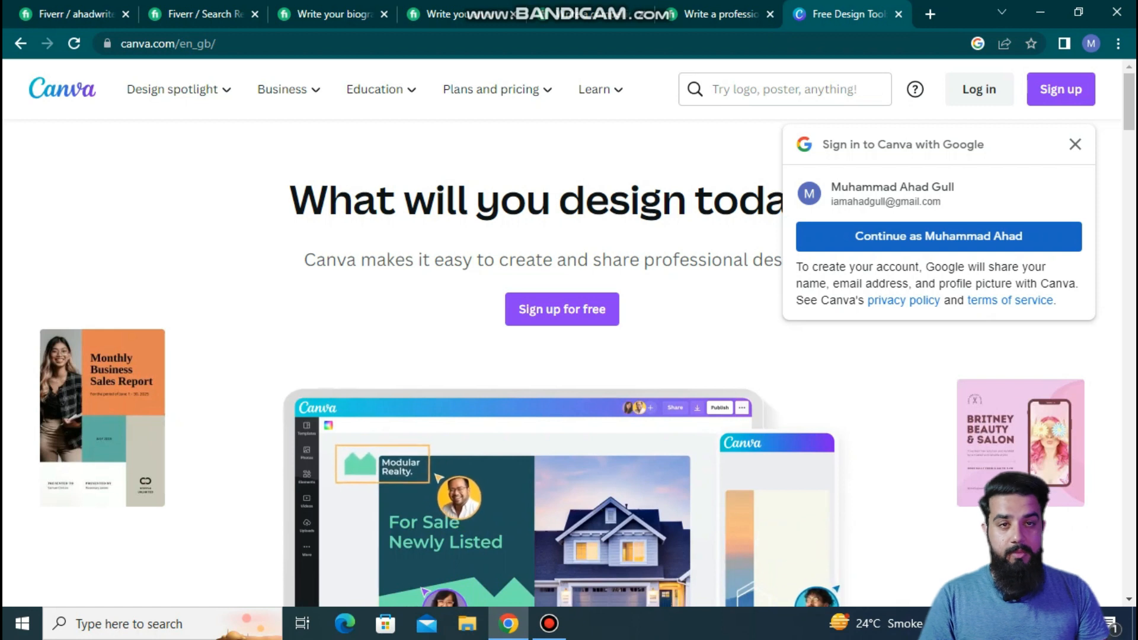
left_click(951, 239)
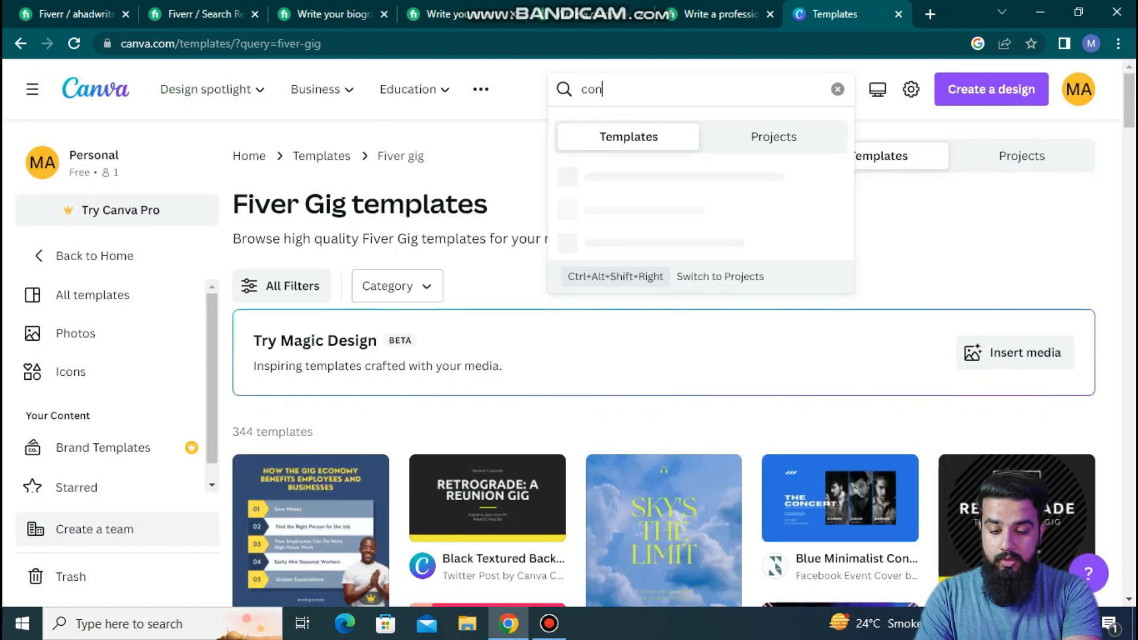
- Search Canva templates for 'content writing'
type("tentwr")
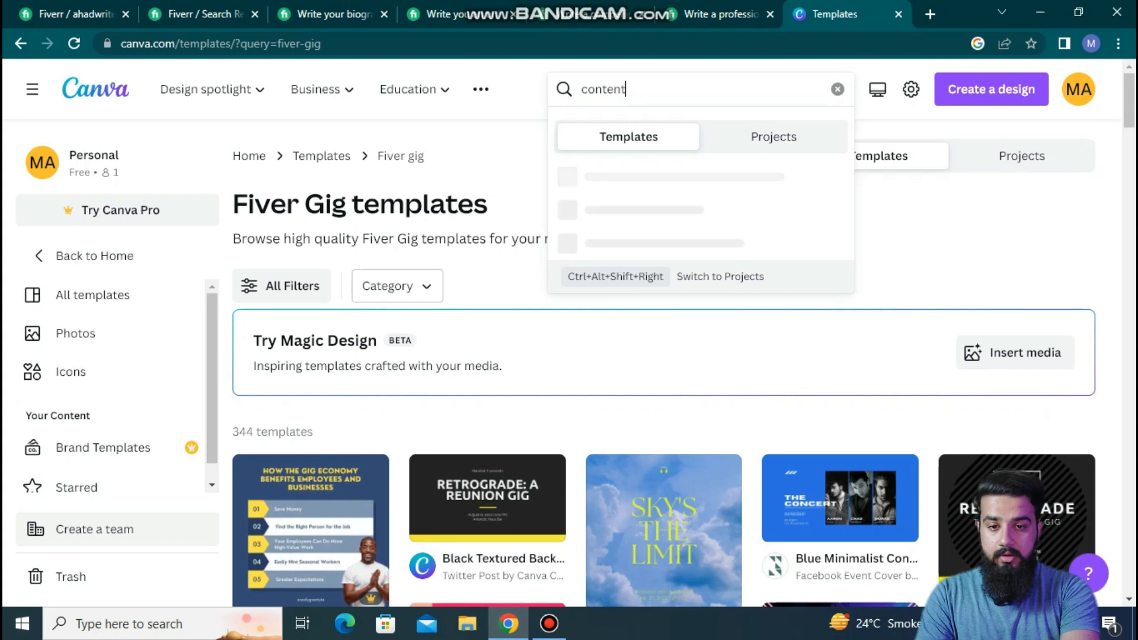
key("BackSpace")
key("BackSpace")
type("writing")
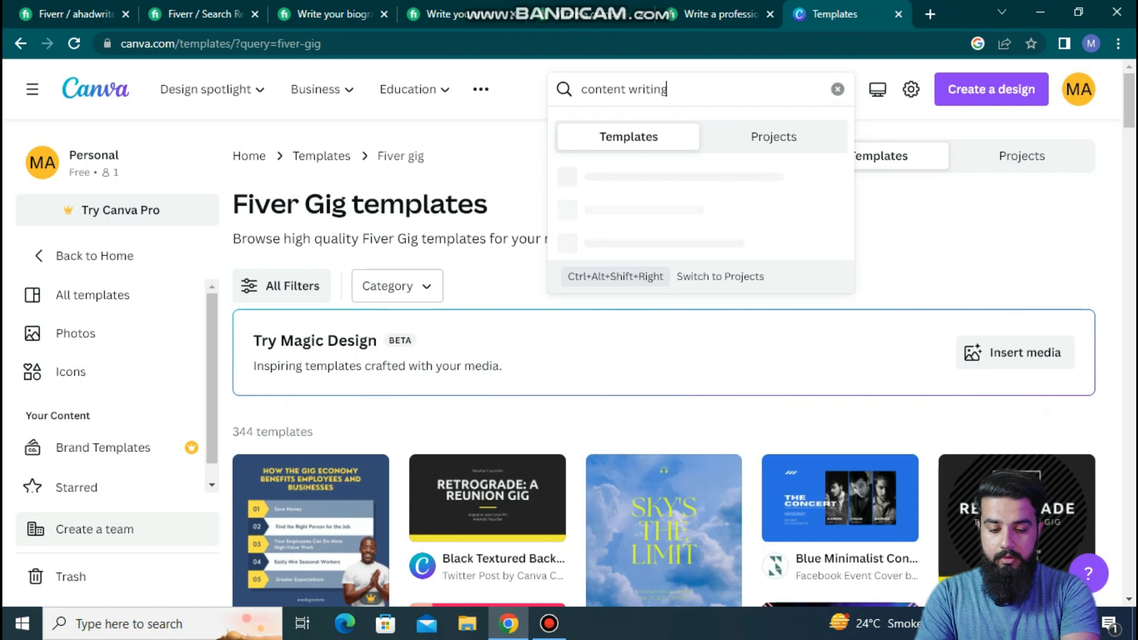
key("Return")
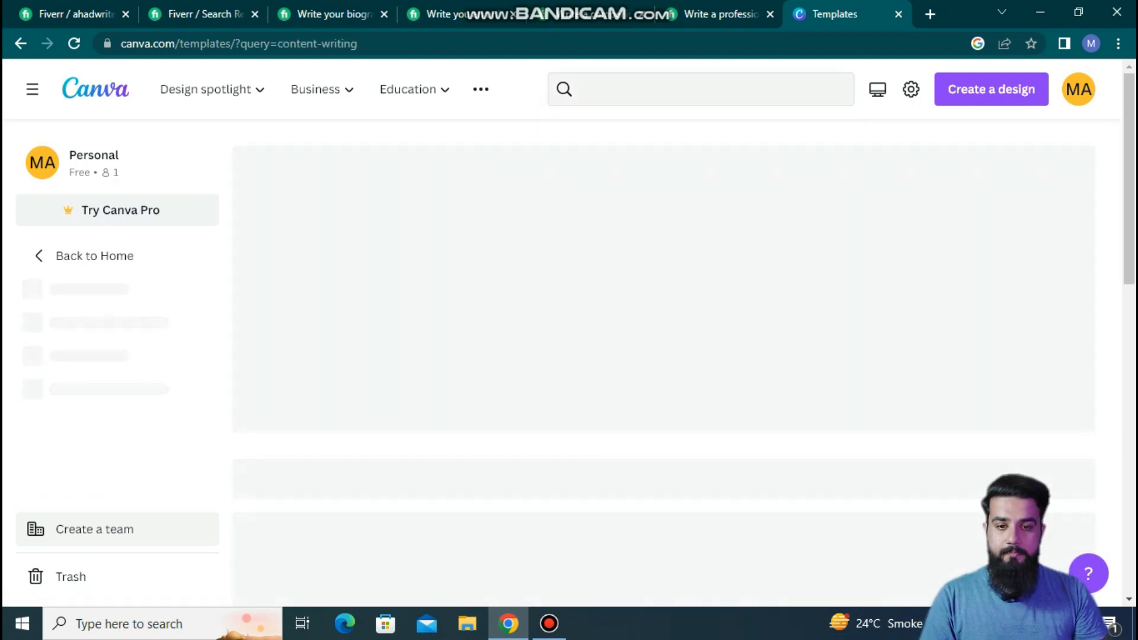
- Open the preview of the Orange Modern Minimal Blog Writing YouTube Thumbnail template
scroll(487, 356, "down", 3)
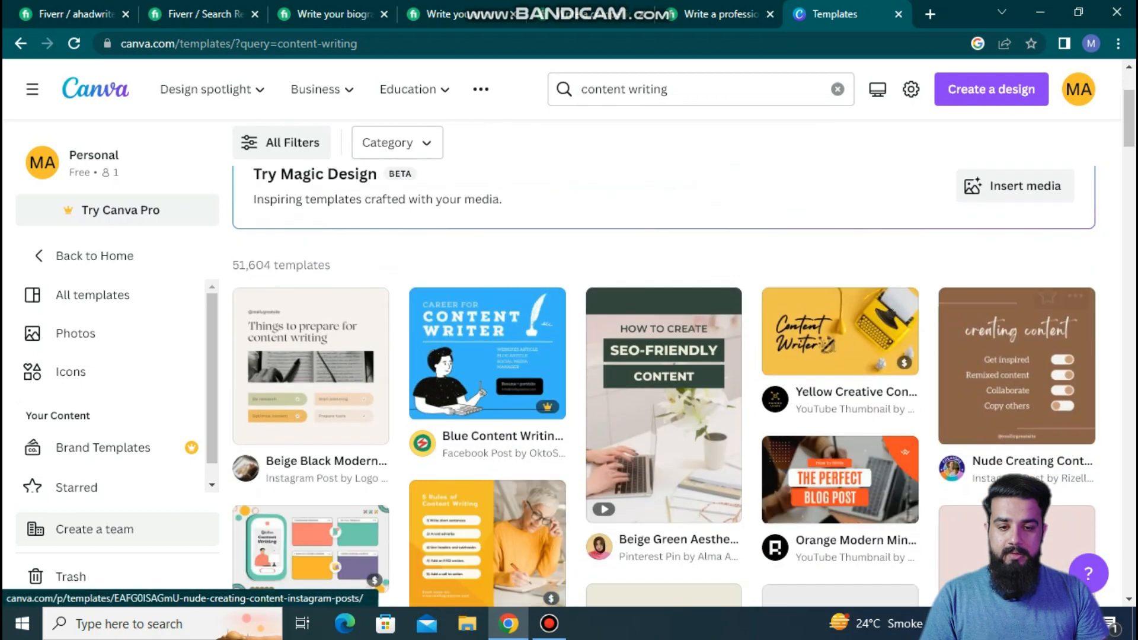
scroll(839, 267, "down", 2)
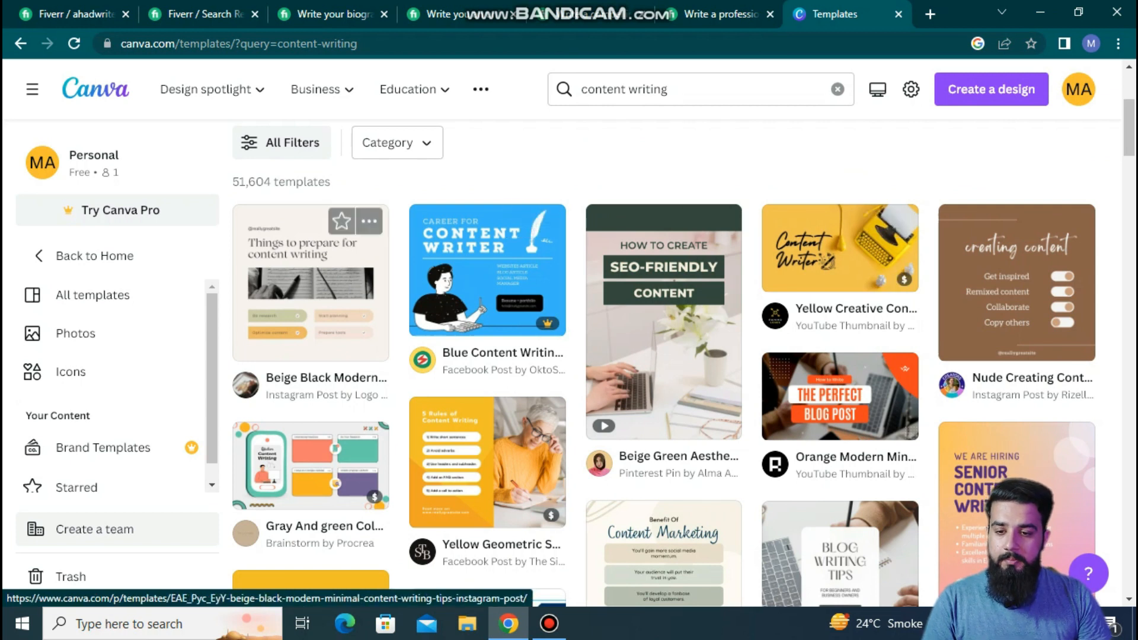
scroll(487, 269, "down", 3)
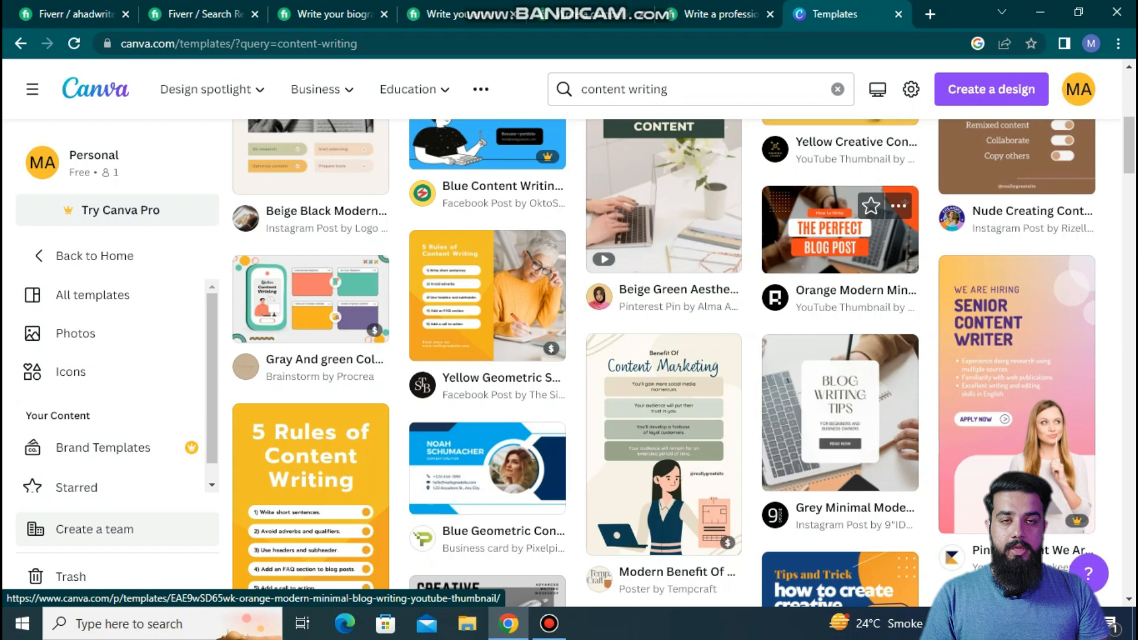
left_click(859, 243)
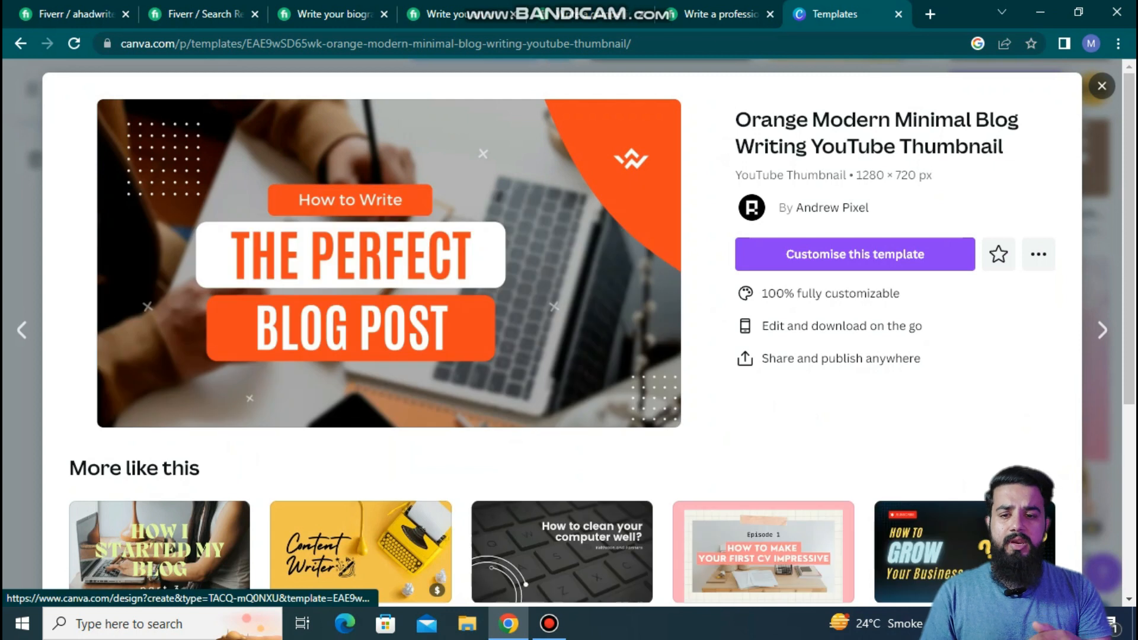
- Open the orange blog-writing thumbnail template as an editable design with 'Customise this template'
scroll(360, 415, "down", 3)
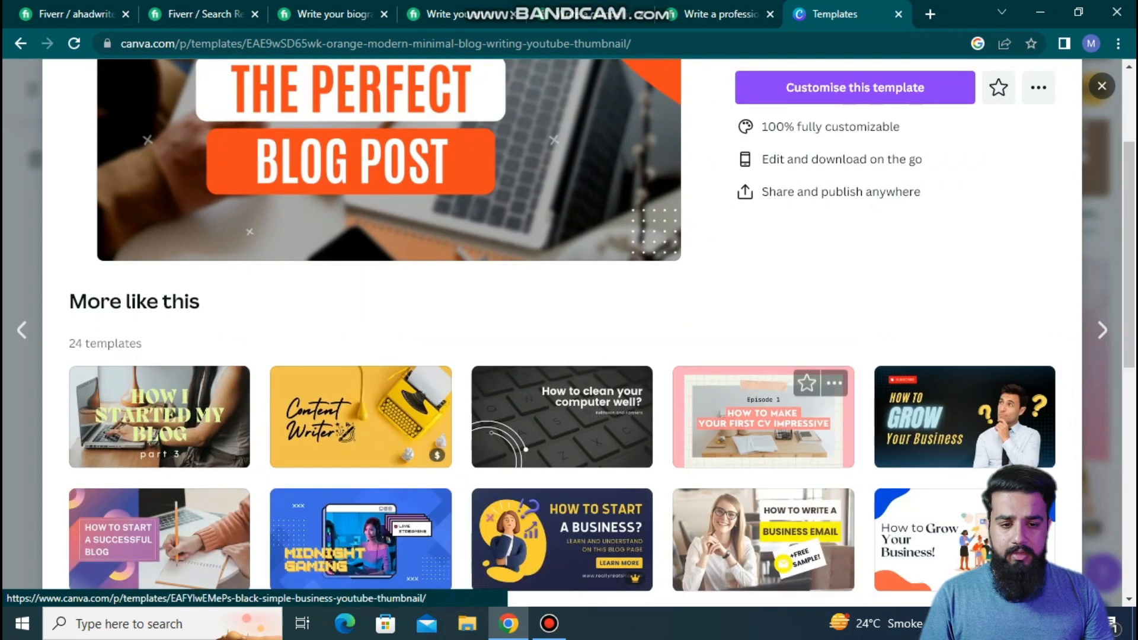
scroll(764, 421, "down", 2)
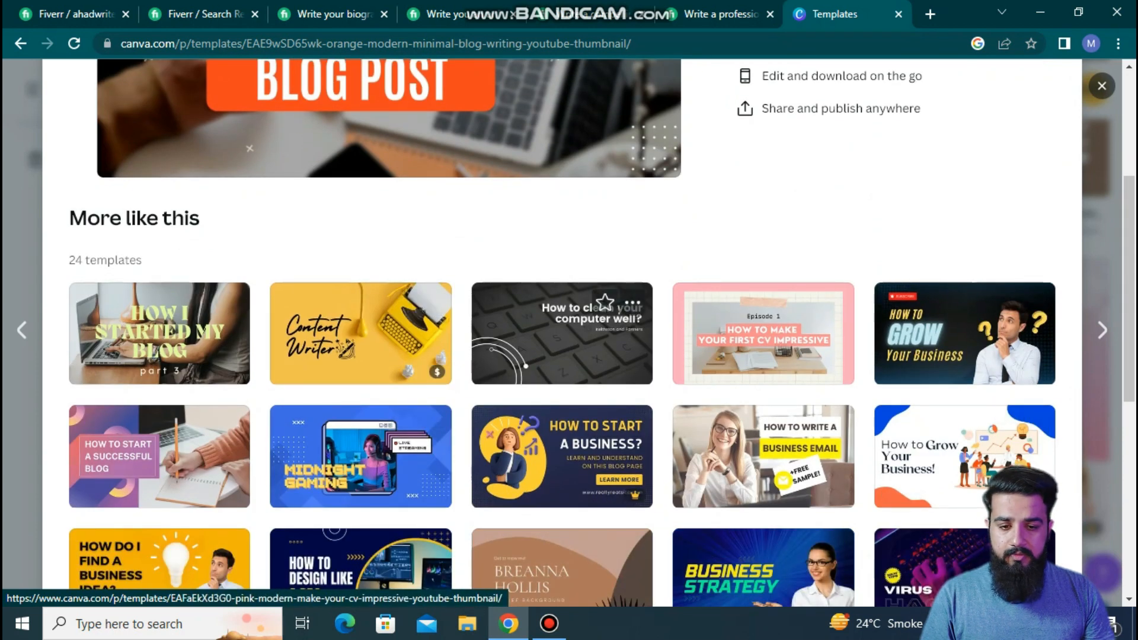
scroll(948, 332, "up", 5)
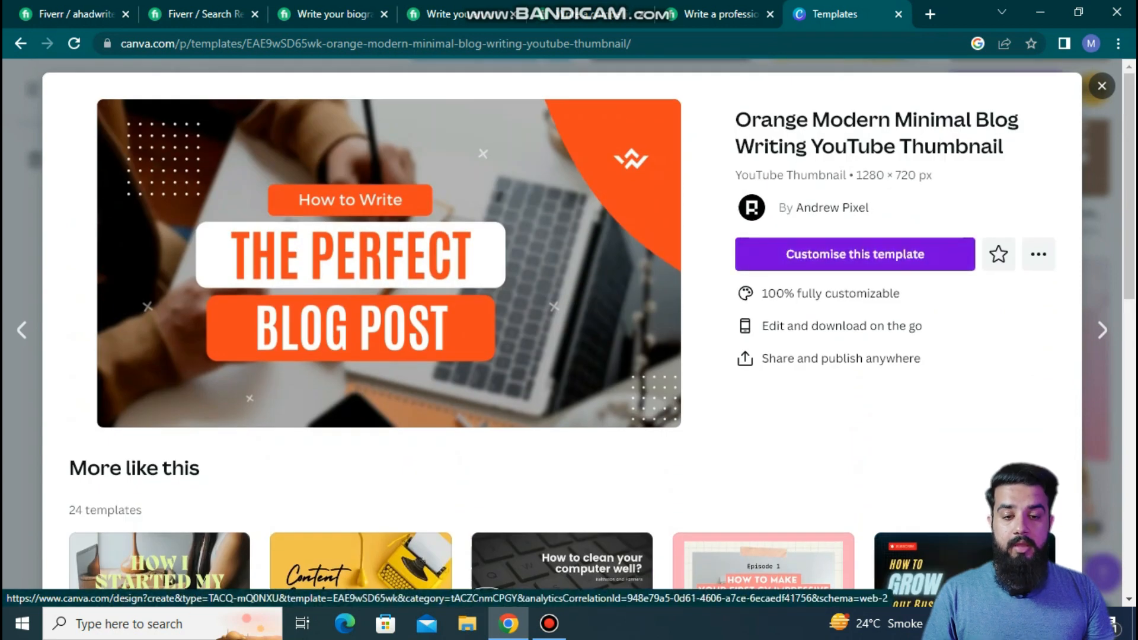
left_click(855, 254)
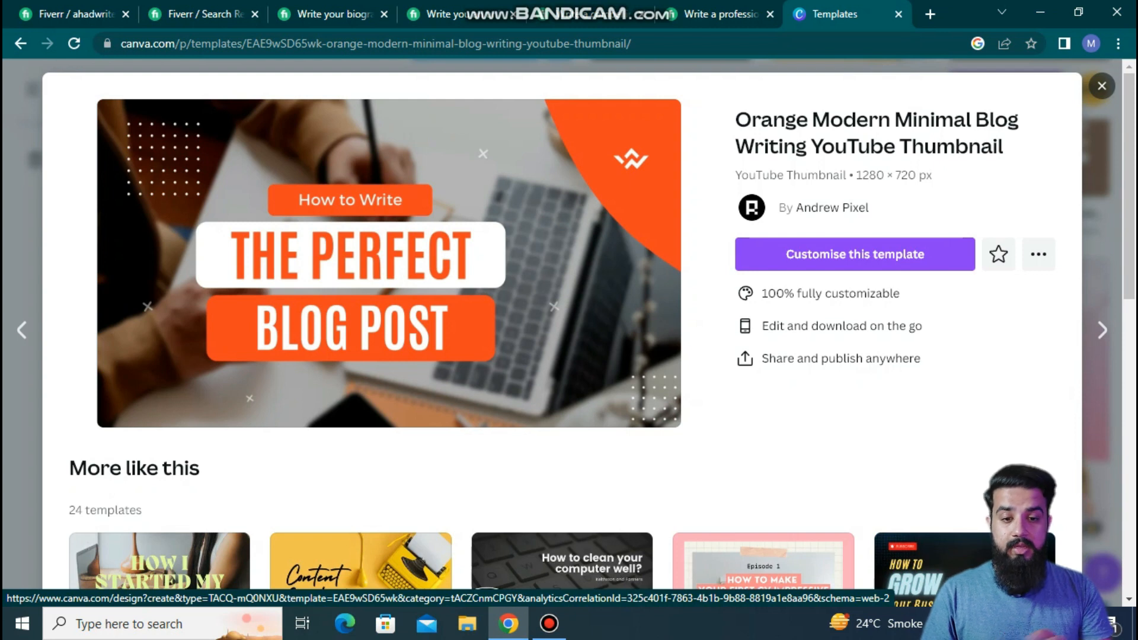
left_click(855, 255)
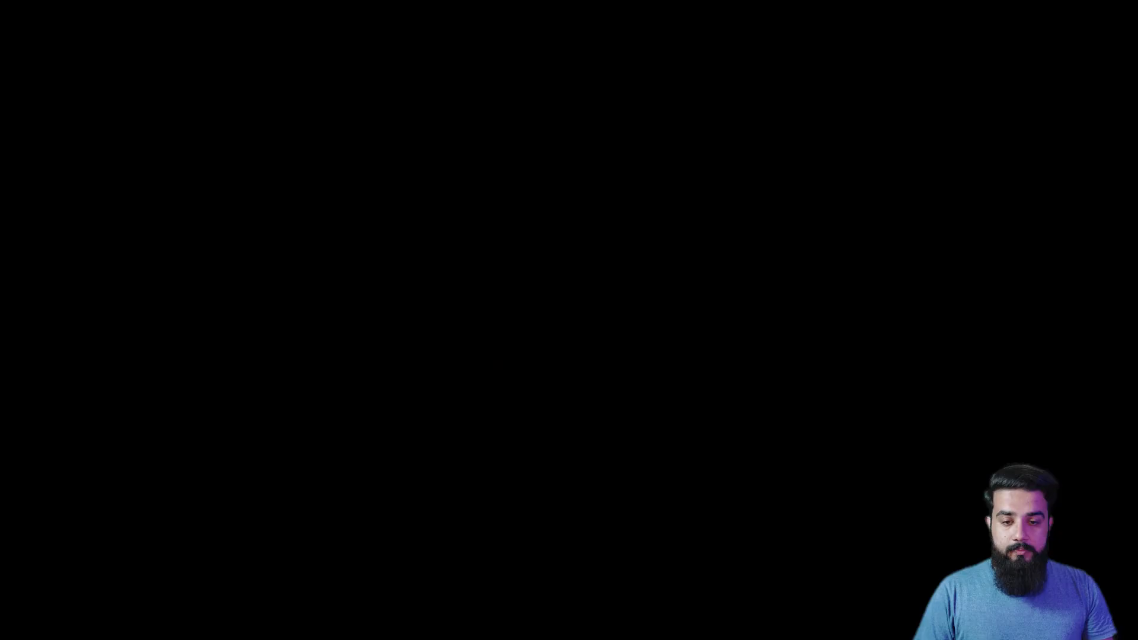
- Change the thumbnail text to 'I will Do', 'BIOGRAPHY' and 'WRITING'
type("I will")
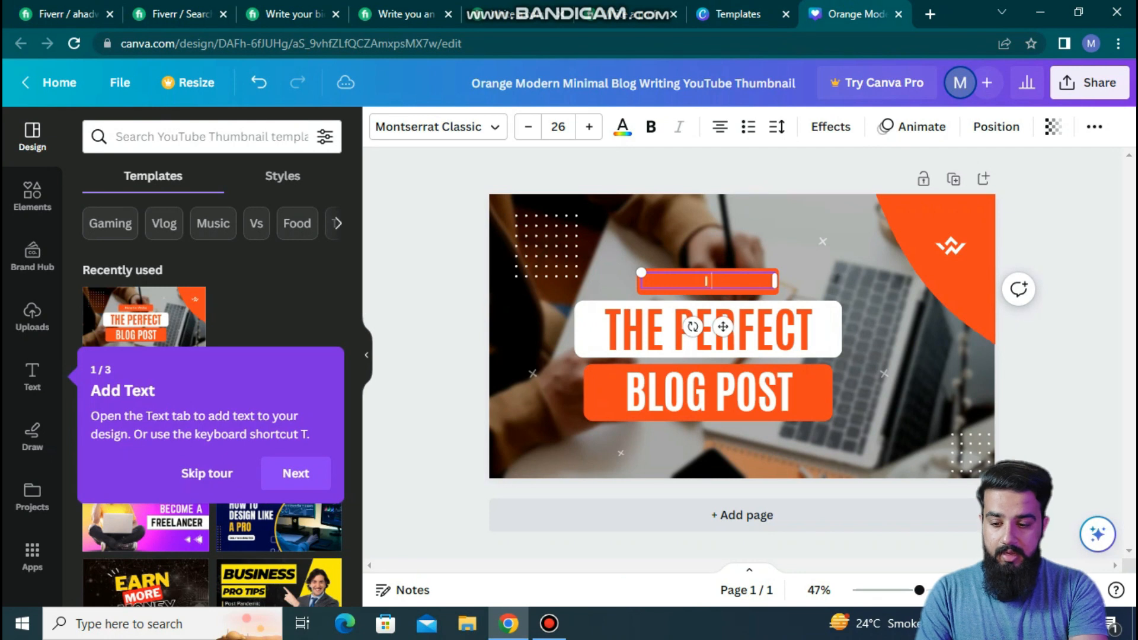
type(" Do")
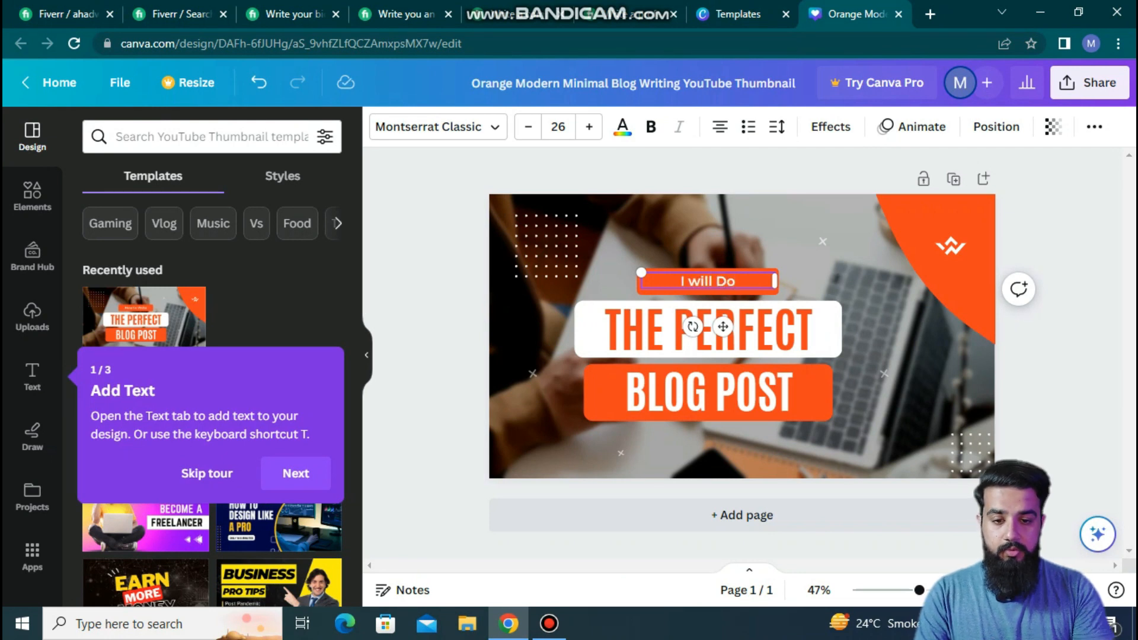
double_click(748, 332)
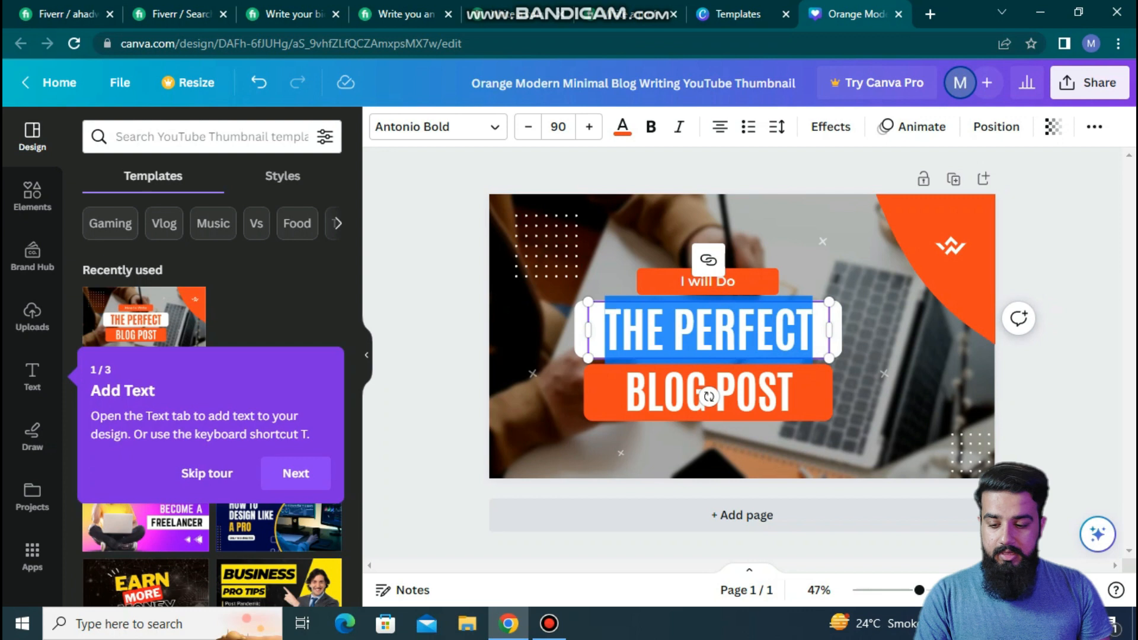
type("BIO")
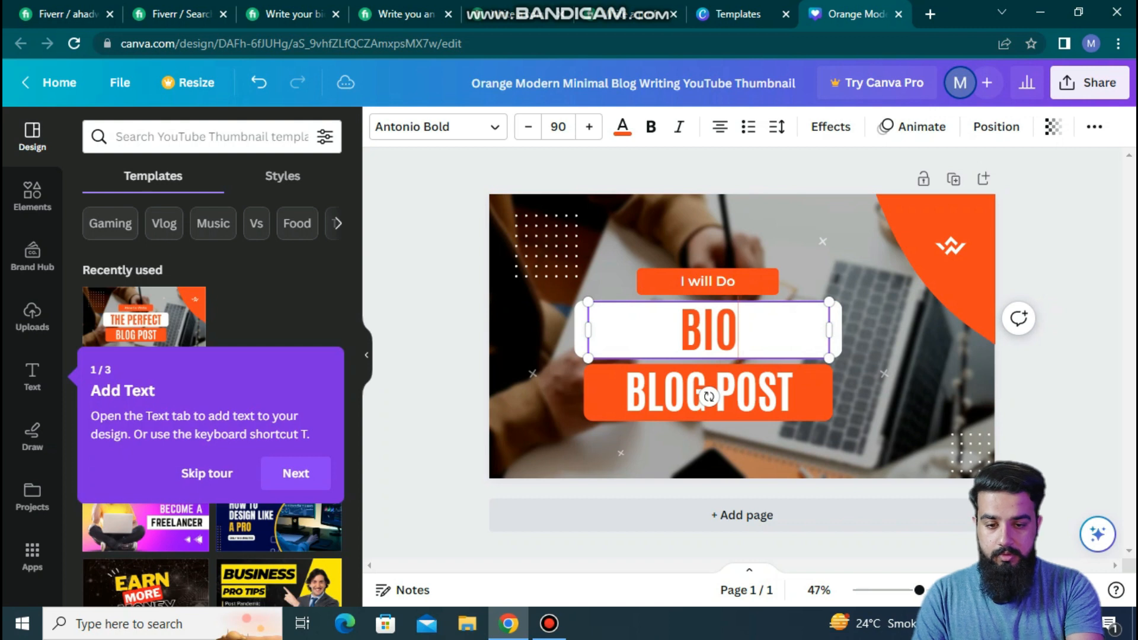
type("GRAP")
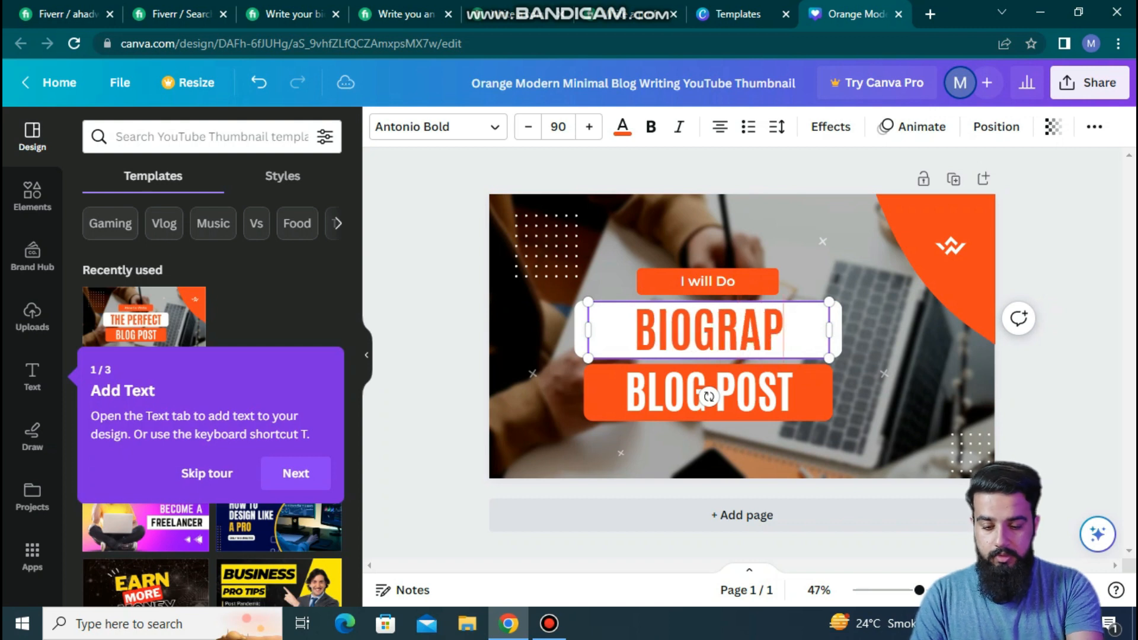
type("HY")
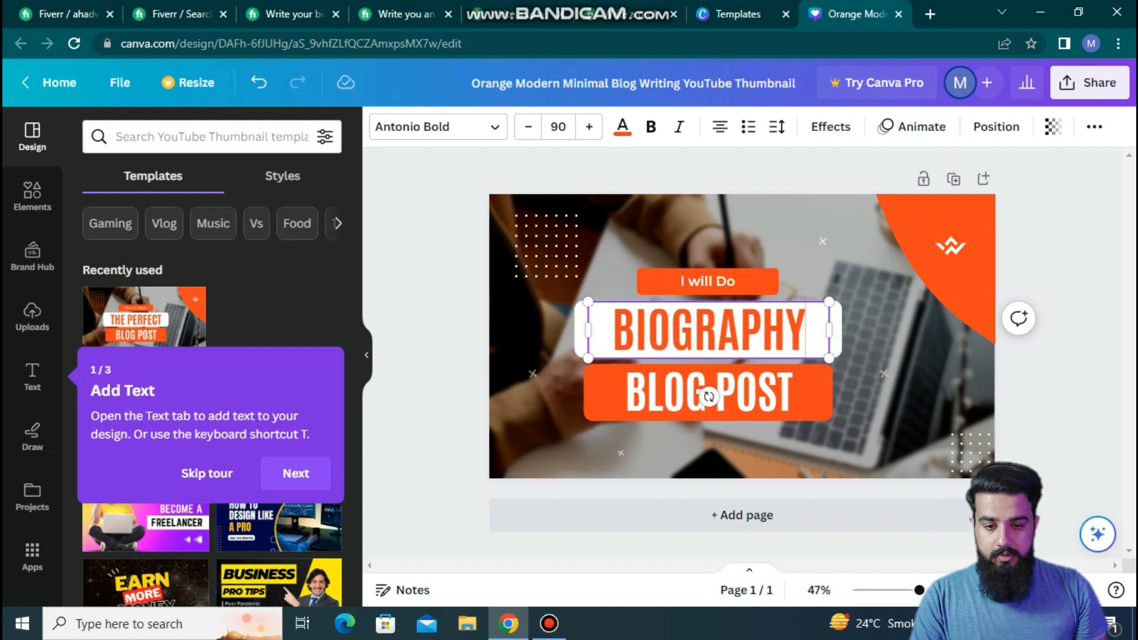
double_click(747, 374)
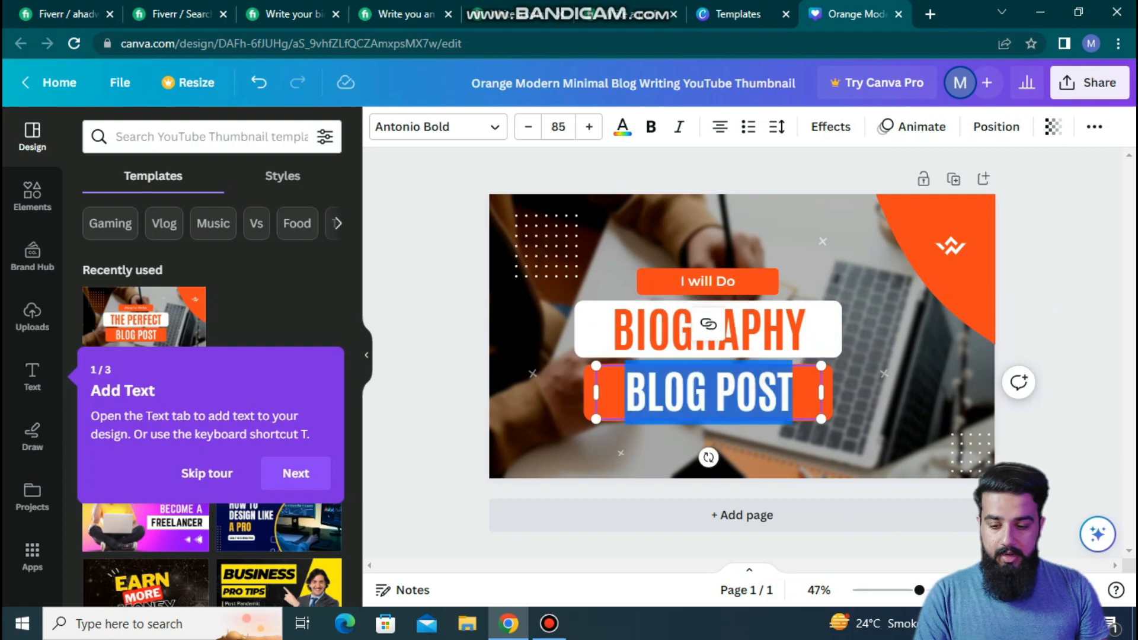
type("WRI")
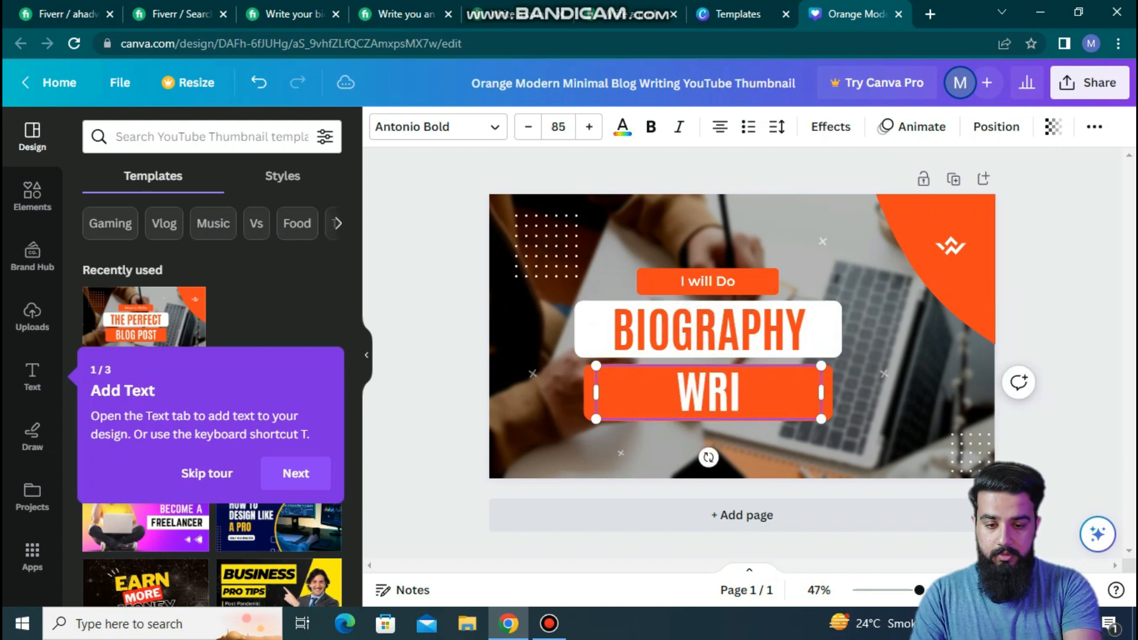
type("TING")
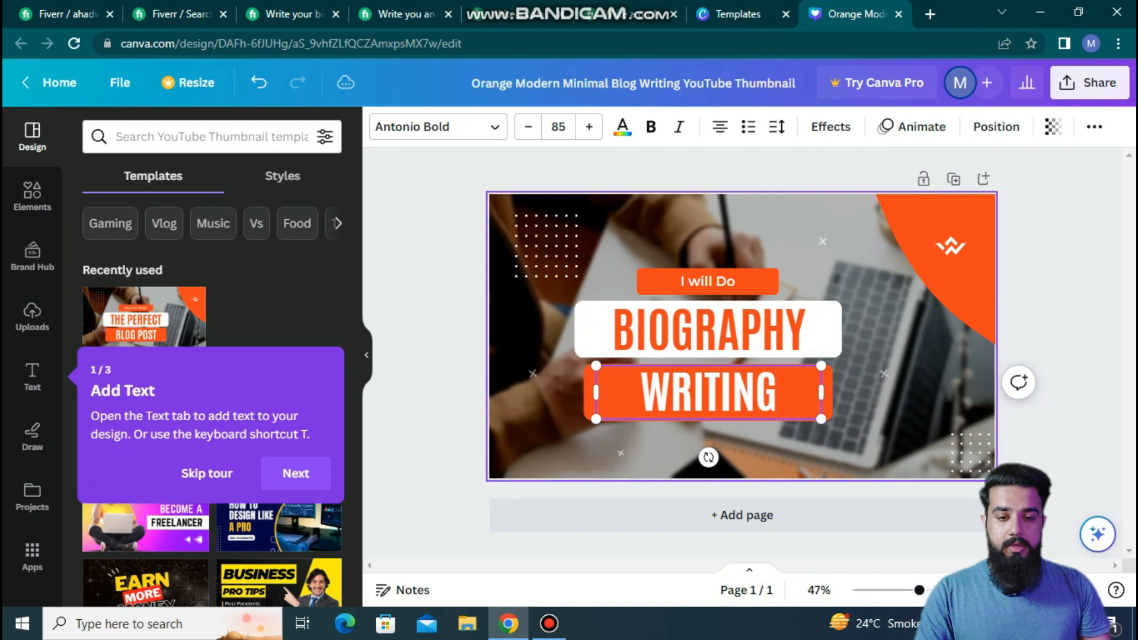
left_click(708, 283)
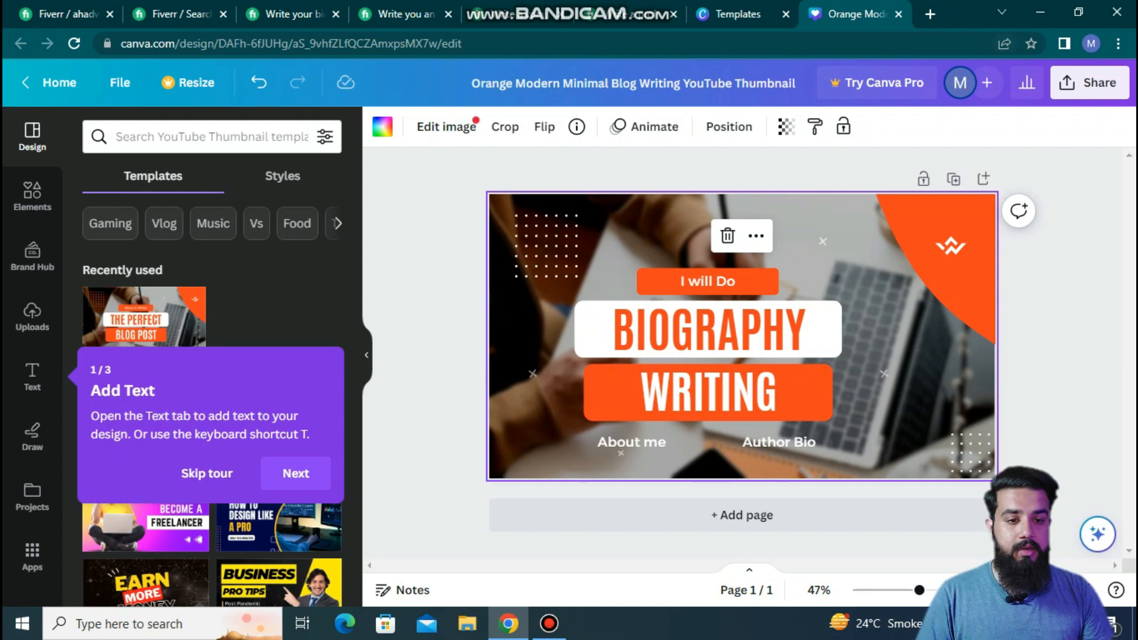
- Download the Canva design as a PNG file
left_click(1088, 82)
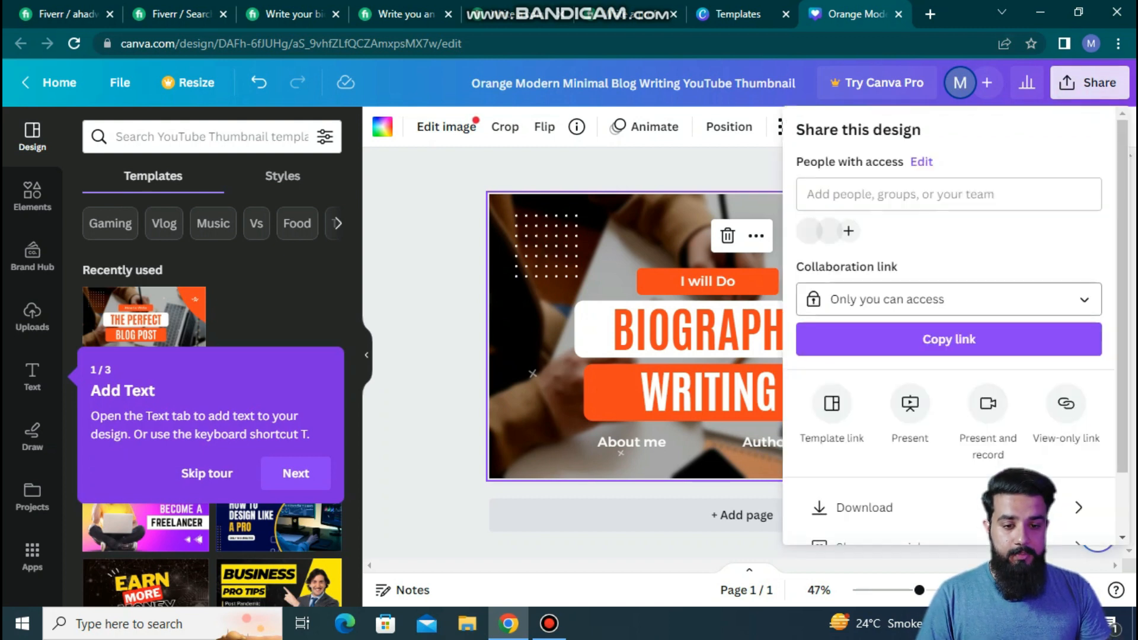
scroll(1007, 438, "down", 1)
left_click(898, 438)
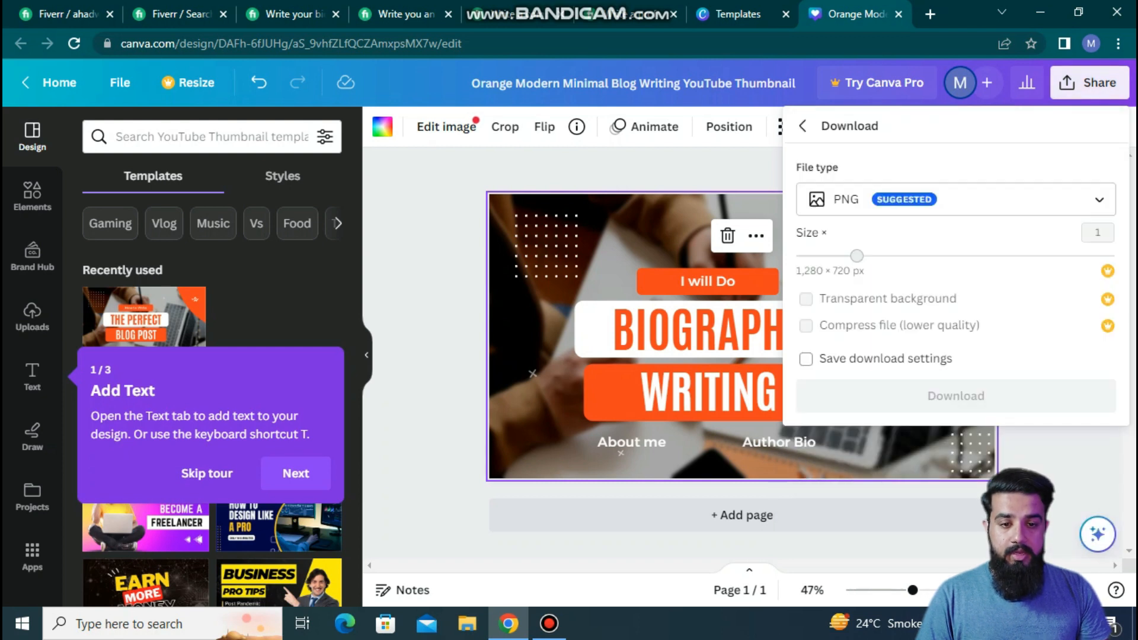
left_click(955, 199)
left_click(948, 300)
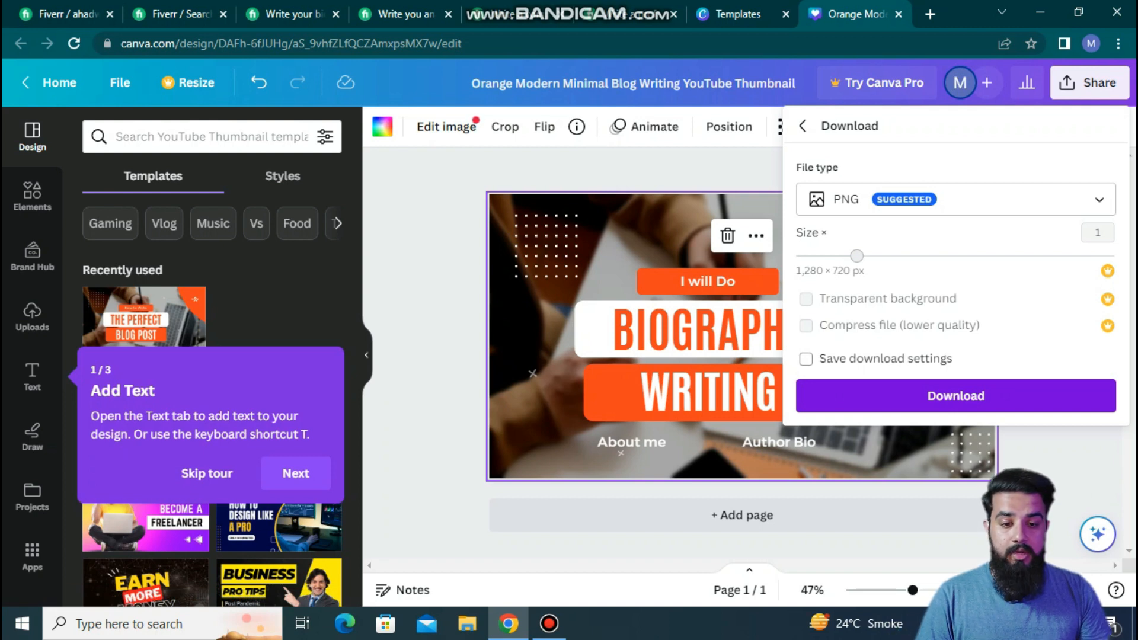
left_click(987, 391)
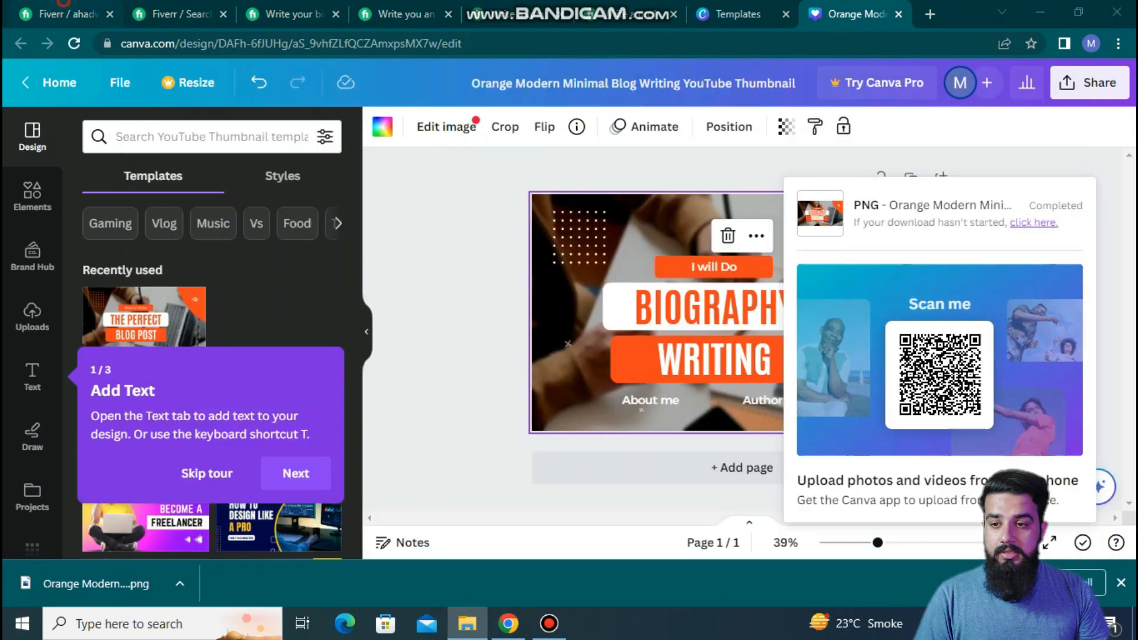
- Switch back to the Fiverr gig editing tab
left_click(65, 14)
scroll(498, 308, "down", 5)
scroll(569, 308, "up", 5)
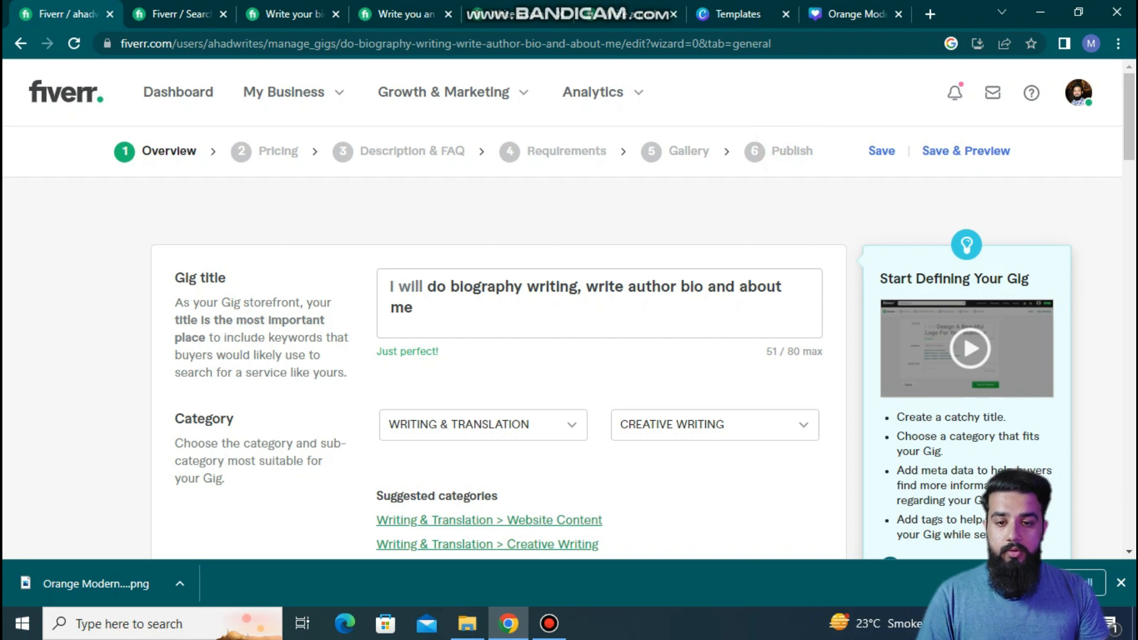
- Upload the downloaded orange thumbnail PNG from Downloads into the first gallery image slot
left_click(678, 143)
scroll(677, 143, "down", 1)
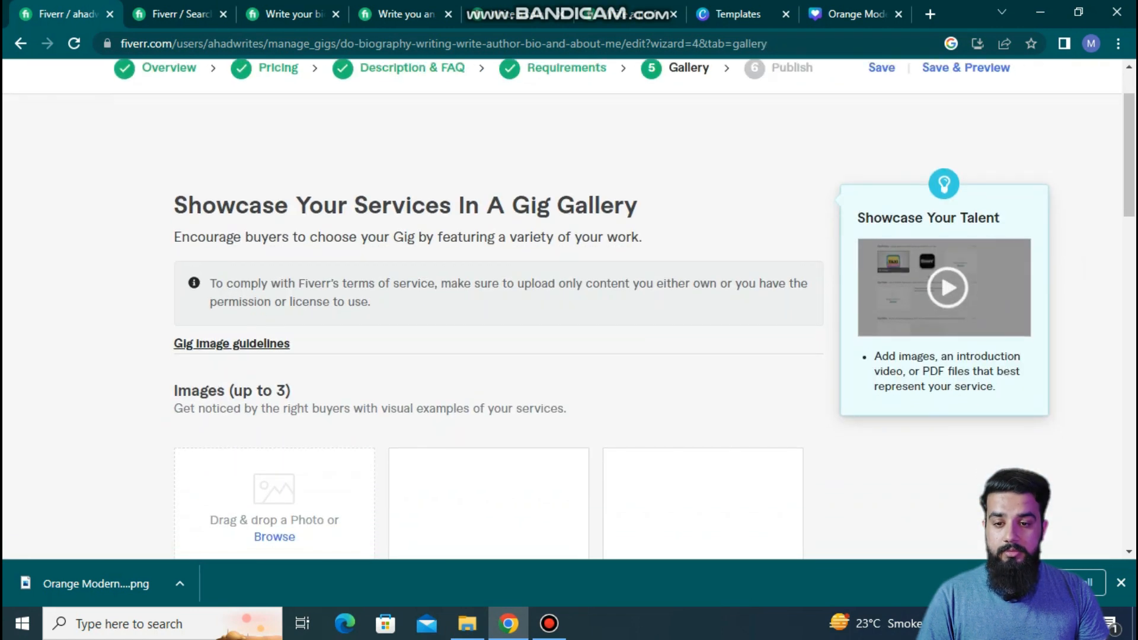
scroll(562, 308, "up", 1)
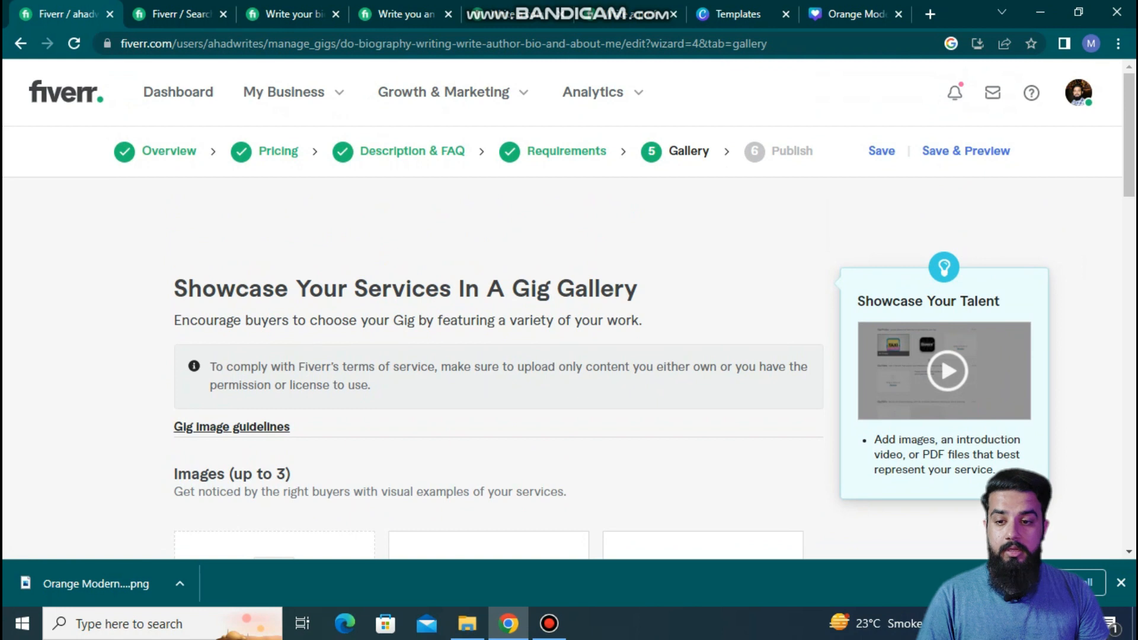
scroll(561, 308, "down", 4)
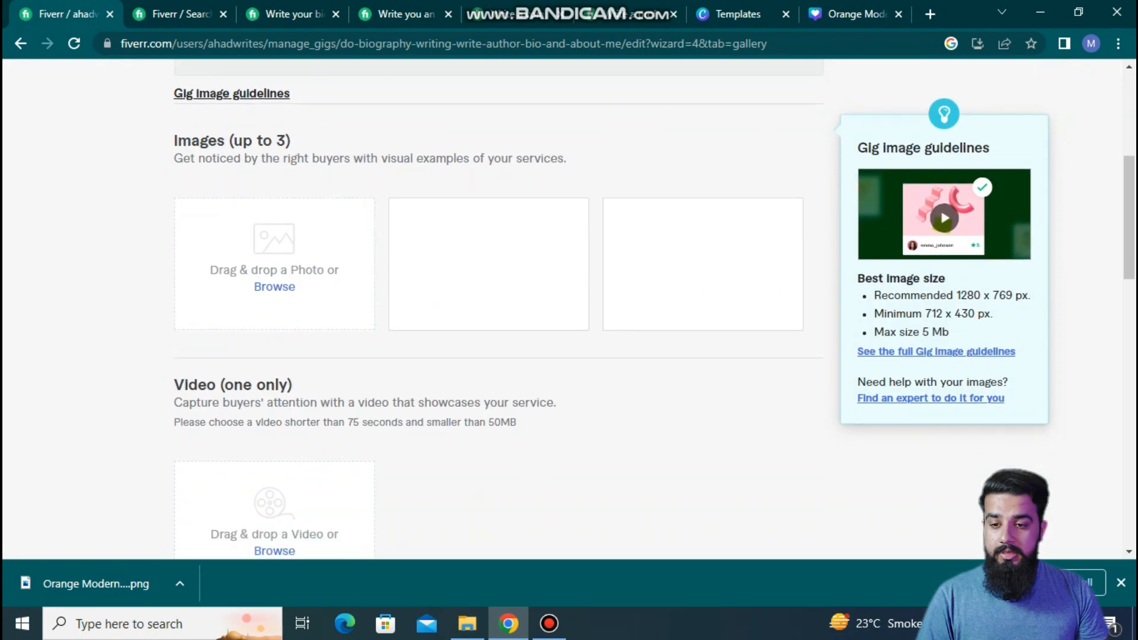
left_click(275, 286)
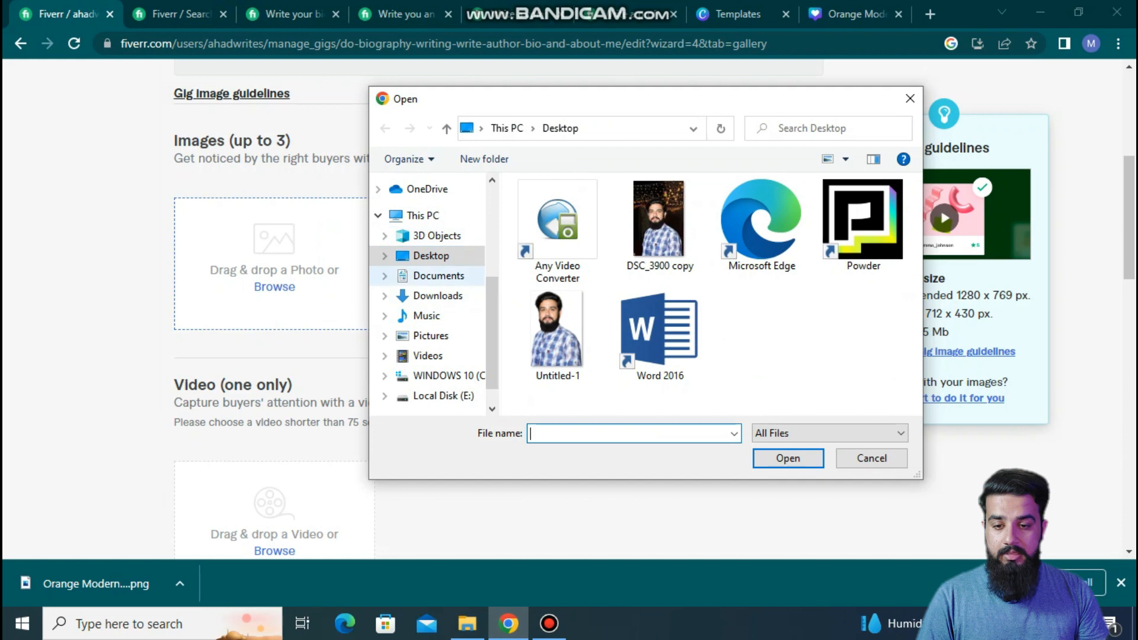
left_click(437, 295)
left_click(568, 231)
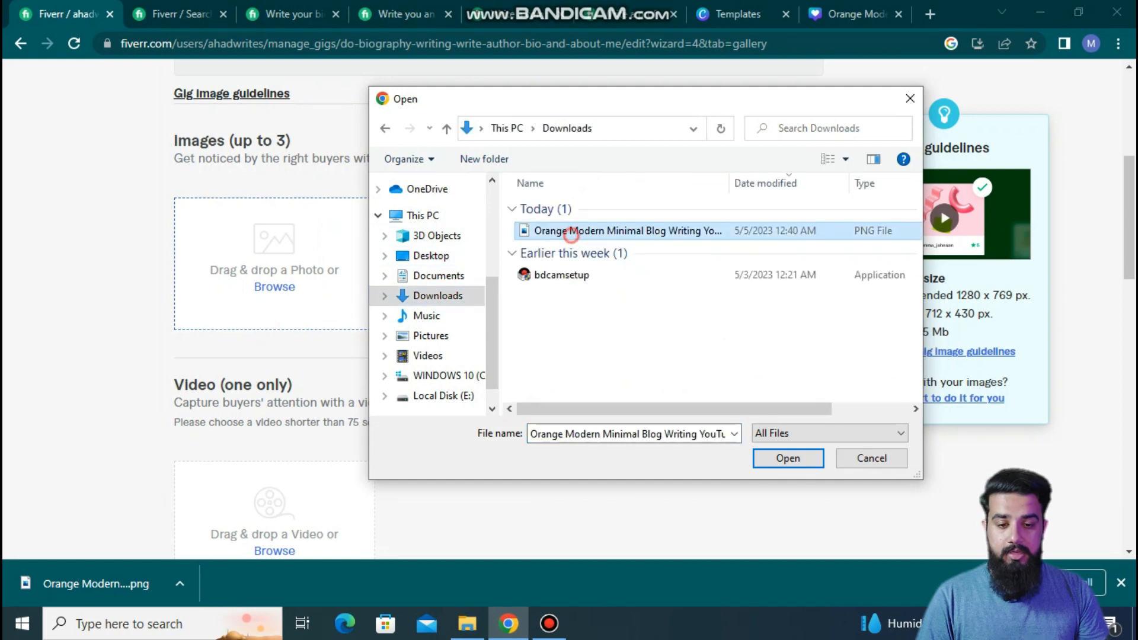
left_click(791, 458)
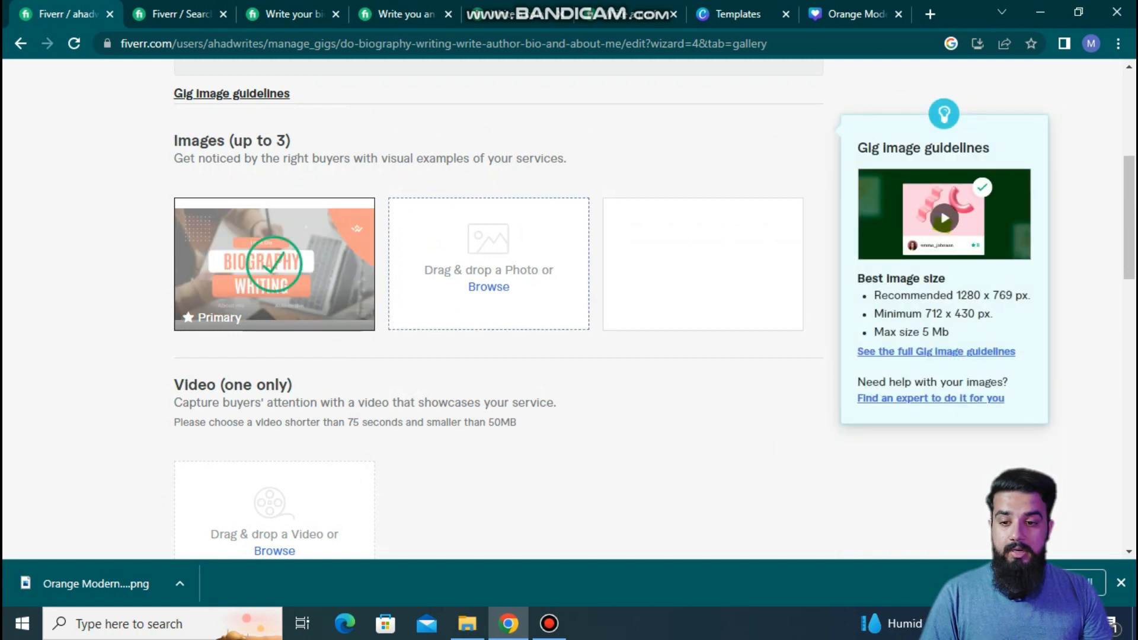
- Save the Gallery step and continue to Publish
scroll(652, 308, "down", 1)
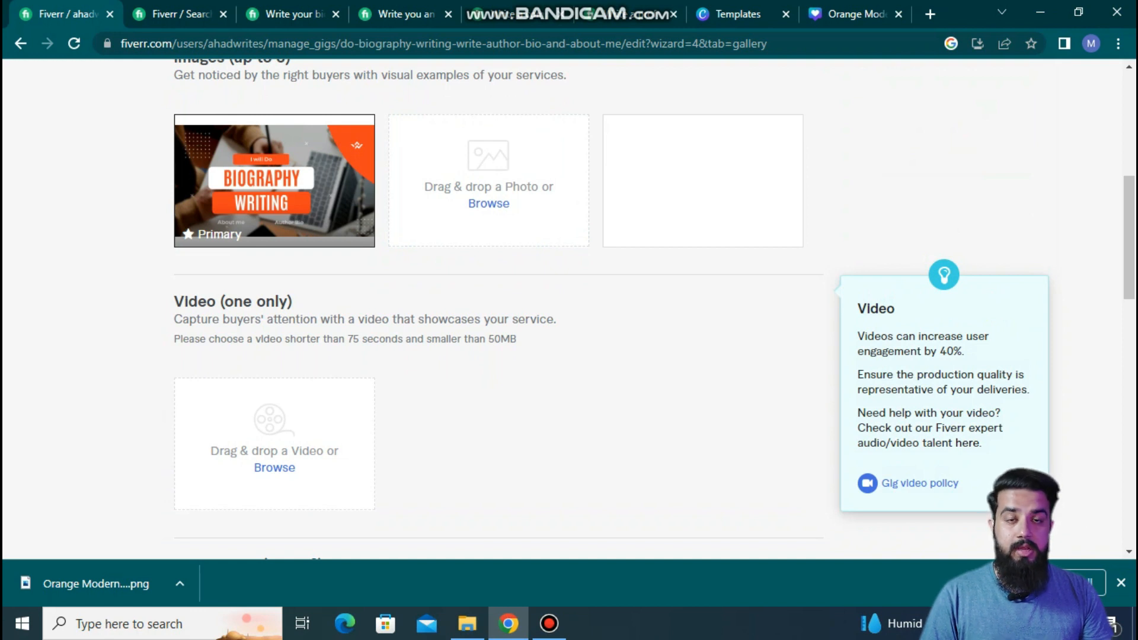
scroll(498, 308, "down", 4)
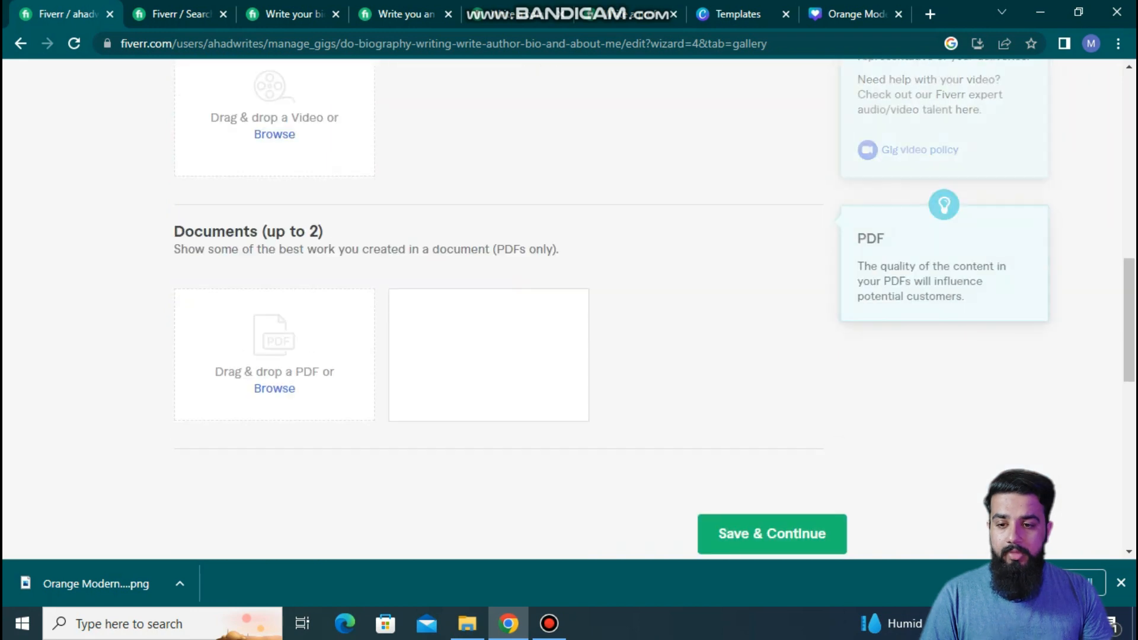
scroll(498, 308, "up", 5)
scroll(497, 309, "down", 5)
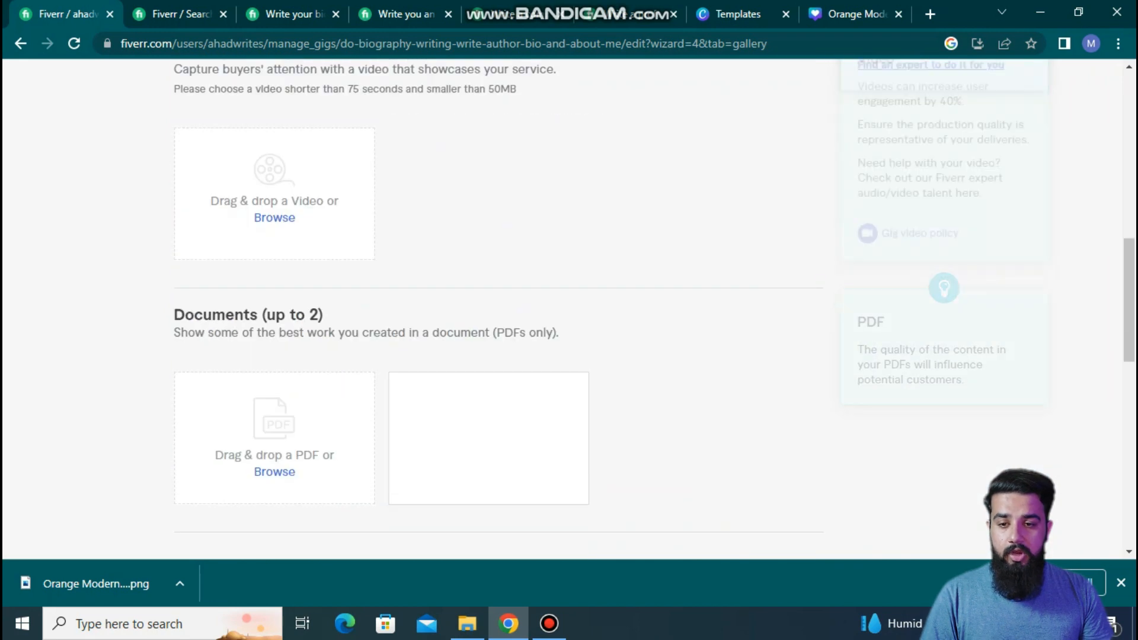
scroll(498, 309, "up", 4)
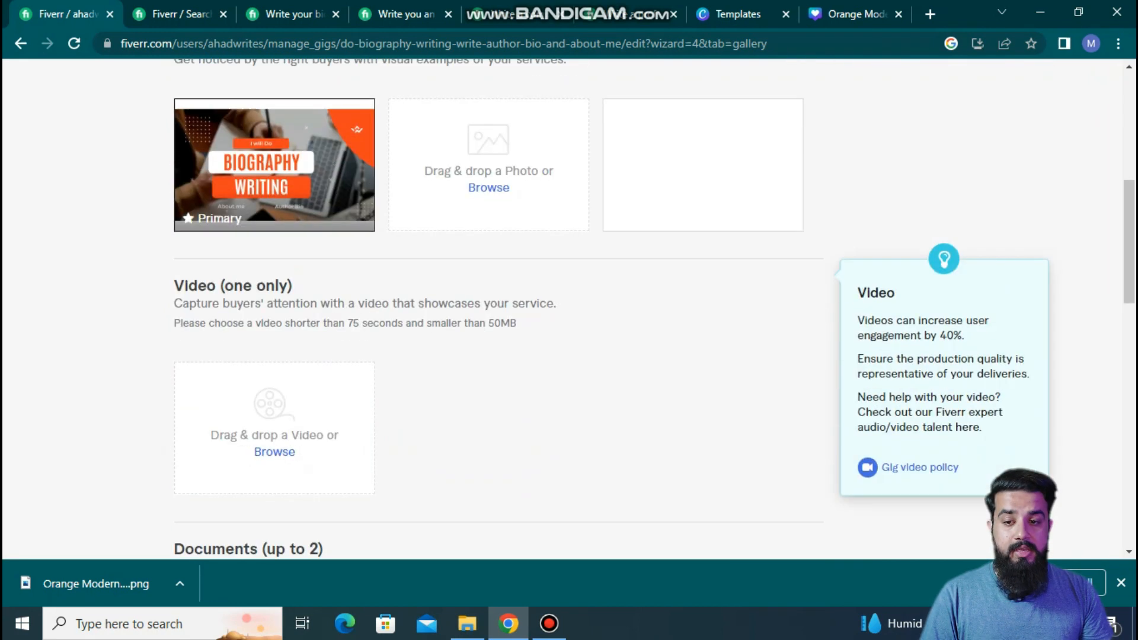
scroll(800, 373, "down", 8)
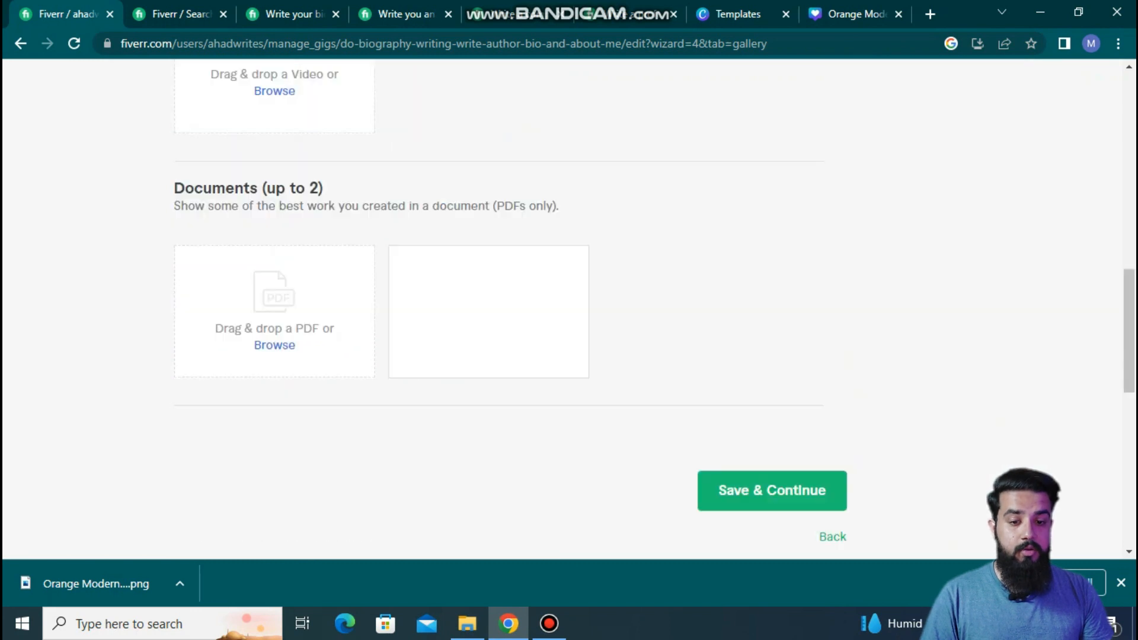
left_click(804, 370)
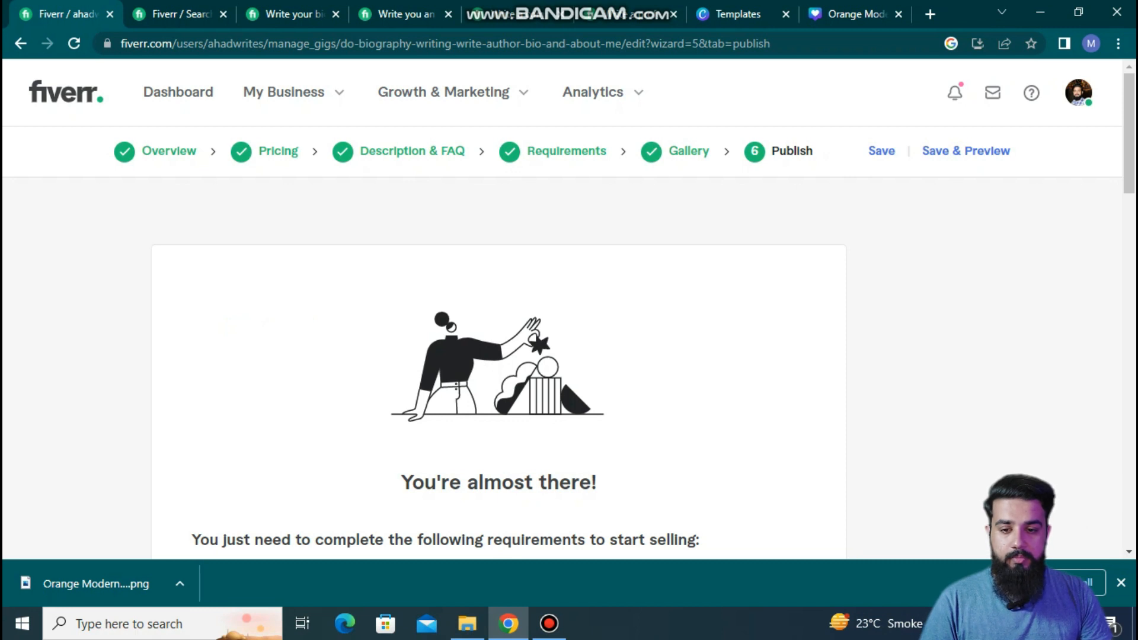
- Answer No to 'Are you a U.S. person?' on the W-9 check, save, and dismiss the confirmation
scroll(569, 308, "down", 10)
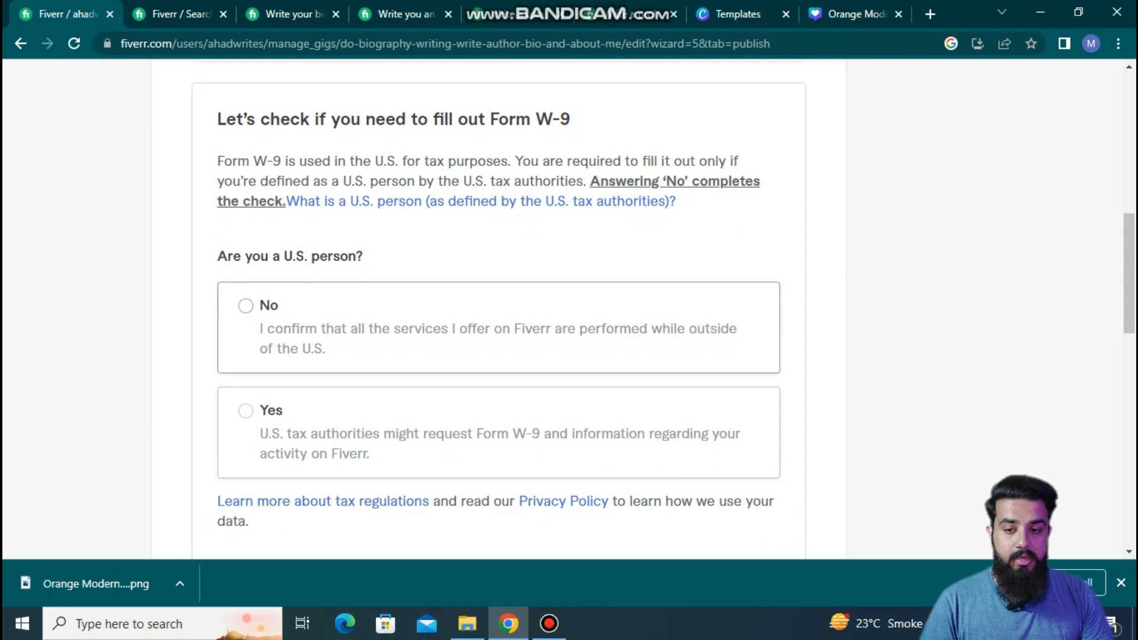
left_click(247, 306)
scroll(498, 309, "down", 4)
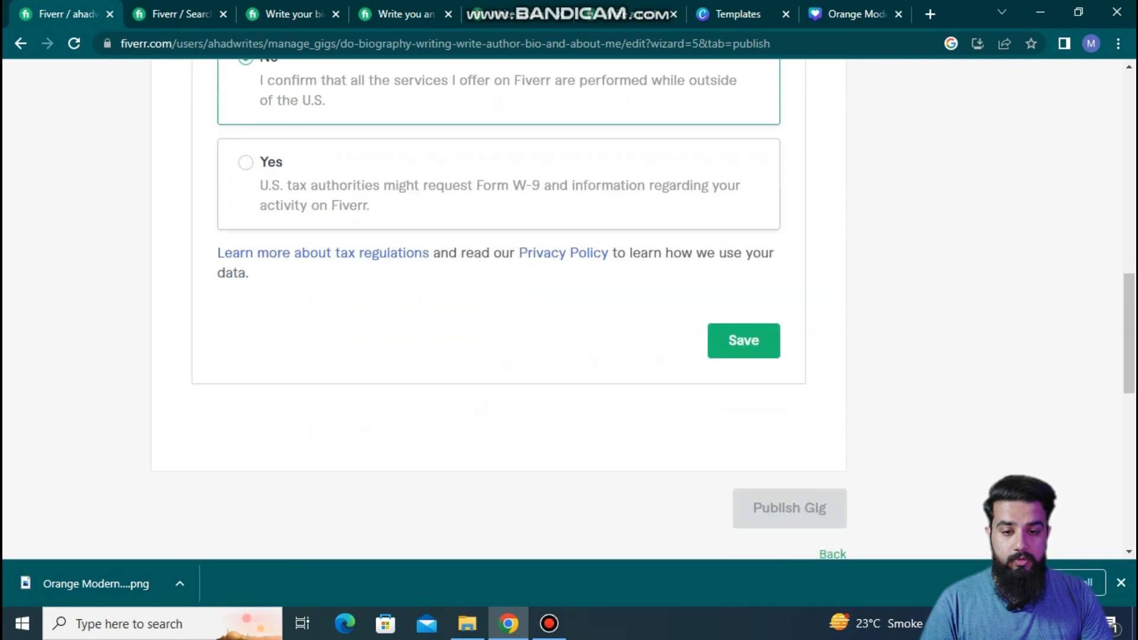
left_click(741, 340)
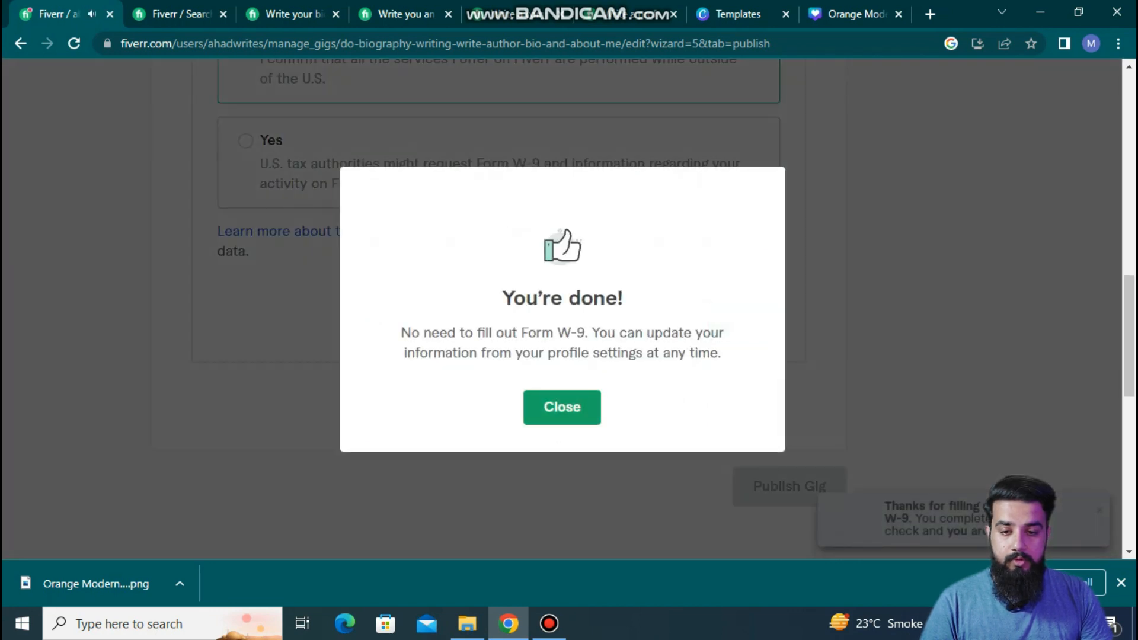
left_click(571, 407)
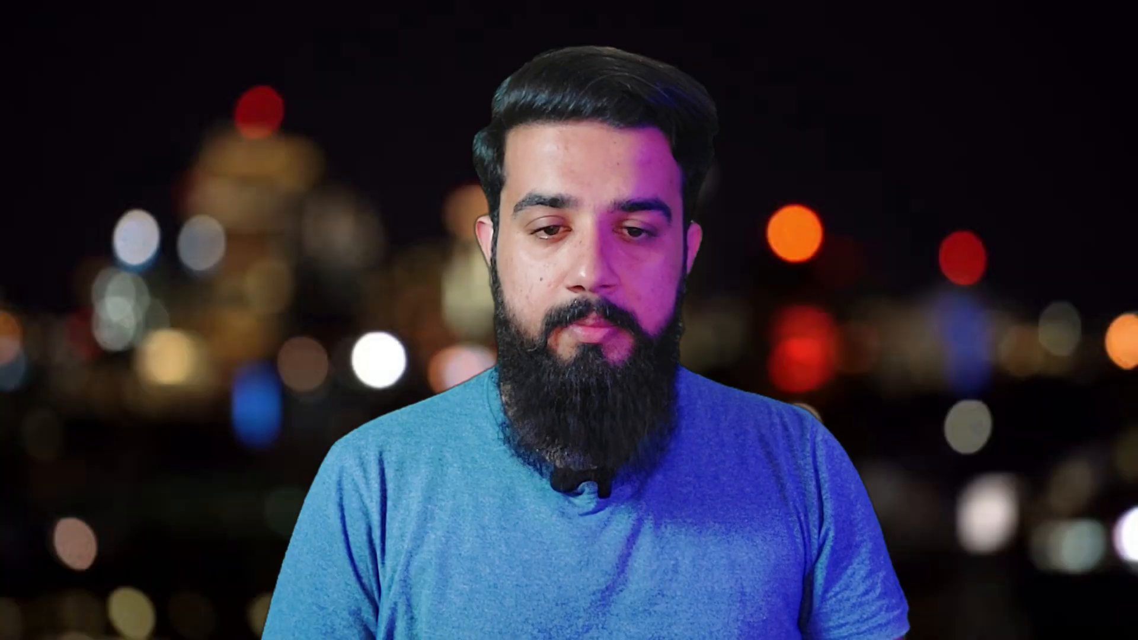